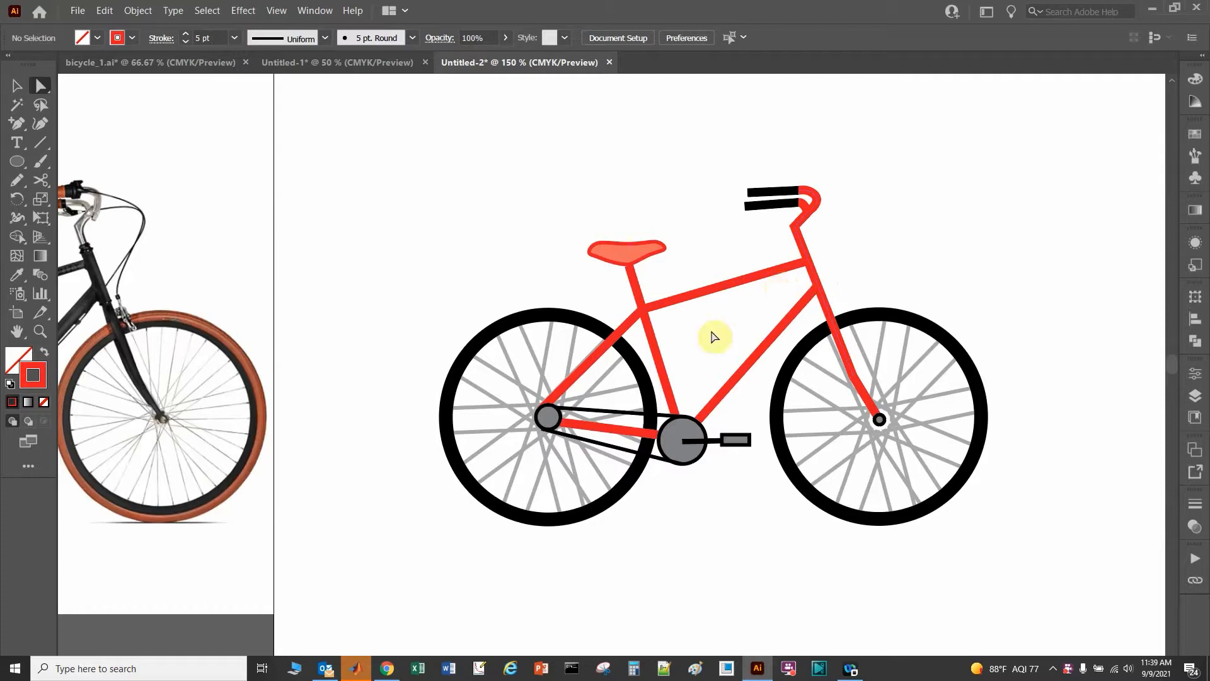
Extend the upper end of the seat tube line into the saddle, leaving nothing selected
scroll(696, 363, up, 2)
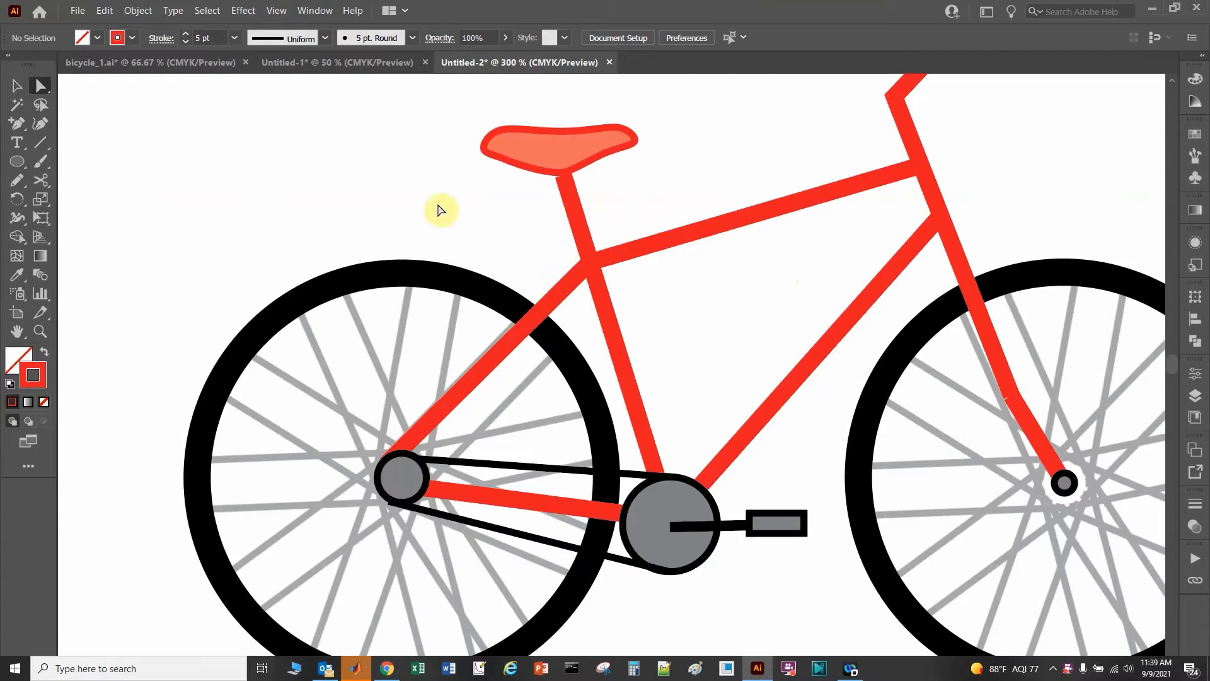
click(17, 85)
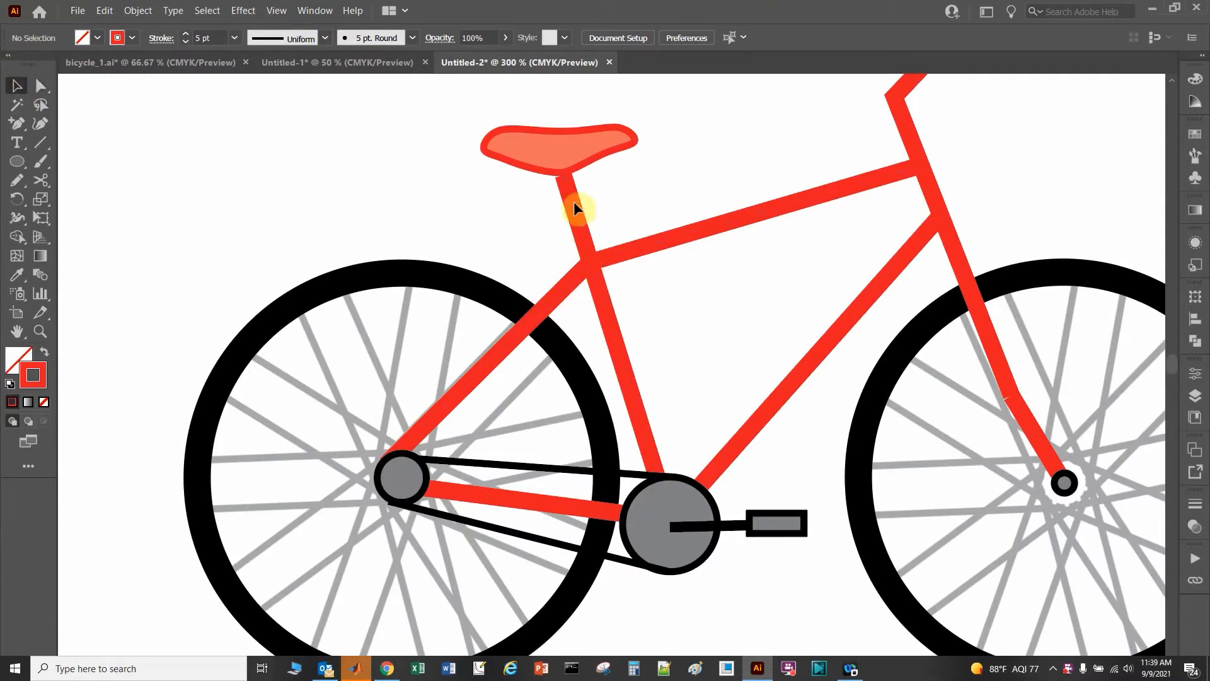
click(580, 226)
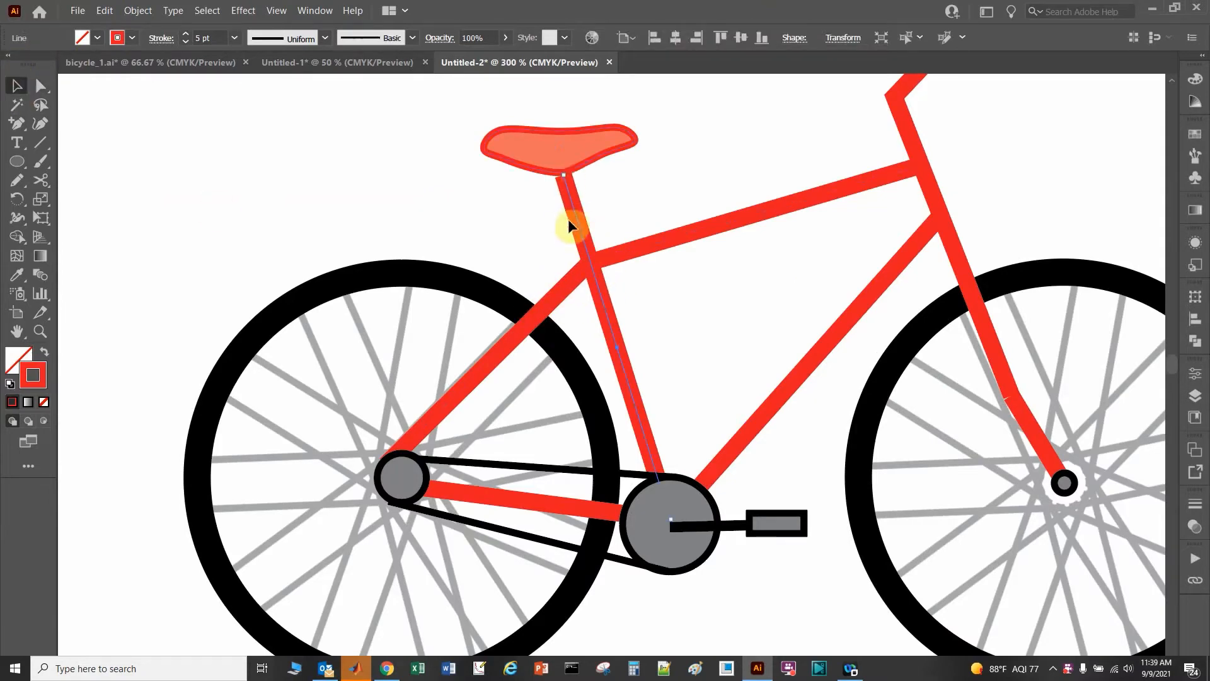
click(40, 85)
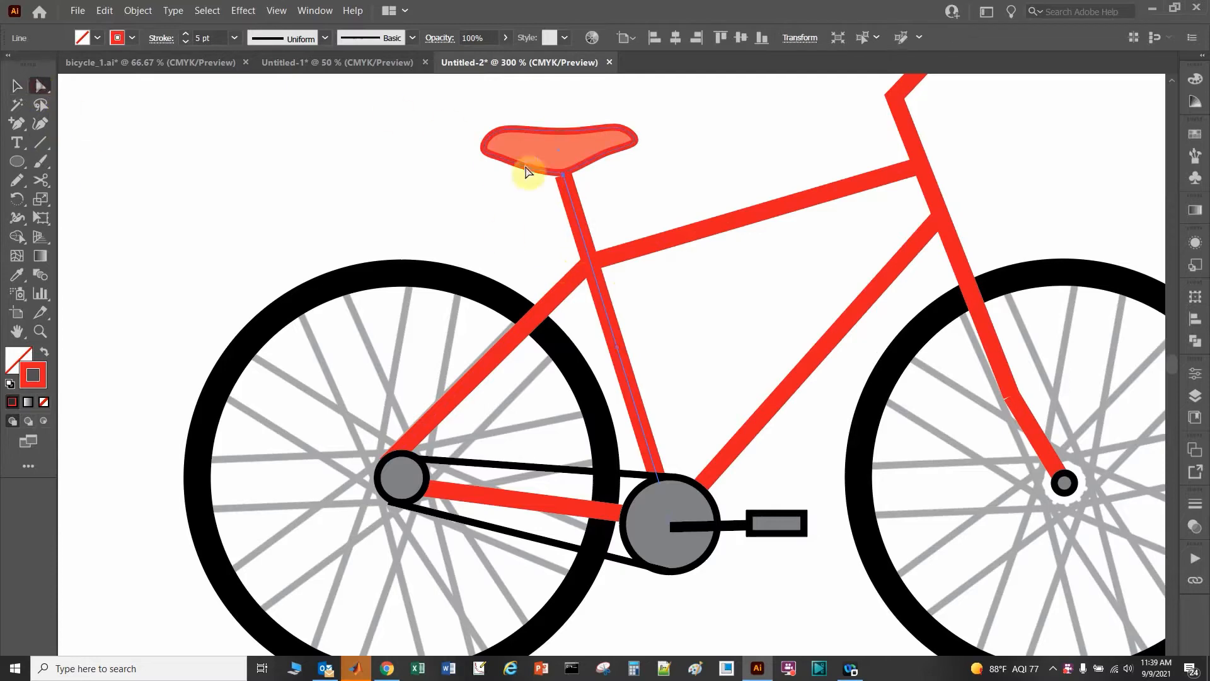
drag(567, 176, 558, 158)
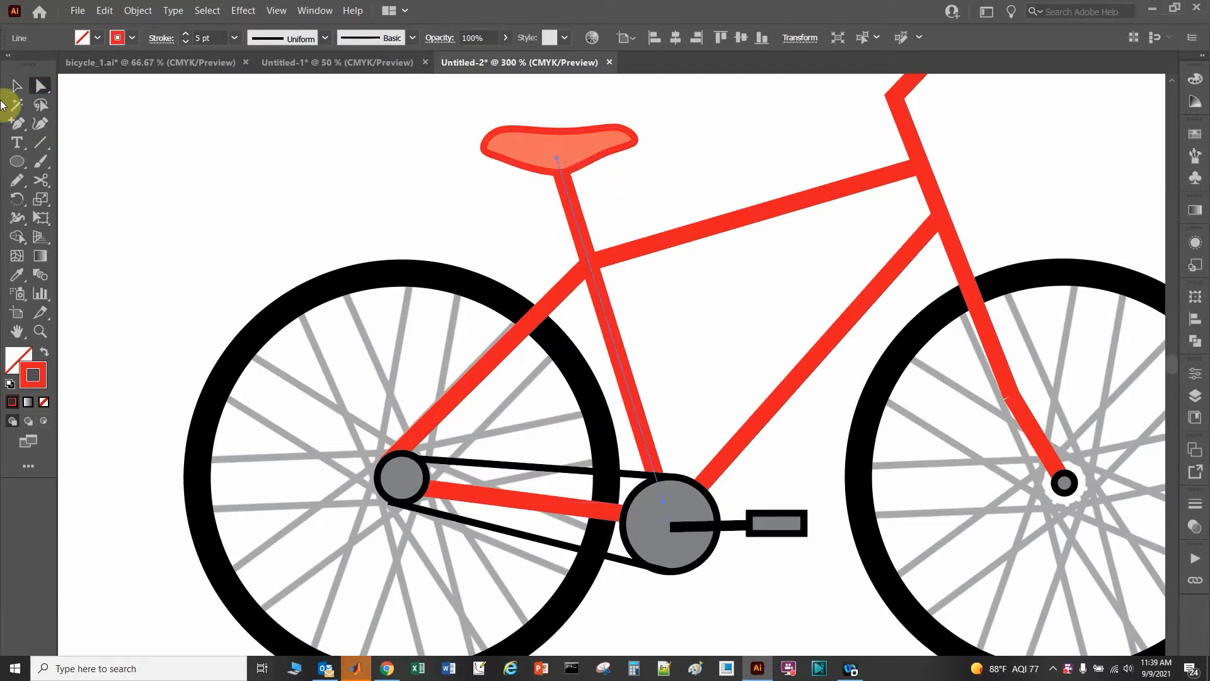
click(16, 86)
click(257, 80)
click(1195, 210)
click(687, 176)
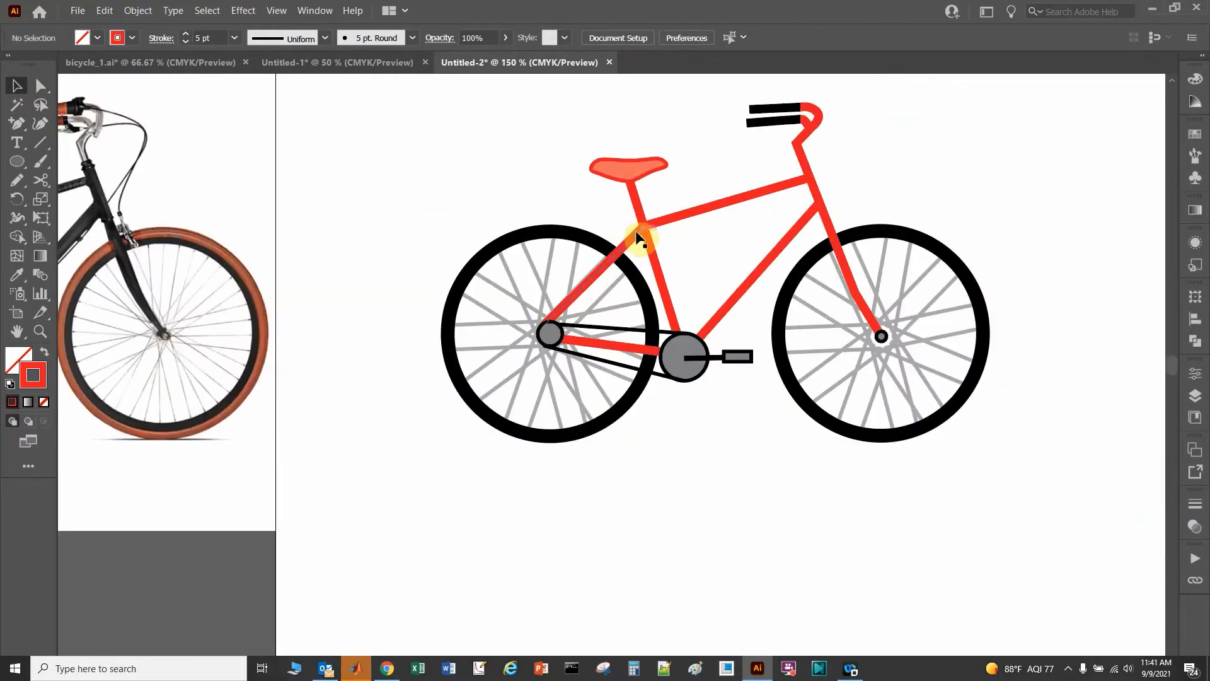
Select all red frame lines matching the tube to the rear hub and expand their fill and stroke into shapes
click(638, 238)
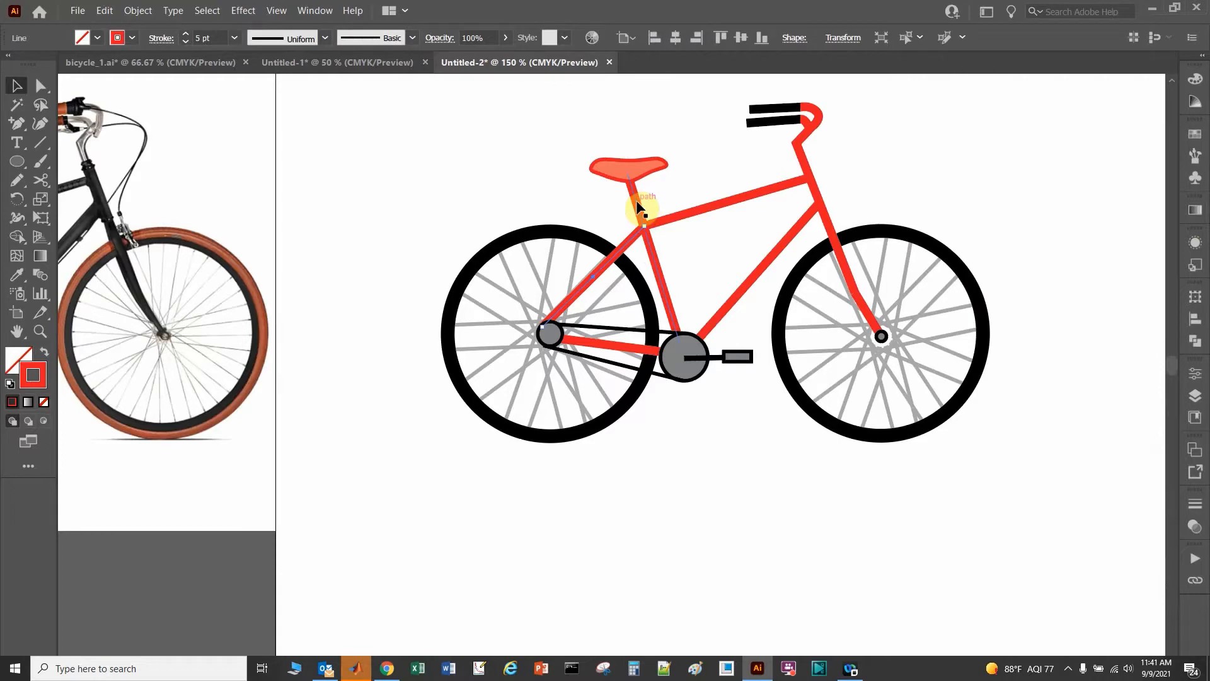
shift+click(630, 238)
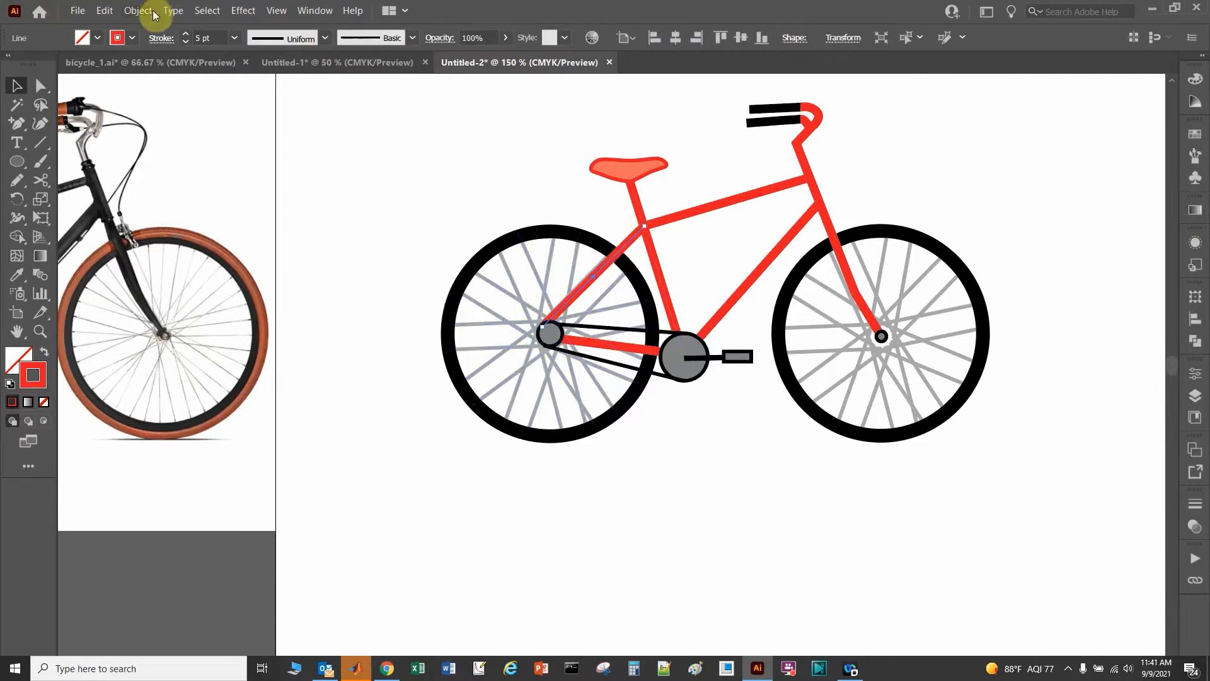
click(199, 18)
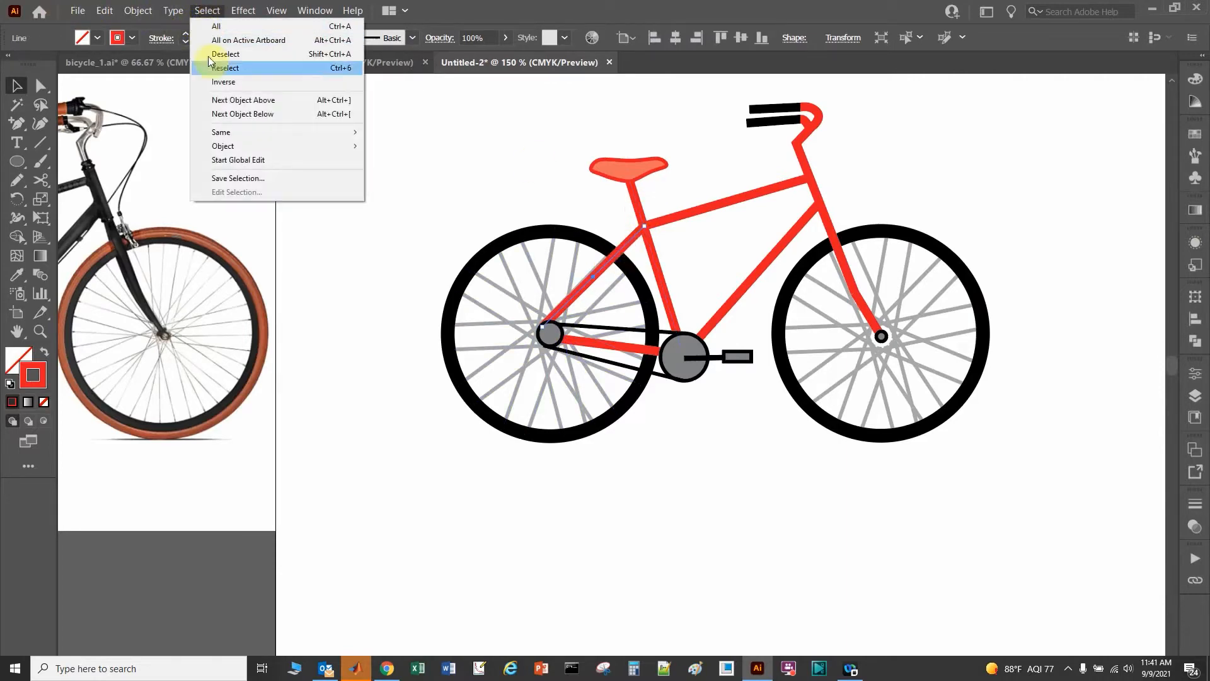
mouse_move(244, 134)
click(416, 131)
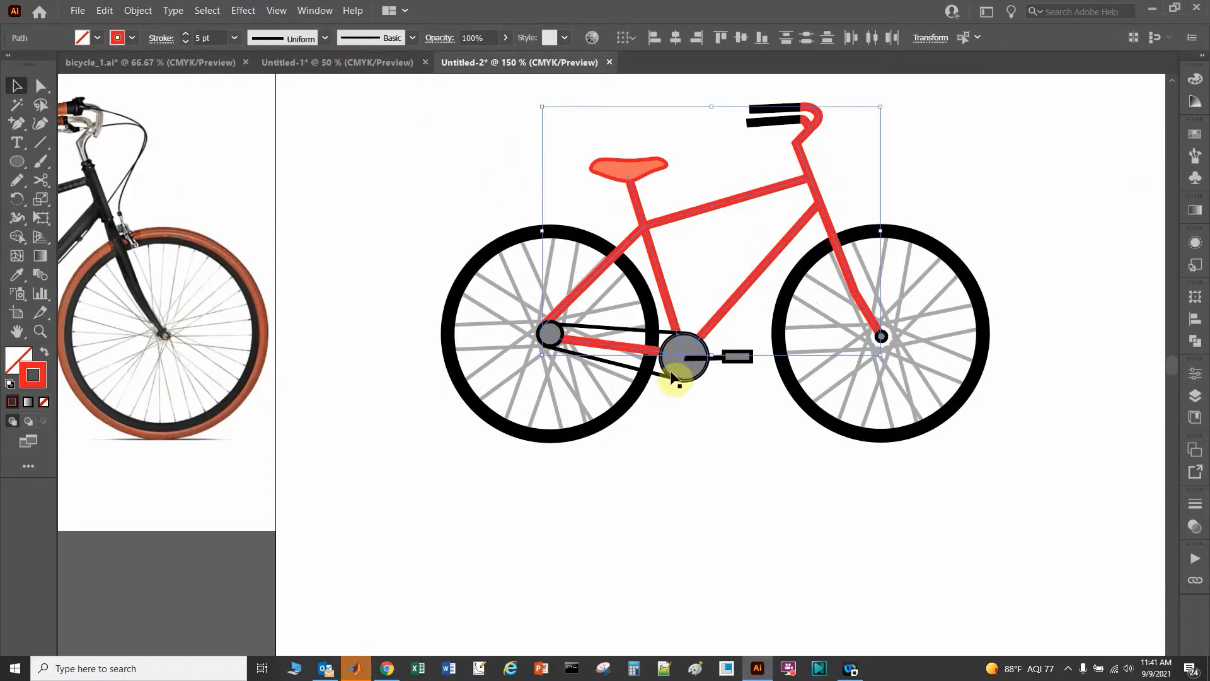
click(137, 10)
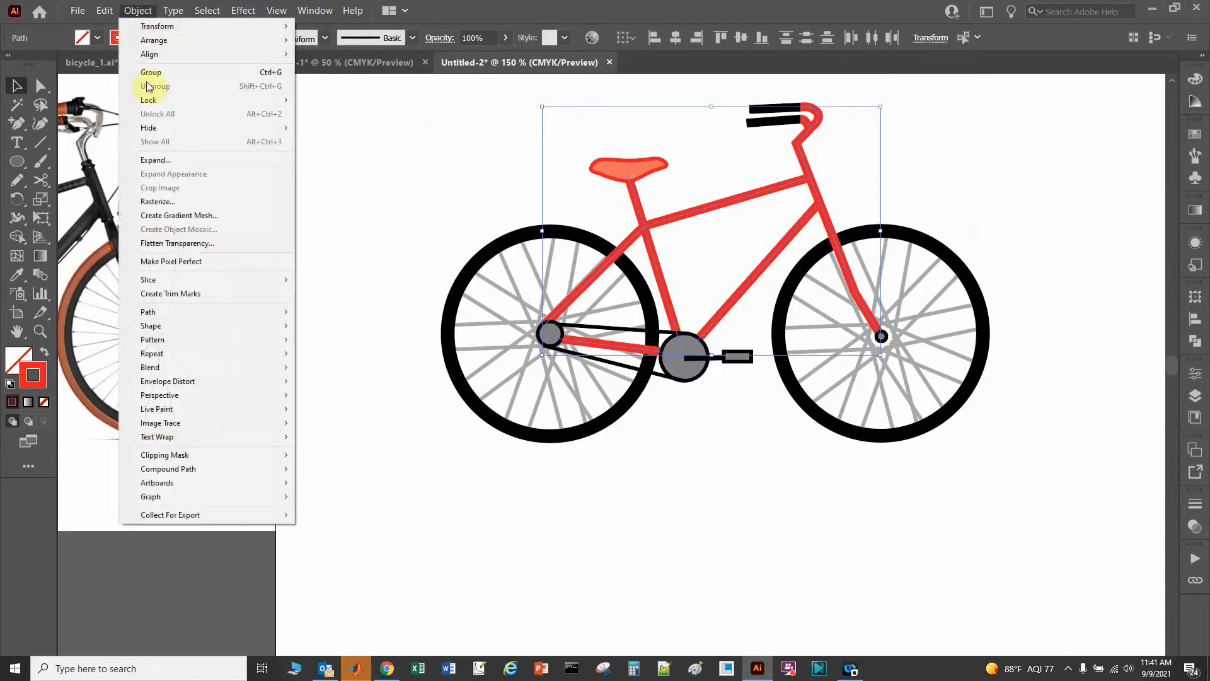
click(172, 160)
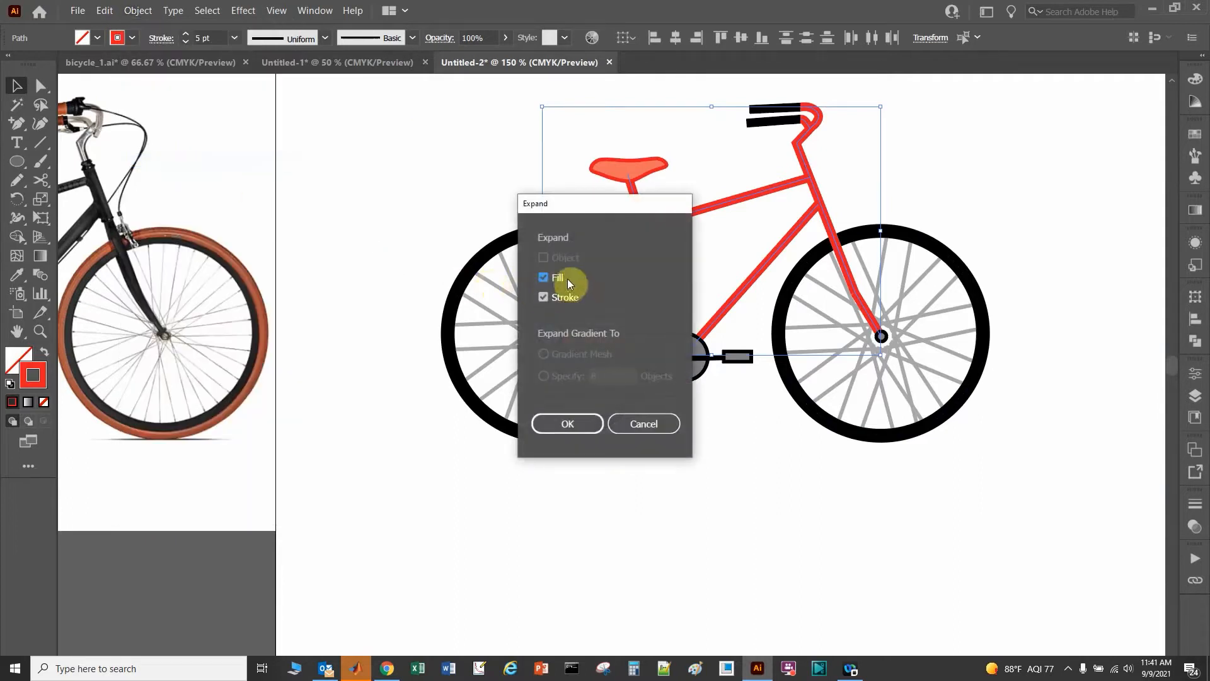
click(548, 429)
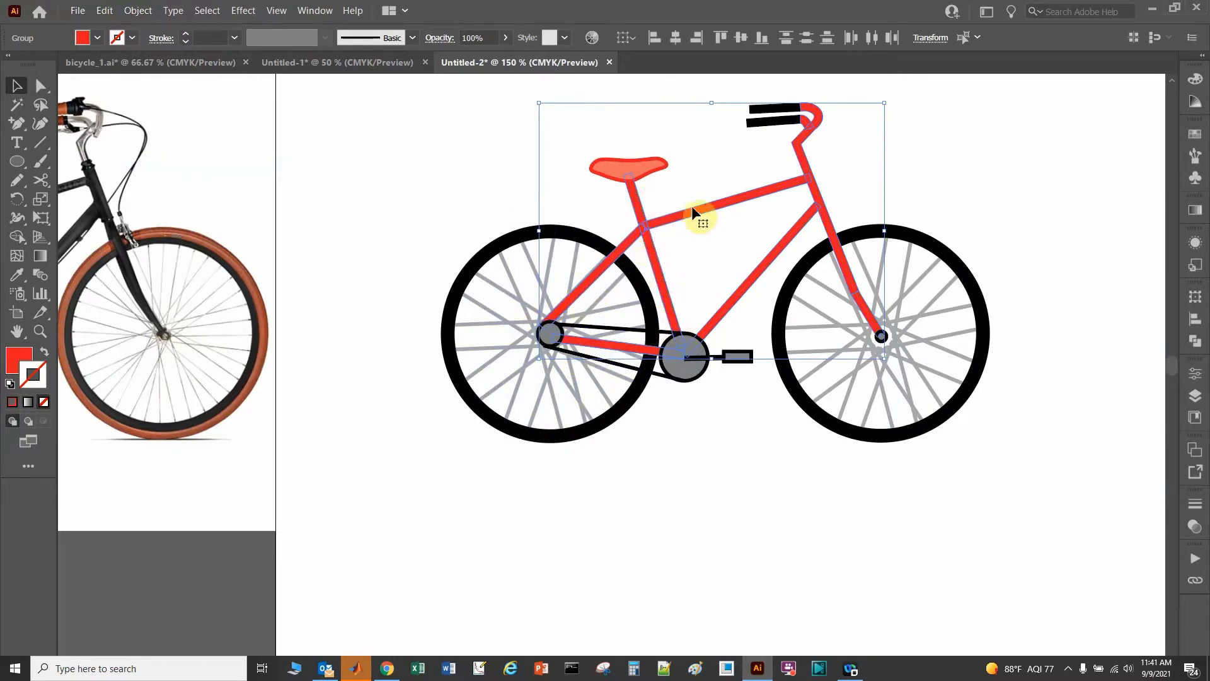
click(708, 189)
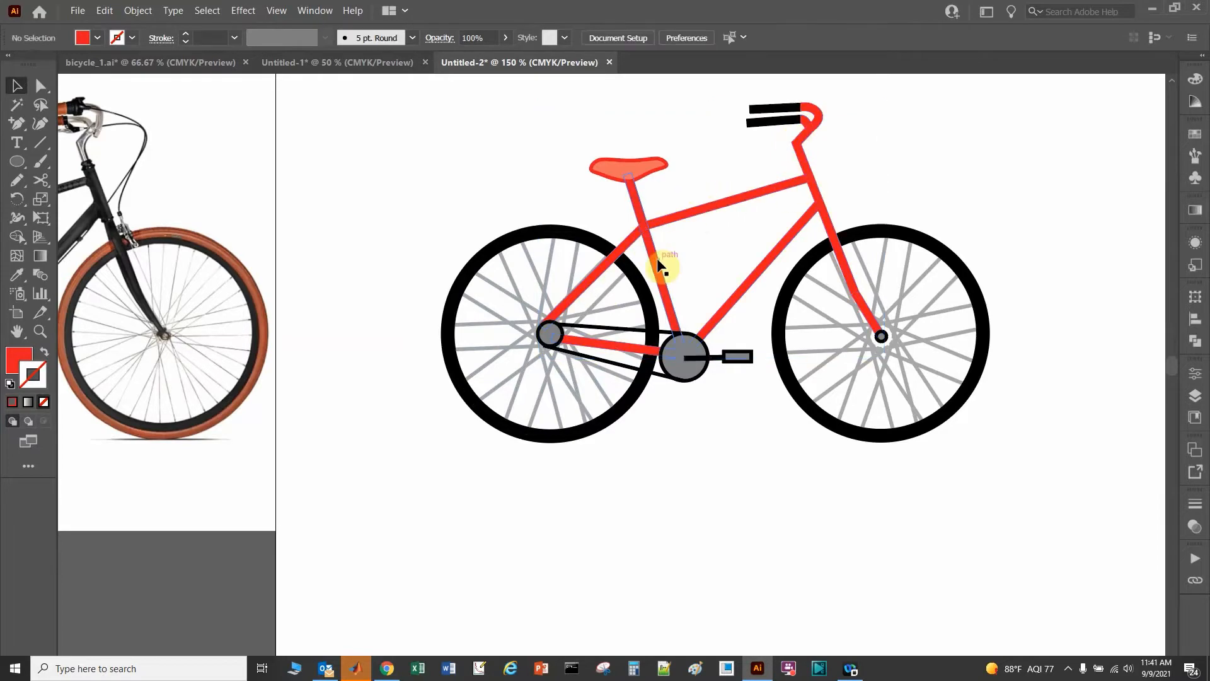
Apply a white-to-black linear gradient to the fill of the expanded seat tube
scroll(643, 316, up, 2)
drag(775, 204, 740, 414)
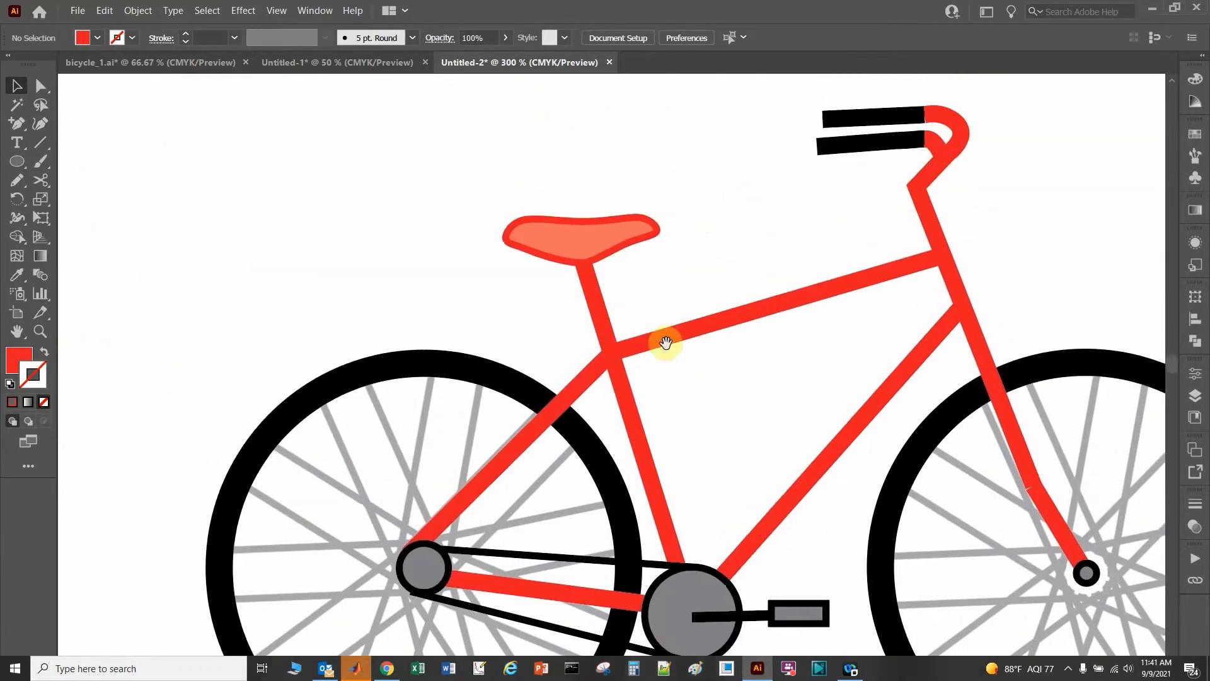
click(599, 323)
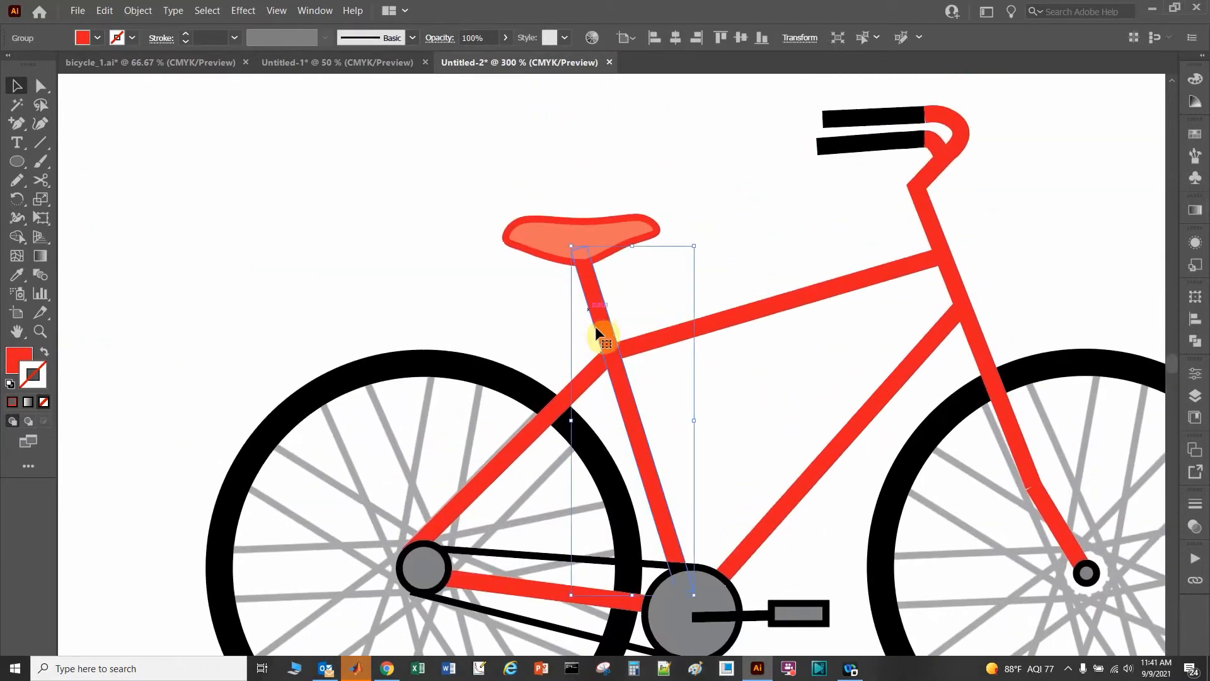
click(1195, 209)
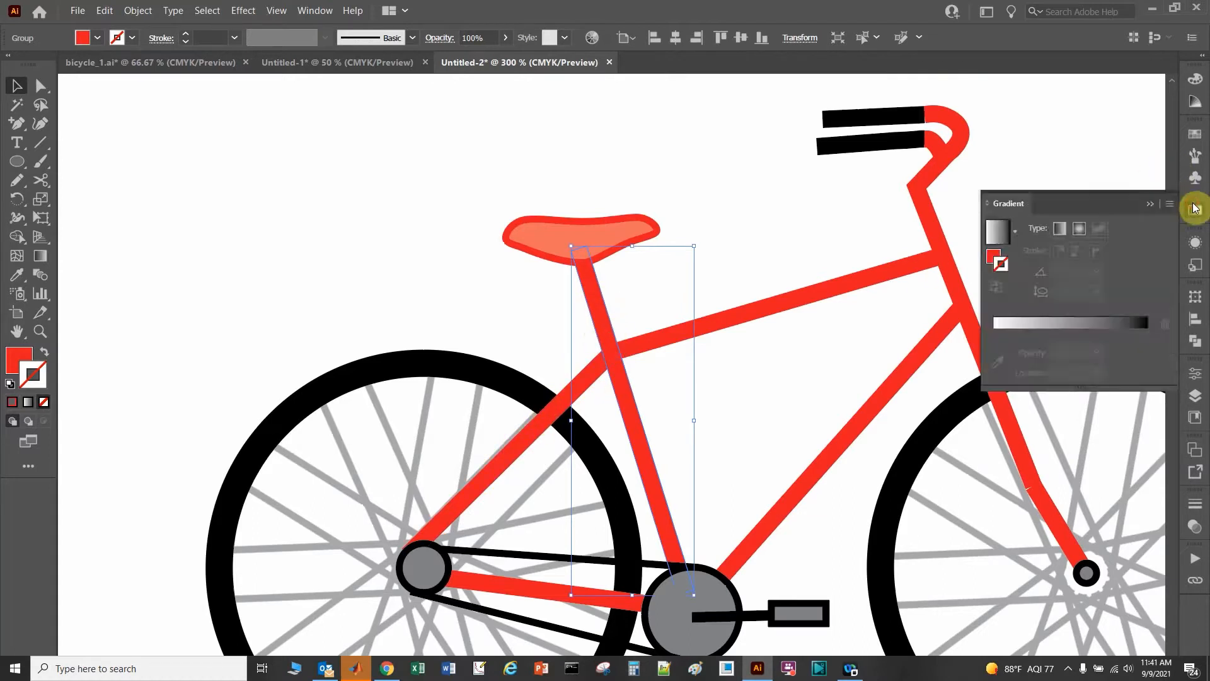
click(993, 257)
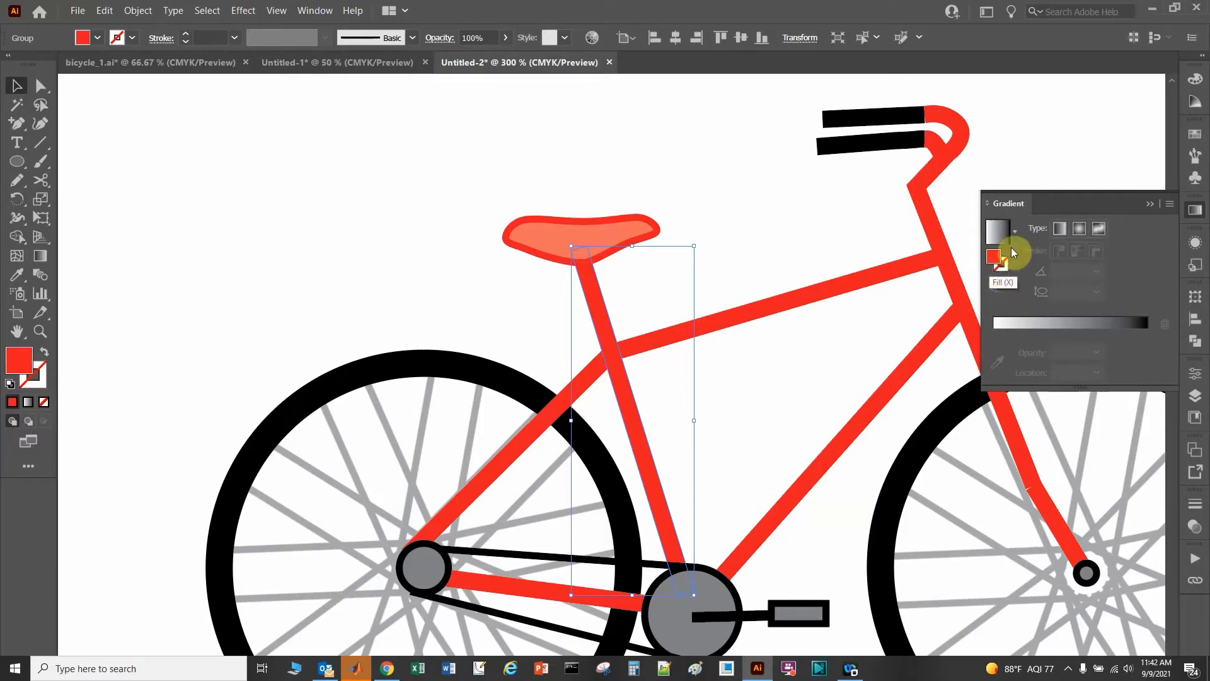
click(1057, 231)
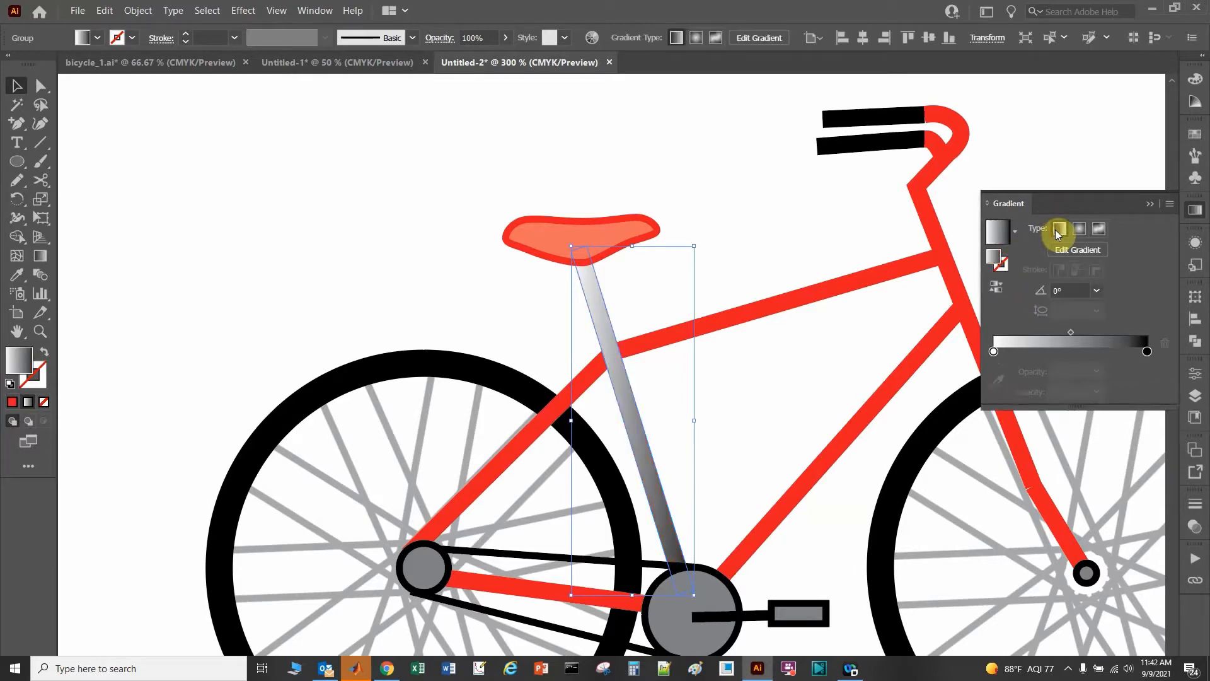
Edit the seat tube's gradient on the artwork and rotate it to about 20.3° so it runs across the tube
click(1081, 250)
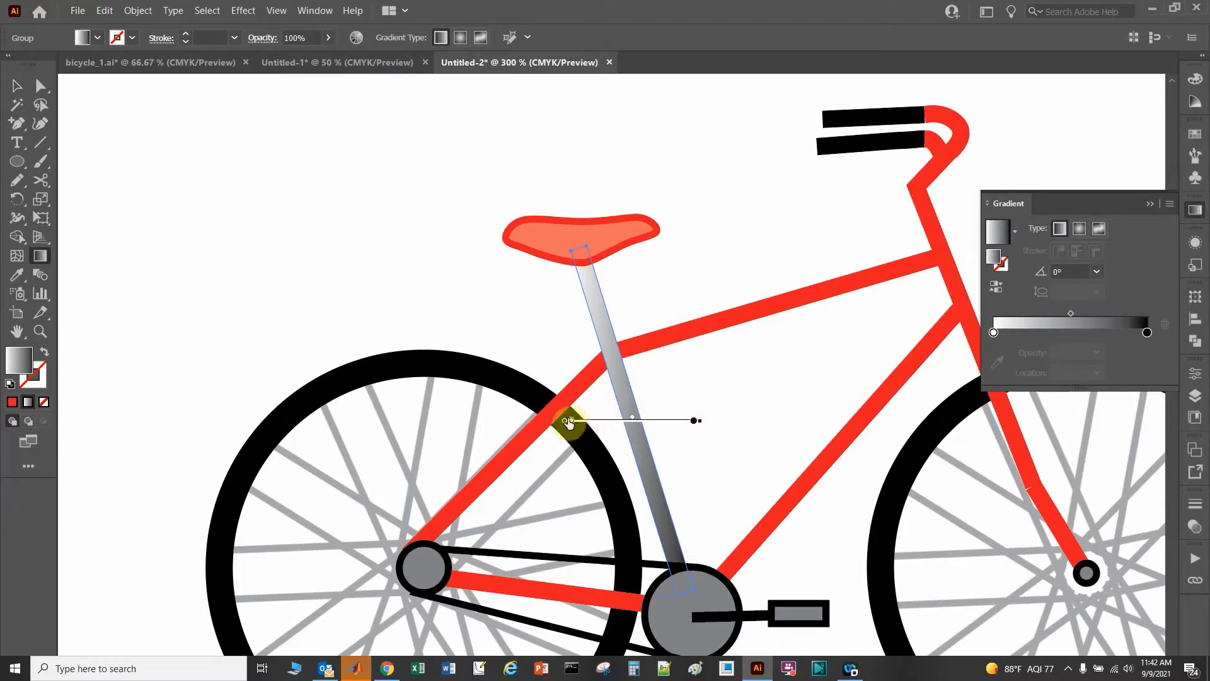
mouse_move(566, 424)
mouse_down()
mouse_move(616, 405)
mouse_move(513, 424)
mouse_move(567, 424)
mouse_move(507, 421)
mouse_up()
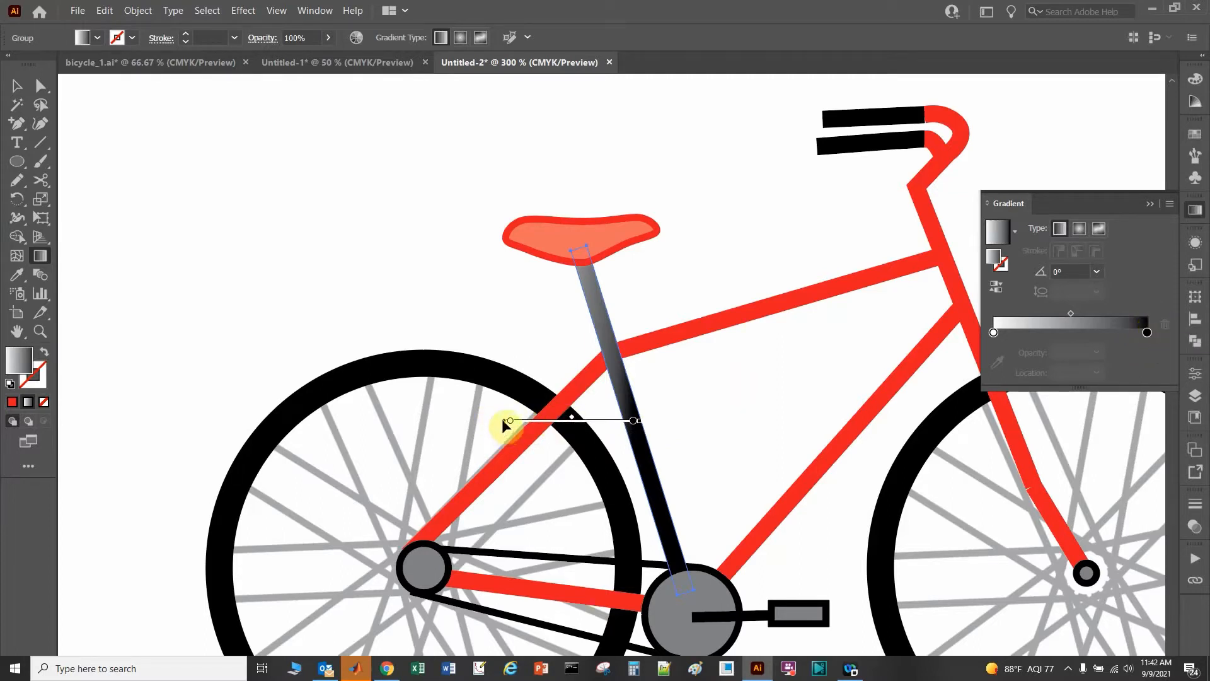
mouse_move(504, 424)
mouse_down()
mouse_move(622, 416)
mouse_move(562, 421)
mouse_up()
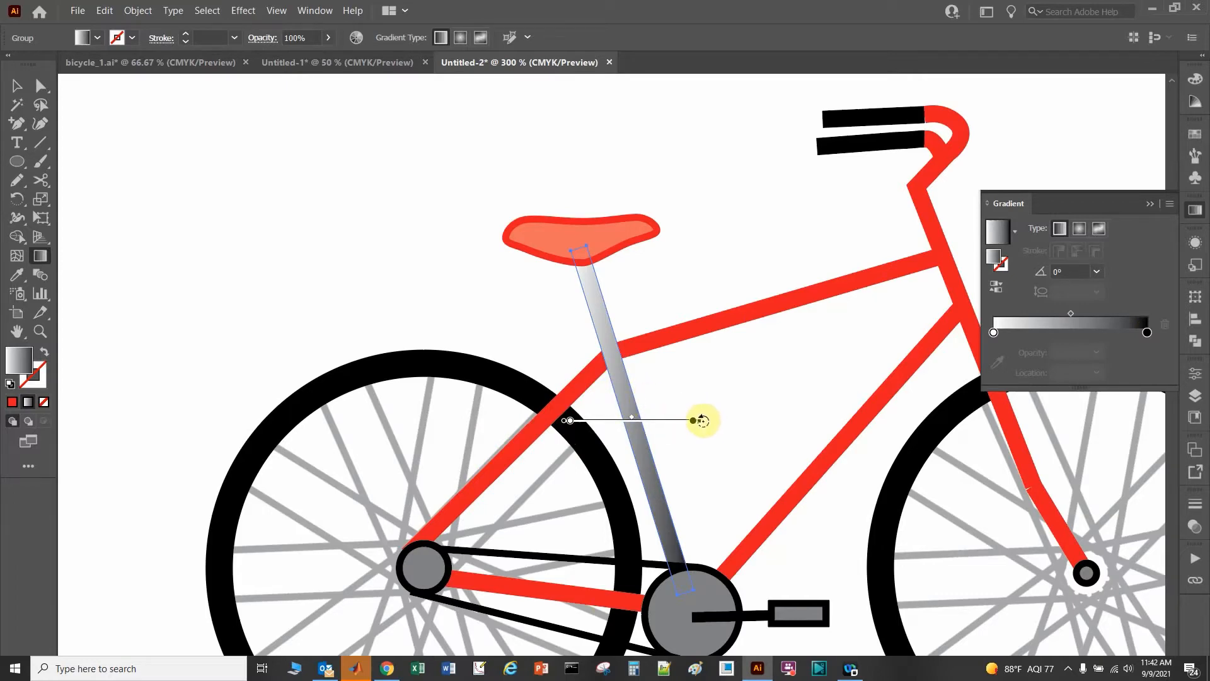
drag(704, 421, 702, 373)
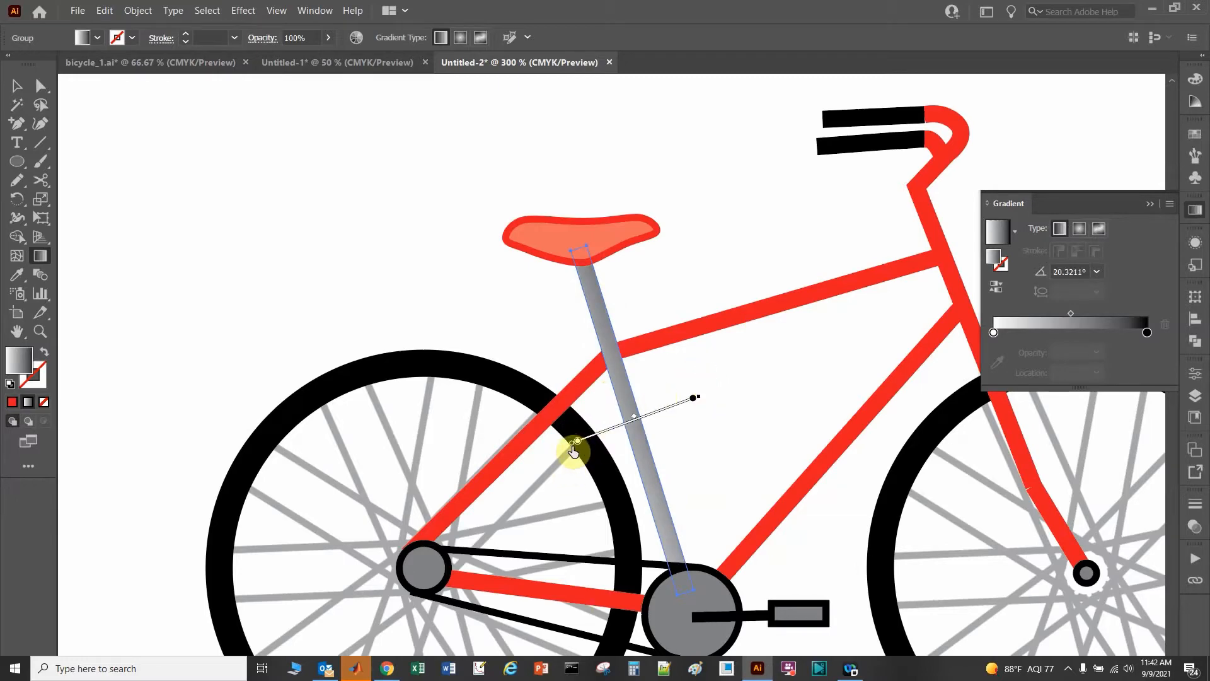
Shorten the gradient, move it onto the seat tube, and place its white stop at about 3.9%
click(575, 442)
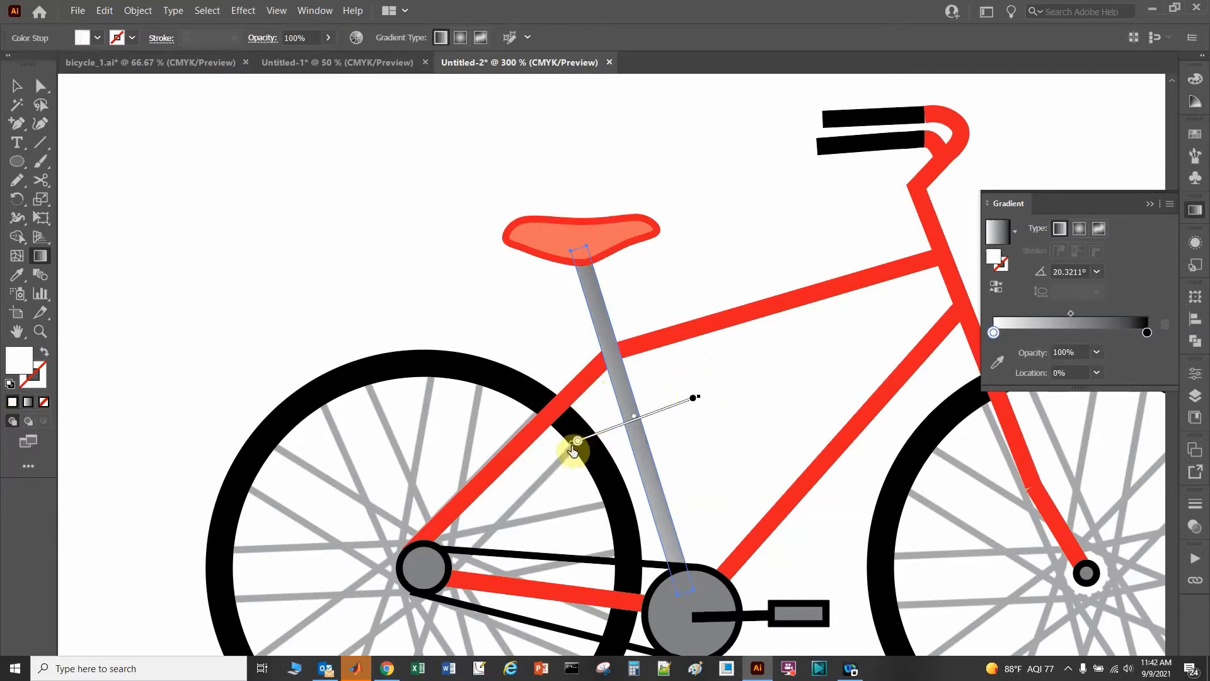
mouse_move(696, 400)
mouse_down()
mouse_move(656, 425)
mouse_move(616, 427)
mouse_up()
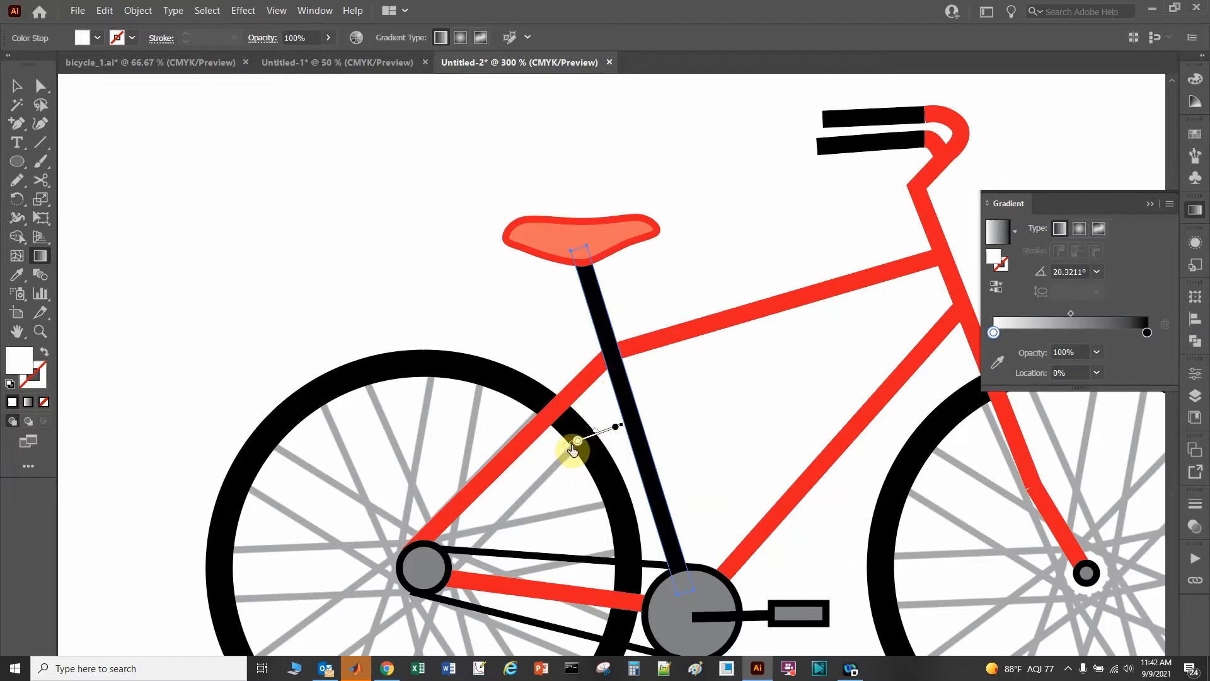
mouse_move(572, 449)
mouse_down()
mouse_move(627, 433)
mouse_move(644, 443)
mouse_up()
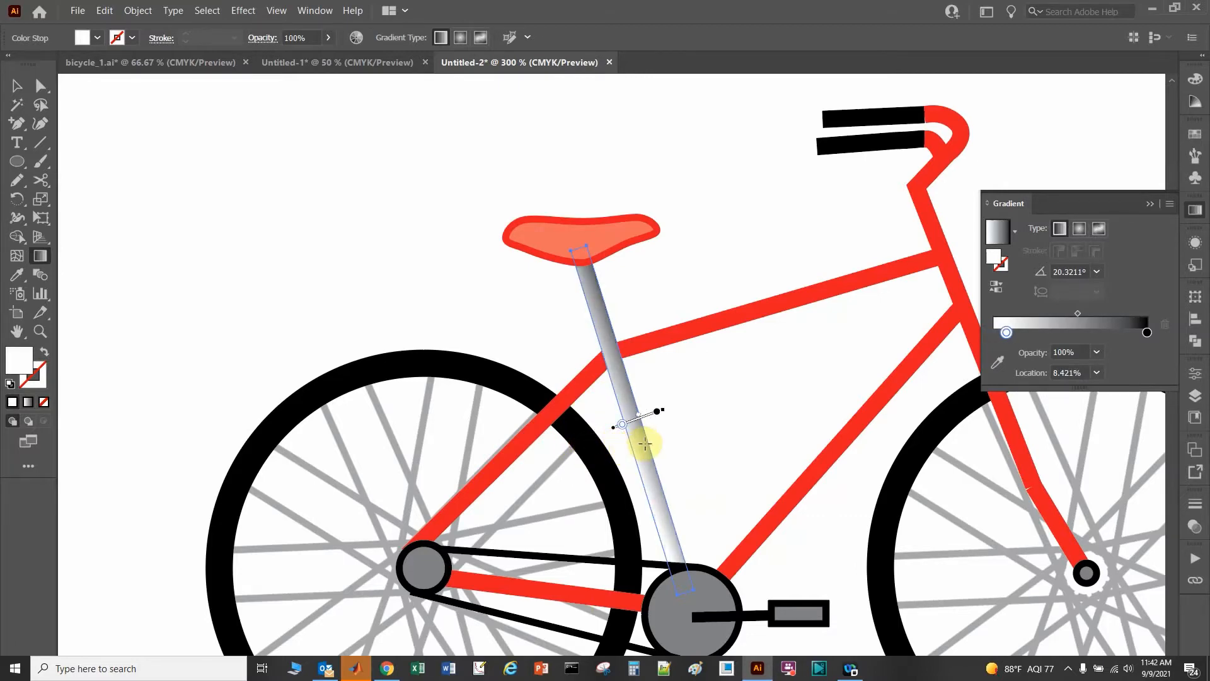
scroll(644, 443, up, 5)
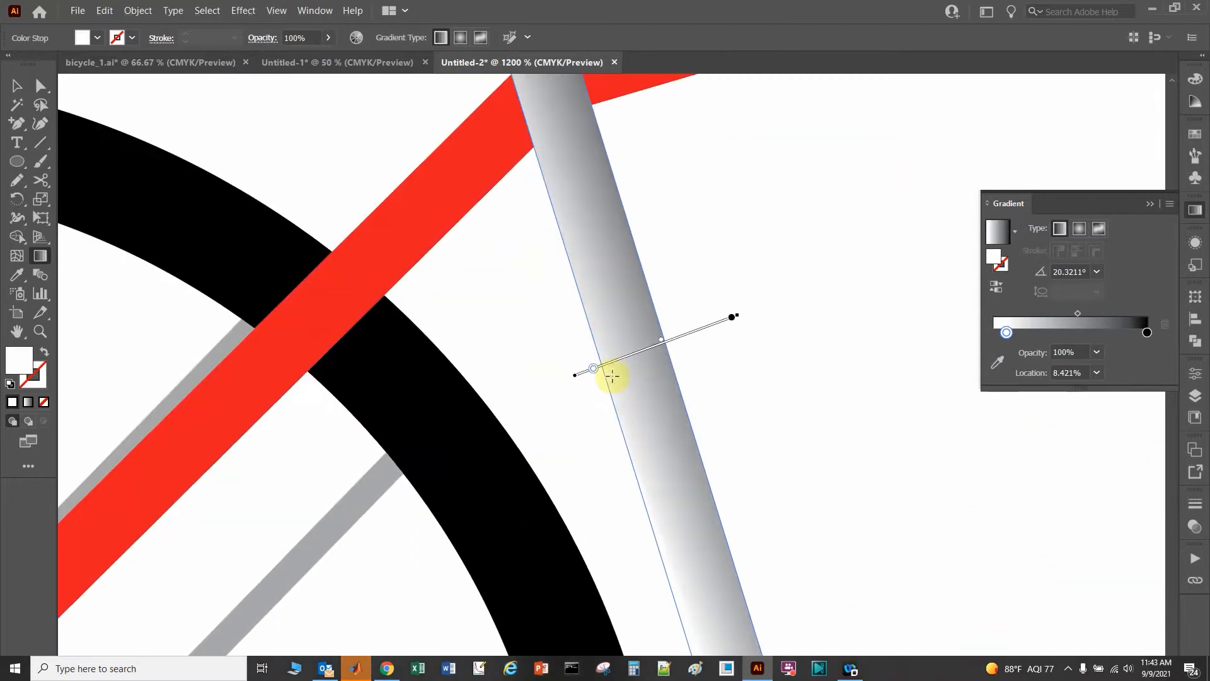
drag(597, 372, 586, 373)
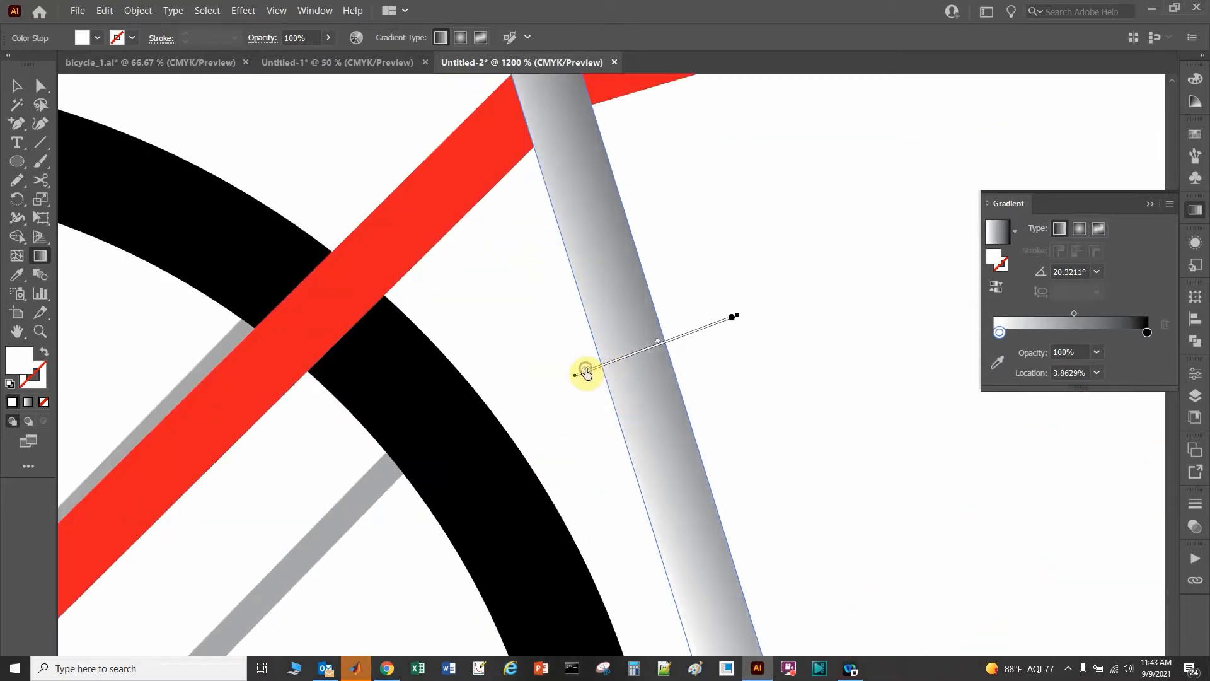
Fit the gradient to the seat tube's width by aligning its start and end with the tube's two edges
drag(734, 316, 660, 349)
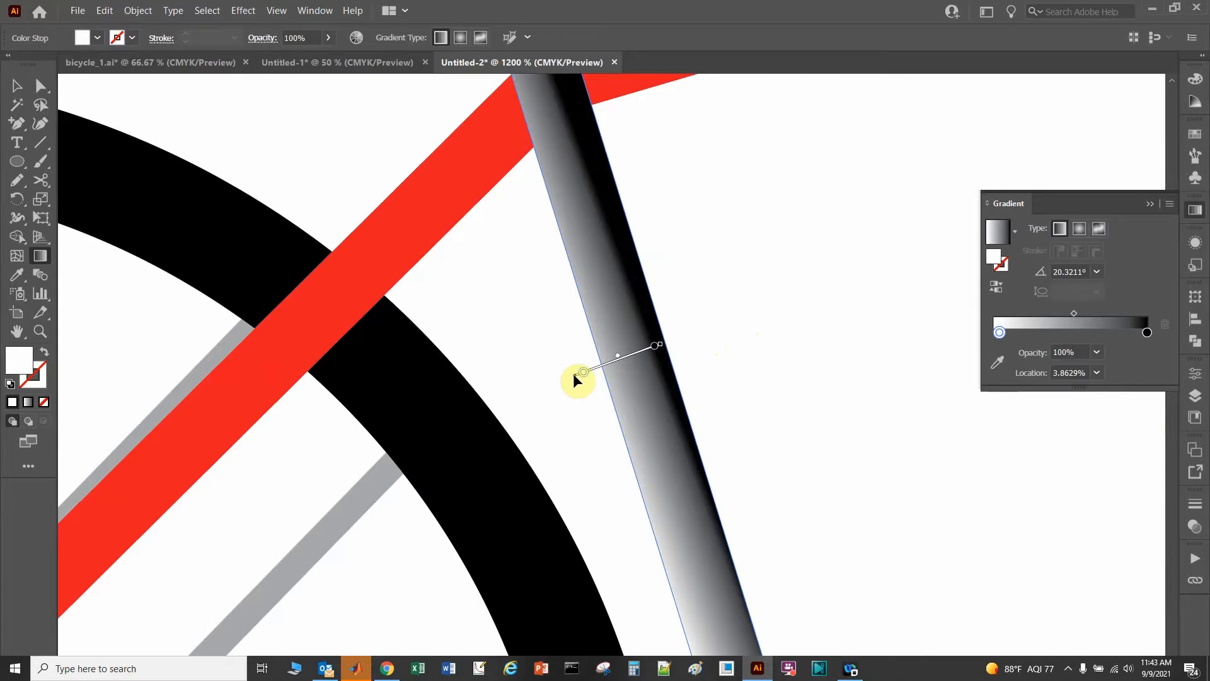
drag(573, 373, 600, 369)
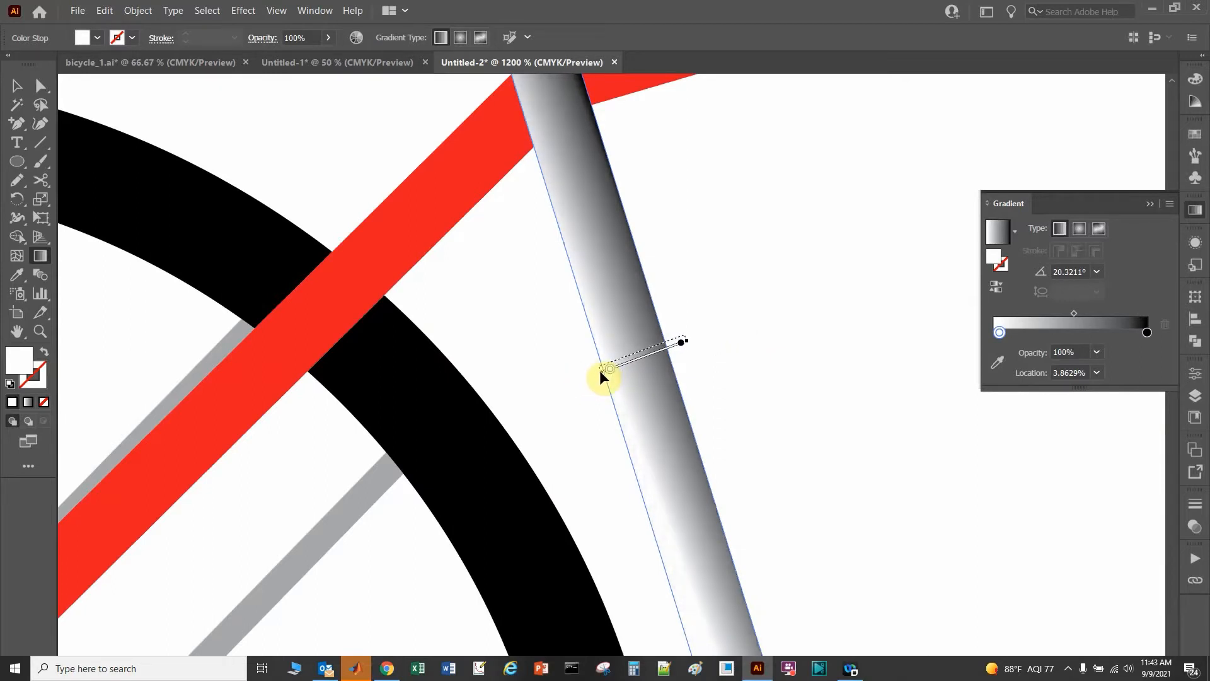
click(678, 340)
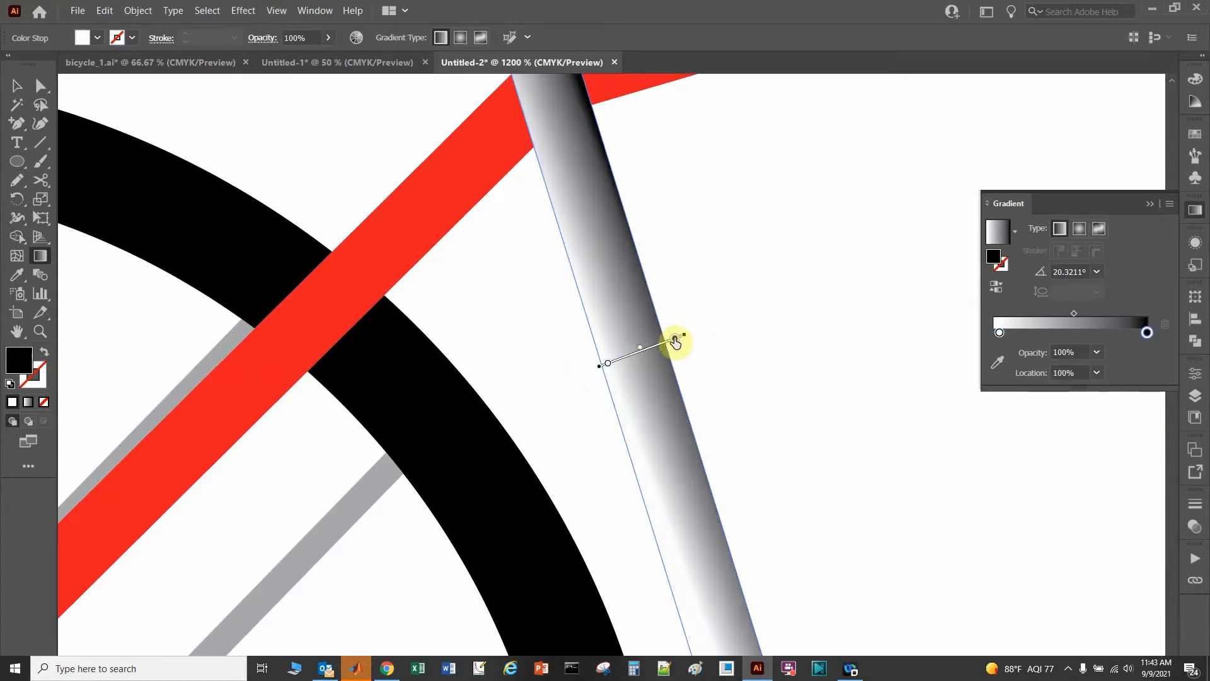
drag(676, 341, 663, 343)
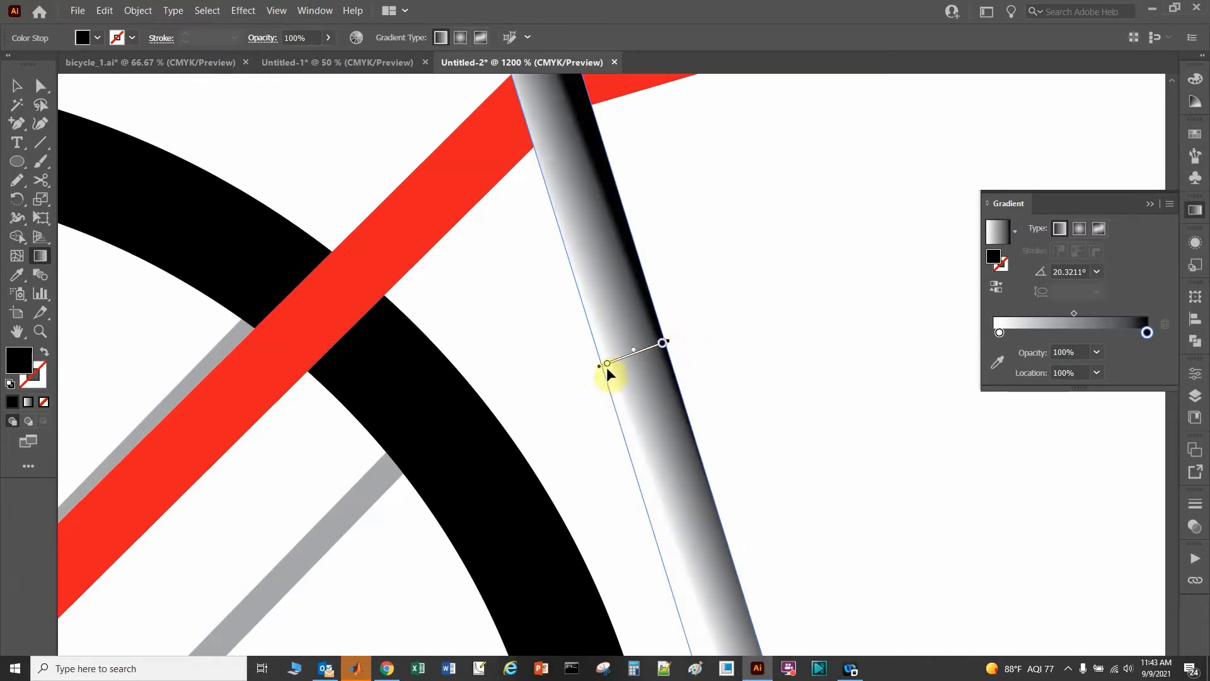
Lengthen the gradient beyond the seat tube and place the white stop at about 32.9% and the black stop at about 63.1%
drag(670, 341, 840, 264)
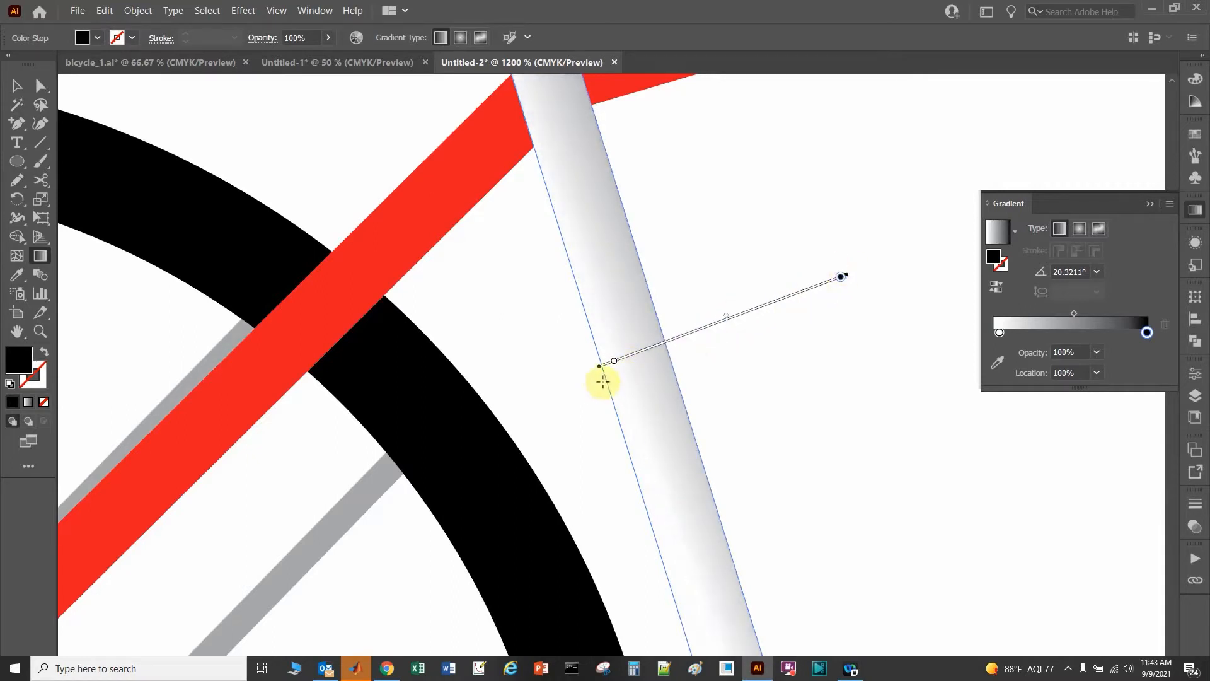
mouse_move(601, 363)
mouse_down()
mouse_move(521, 409)
mouse_move(595, 365)
mouse_up()
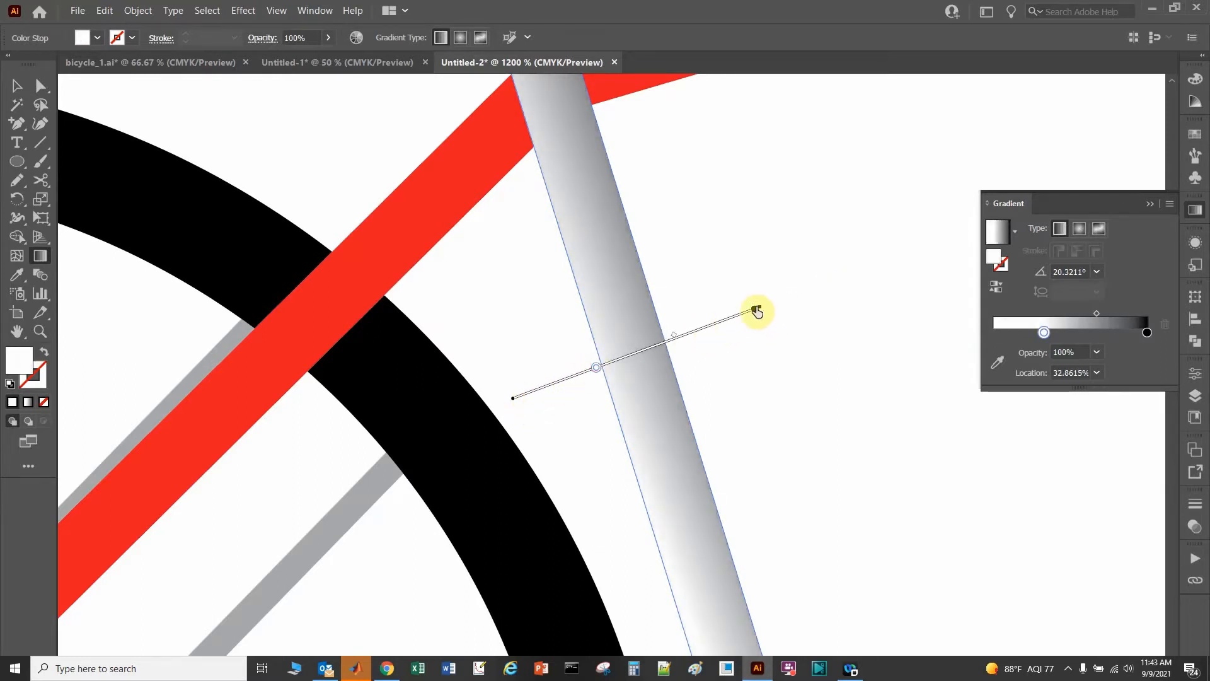
drag(757, 312, 667, 340)
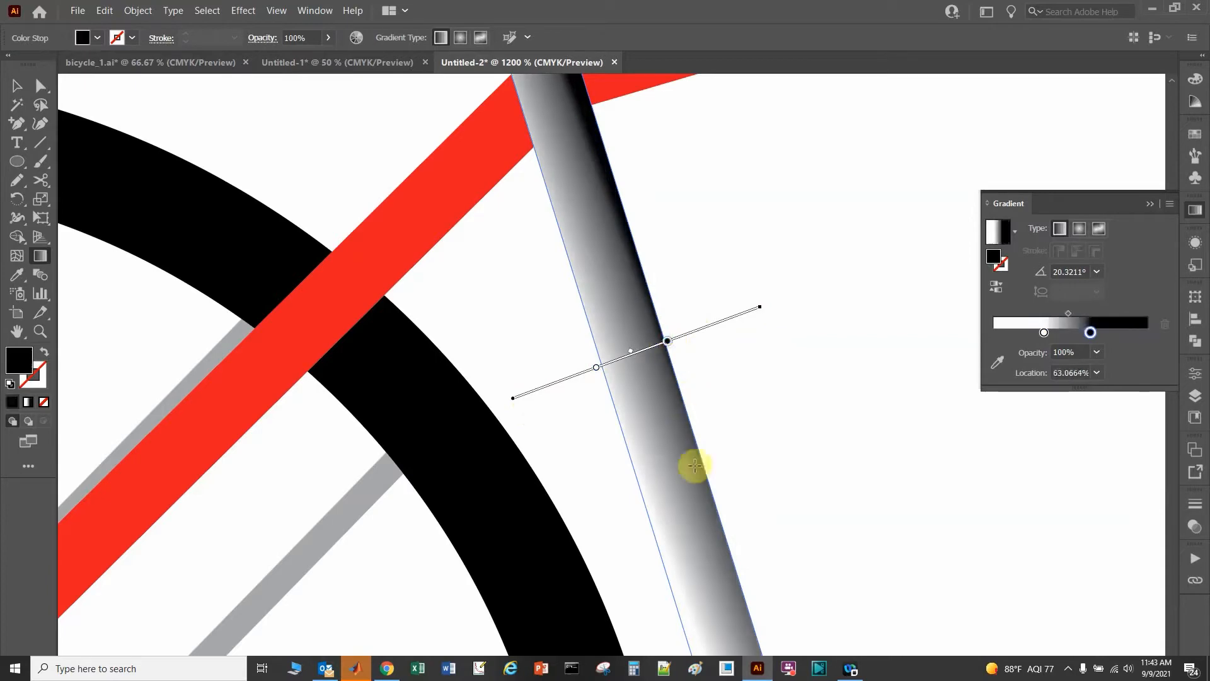
Rotate the seat tube's gradient to about 18.5° so it runs squarely across the tube
scroll(713, 410, down, 3)
scroll(713, 410, up, 3)
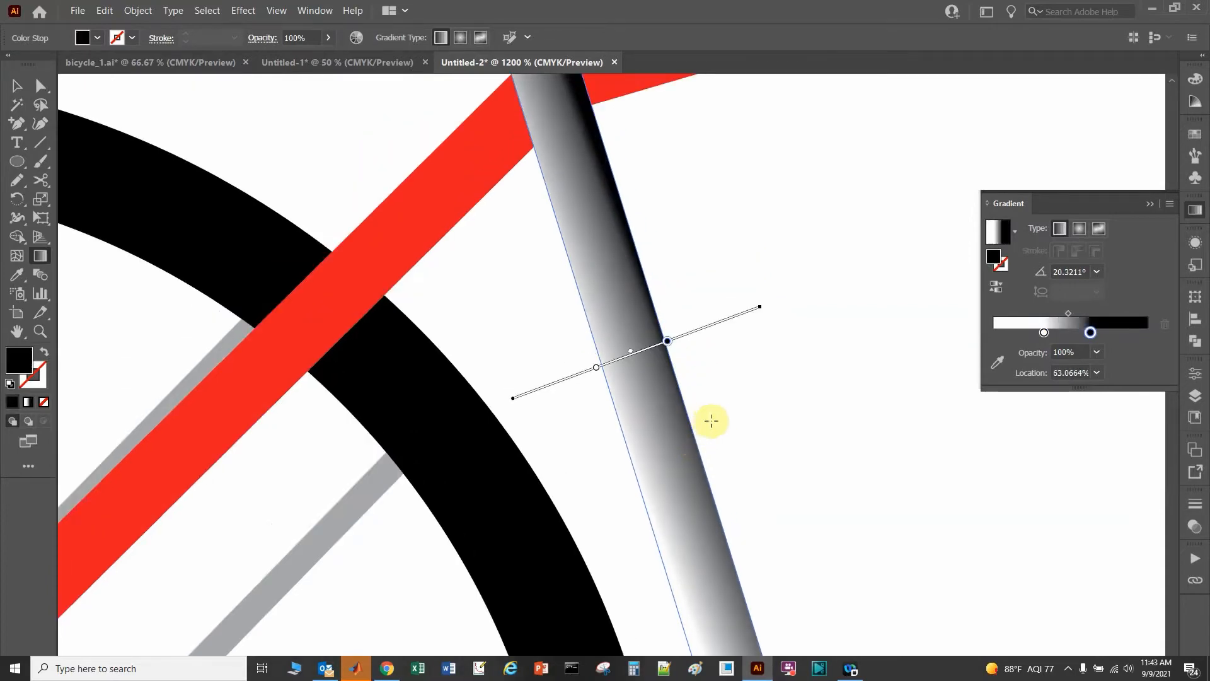
scroll(711, 420, down, 4)
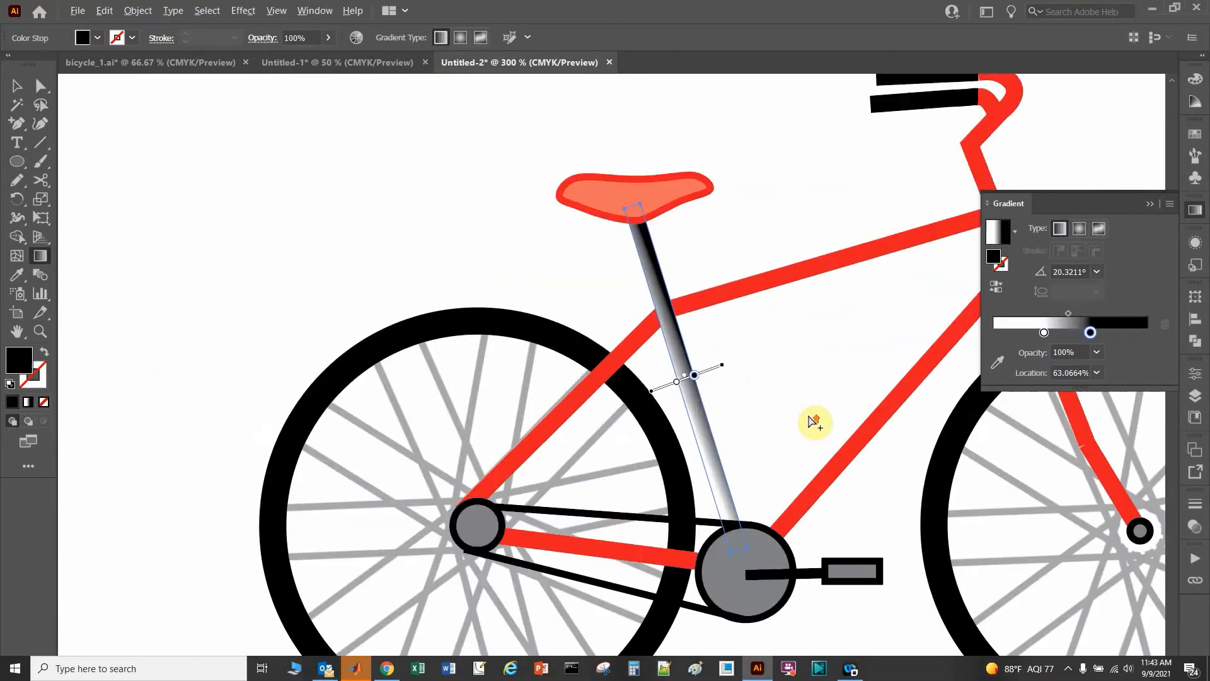
scroll(765, 408, up, 3)
scroll(765, 408, down, 2)
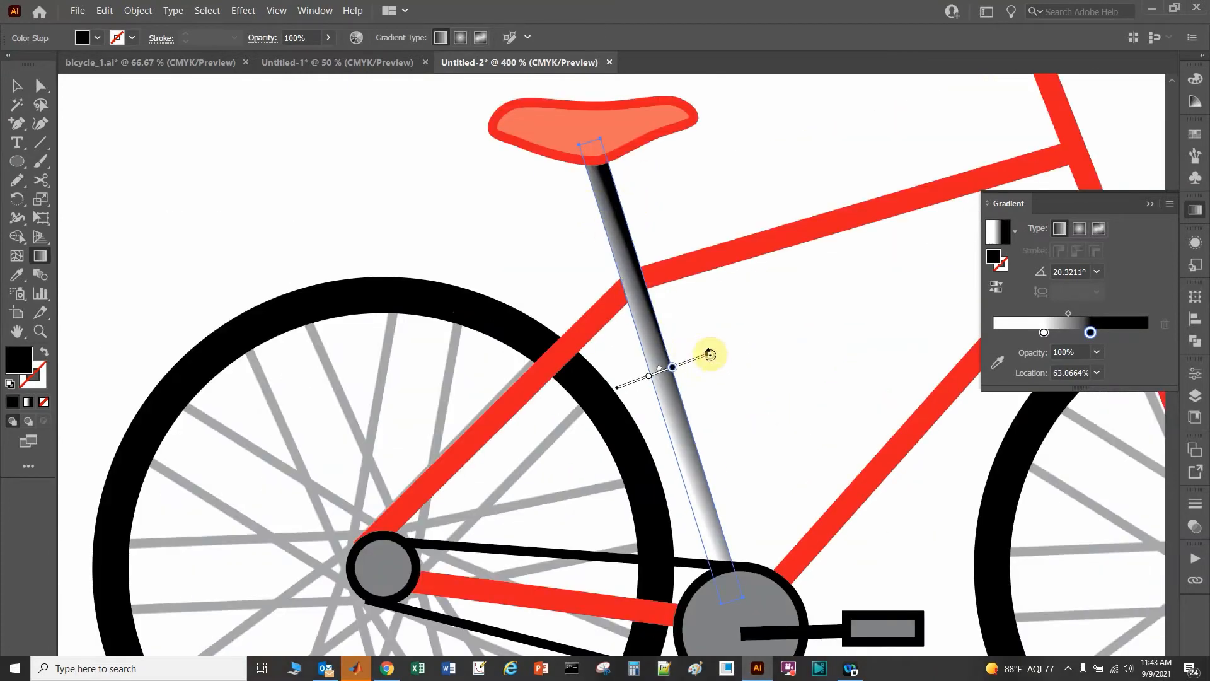
drag(710, 355, 711, 358)
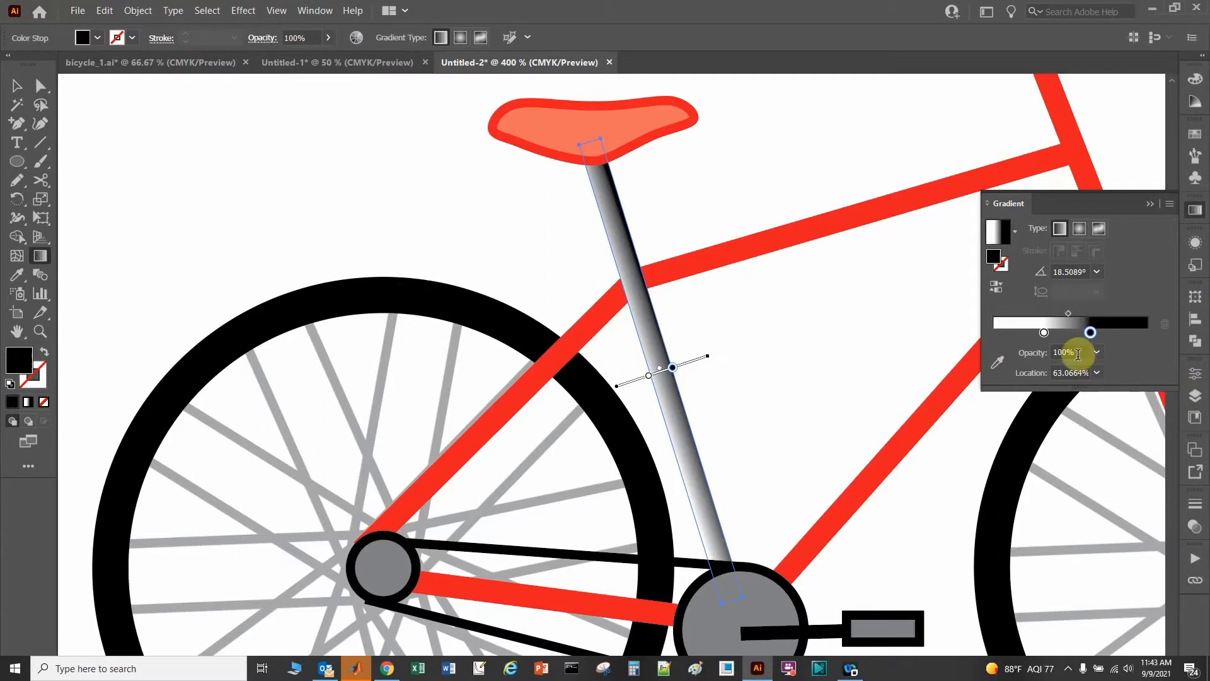
Recolor the black stop of the seat tube's gradient to the red swatch at 100% opacity
double_click(1090, 333)
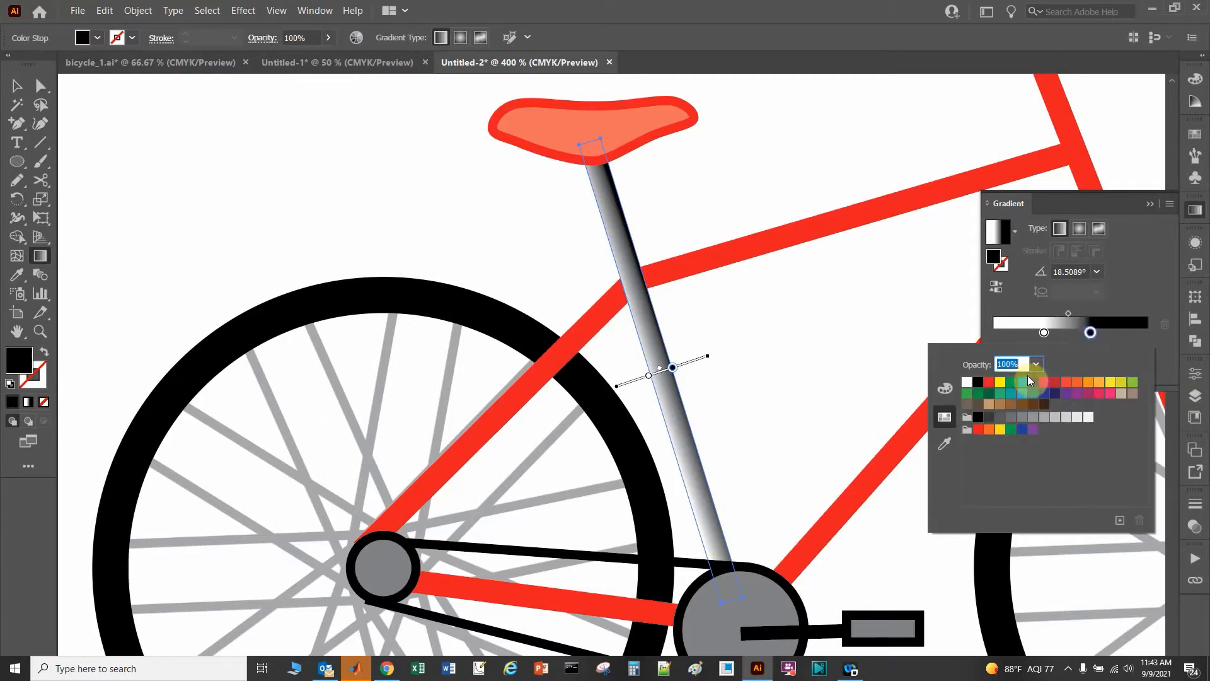
click(989, 382)
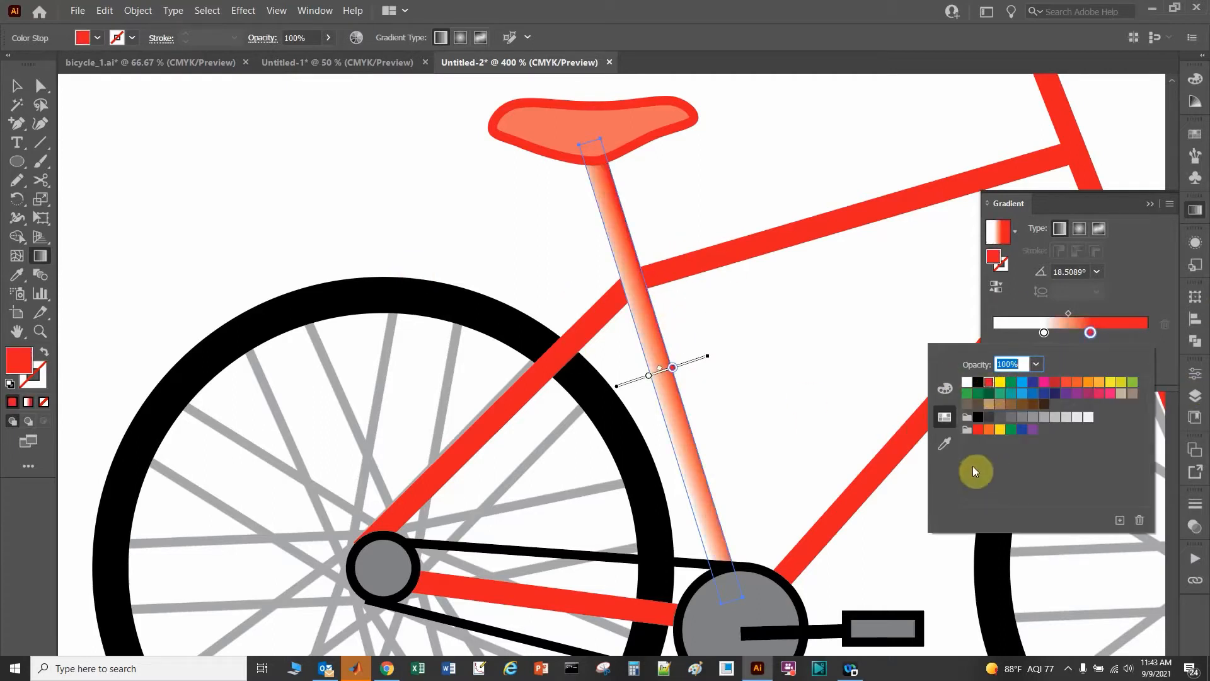
click(1135, 258)
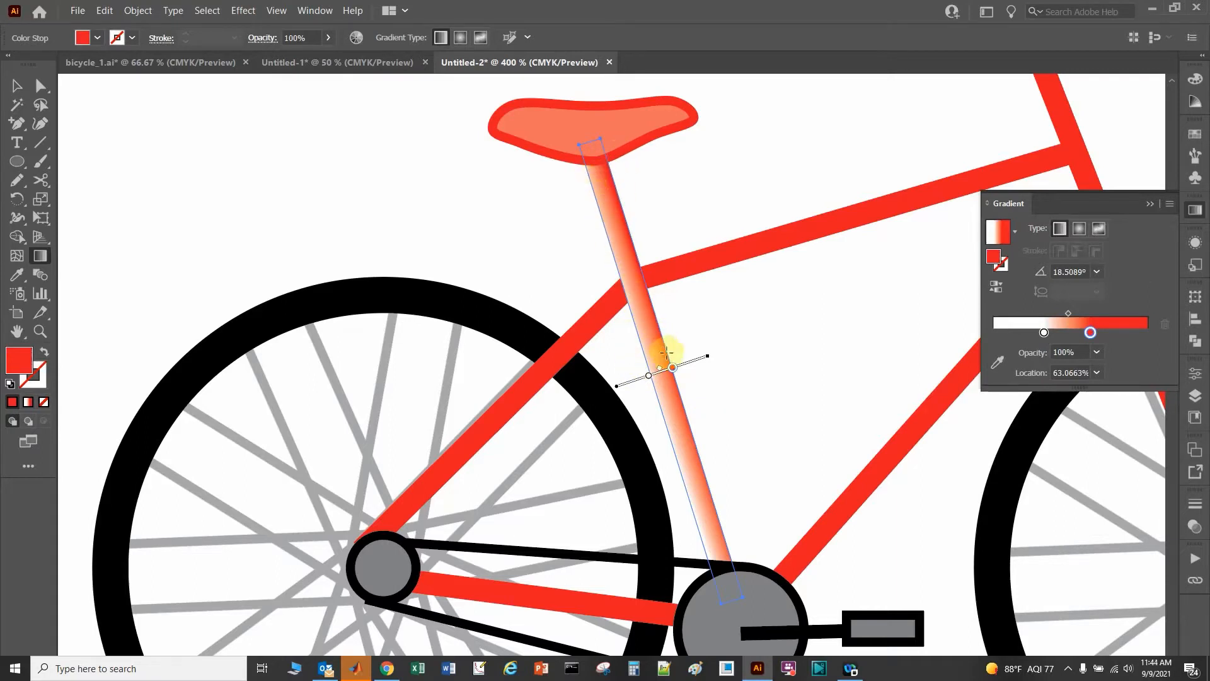
Move the seat tube gradient's white stop to about 43.8% and red stop to about 65.5%, adding another white stop at about 24.6%
drag(648, 380, 669, 375)
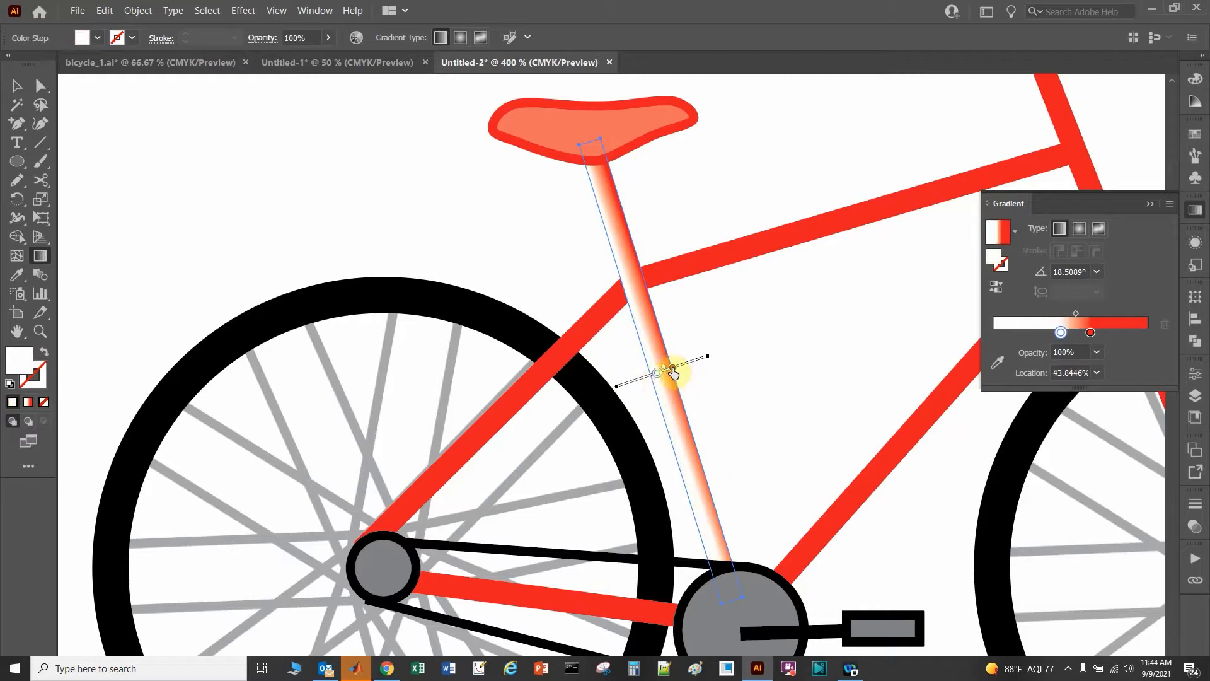
click(672, 369)
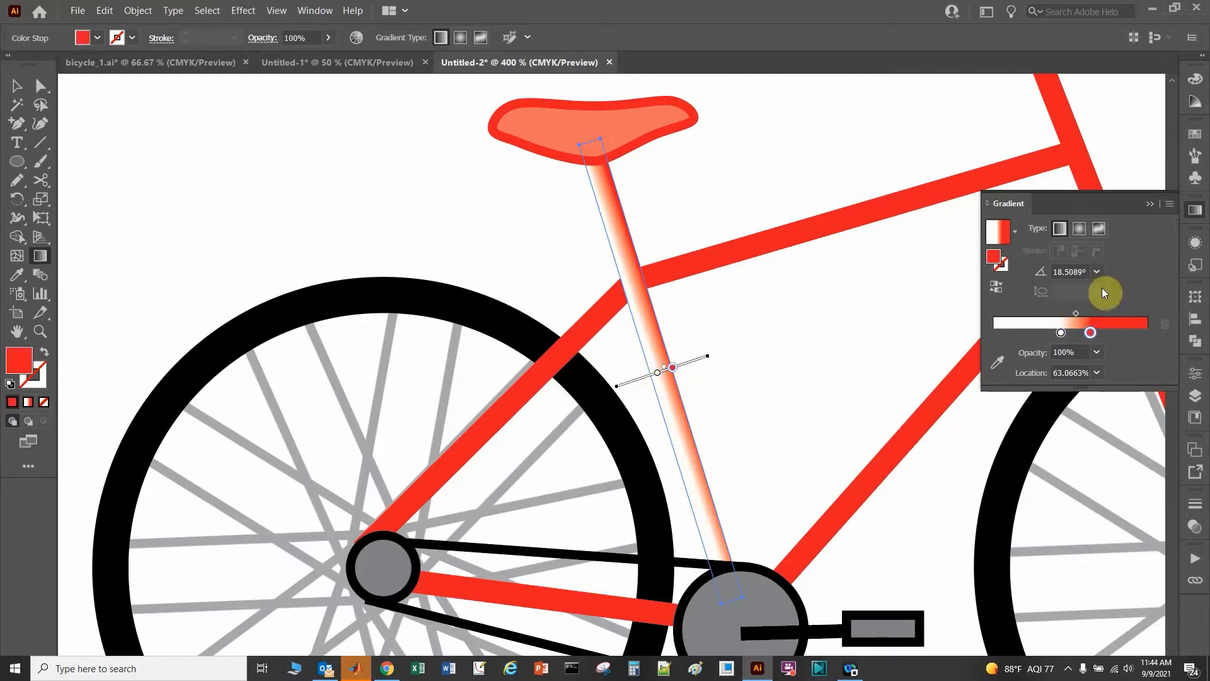
click(1032, 335)
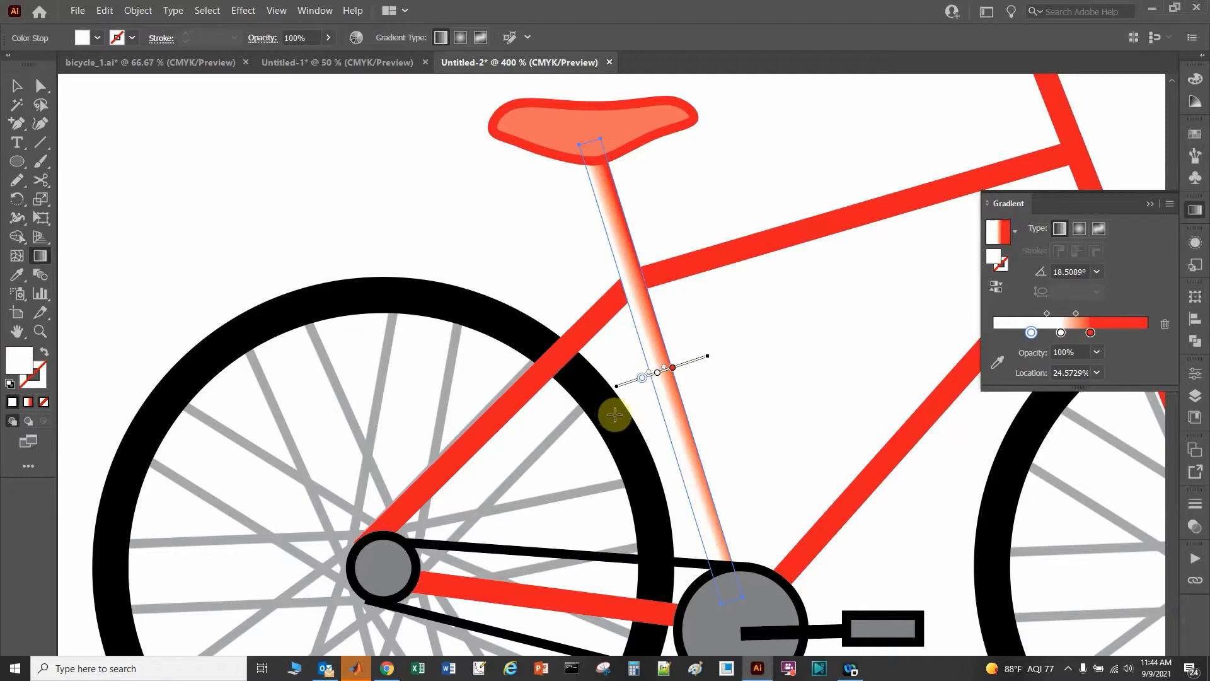
click(674, 367)
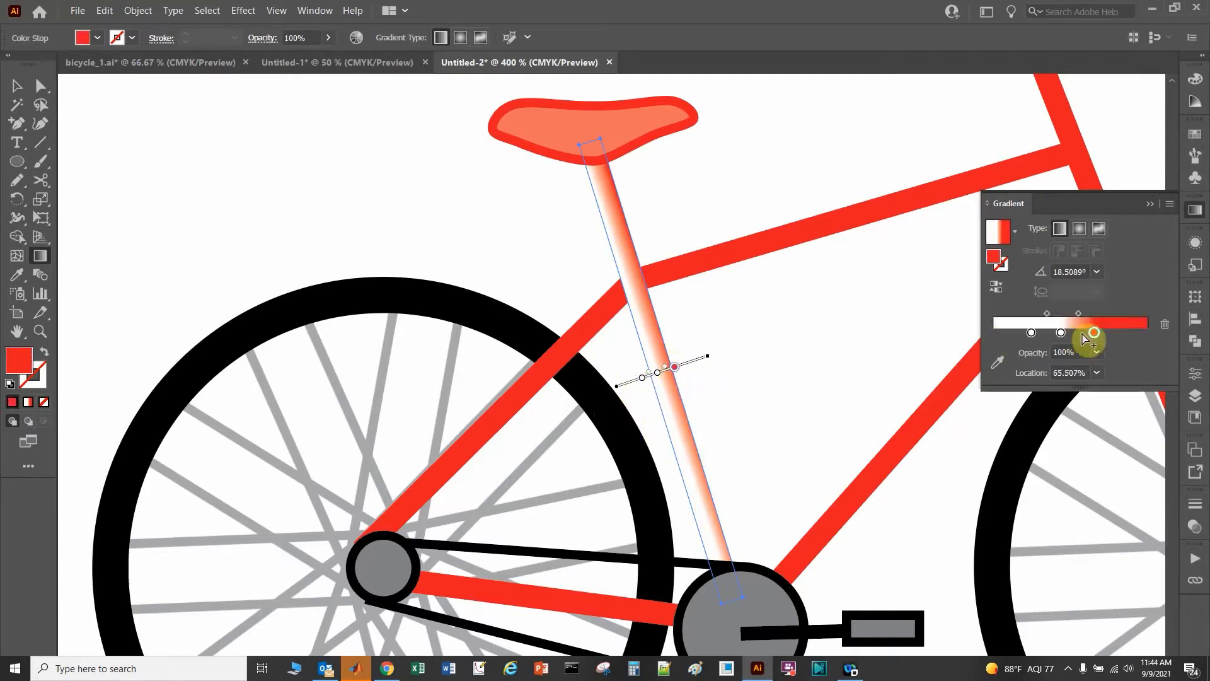
Recolor the 24.6% gradient stop red, rotate the seat tube's gradient to about 17.2°, and deselect the tube
double_click(1031, 332)
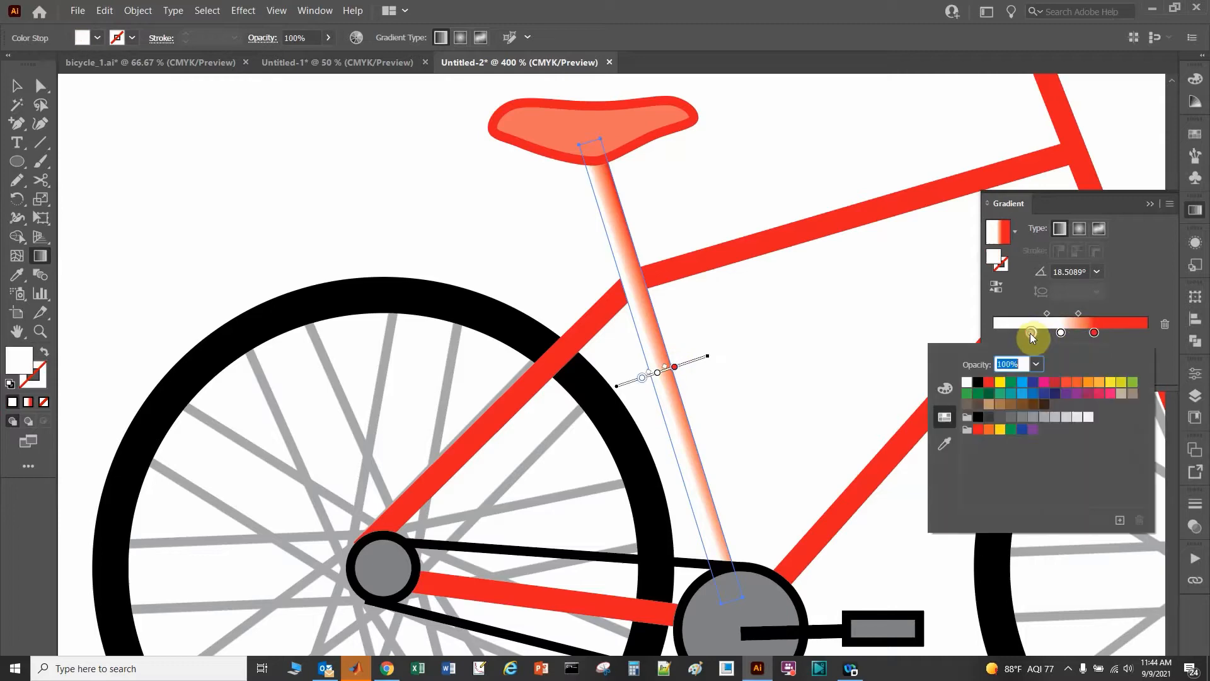
click(990, 381)
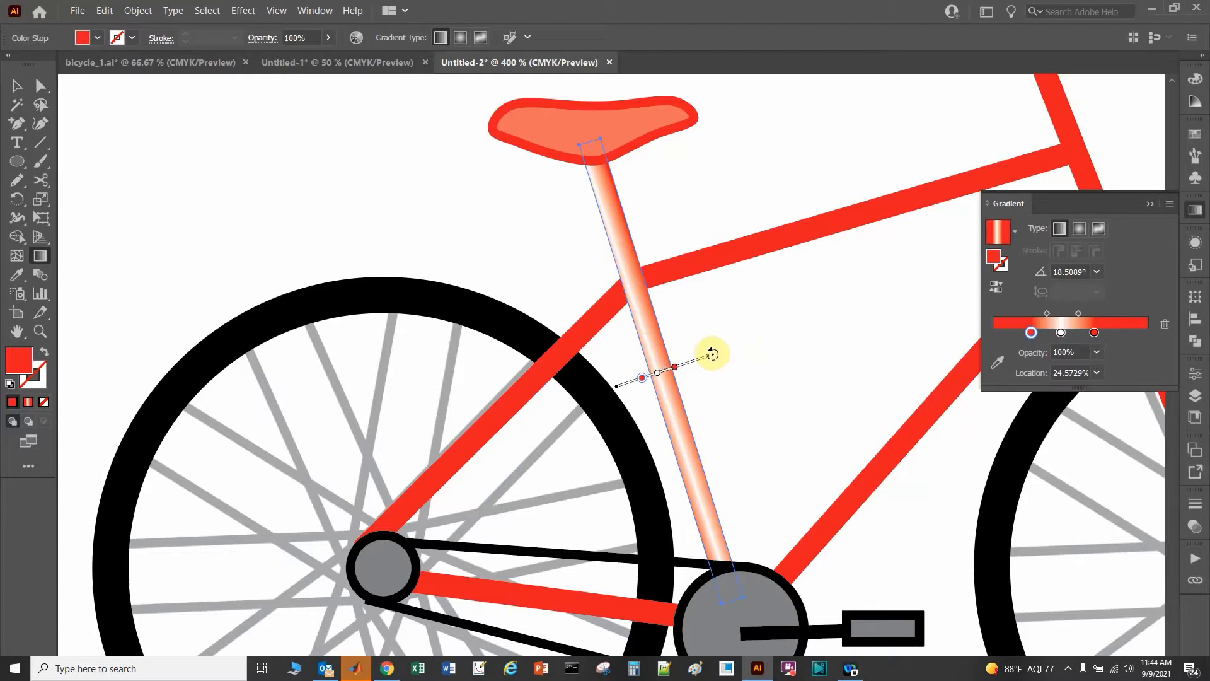
drag(713, 355, 714, 358)
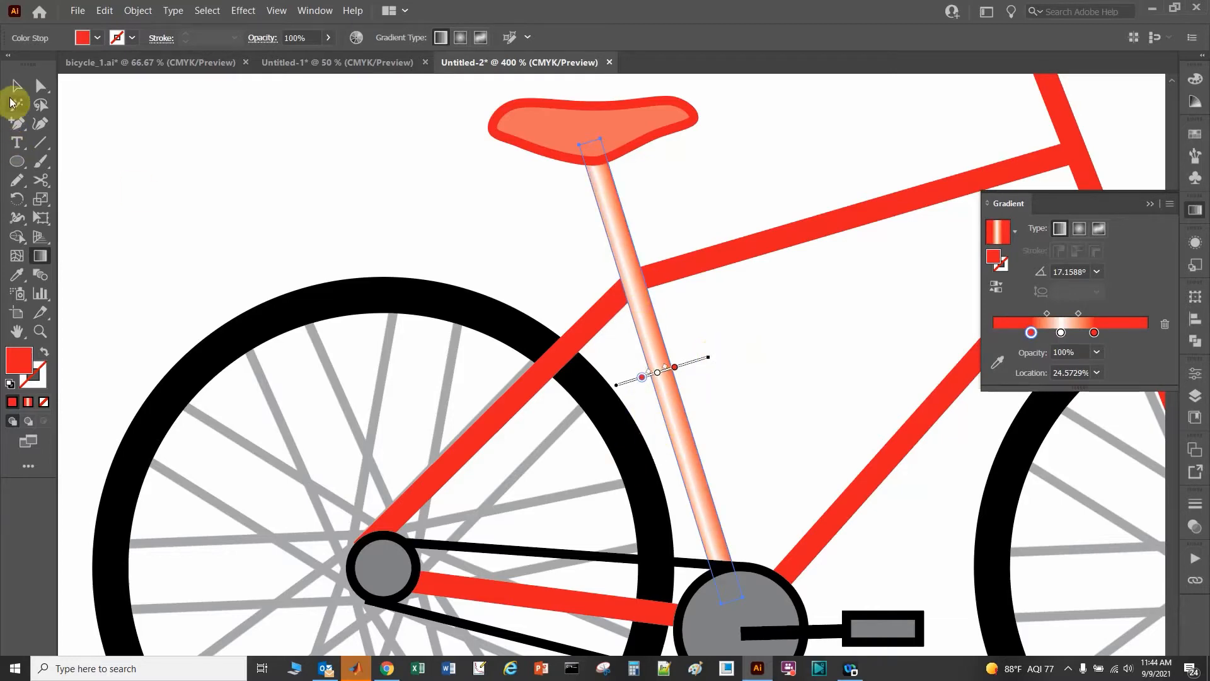
click(17, 85)
click(388, 173)
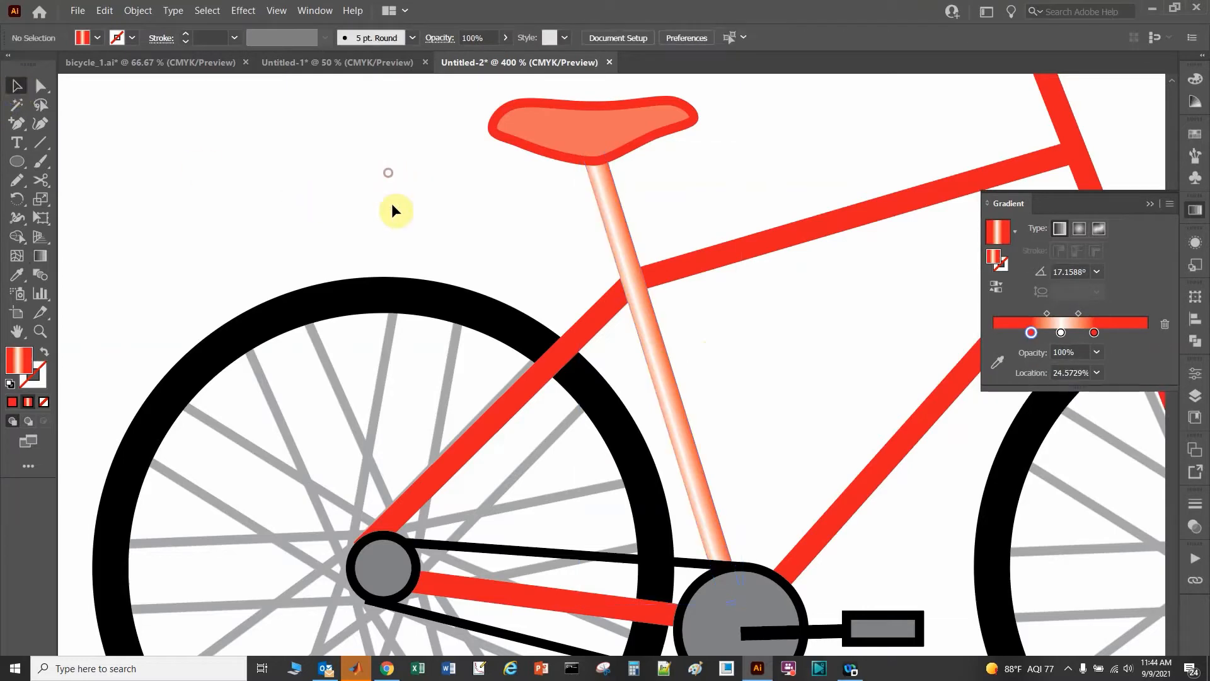
Copy the seat tube's red-white-red gradient onto the top tube with the Eyedropper
scroll(786, 255, down, 1)
scroll(787, 256, up, 1)
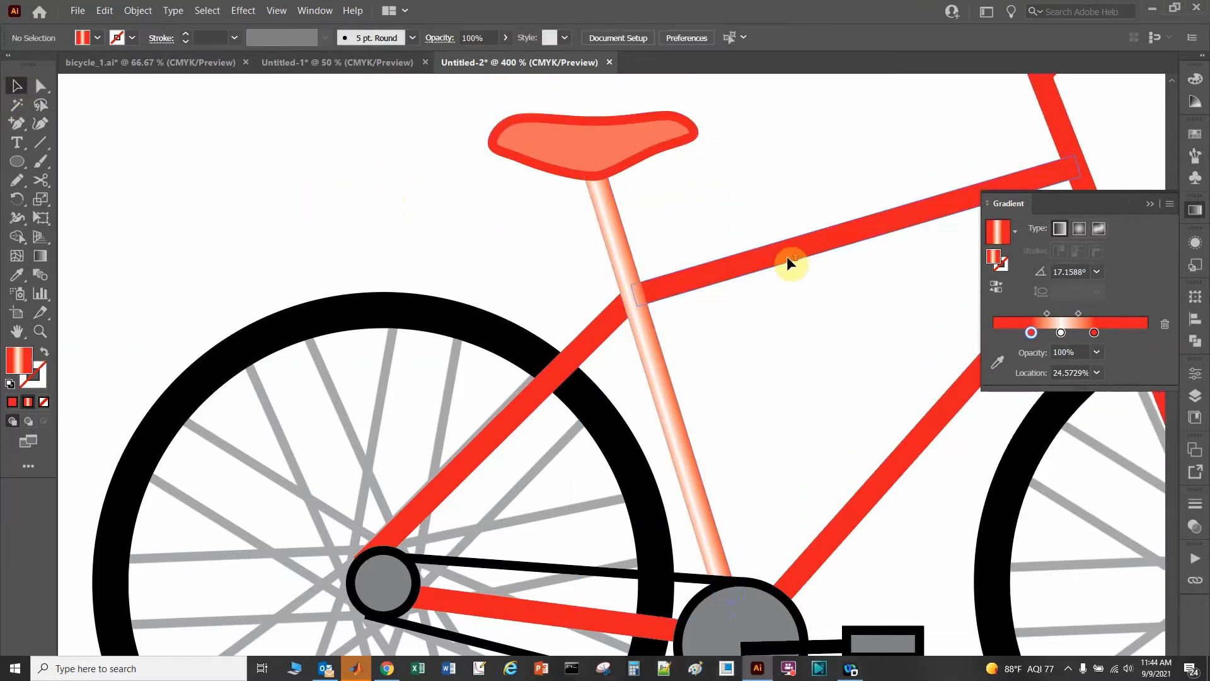
click(816, 240)
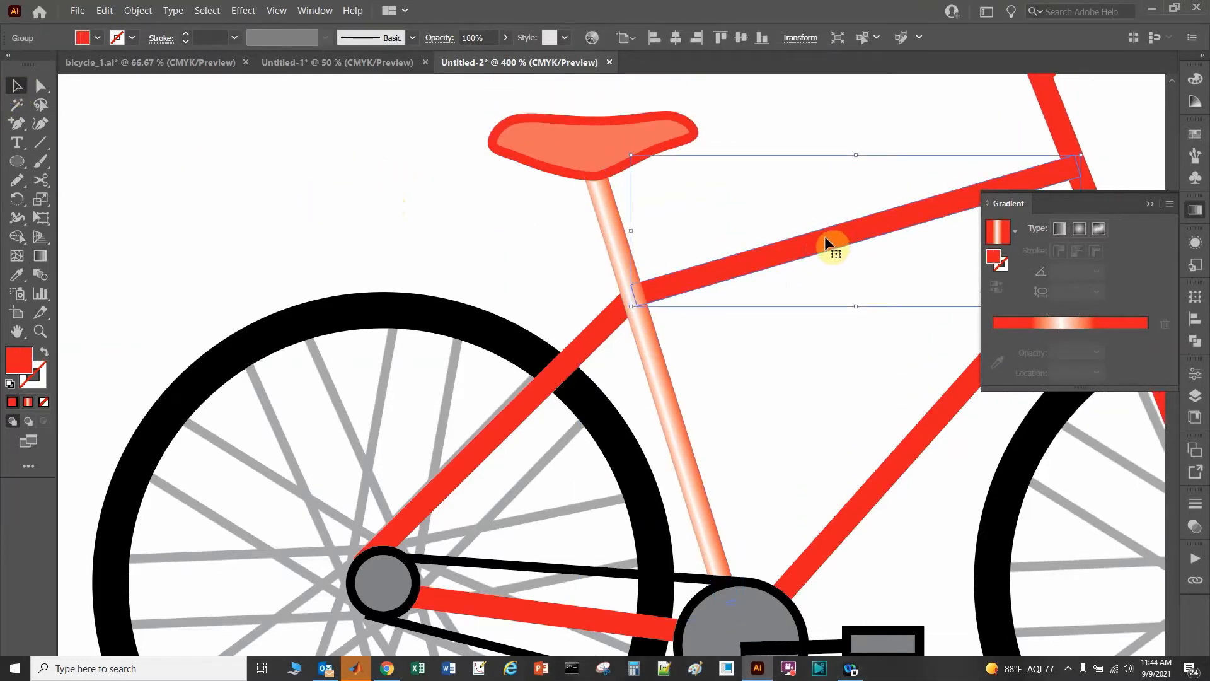
key(i)
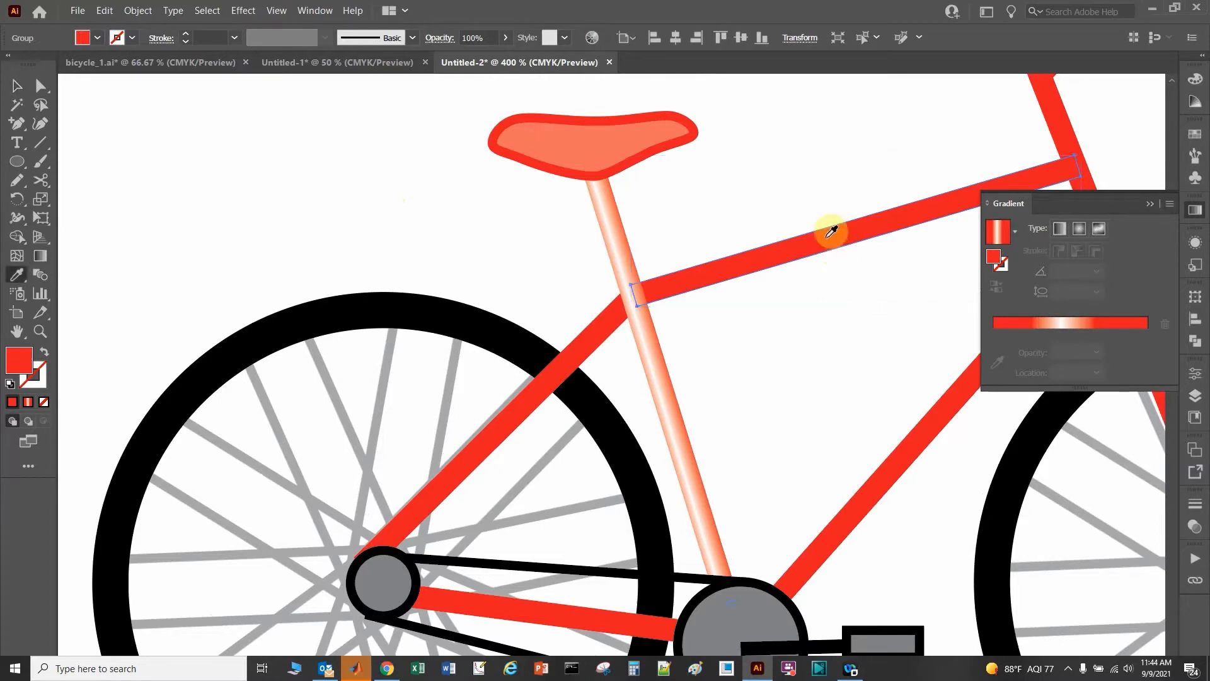
click(628, 237)
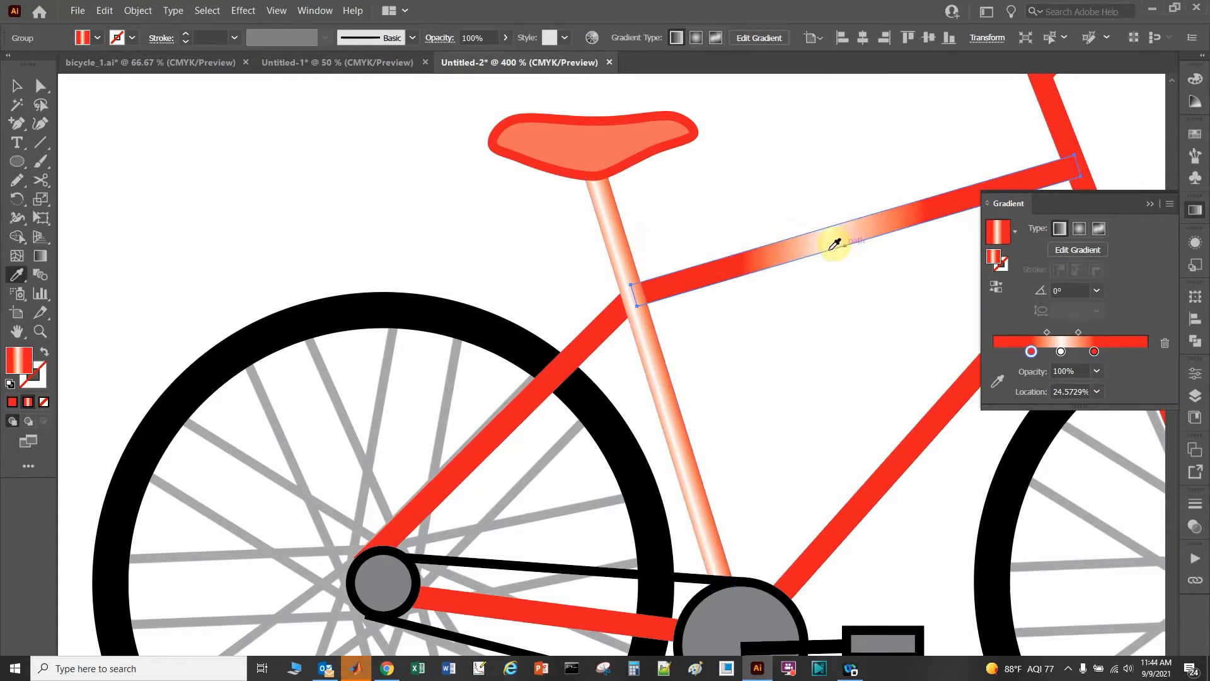
click(17, 86)
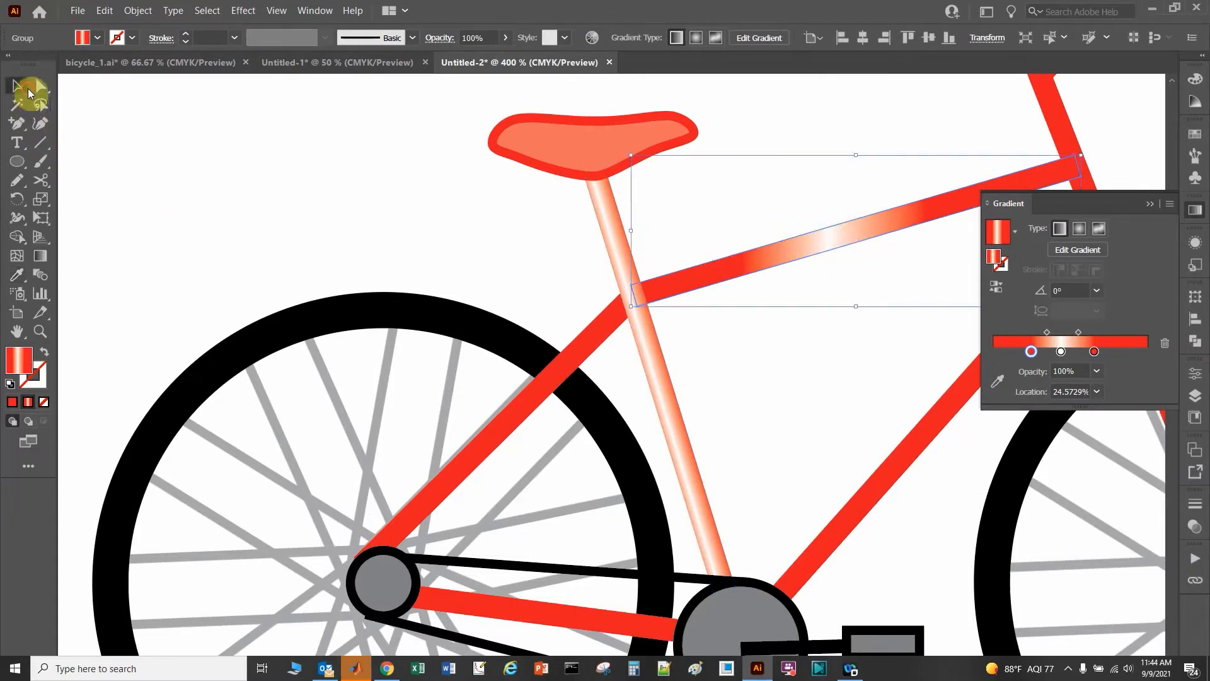
Apply the seat tube's gradient with the Eyedropper to both rear stays, the down tube, the front fork and the handlebar stem
click(569, 343)
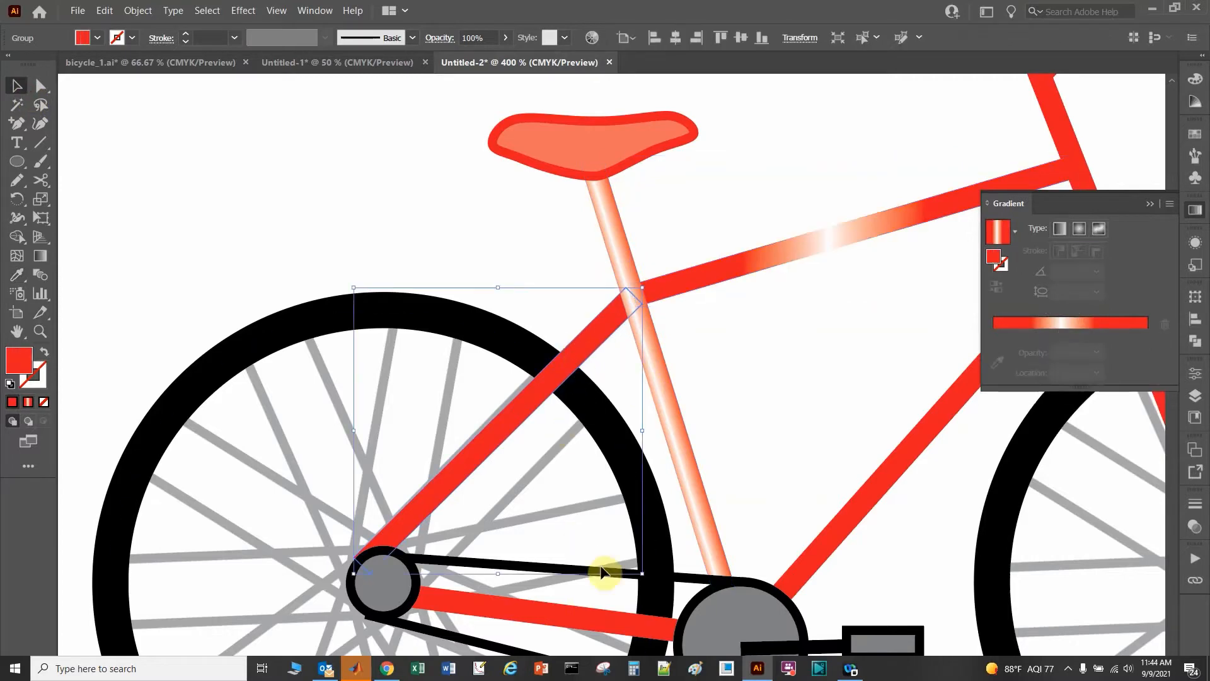
shift+click(594, 622)
shift+click(890, 483)
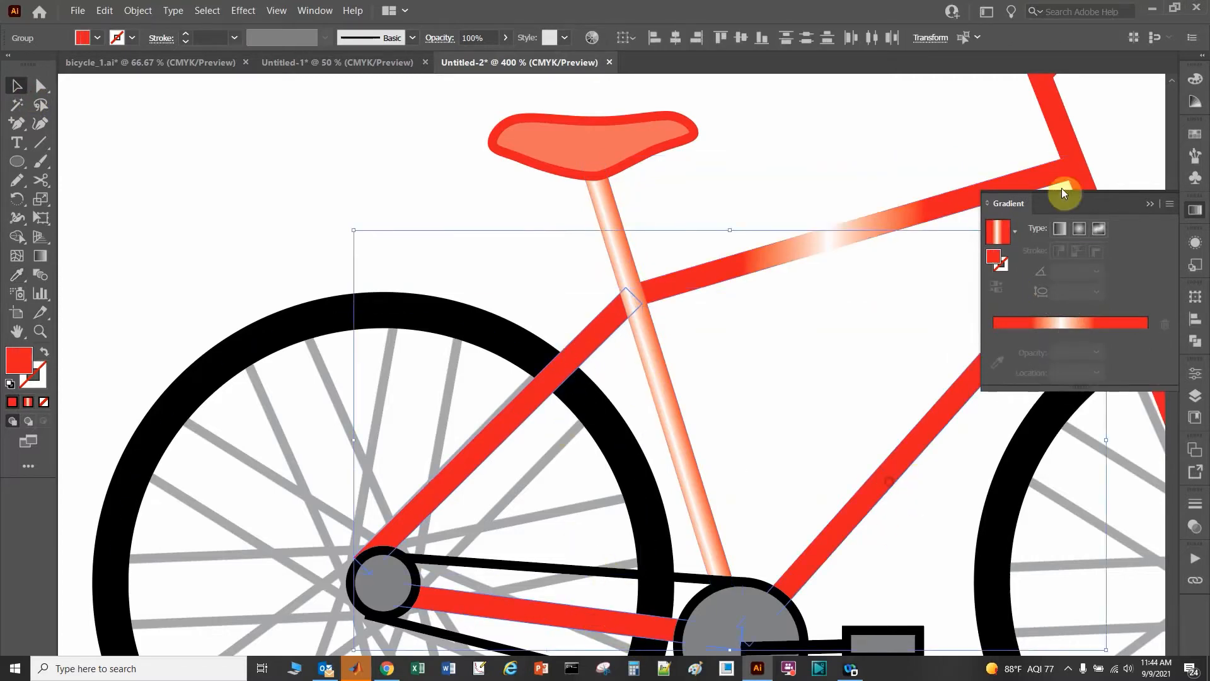
shift+click(1068, 140)
alt+scroll(969, 293, down, 3)
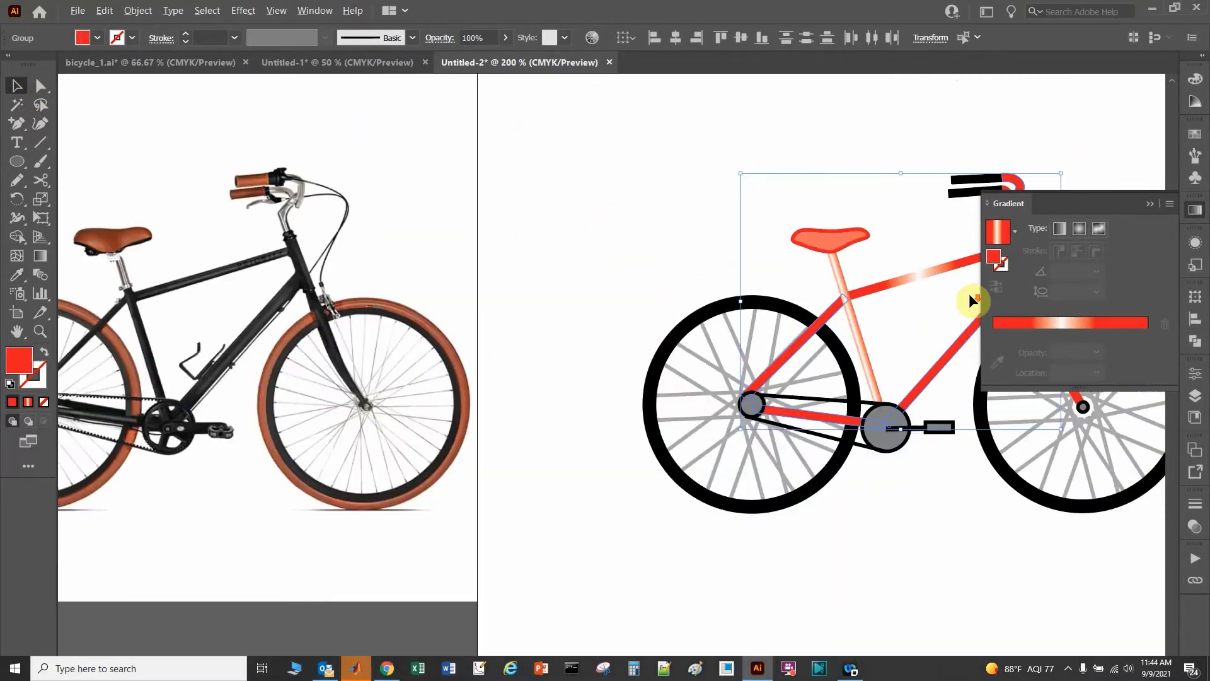
drag(974, 238, 826, 310)
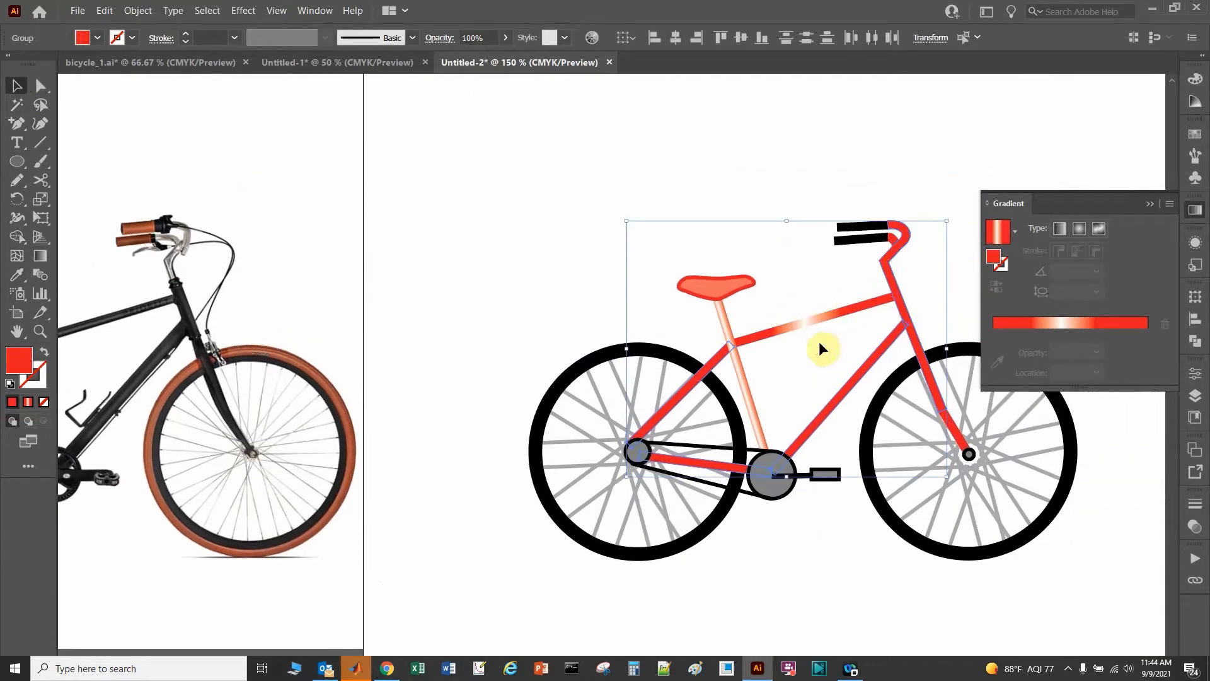
alt+scroll(848, 386, up, 1)
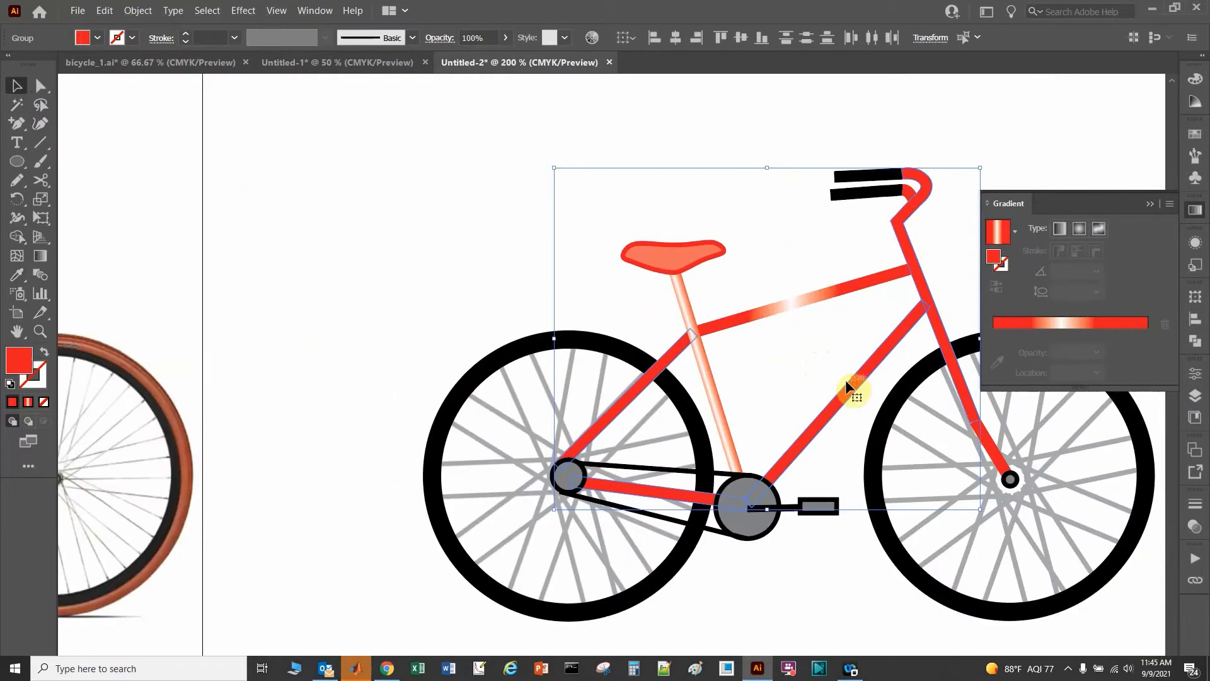
shift+click(991, 447)
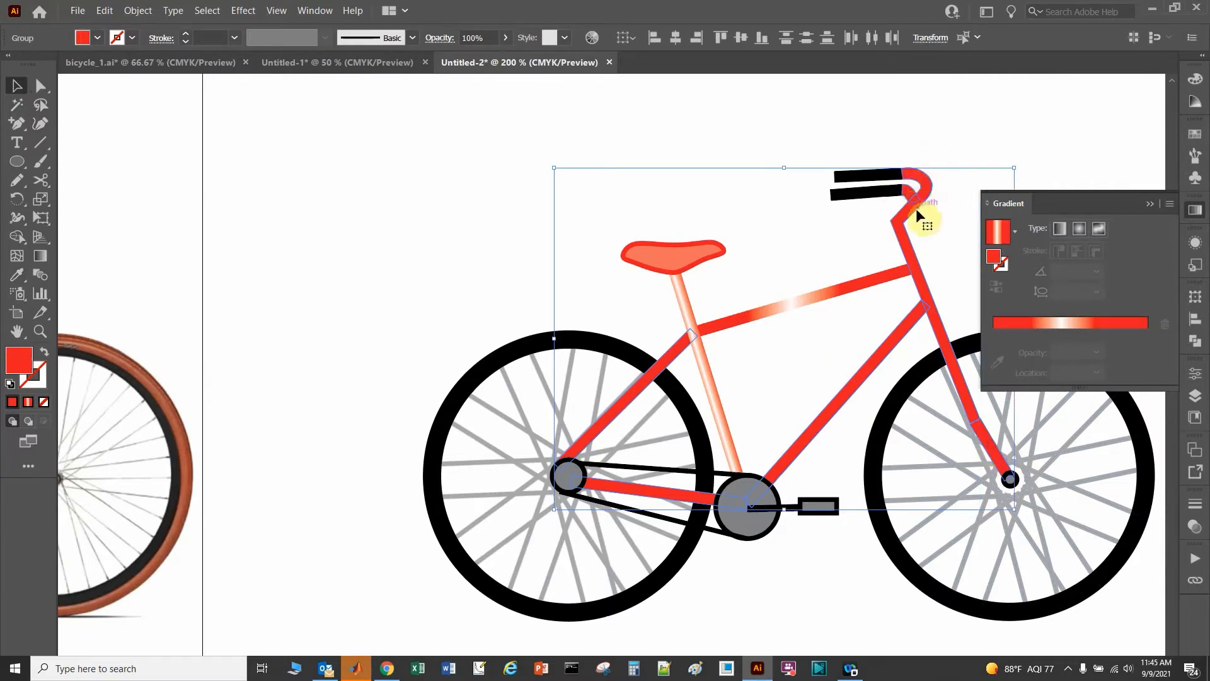
key(i)
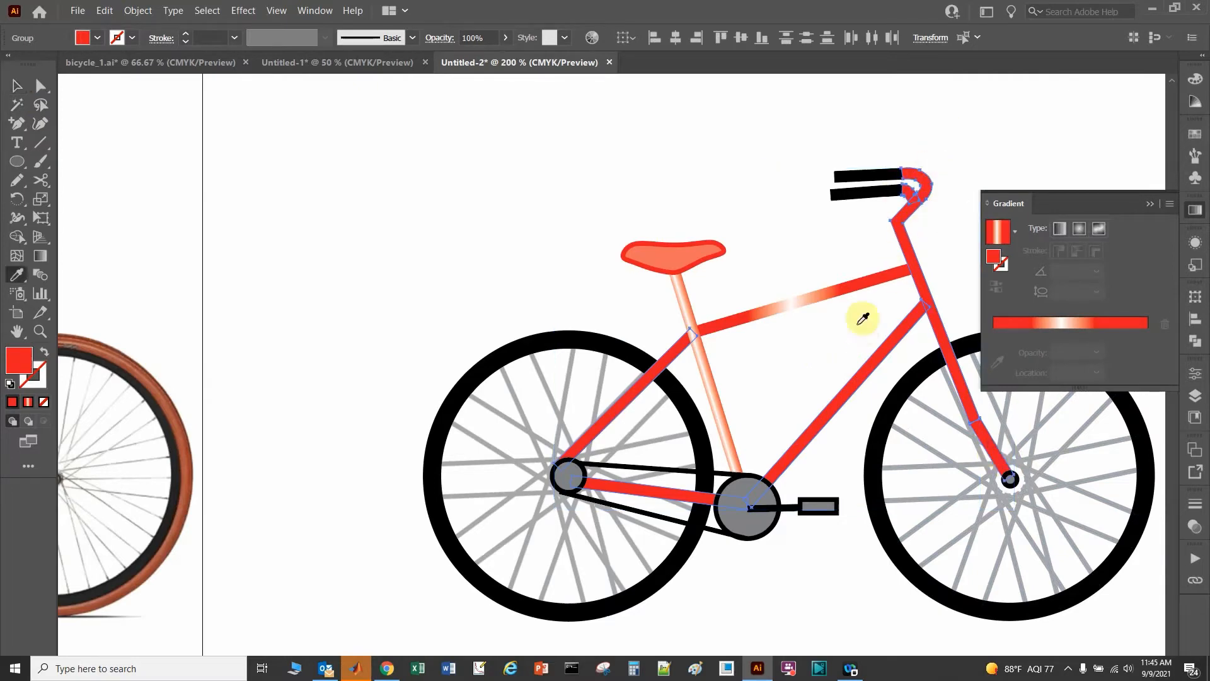
click(690, 302)
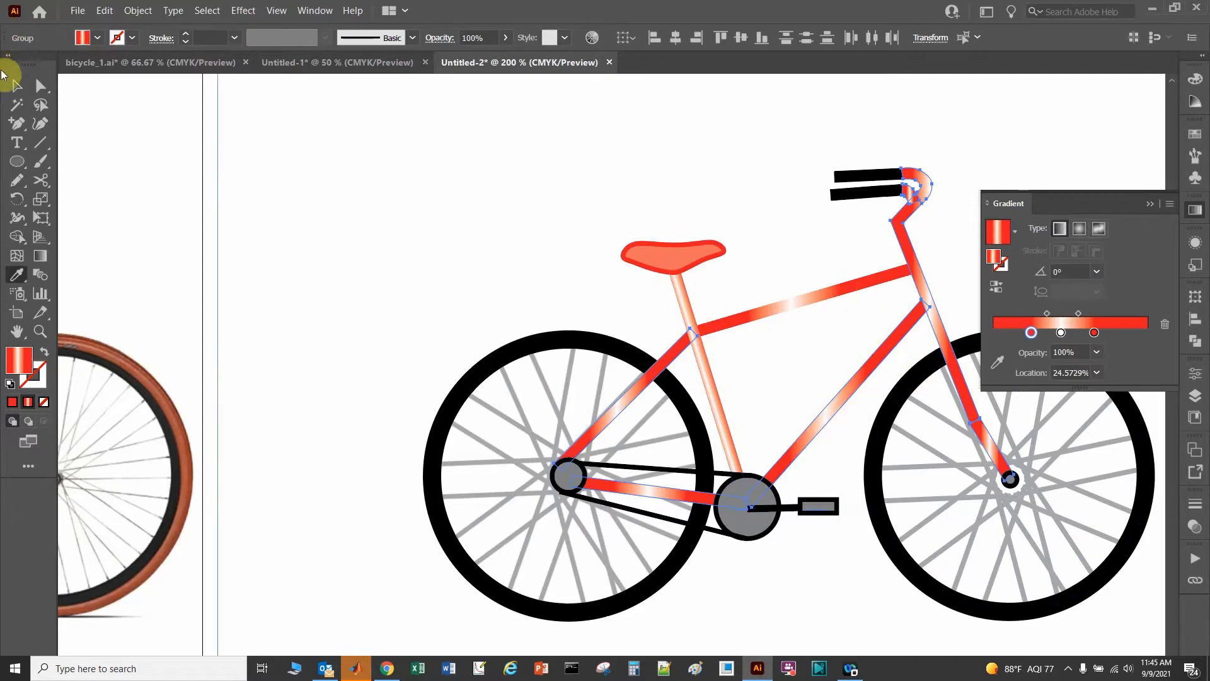
click(17, 86)
click(789, 255)
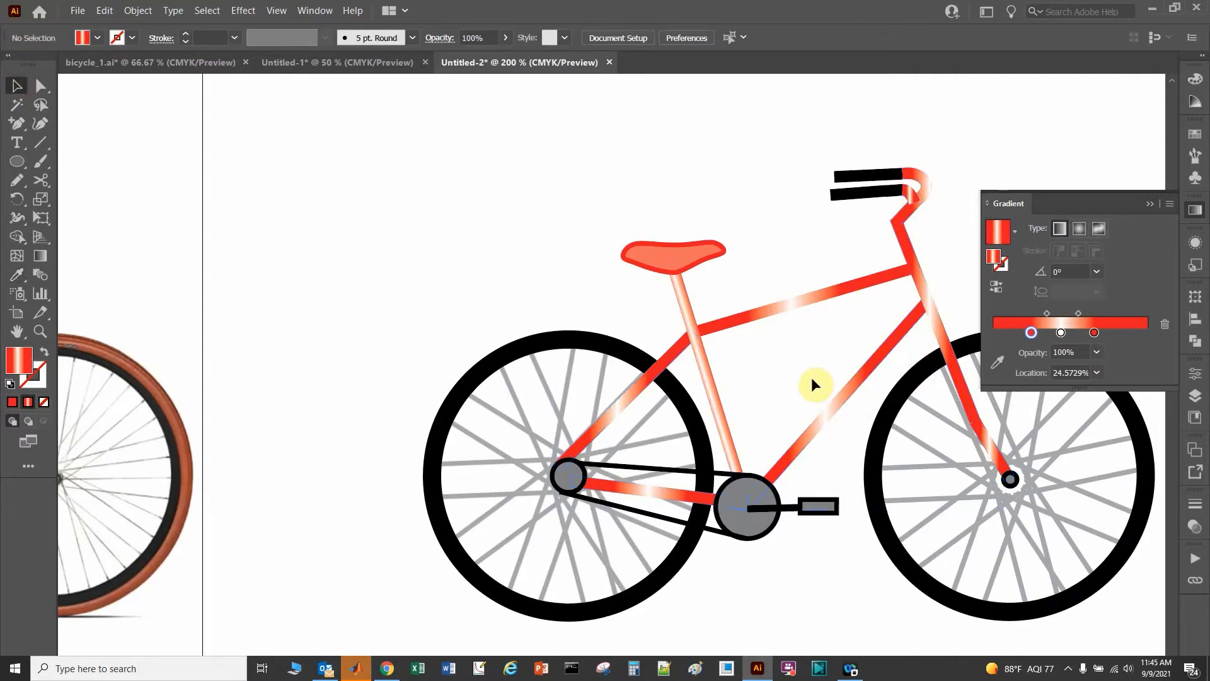
Edit the top tube's gradient on the artwork and rotate it to about -73.3° so it runs across the tube
scroll(811, 376, up, 2)
click(793, 220)
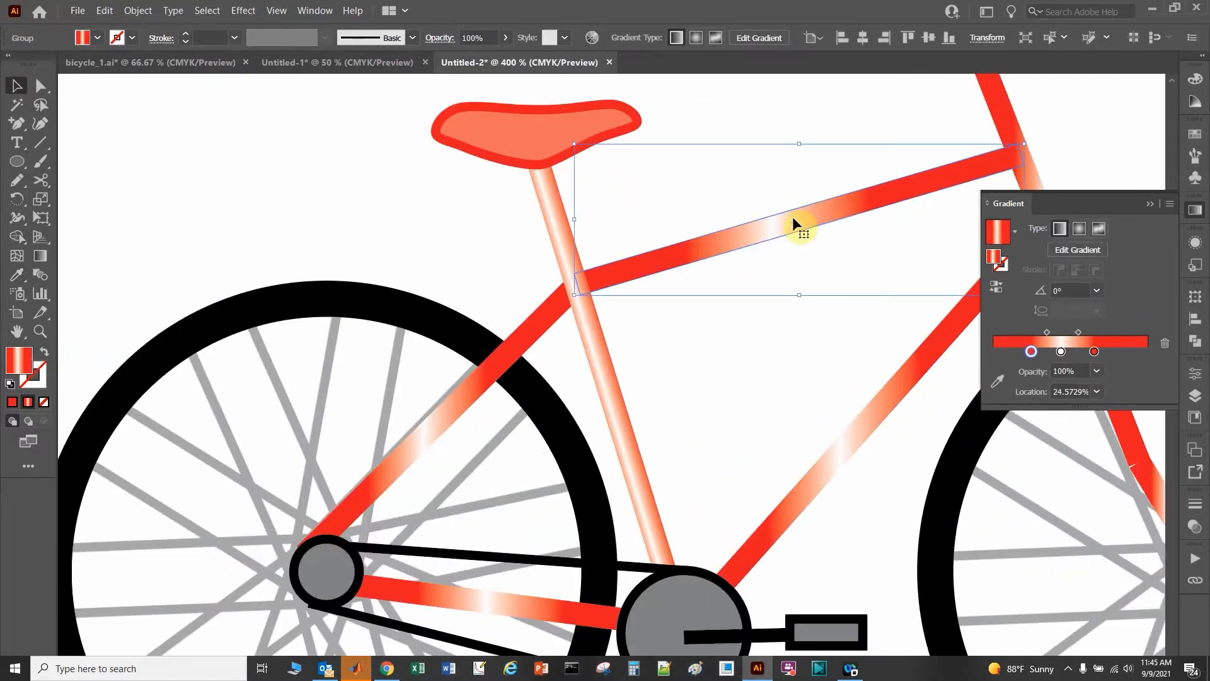
click(1074, 250)
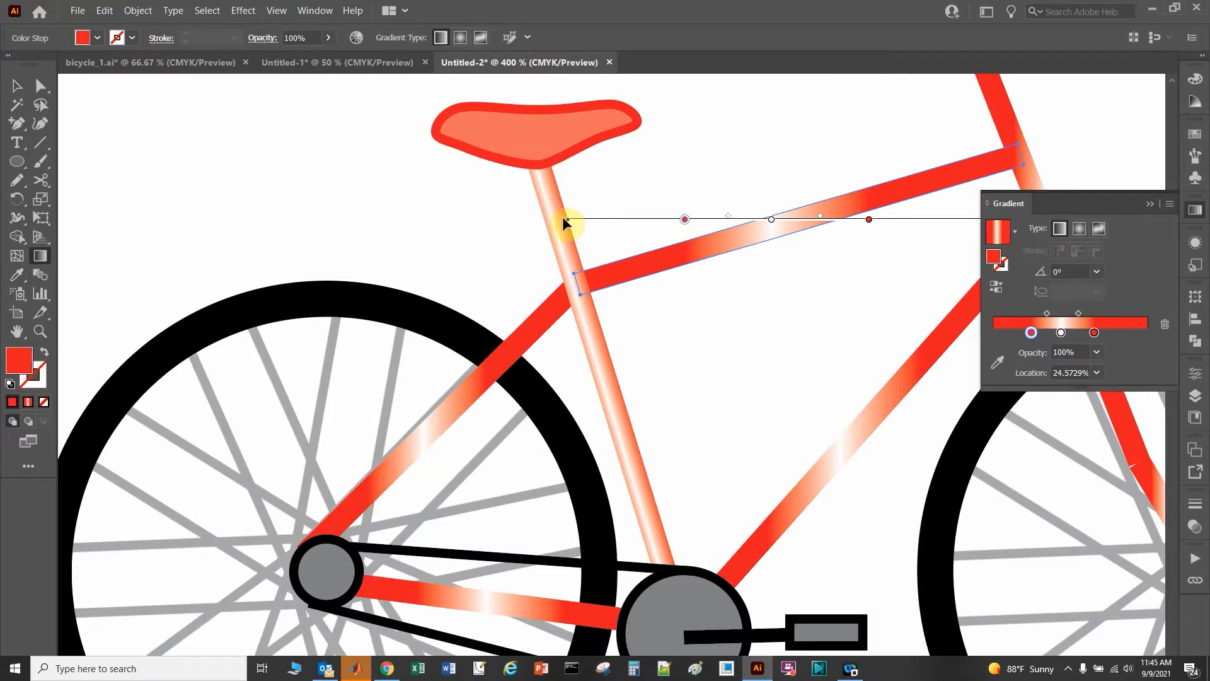
key(space)
drag(854, 156, 668, 229)
drag(845, 293, 621, 538)
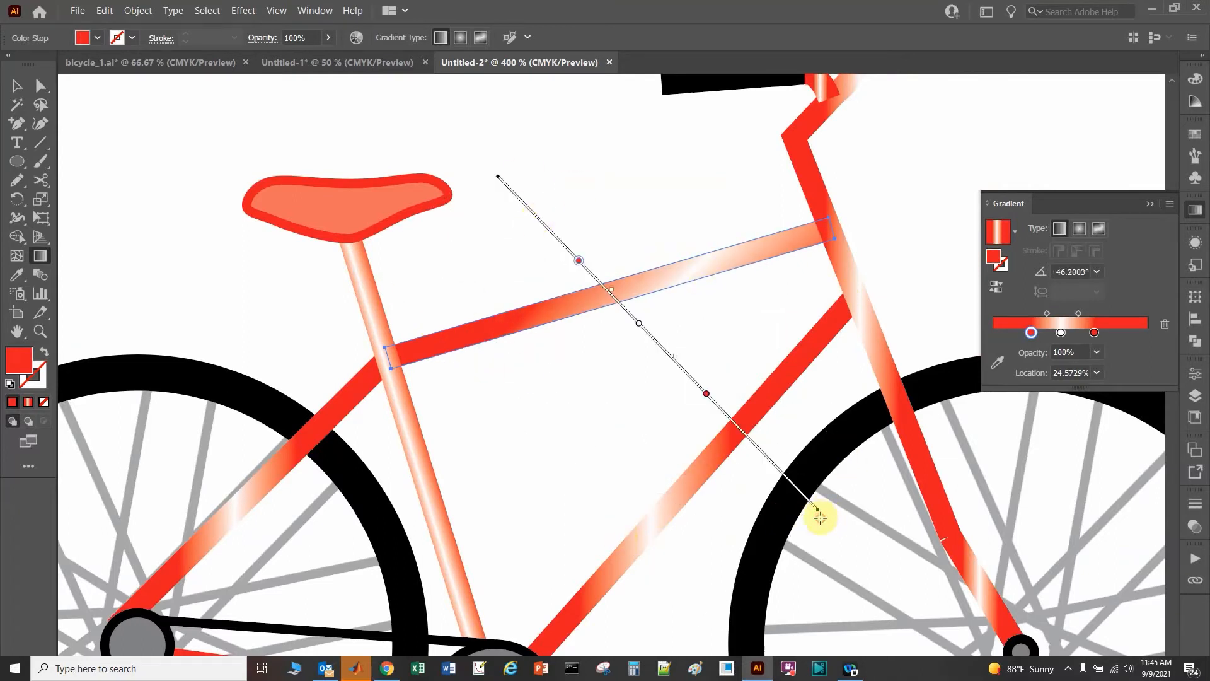
drag(823, 512, 634, 621)
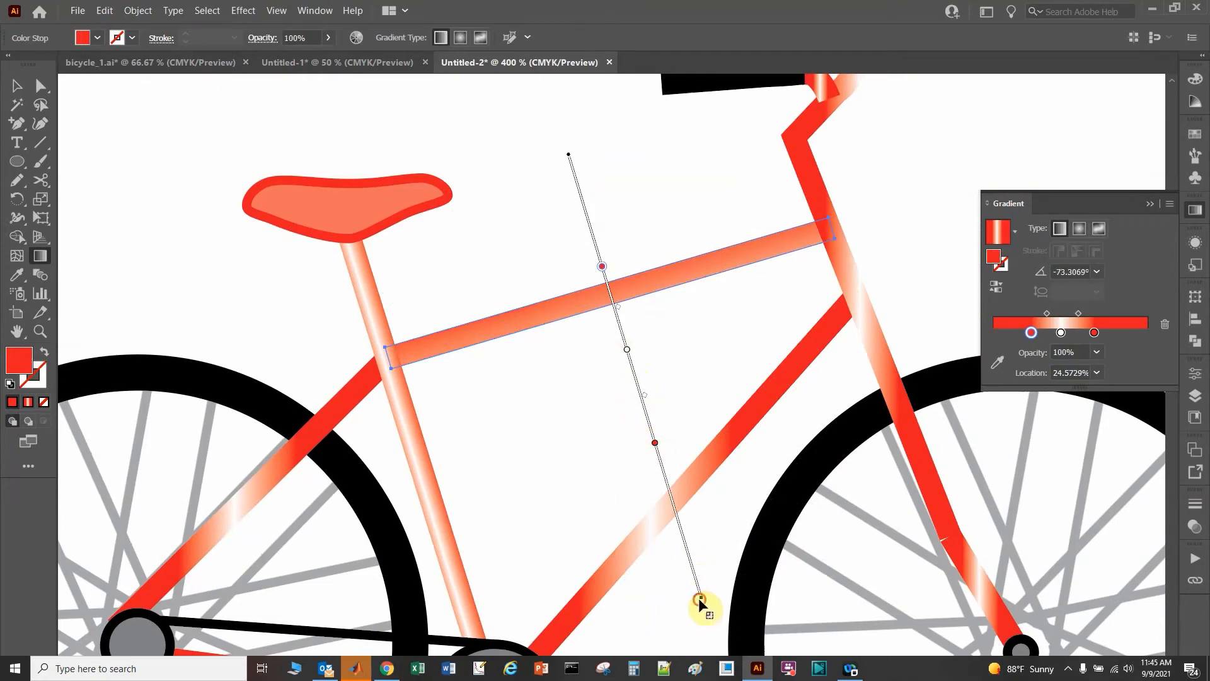
Shorten the top tube's gradient and move it so its white stop is centered on the tube
drag(698, 598, 616, 313)
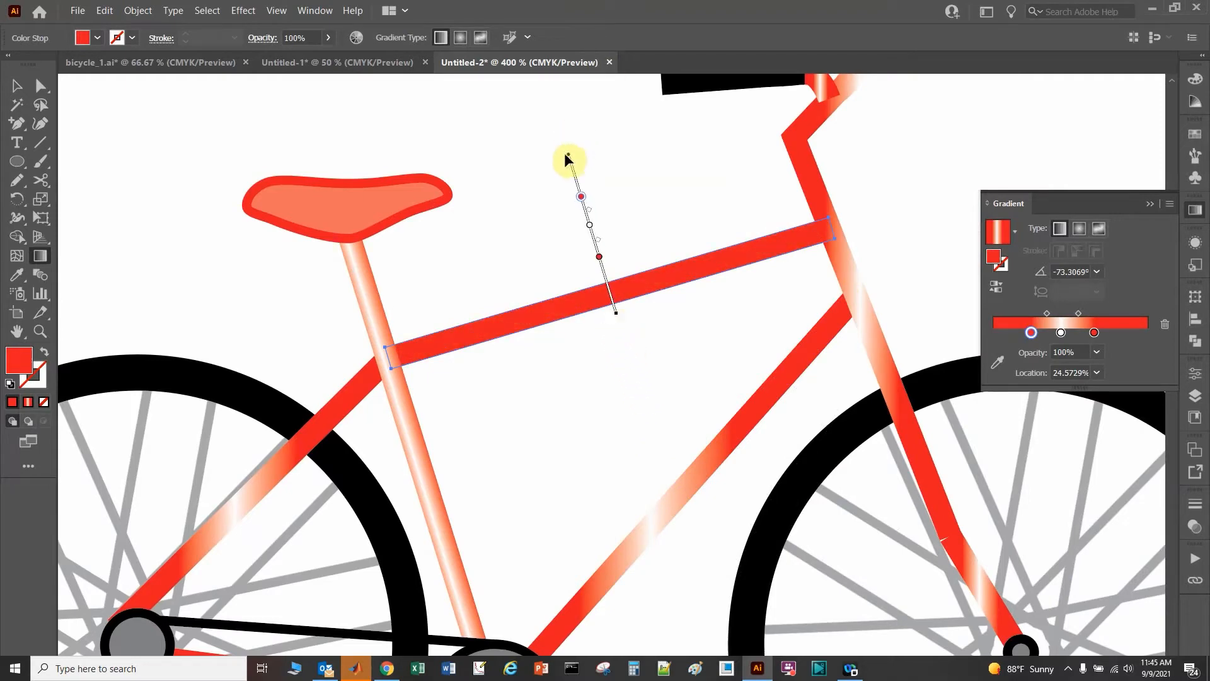
drag(567, 154, 601, 220)
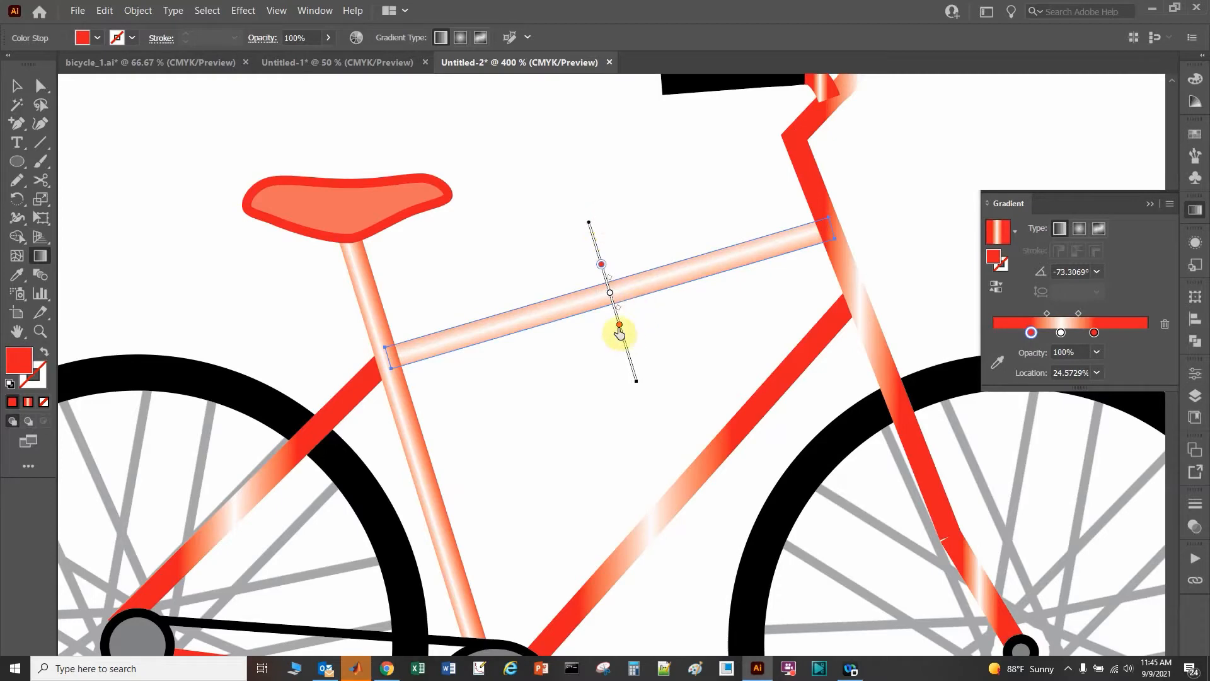
Bring both red stops of the top tube's gradient closer to the white stop, placing the first at about 35.5%
drag(620, 332, 616, 313)
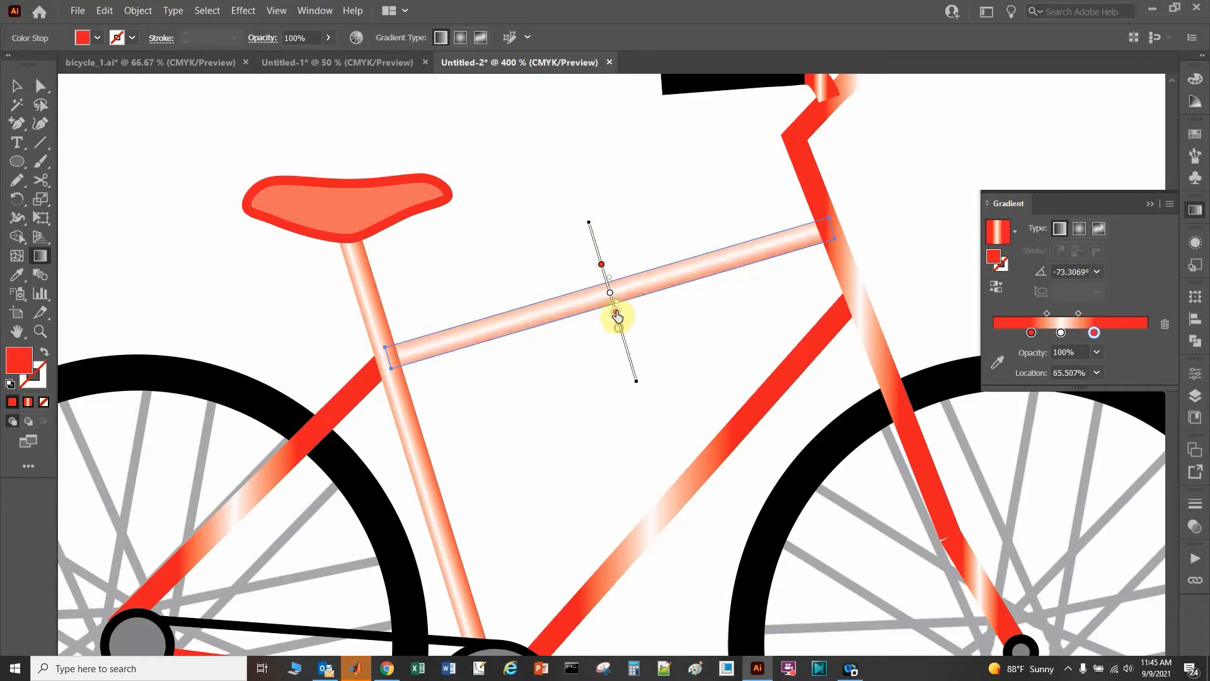
click(602, 263)
drag(606, 282, 610, 292)
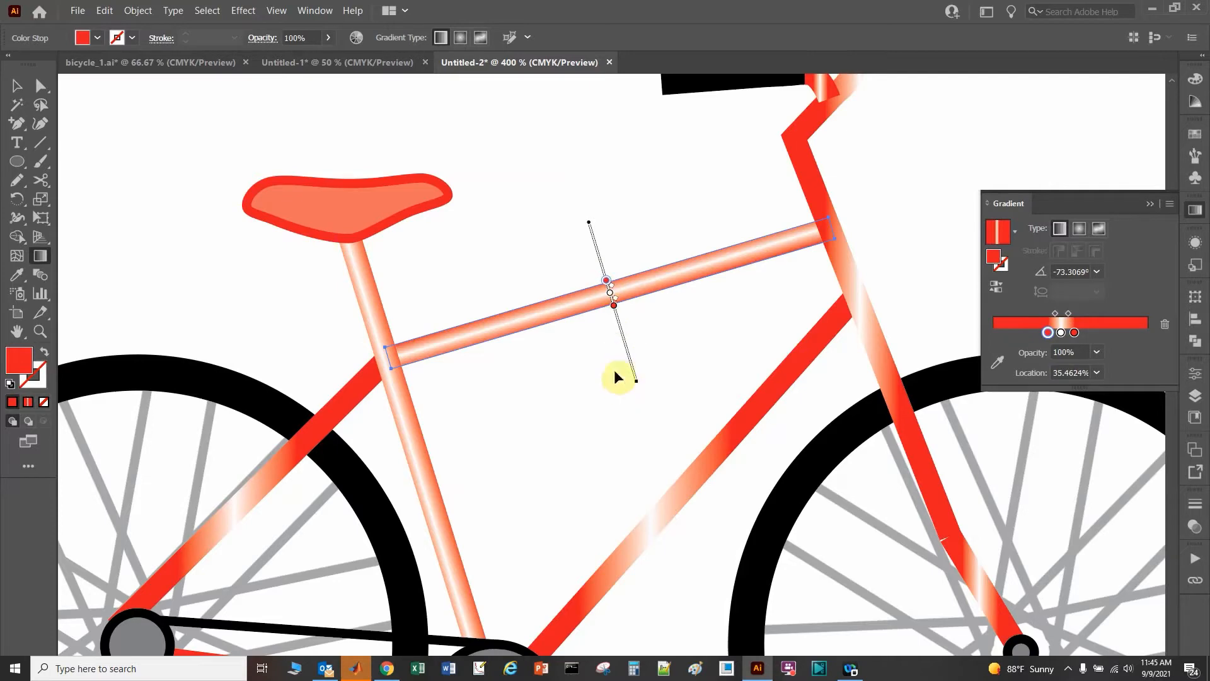
Rotate the down tube's gradient to about -42.9°, shorten it across the tube and bring its red stops inward, the first at about 34.2%
click(17, 86)
click(689, 445)
click(795, 369)
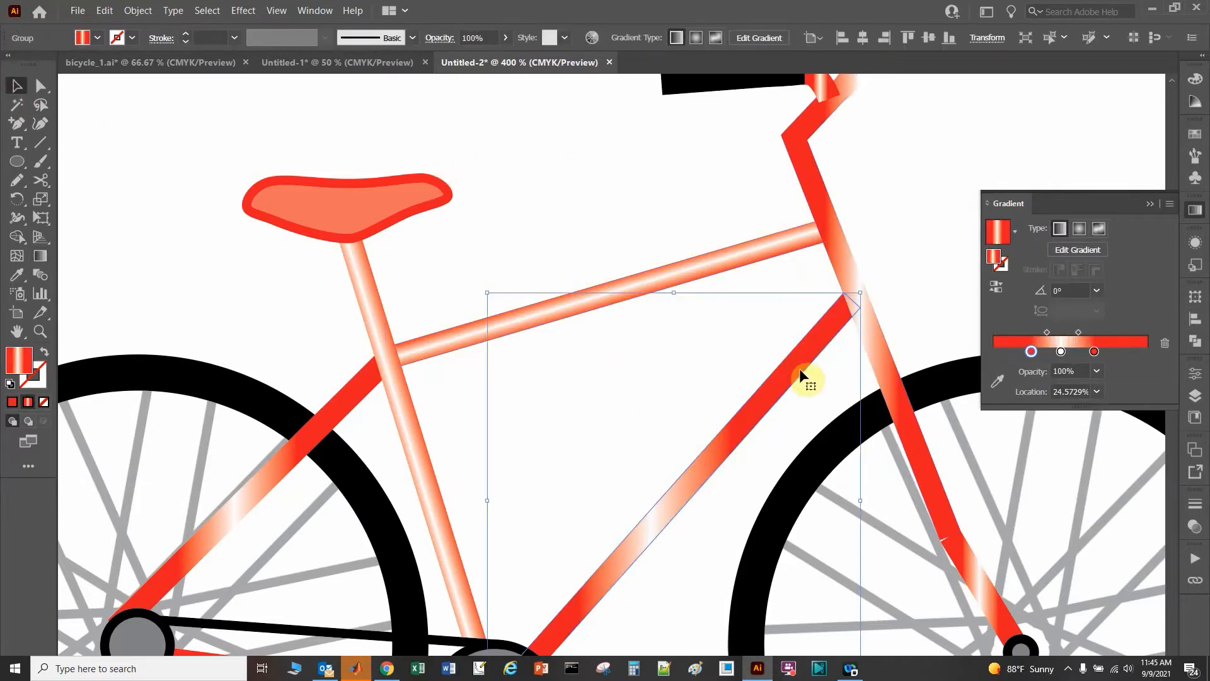
click(40, 256)
drag(871, 503, 841, 619)
key(ctrl+minus)
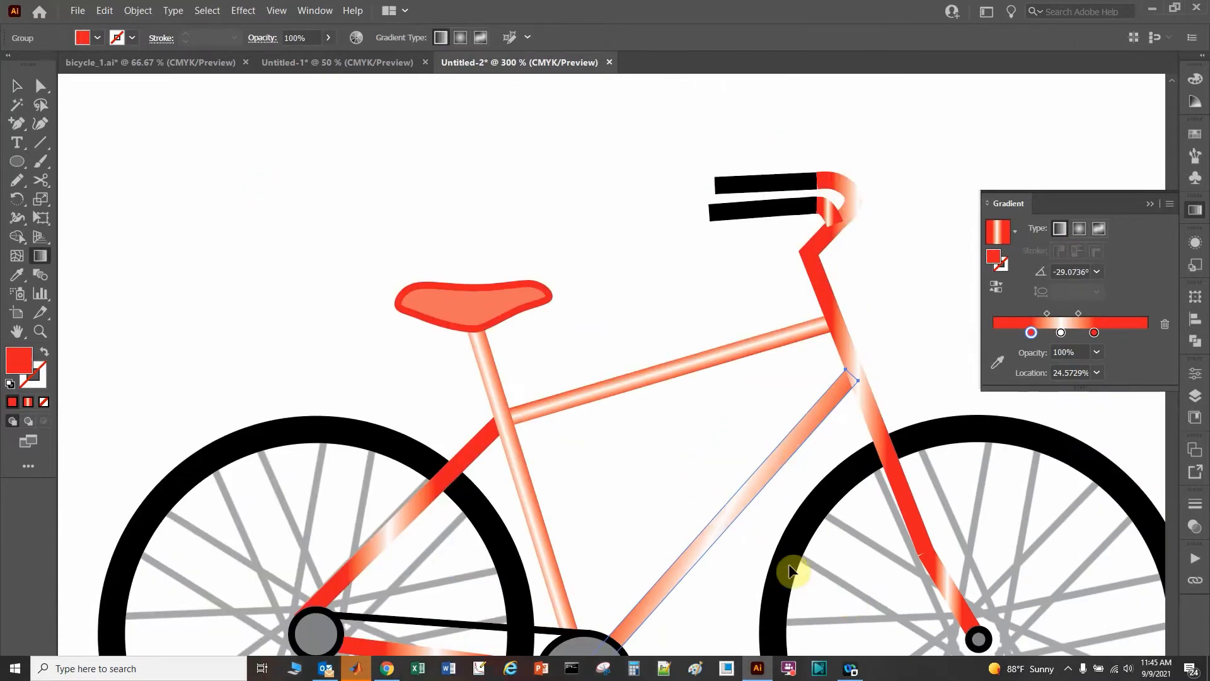
mouse_move(849, 500)
mouse_down()
mouse_move(797, 555)
mouse_move(831, 541)
mouse_move(723, 421)
mouse_up()
drag(624, 327, 667, 381)
mouse_move(766, 476)
mouse_down()
mouse_move(699, 415)
mouse_move(767, 473)
mouse_up()
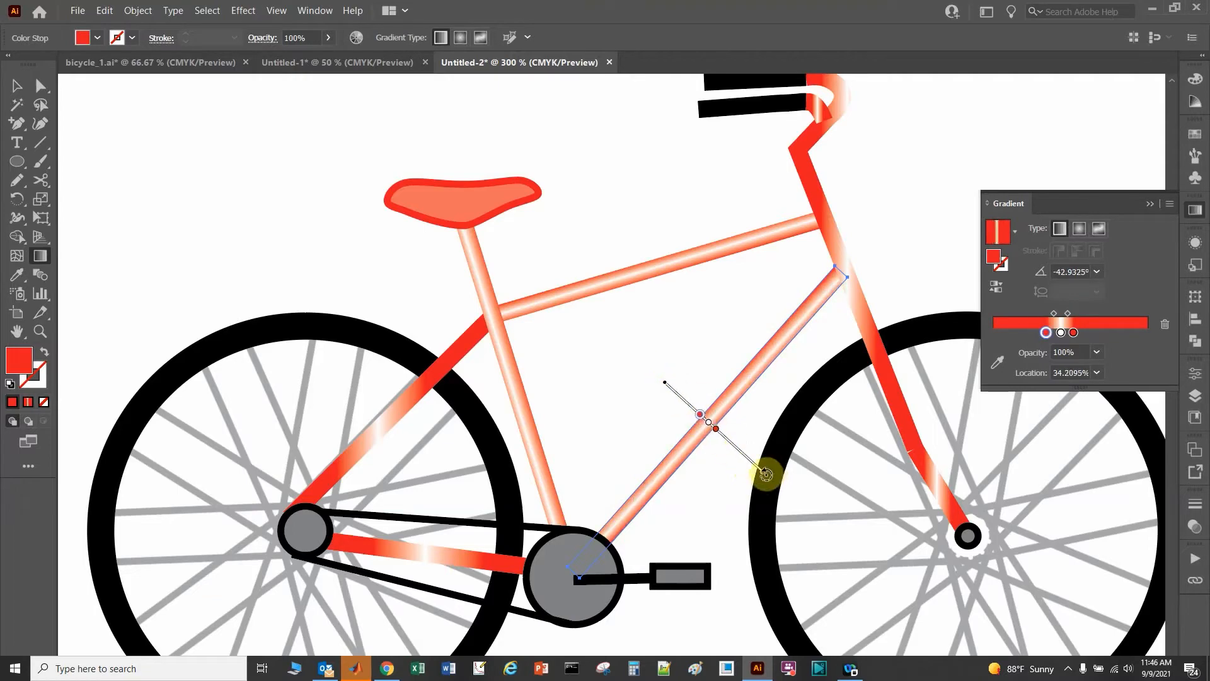
Rotate the upper rear stay's gradient to about -44.5° and shorten it so its white stop is centered on the tube
click(17, 86)
click(476, 341)
scroll(337, 477, up, 1)
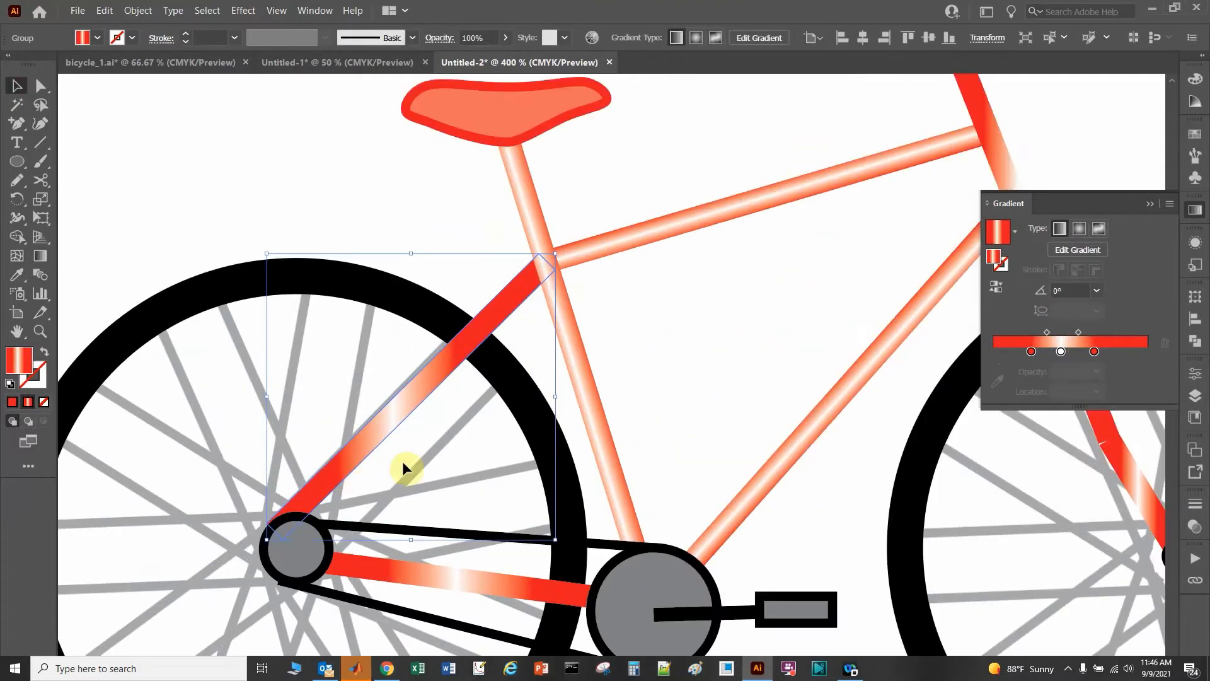
click(1093, 249)
drag(563, 393, 440, 566)
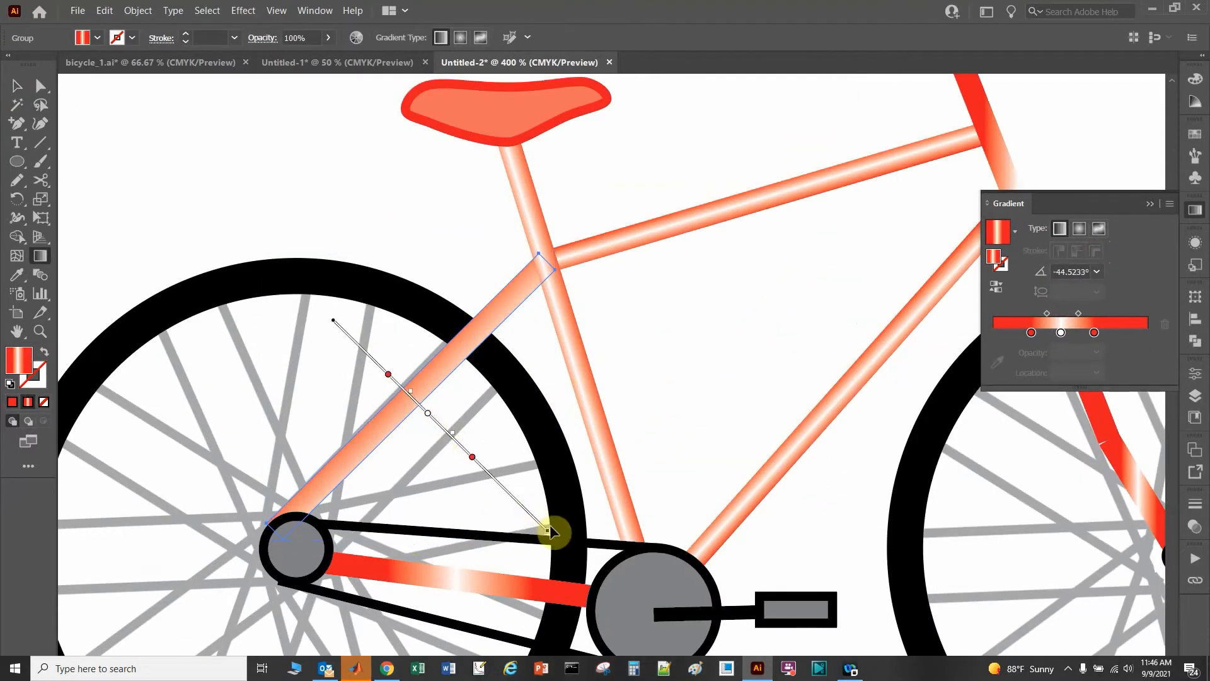
drag(547, 530, 438, 433)
drag(338, 322, 421, 404)
Edit the lower rear stay's gradient on the artwork and rotate it to about -98° so it runs across the tube
click(17, 86)
click(148, 151)
click(407, 575)
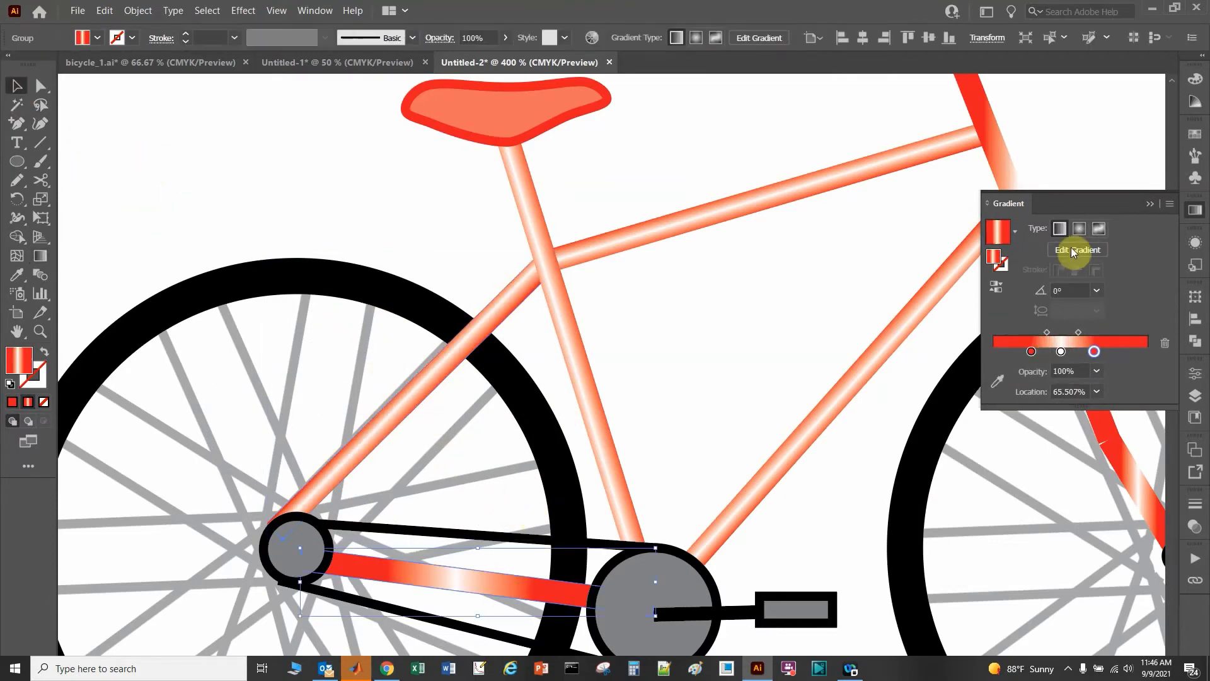
click(1076, 249)
scroll(505, 549, down, 4)
drag(667, 446, 273, 642)
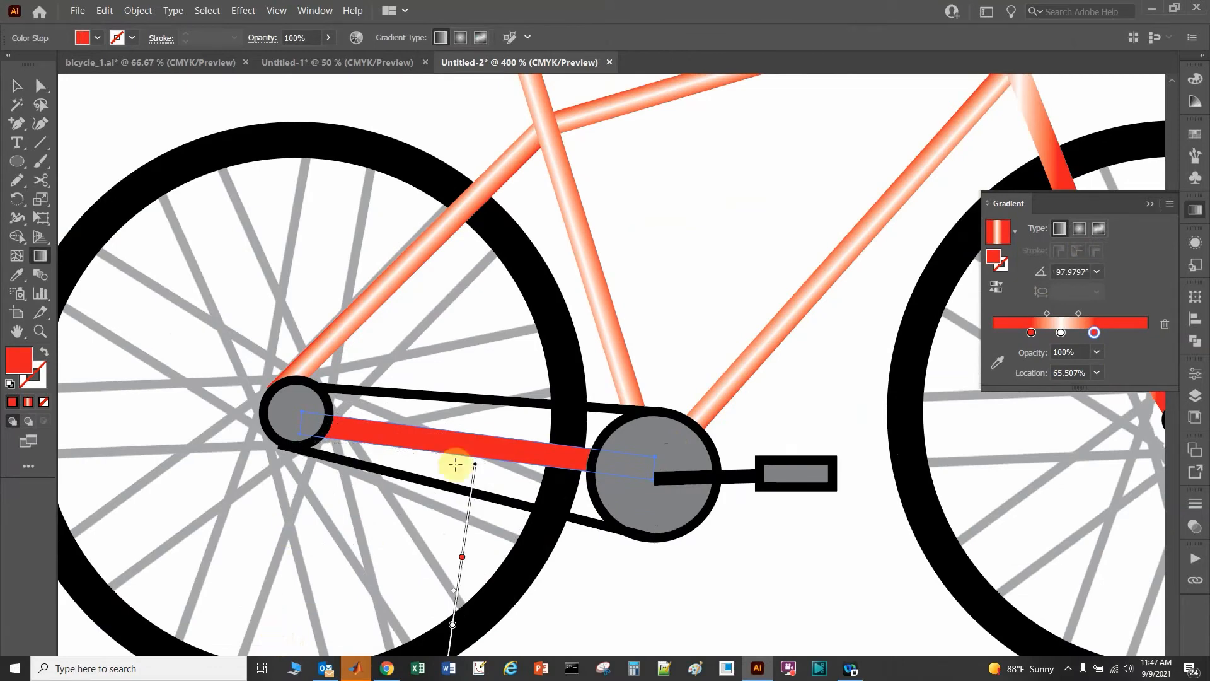
Center and shorten the lower rear stay's gradient and bring its red stops inward, the last one at about 56.5%
mouse_move(476, 467)
mouse_down()
mouse_move(492, 296)
mouse_move(496, 307)
mouse_up()
scroll(449, 604, down, 2)
drag(448, 604, 482, 354)
drag(499, 232, 476, 399)
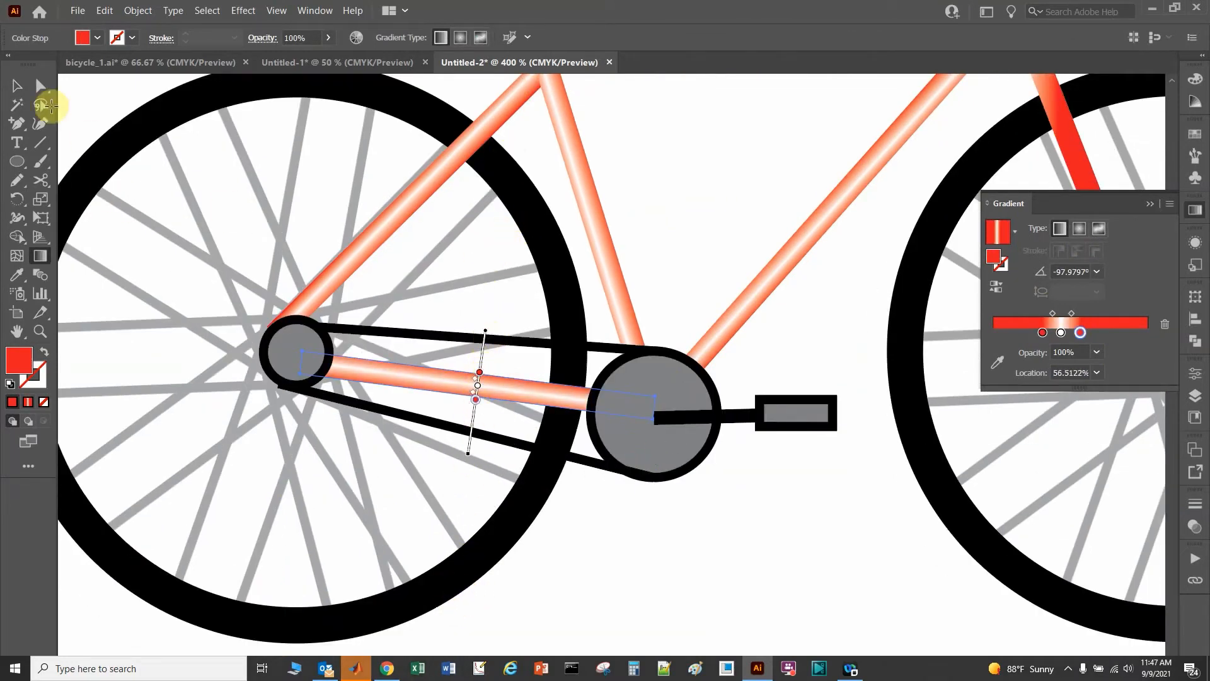
Draw a short line across the bend where the handlebar stem meets the upper front fork tube
click(17, 86)
click(818, 144)
drag(819, 143, 446, 517)
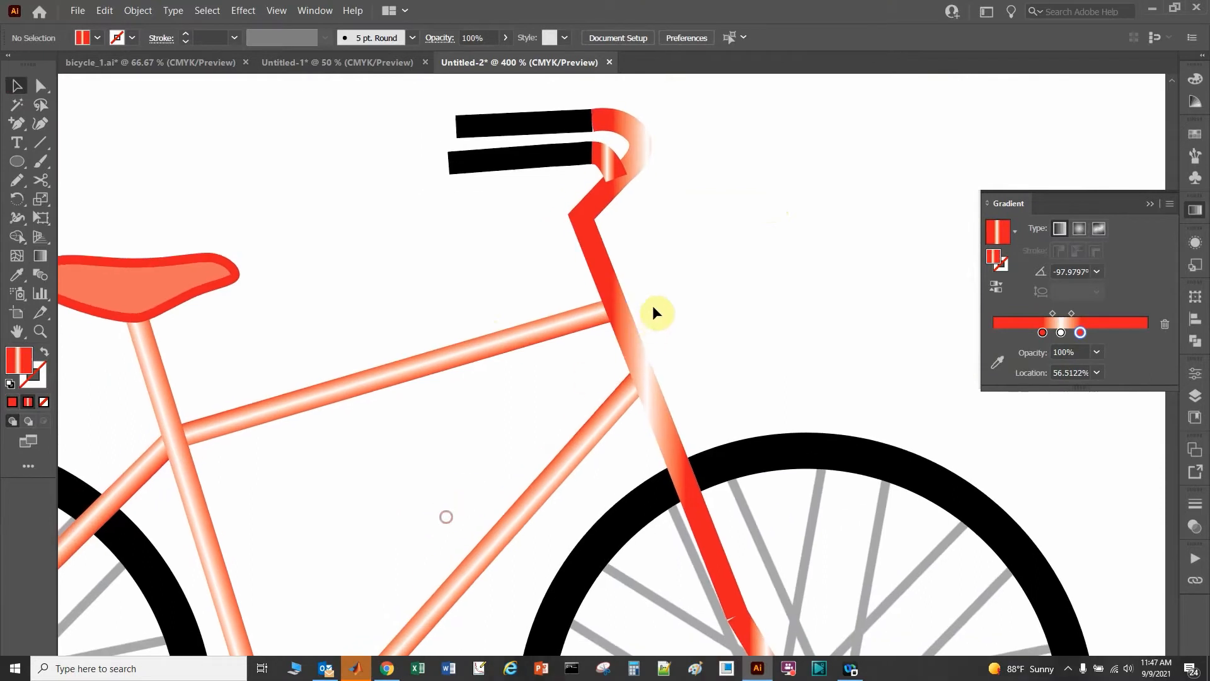
click(623, 330)
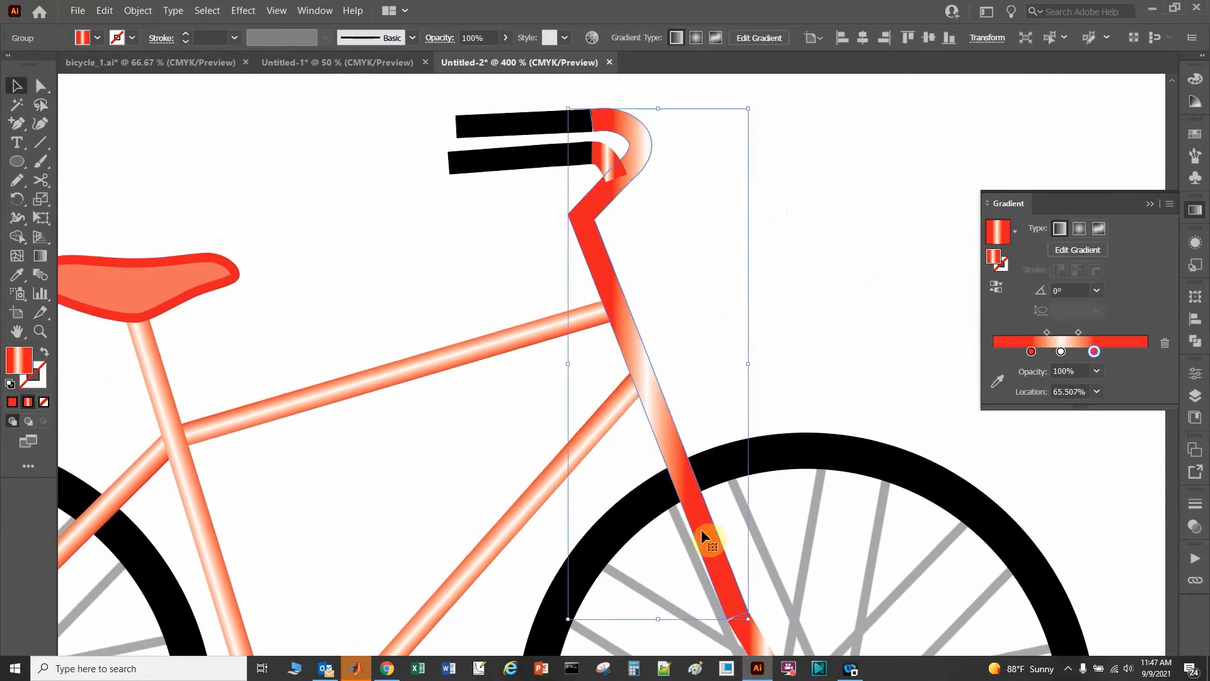
scroll(665, 310, down, 1)
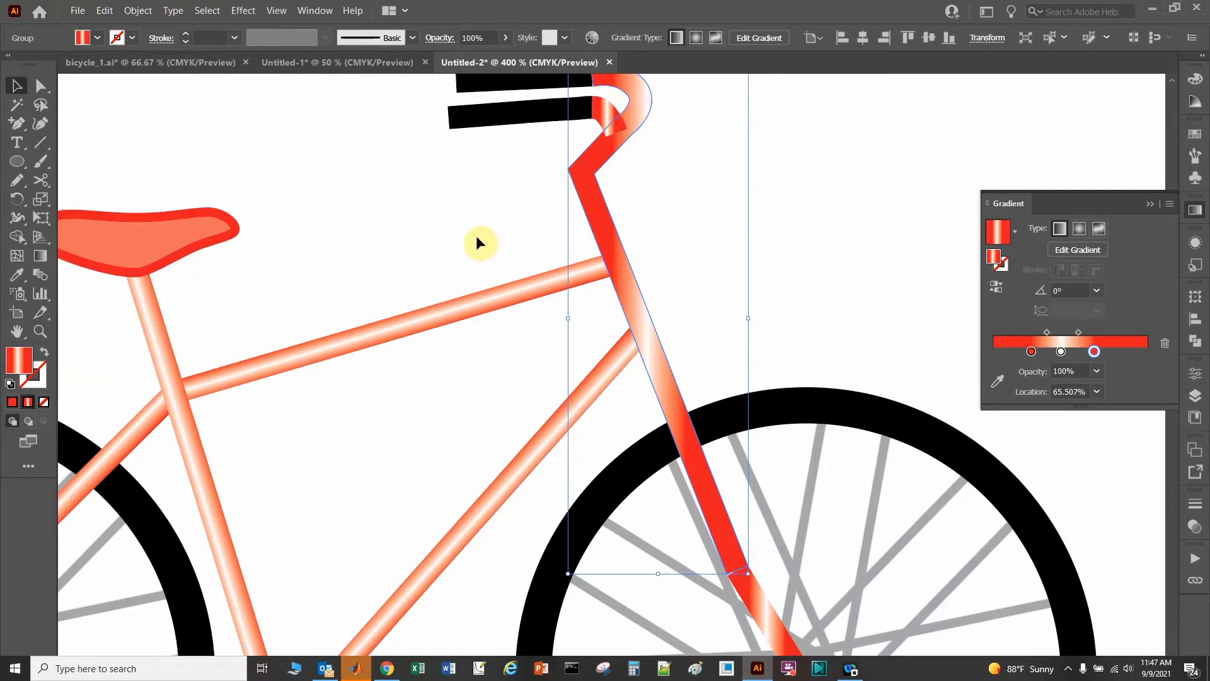
click(40, 141)
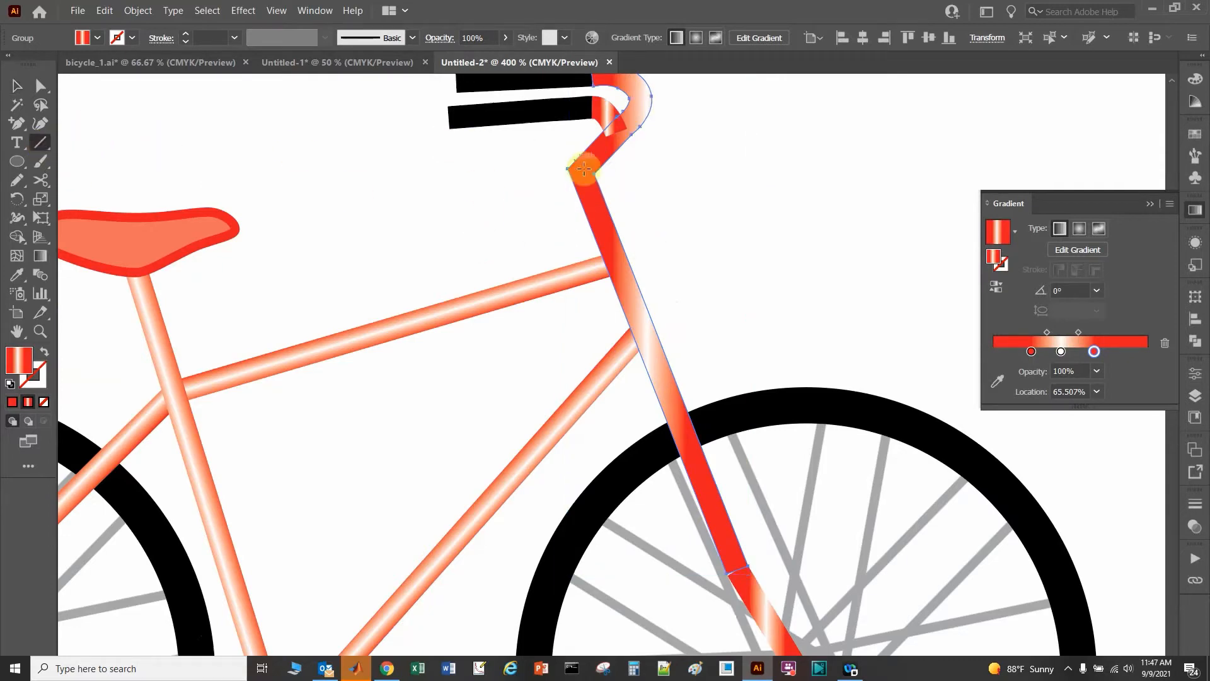
mouse_move(568, 167)
mouse_down()
mouse_move(584, 183)
mouse_move(595, 174)
mouse_up()
click(16, 86)
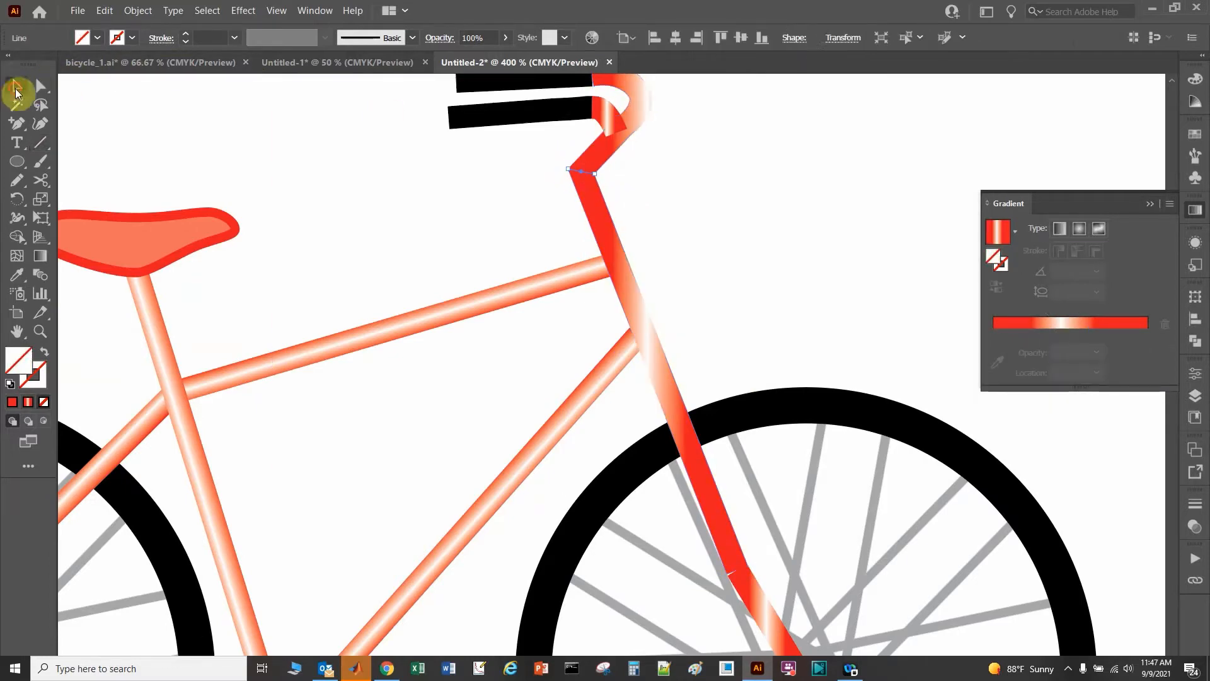
Select the short line together with the front fork shape and split the shape with the Pathfinder Divide operation
click(519, 164)
drag(604, 202, 587, 176)
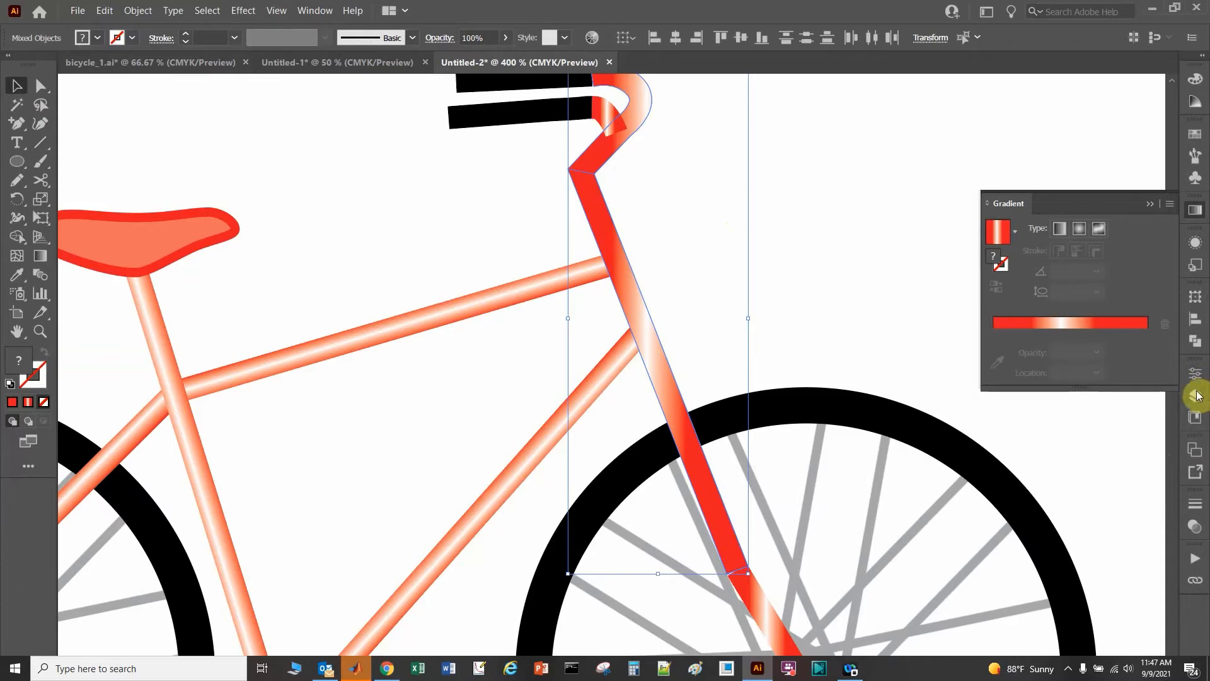
click(1191, 346)
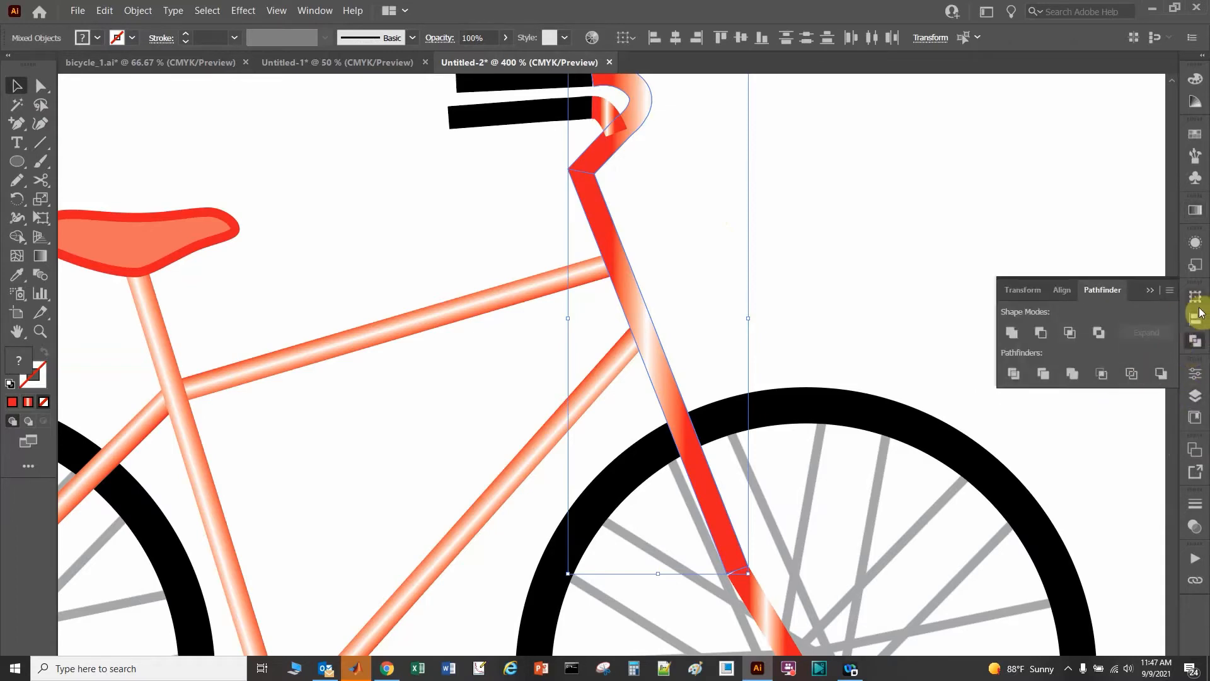
click(315, 10)
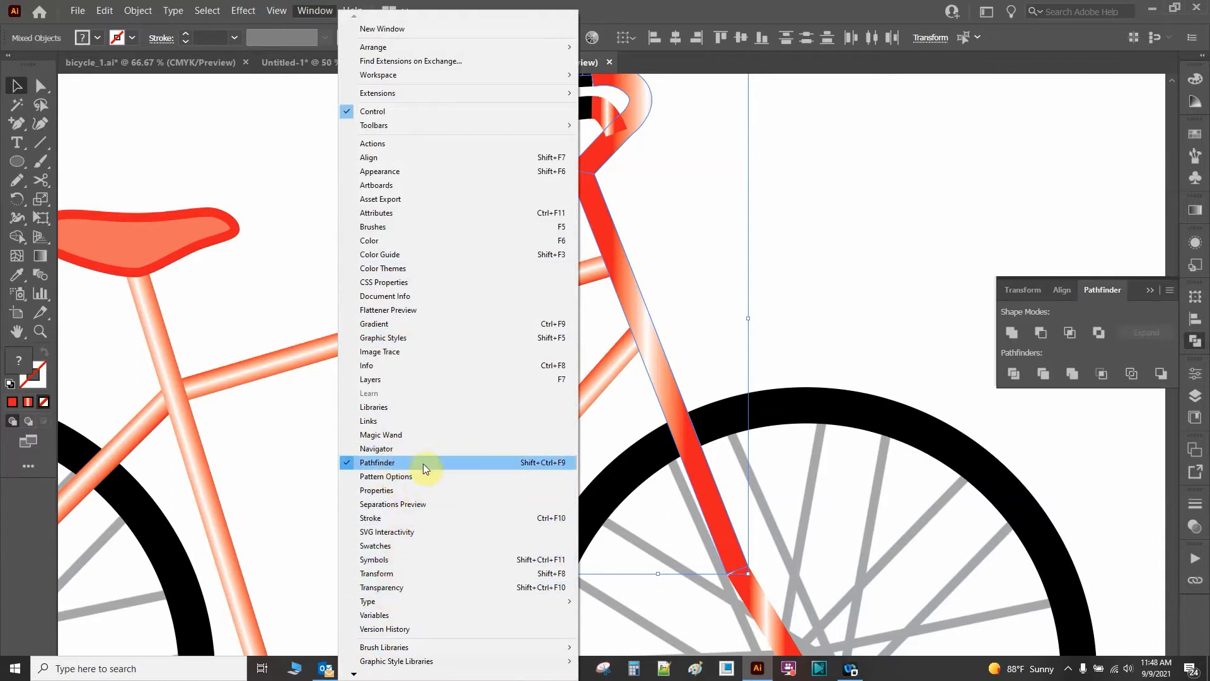
click(644, 8)
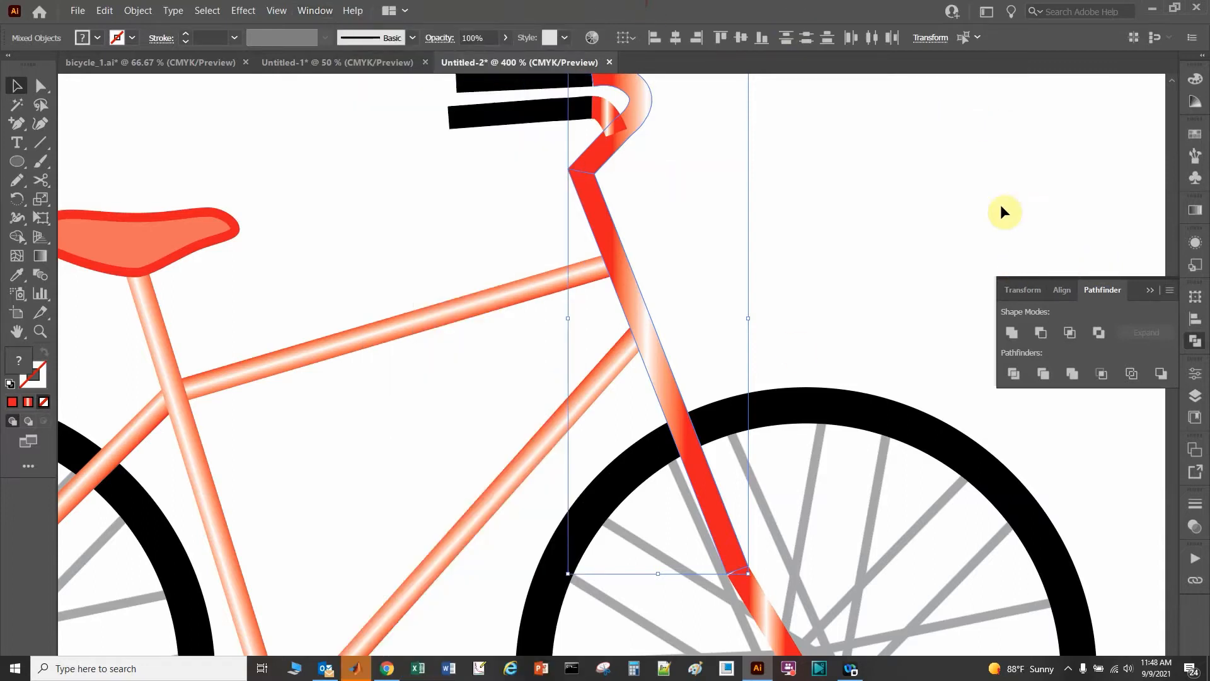
click(1007, 377)
click(641, 203)
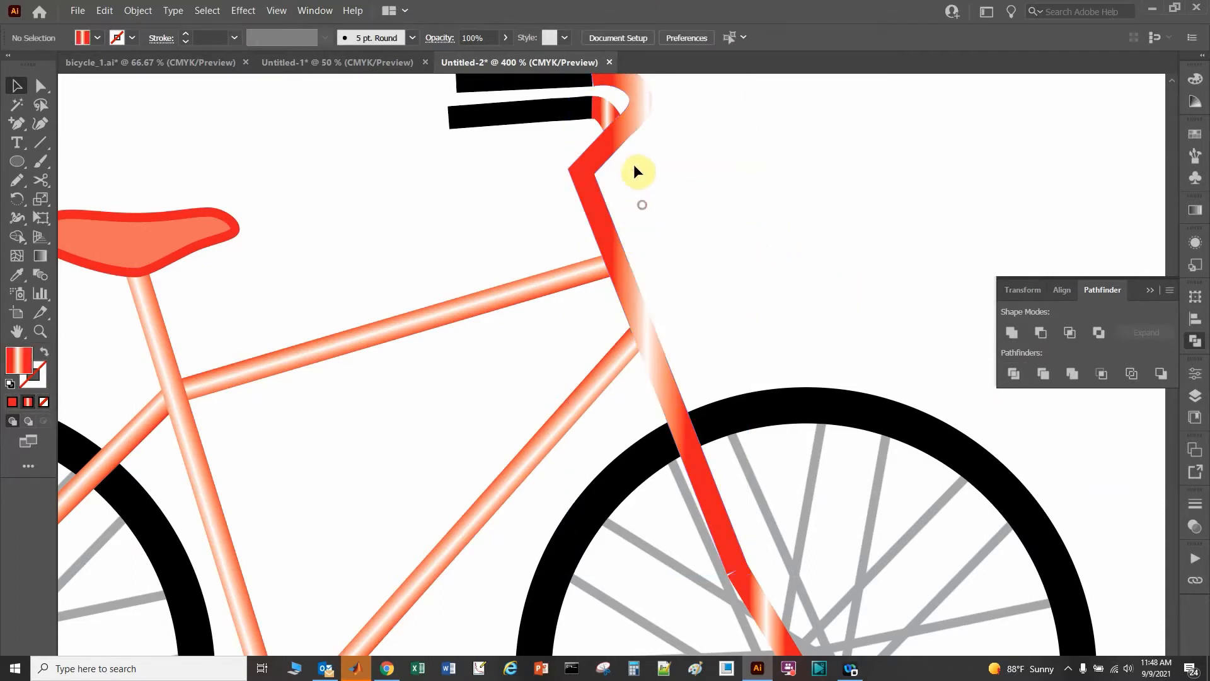
Ungroup the divided fork and handlebar shape so each piece can be selected separately
click(598, 150)
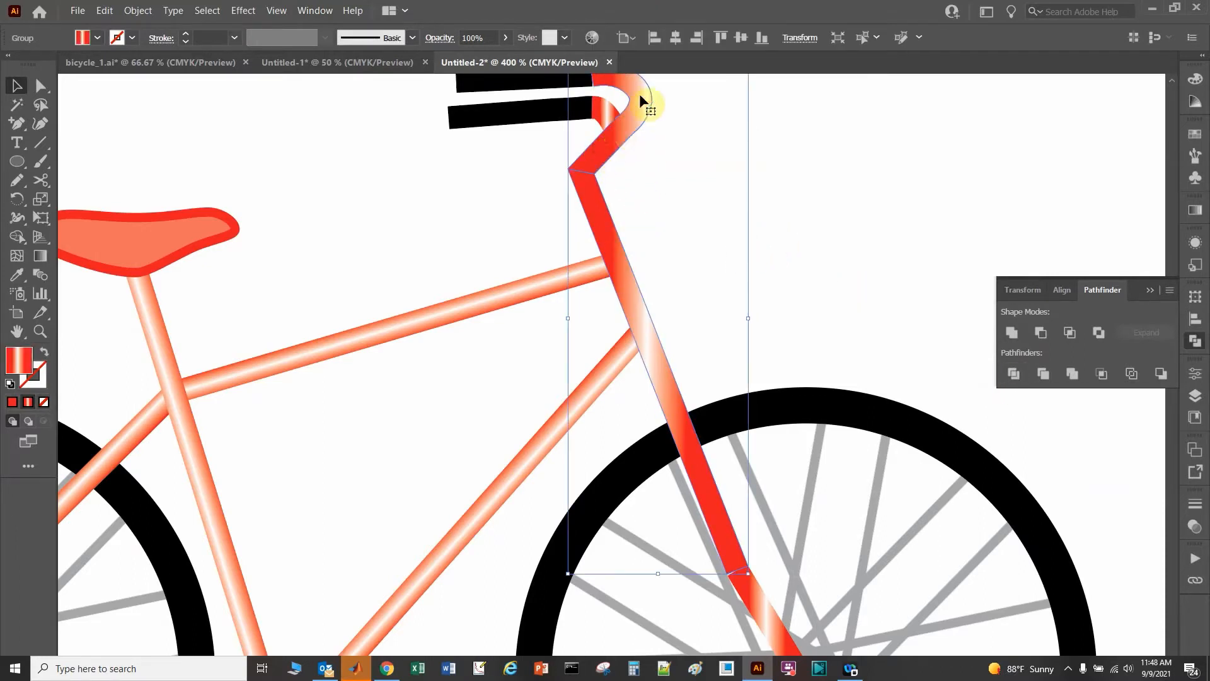
right_click(602, 150)
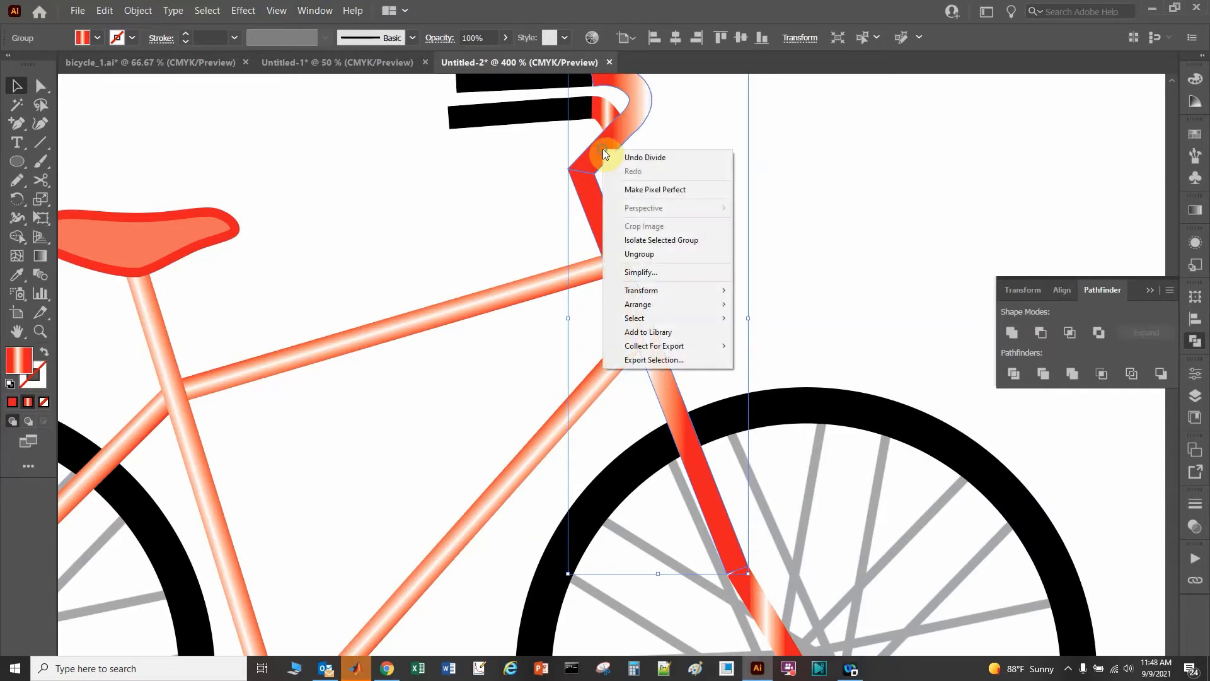
click(633, 255)
click(668, 188)
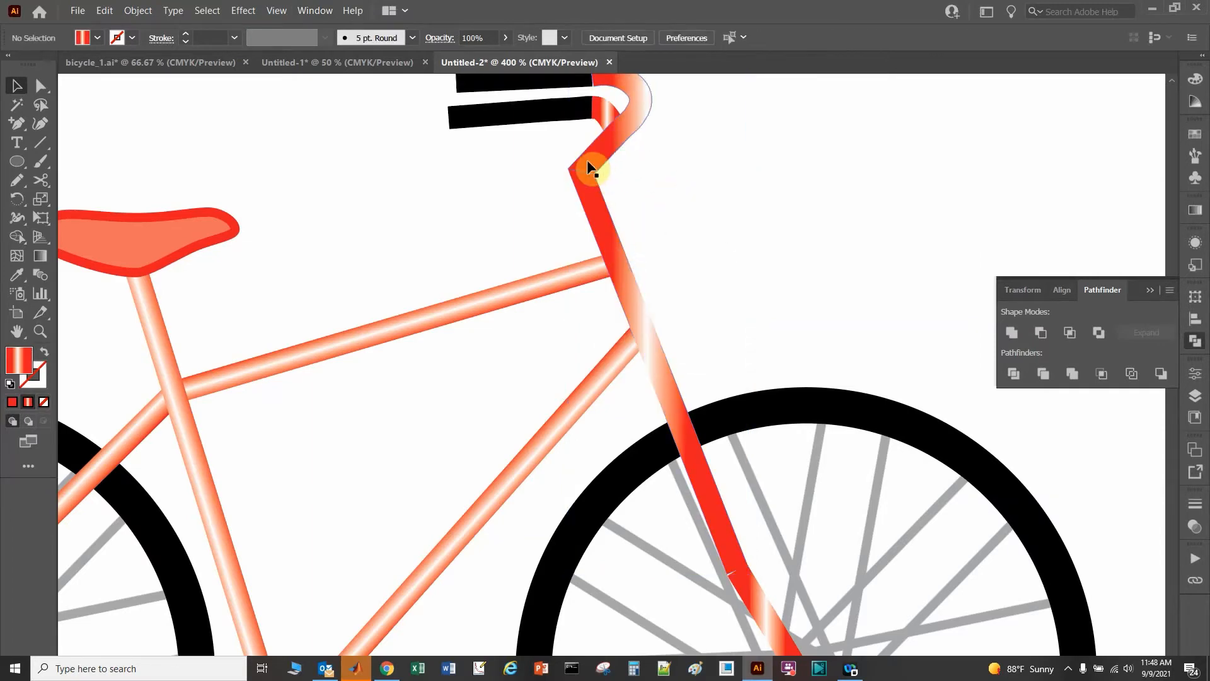
click(589, 165)
Rotate the upper fork tube's gradient to about 21.7° and shorten it so it runs across the tube with white centered
click(589, 205)
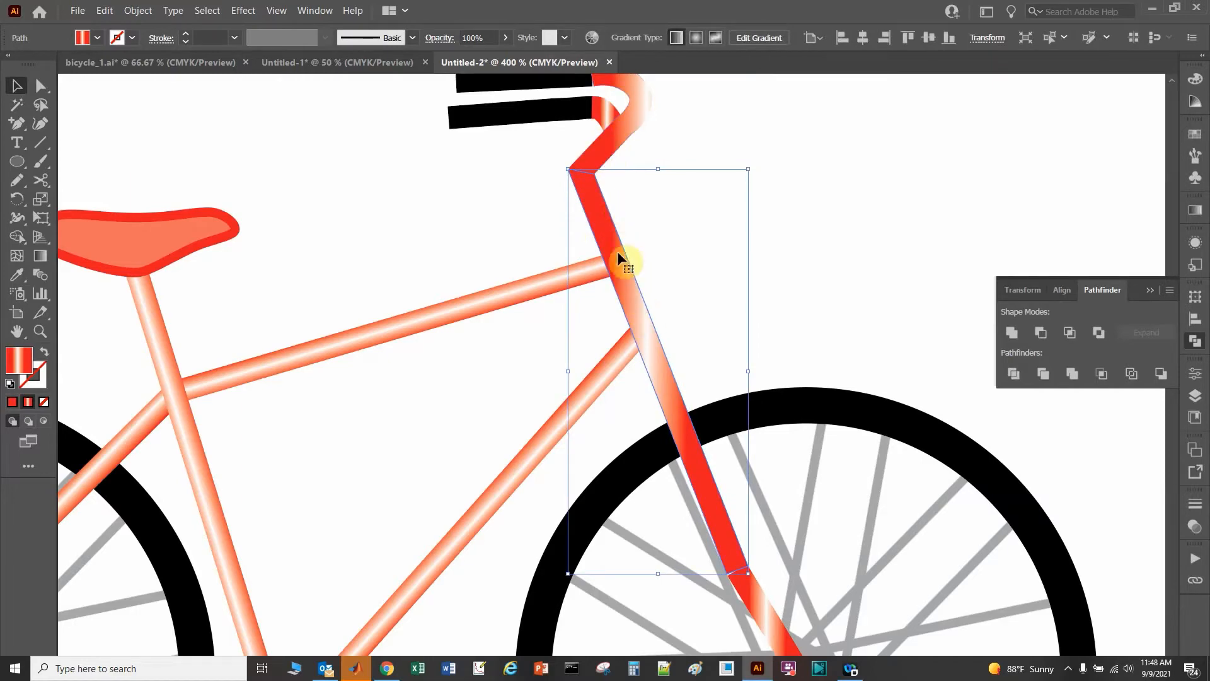
click(1195, 210)
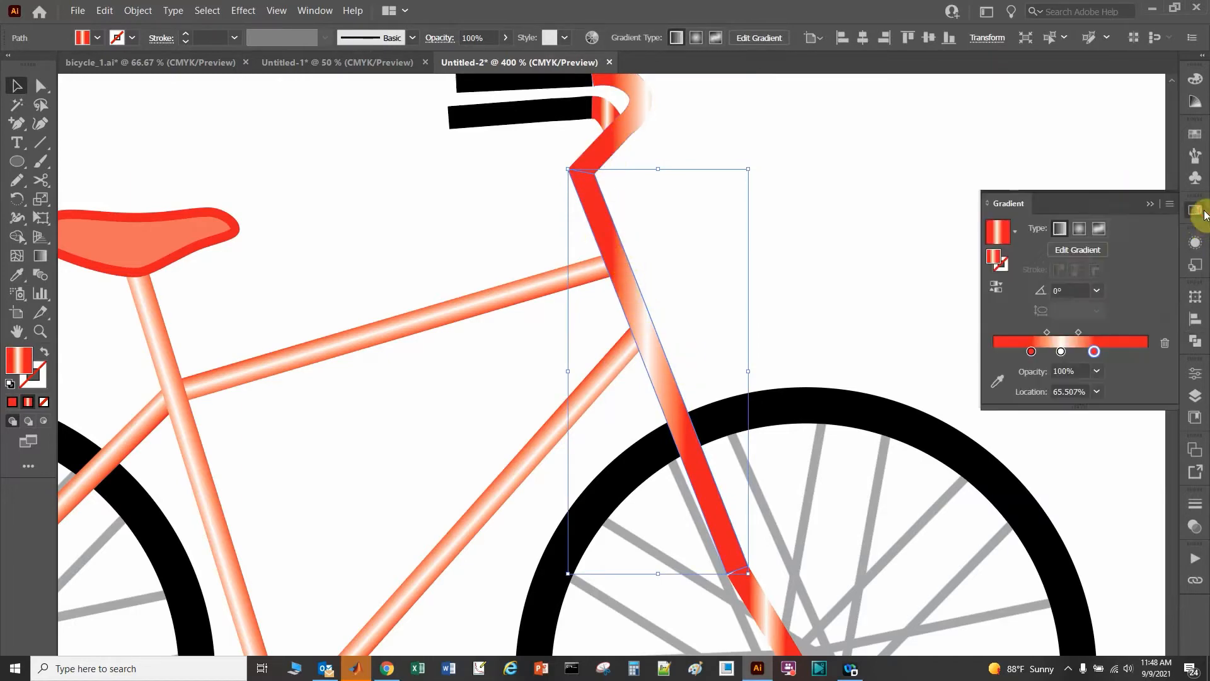
click(1053, 262)
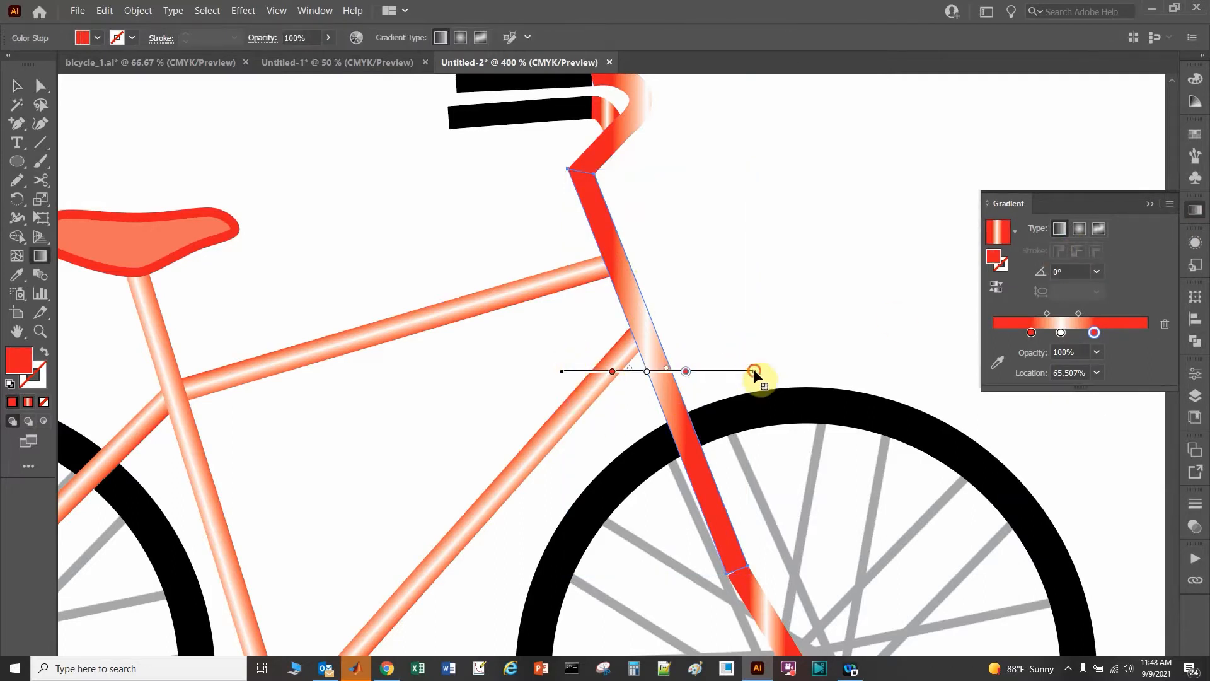
mouse_move(756, 375)
mouse_down()
mouse_move(689, 386)
mouse_move(664, 320)
mouse_up()
drag(581, 409, 619, 389)
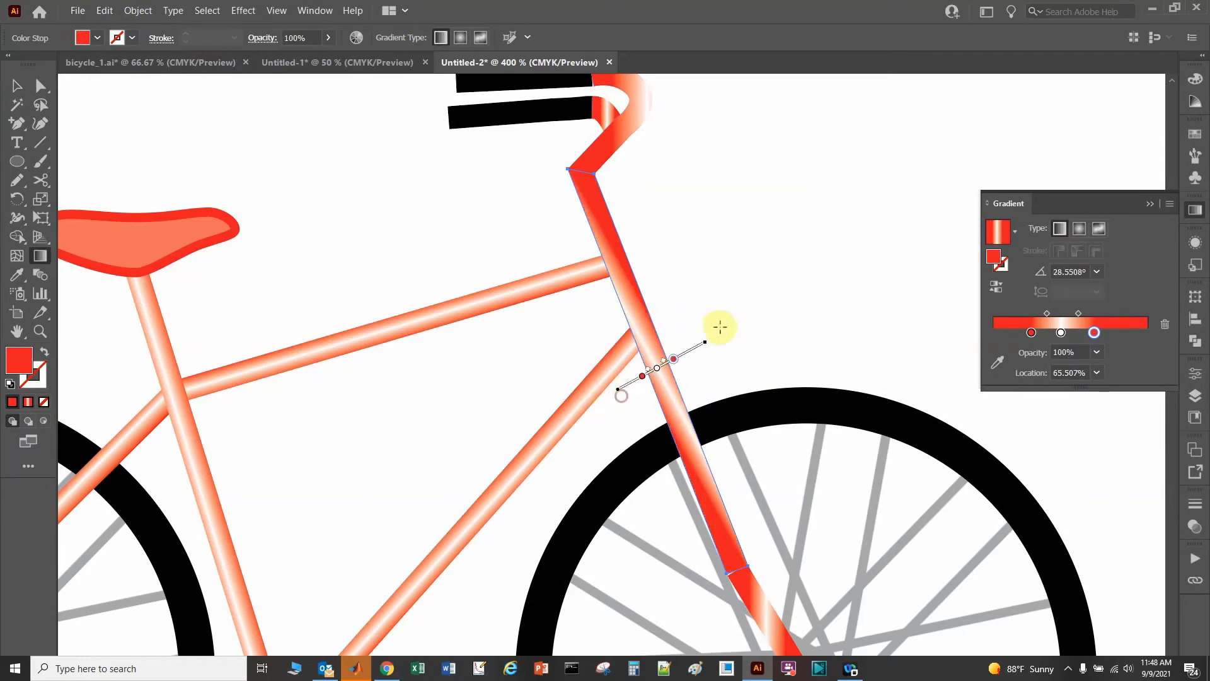
drag(709, 338, 703, 350)
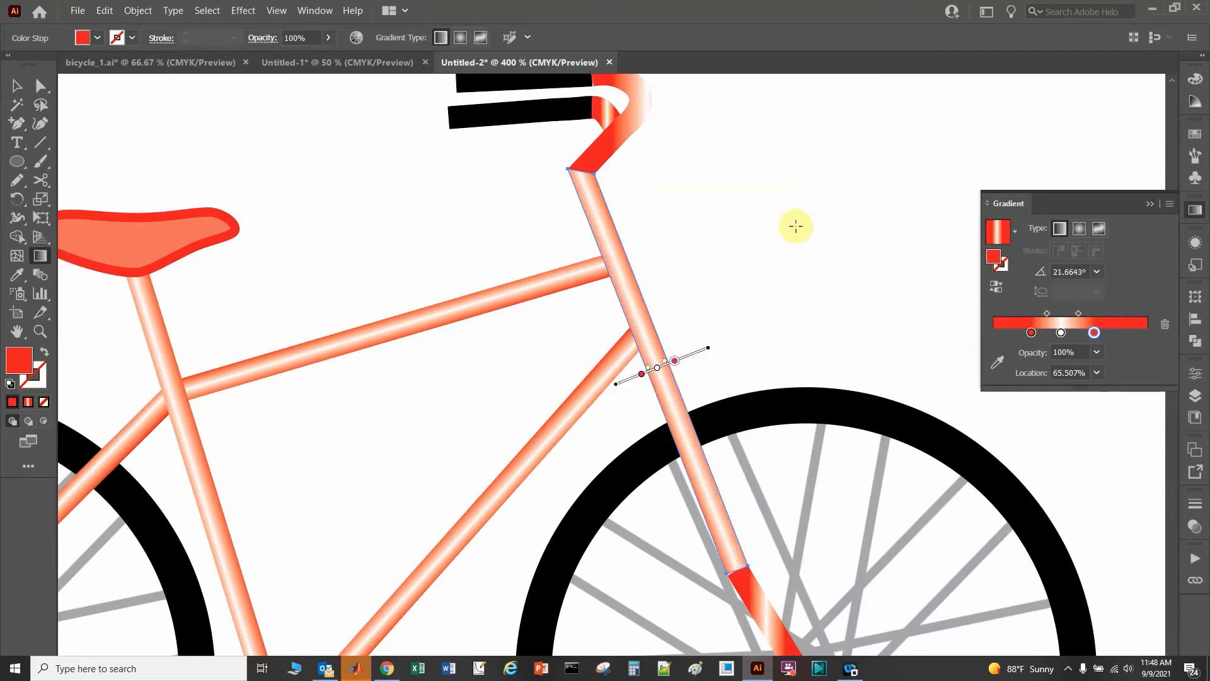
Edit the lower fork section's gradient and rotate it to about 30.1° so it runs across the tube
click(16, 93)
scroll(629, 144, up, 1)
click(629, 143)
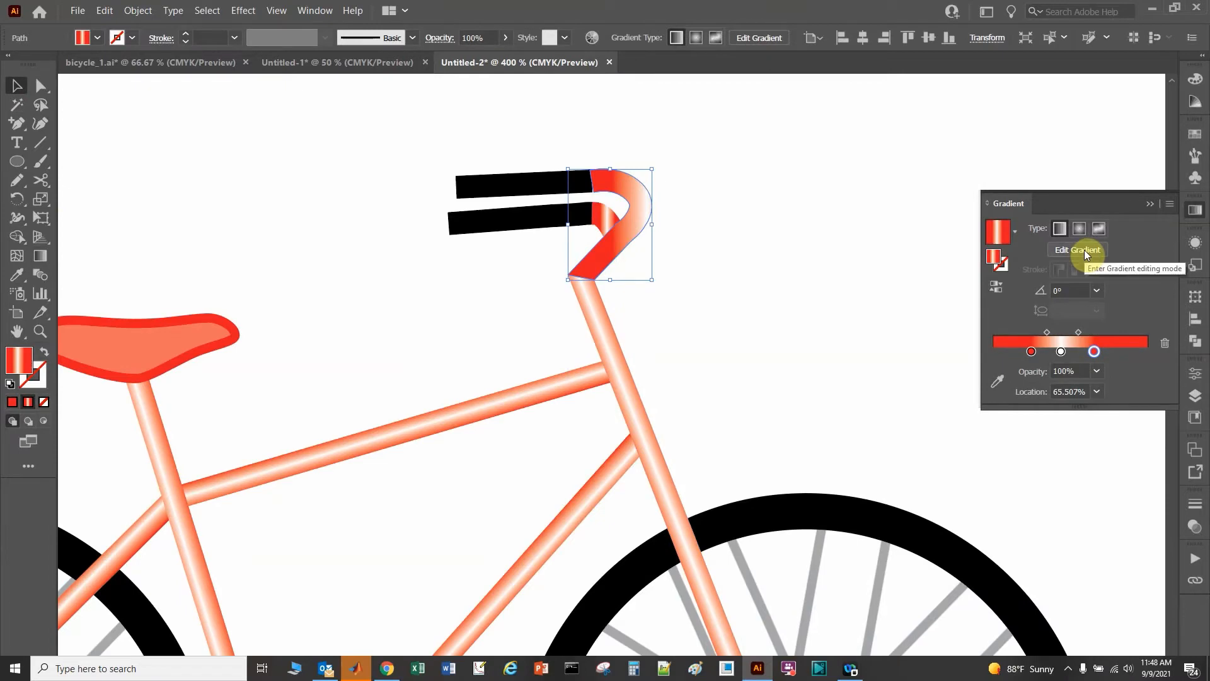
scroll(667, 575, down, 4)
click(774, 458)
click(1078, 250)
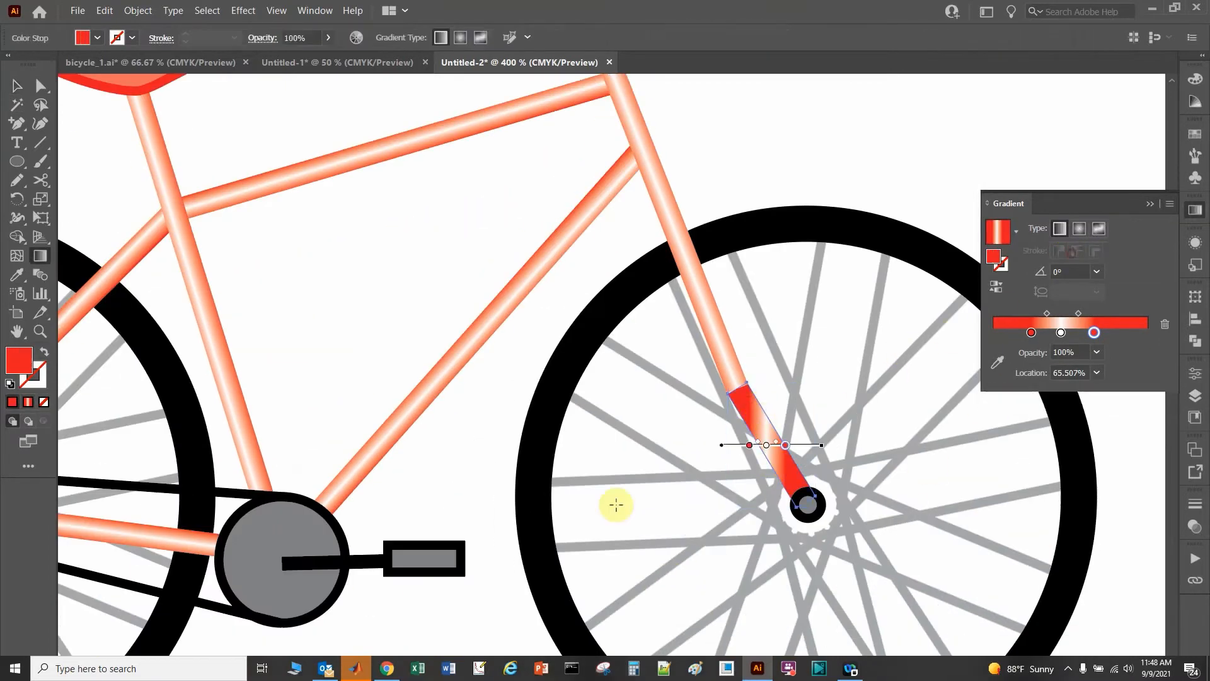
drag(826, 442, 805, 397)
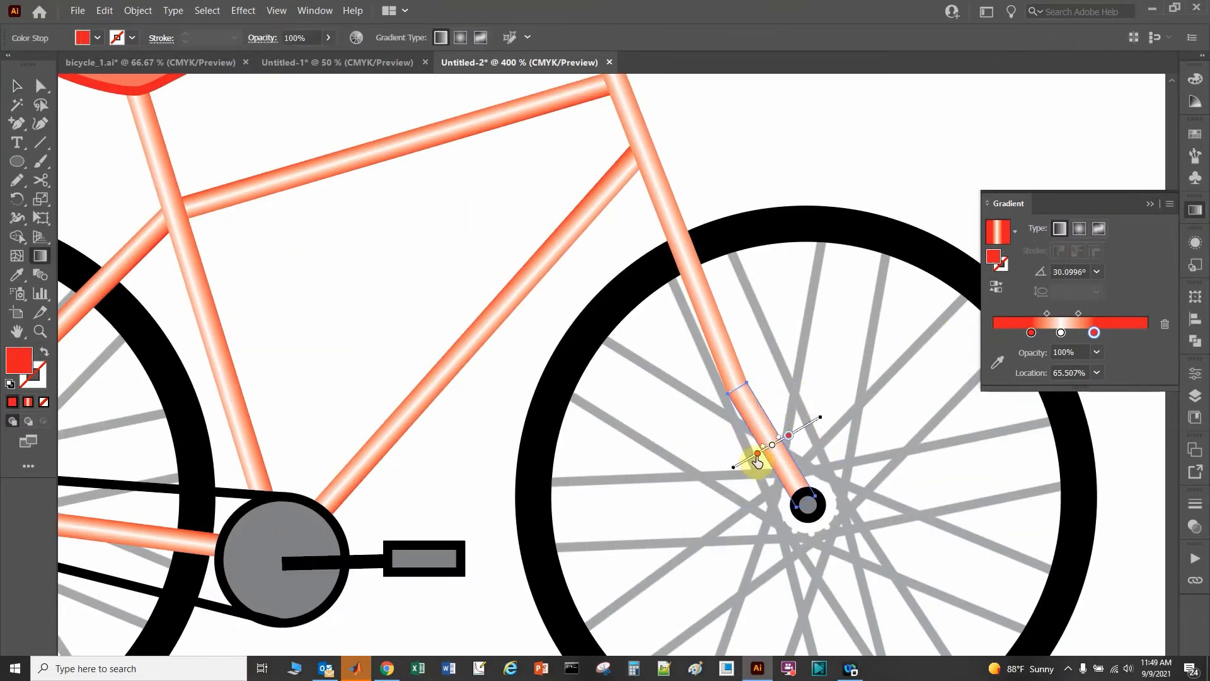
Bring the red stops of the lower fork section's gradient closer to the white stop, placing the last at about 62%
click(761, 455)
drag(760, 454, 763, 452)
drag(789, 436, 785, 438)
Edit the upper fork tube's gradient again and move its first red stop inward to about 29.2%
click(17, 86)
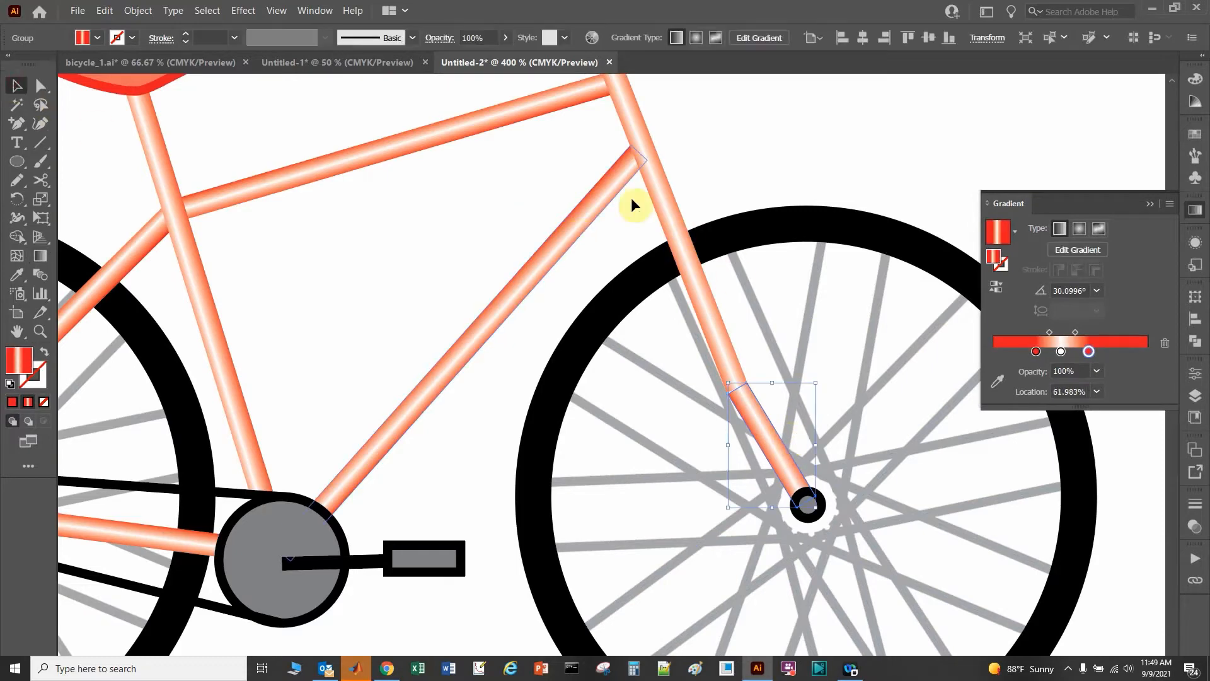
click(665, 192)
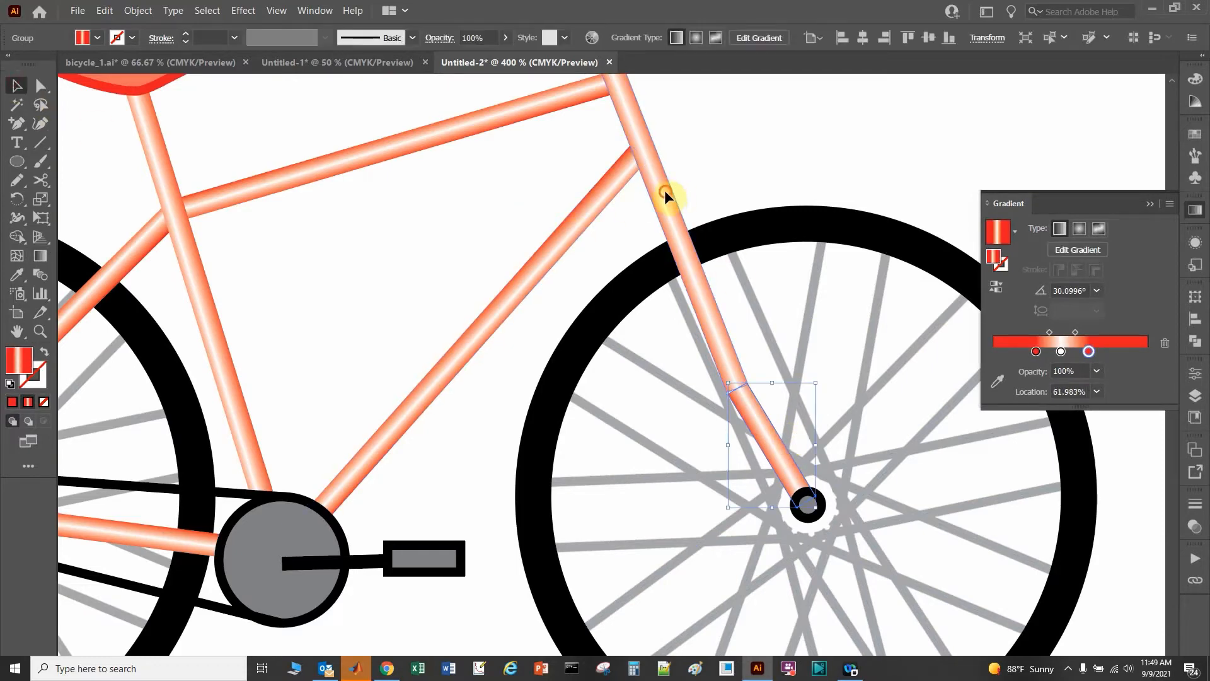
click(1089, 249)
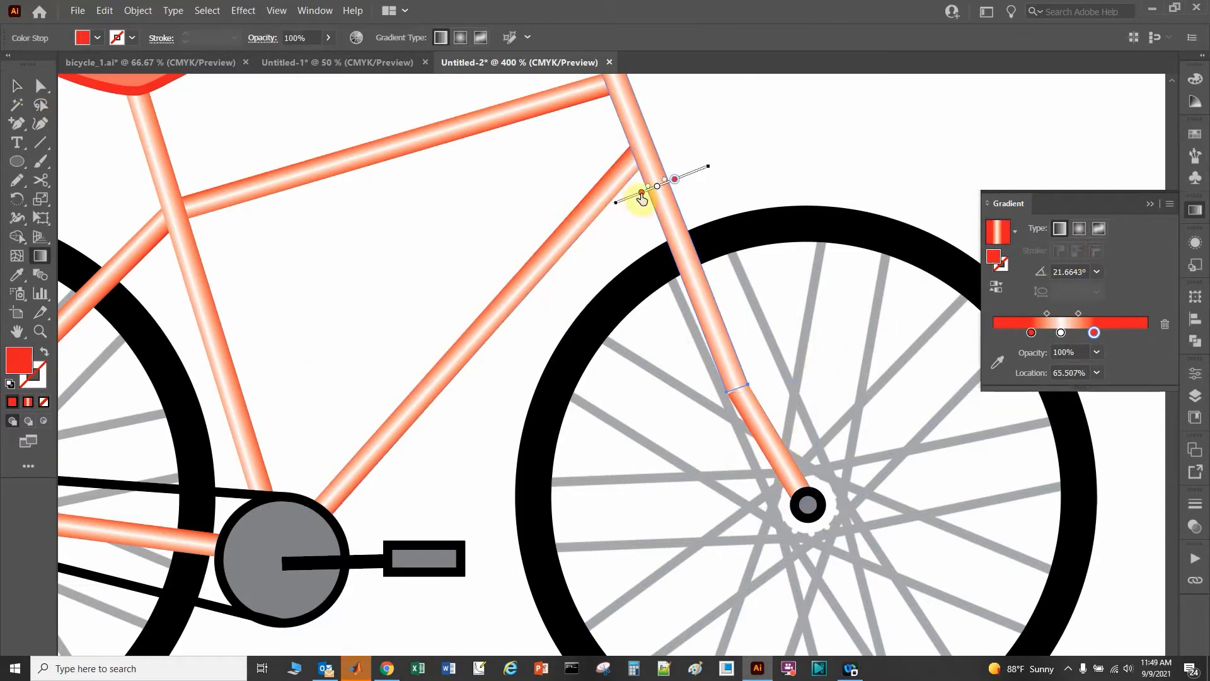
drag(642, 193, 646, 191)
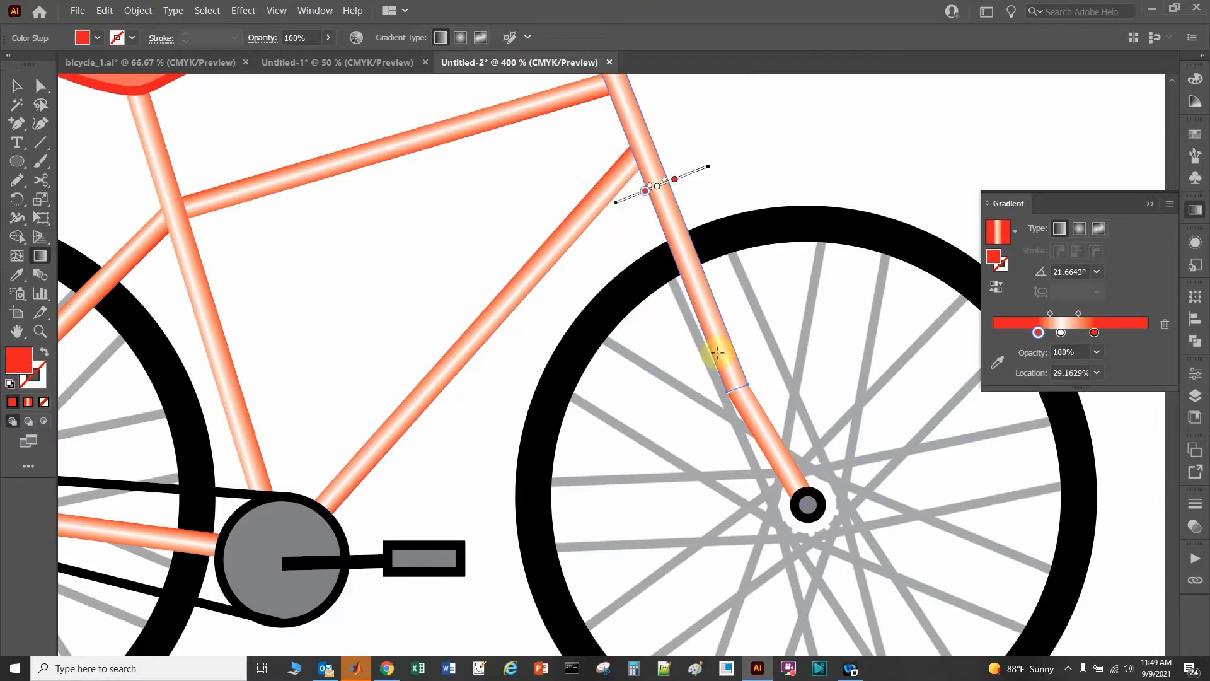
Move the upper fork tube's last red gradient stop to about 61.4% and shift its lower corner anchor to meet the lower fork section
drag(674, 180, 671, 180)
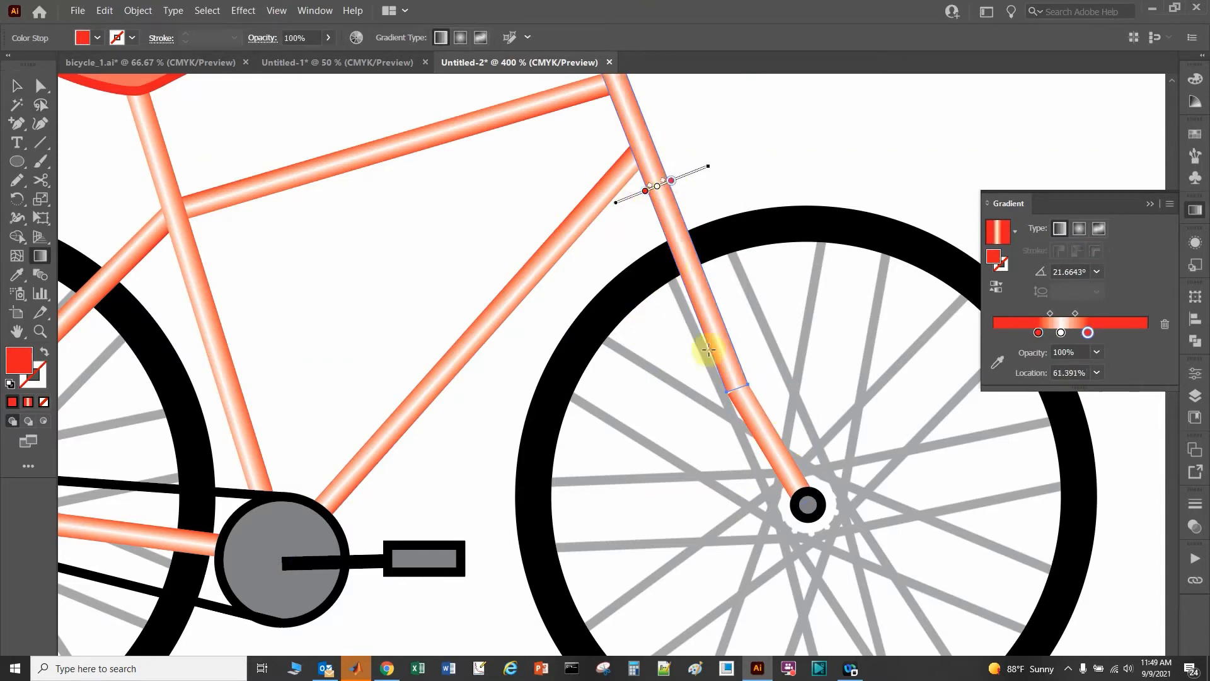
click(41, 85)
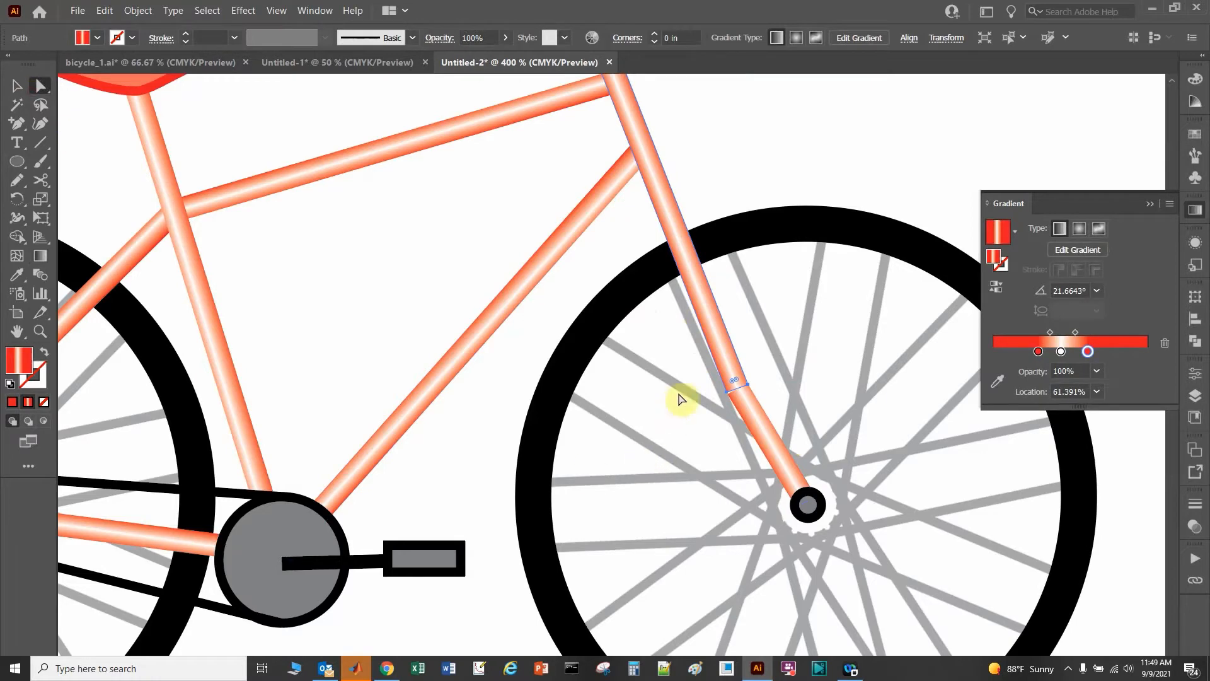
scroll(734, 404, up, 4)
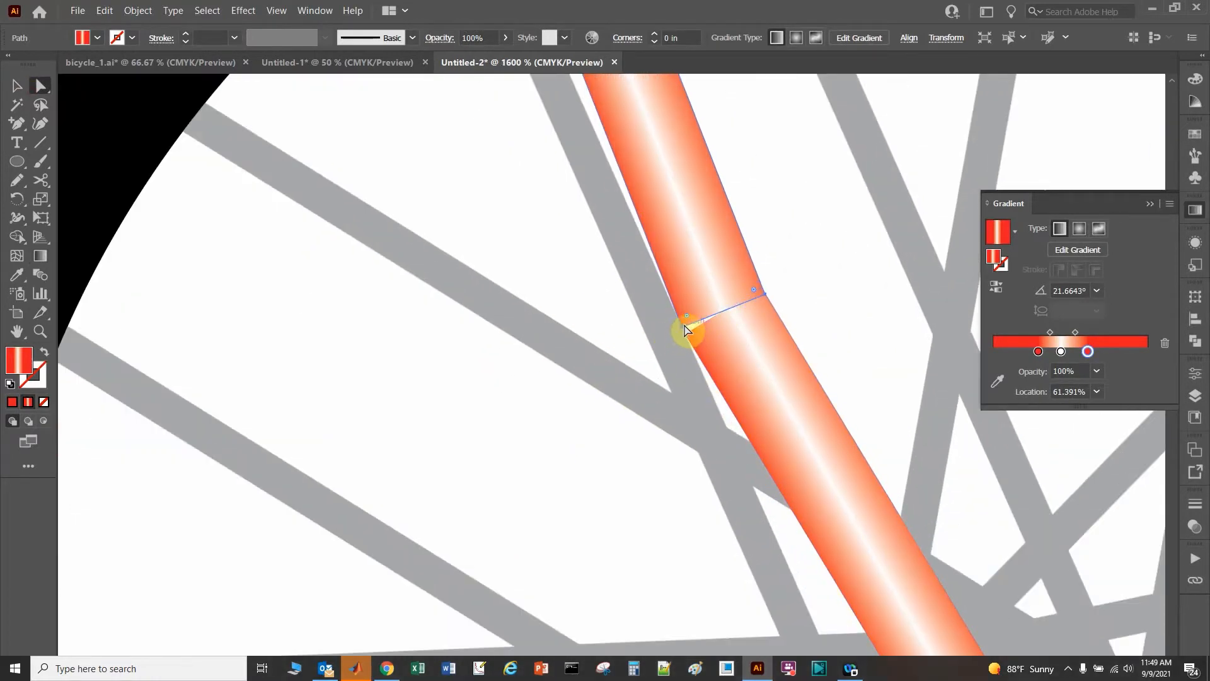
drag(682, 331, 687, 341)
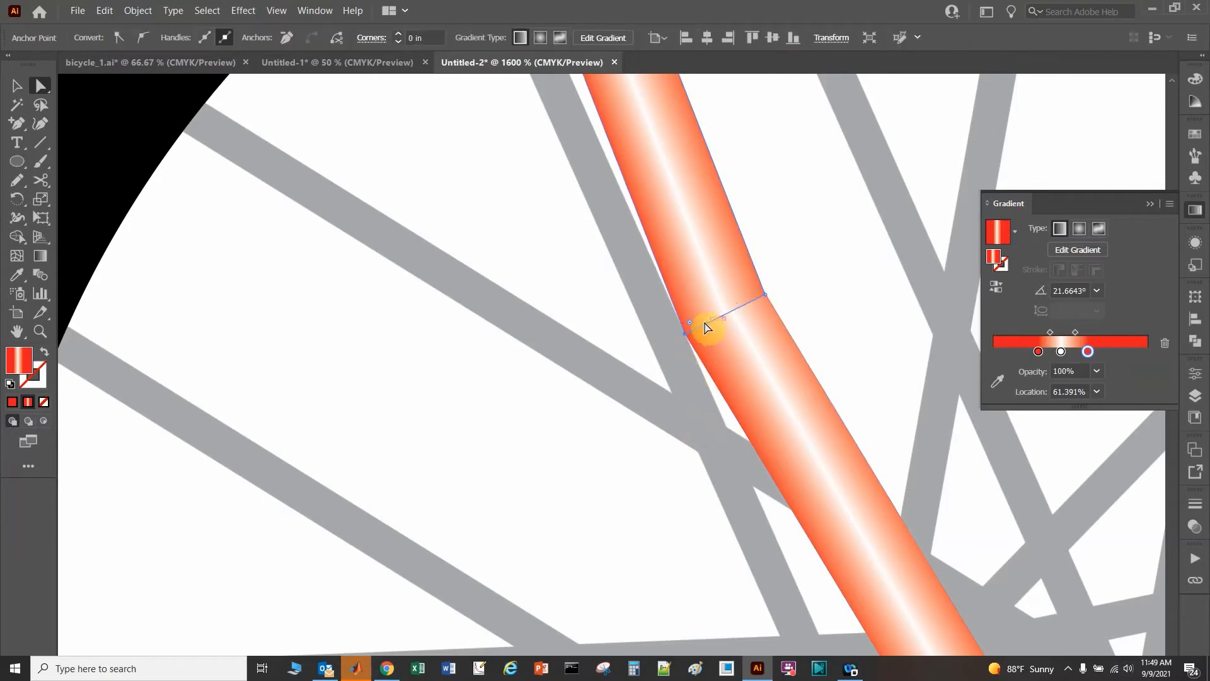
click(15, 91)
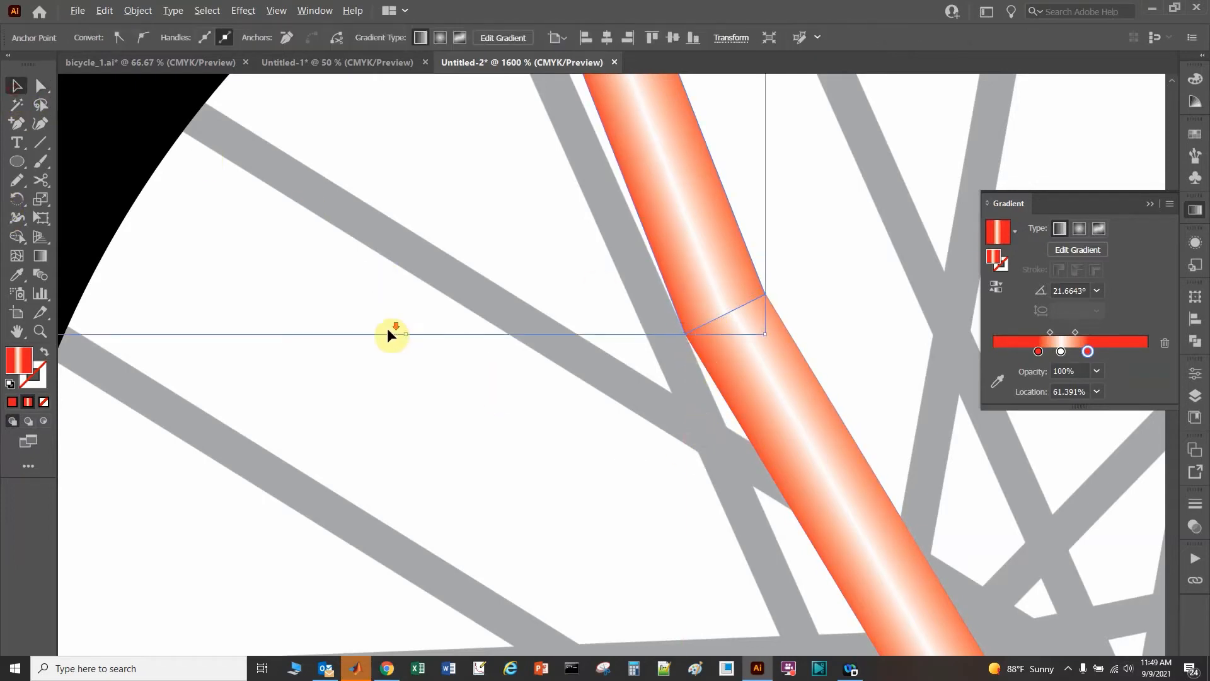
scroll(391, 329, down, 5)
drag(490, 121, 788, 305)
click(785, 95)
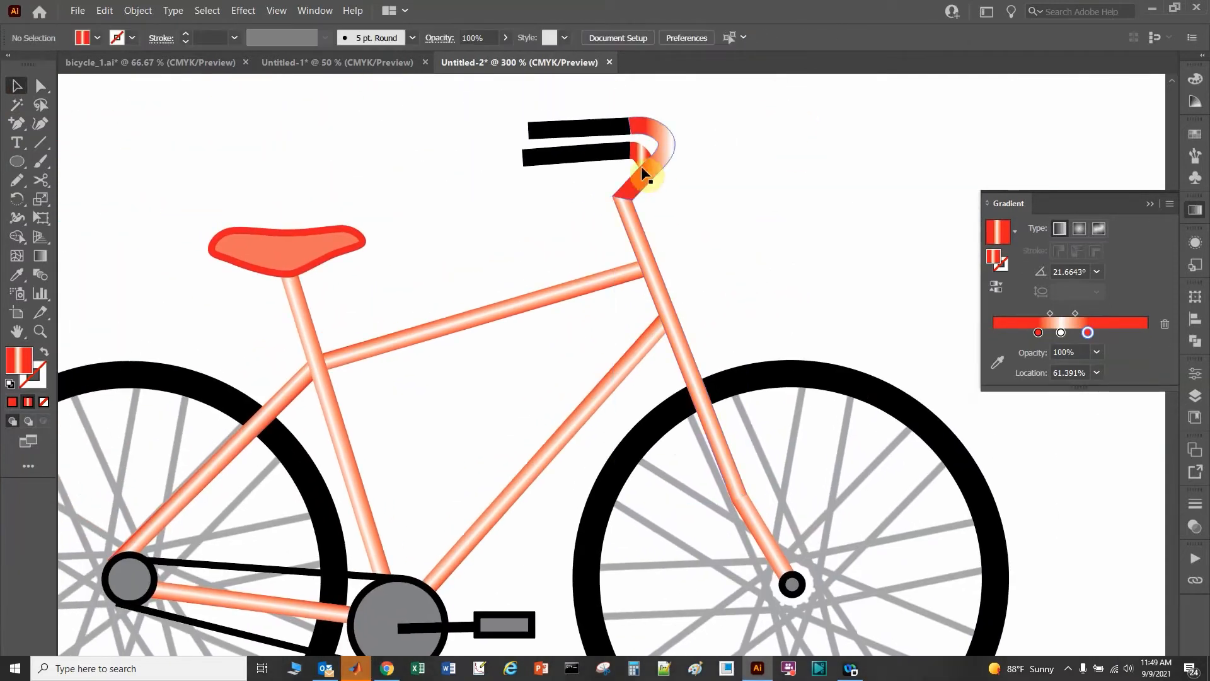
Change the curved front handlebar tube's fill to a freeform gradient drawn with Lines
scroll(649, 183, up, 2)
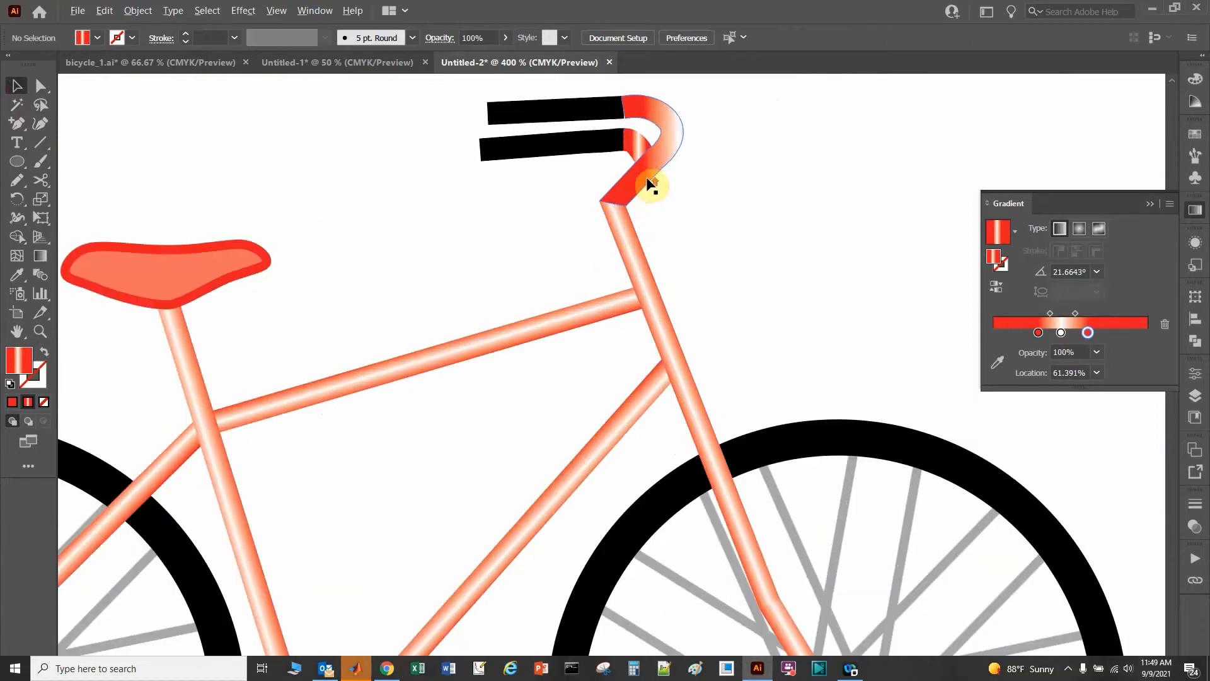
drag(778, 109, 729, 292)
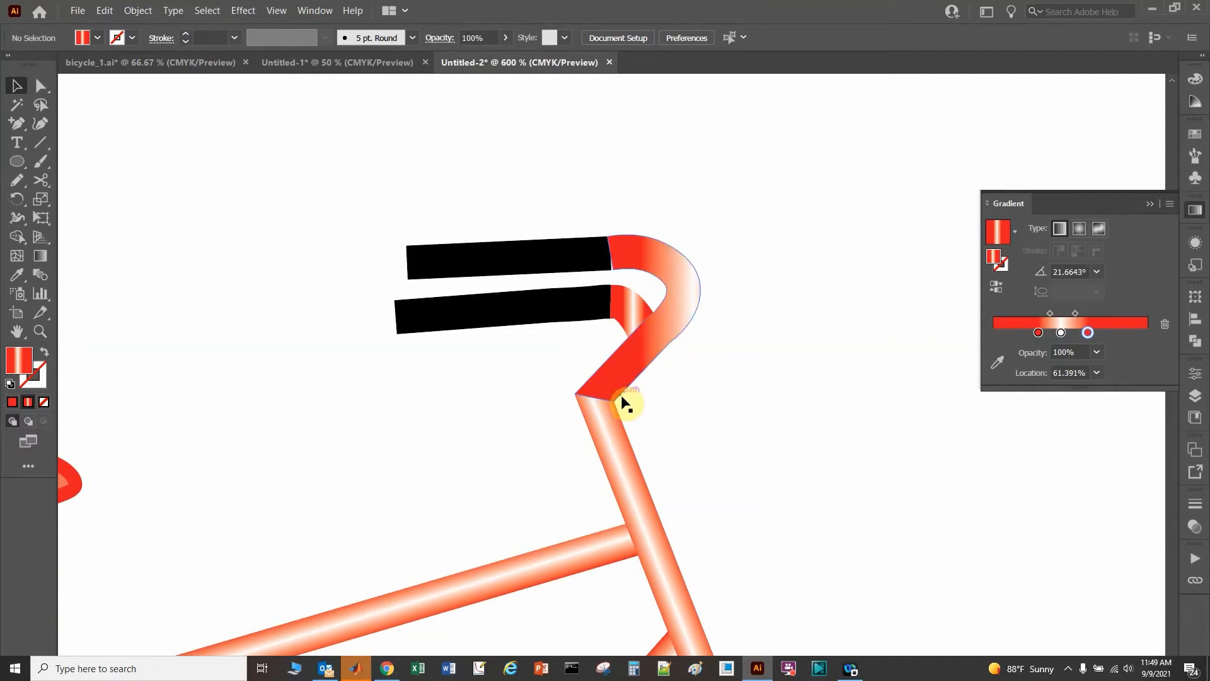
click(667, 320)
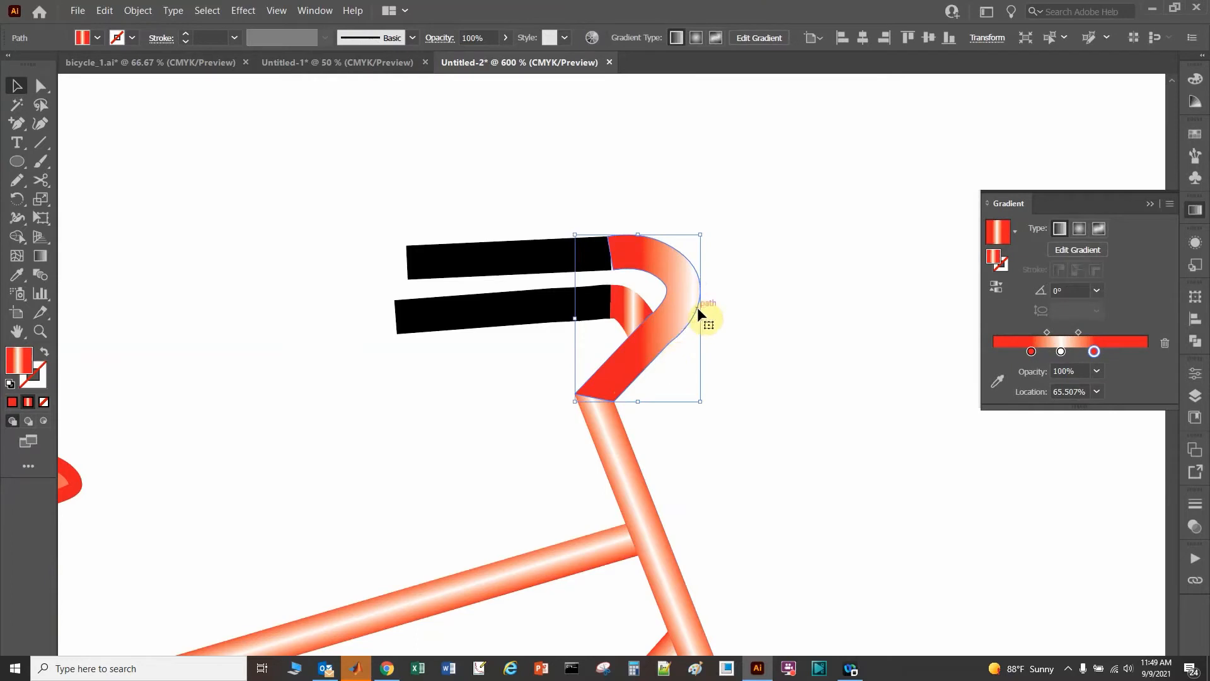
click(1099, 230)
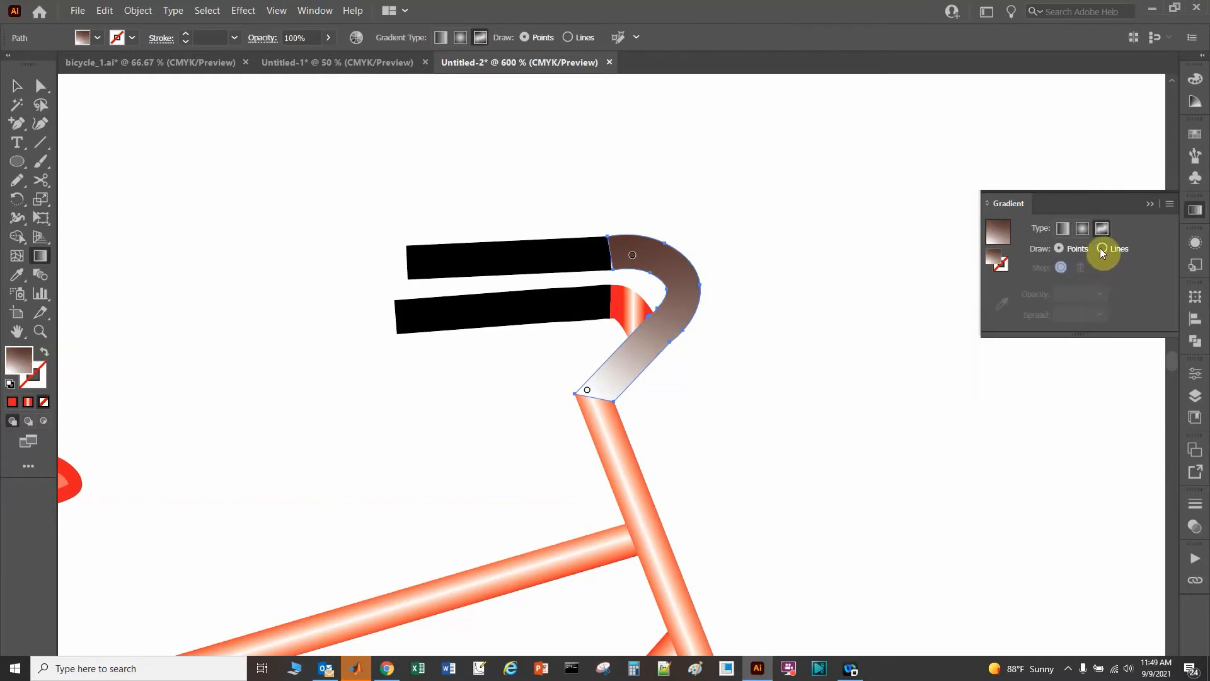
click(1101, 249)
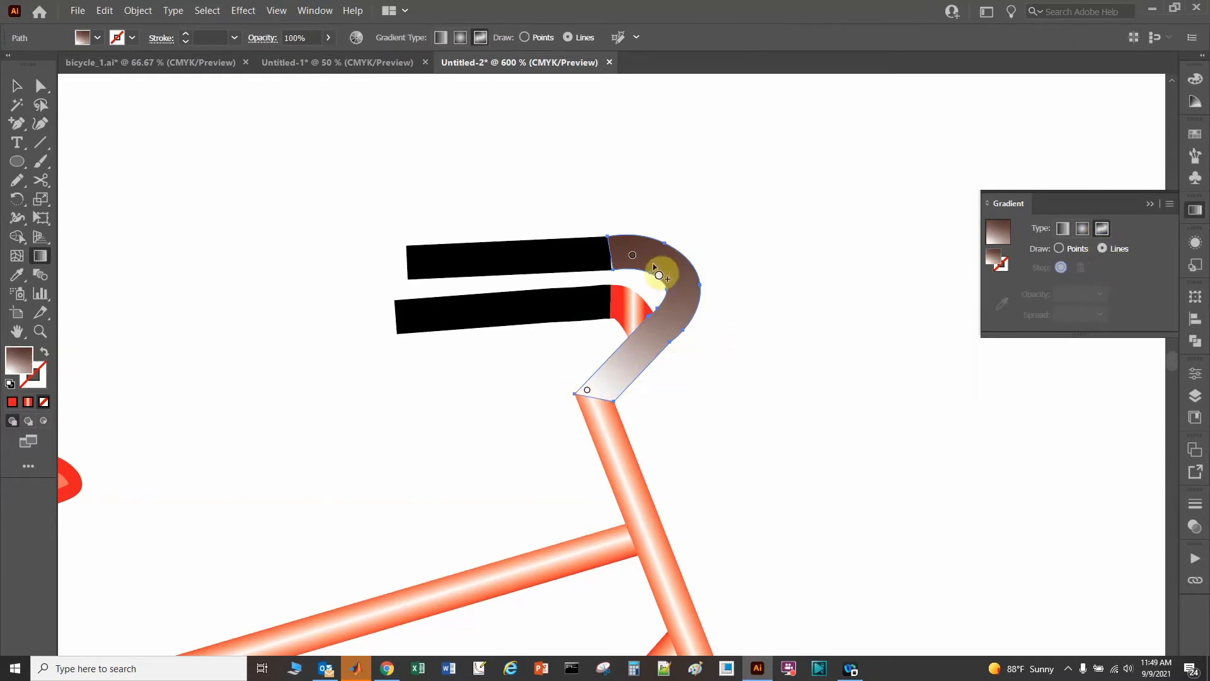
Draw a line of color stops along the handlebar tube's center, from the grip around the bend to the stem base
click(630, 254)
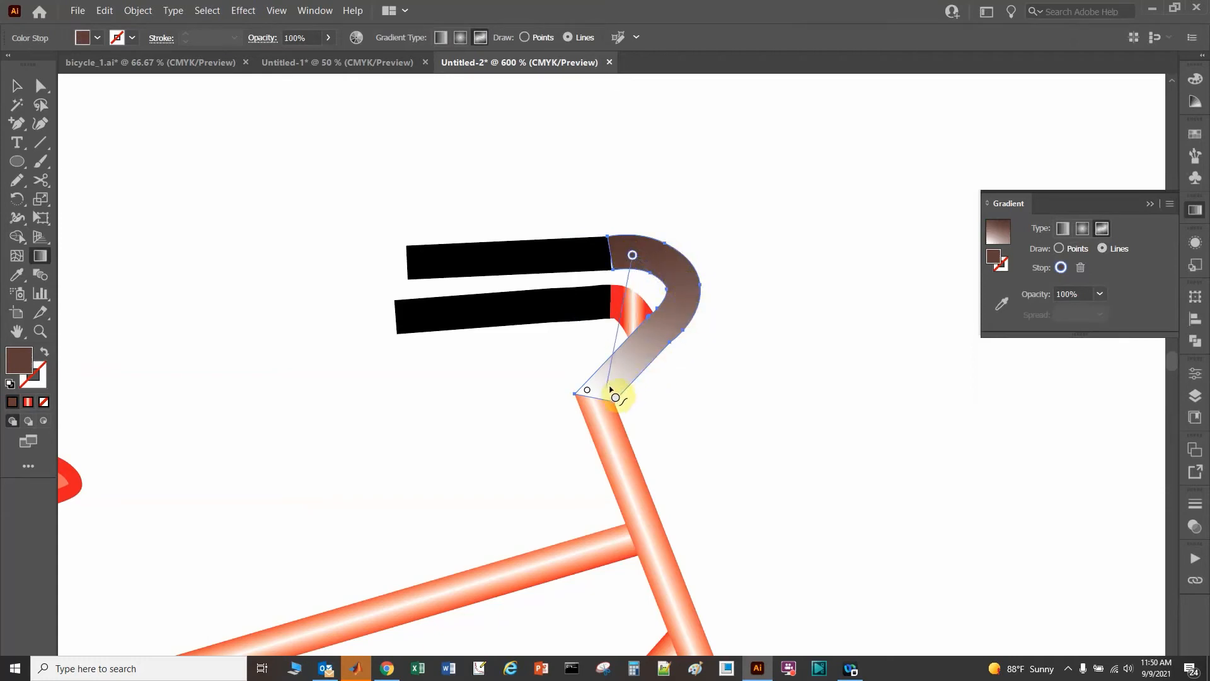
click(672, 266)
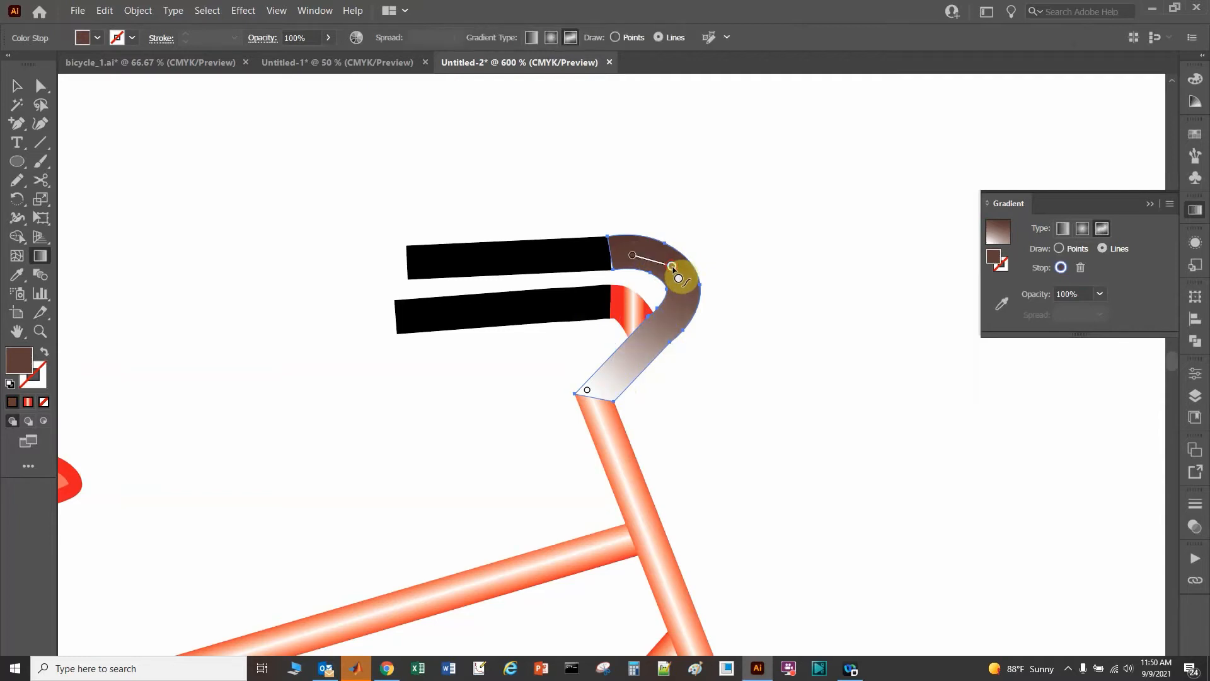
click(686, 300)
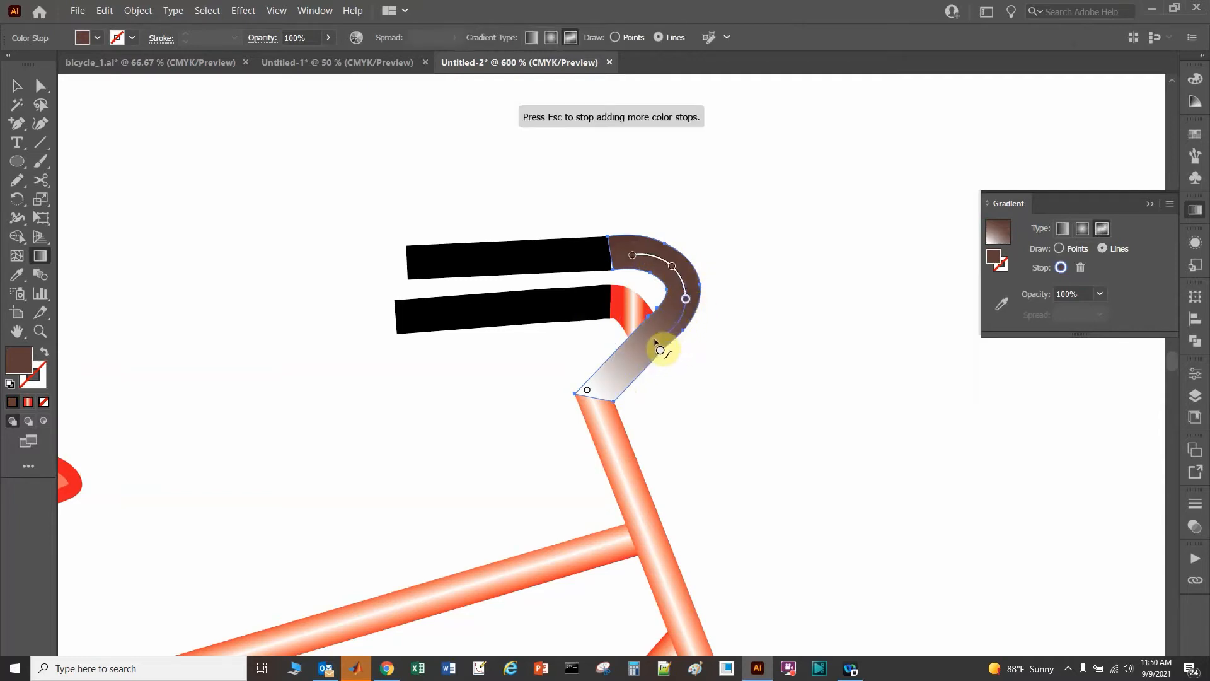
click(668, 315)
key(Escape)
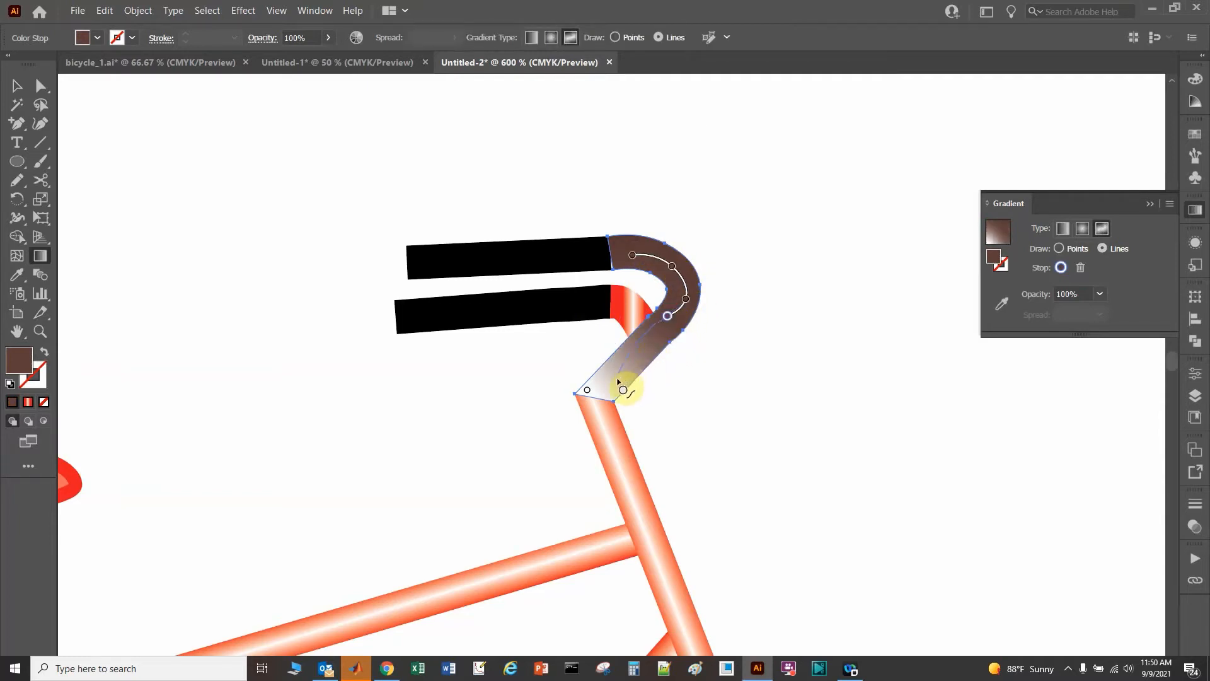
mouse_move(623, 390)
mouse_down()
mouse_move(662, 343)
mouse_move(621, 389)
mouse_up()
click(609, 382)
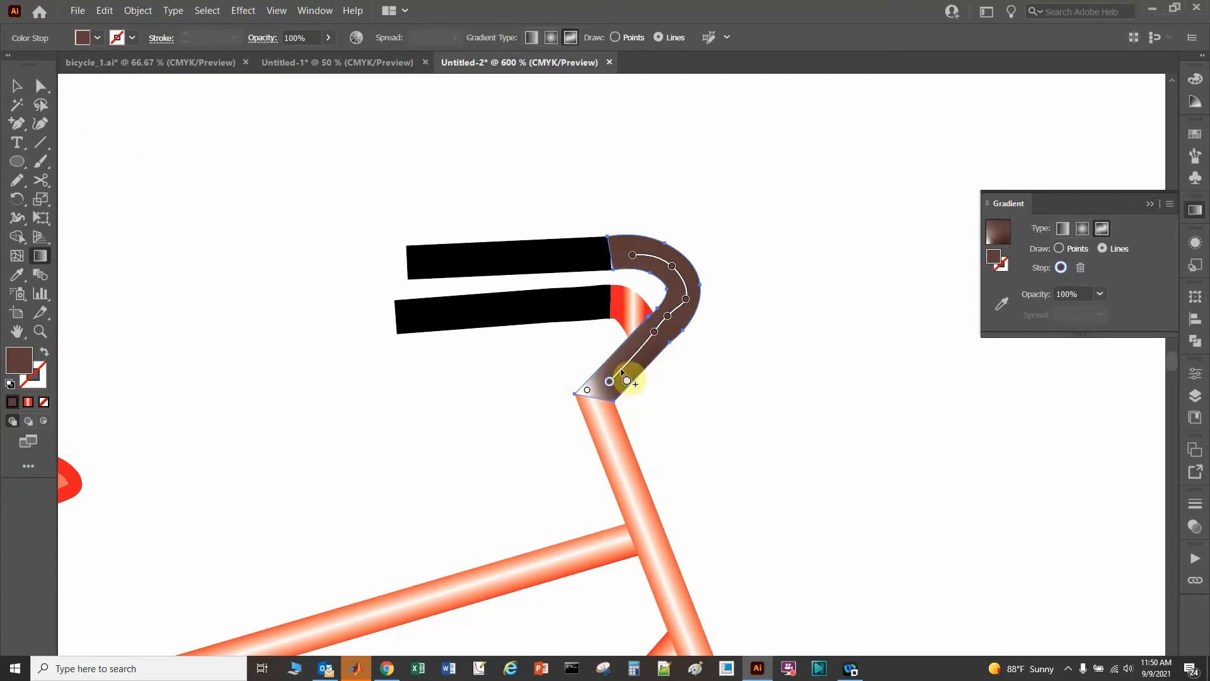
Color the three center-line stops from the stem base up to the start of the bend white
double_click(607, 384)
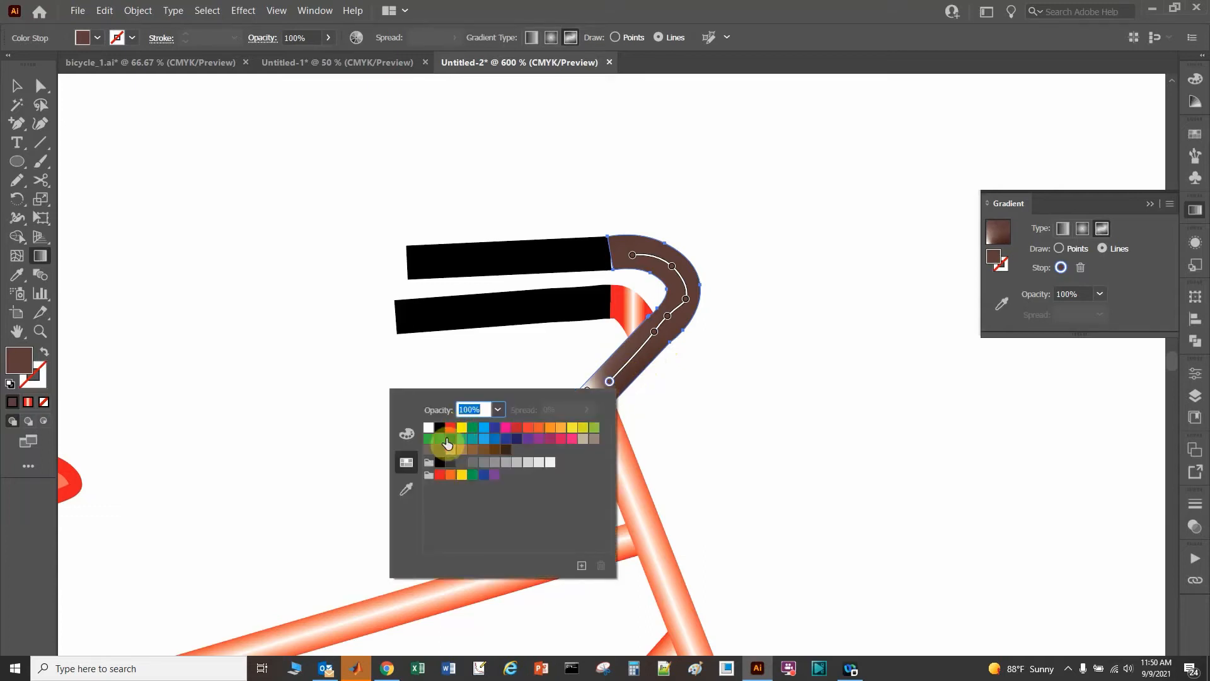
click(428, 427)
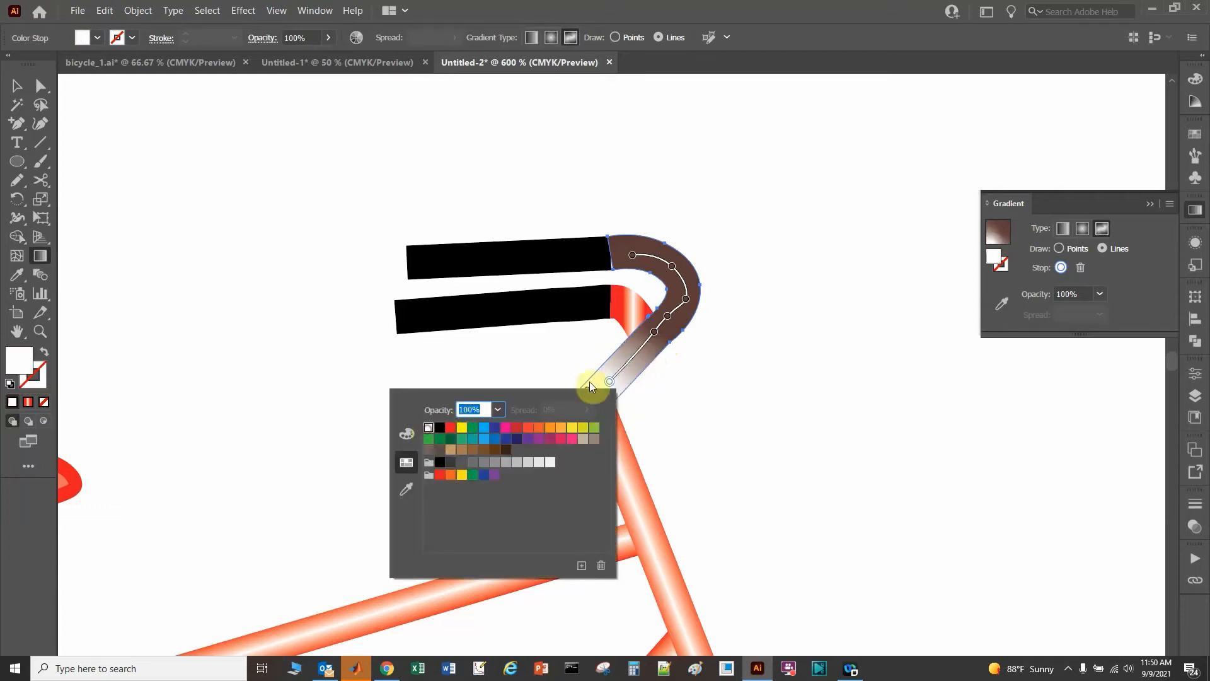
click(656, 330)
double_click(655, 332)
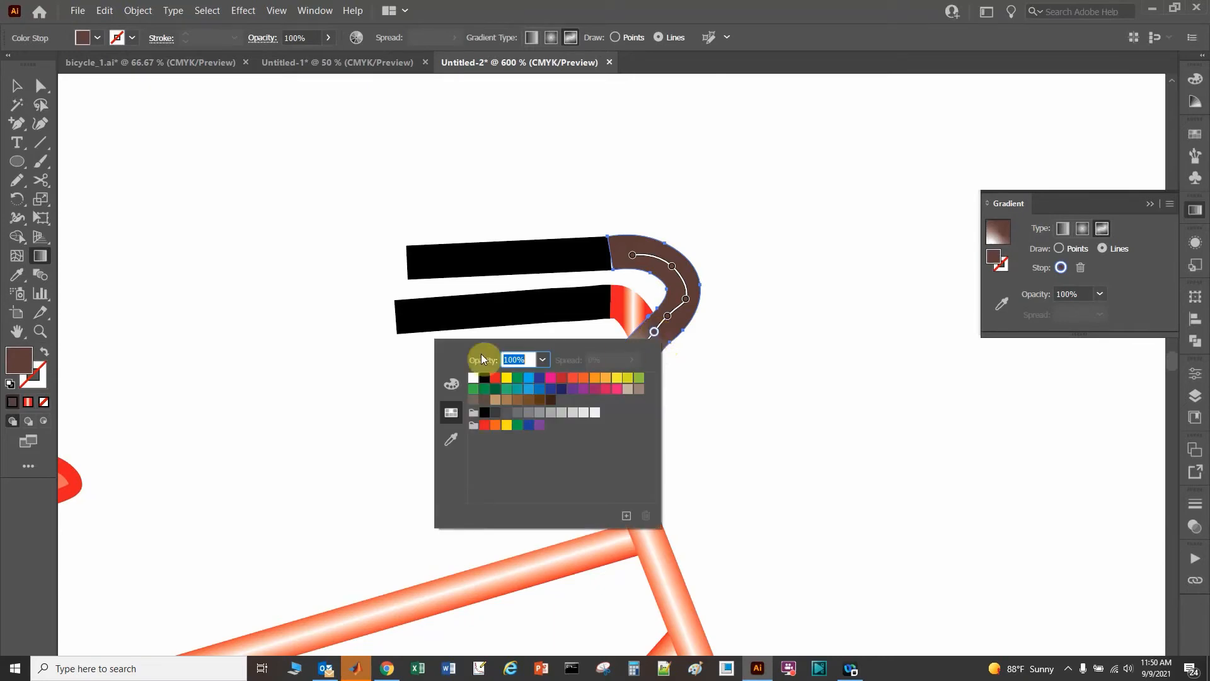
click(474, 377)
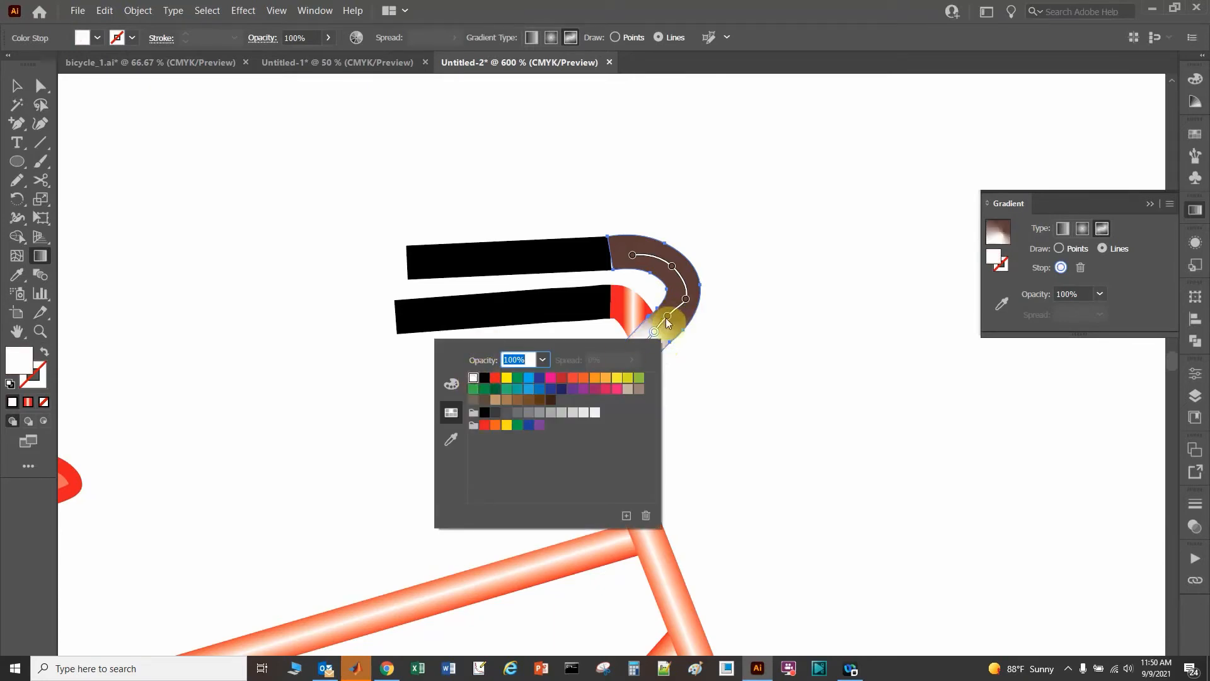
click(666, 319)
double_click(665, 319)
click(481, 367)
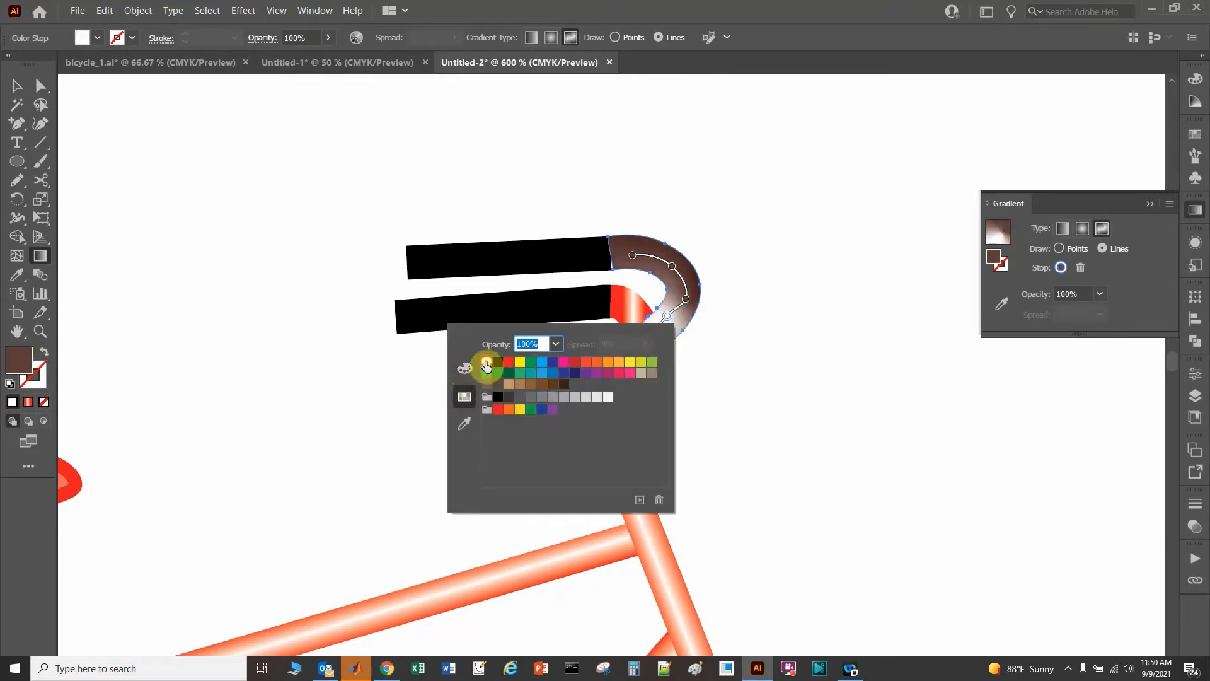
Color the remaining three center-line stops, around the bend and beside the grip, white and finish editing that line
click(687, 299)
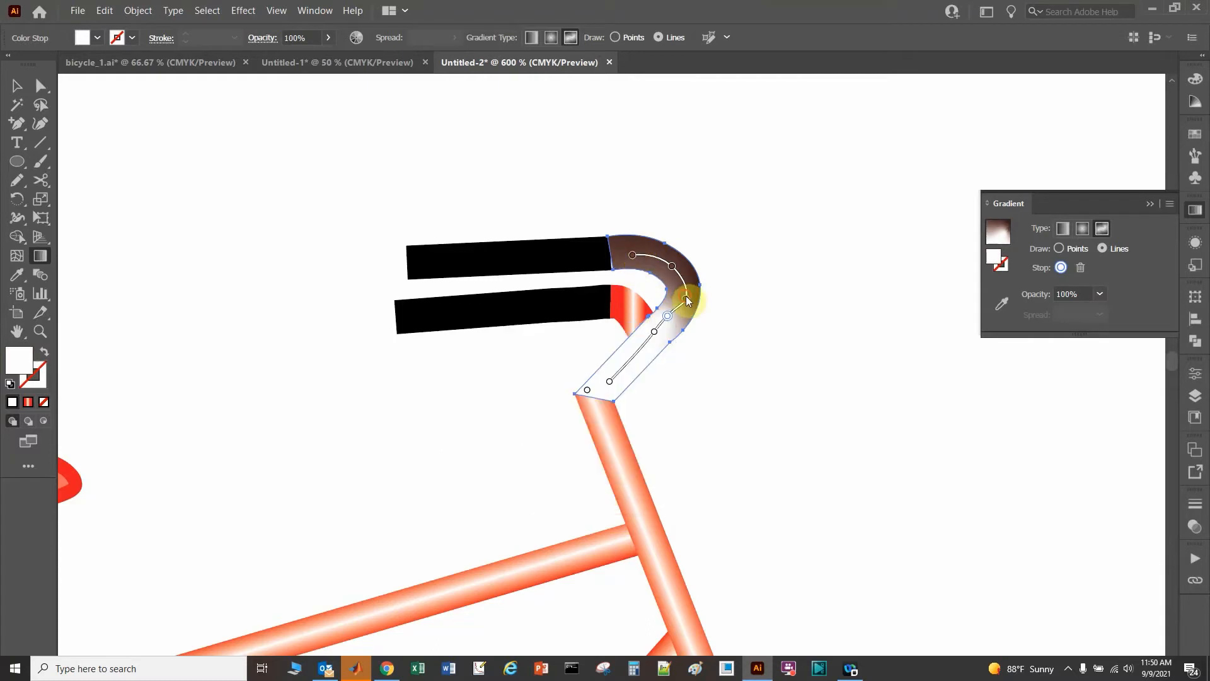
double_click(686, 299)
click(505, 345)
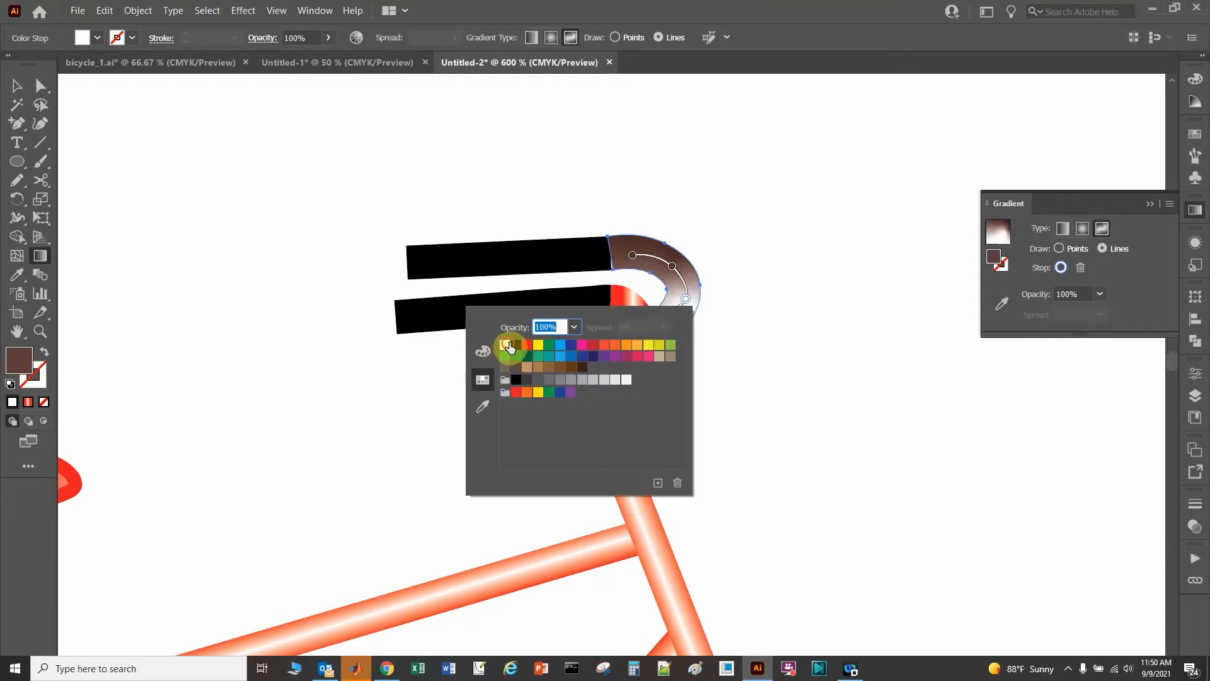
click(672, 265)
double_click(672, 267)
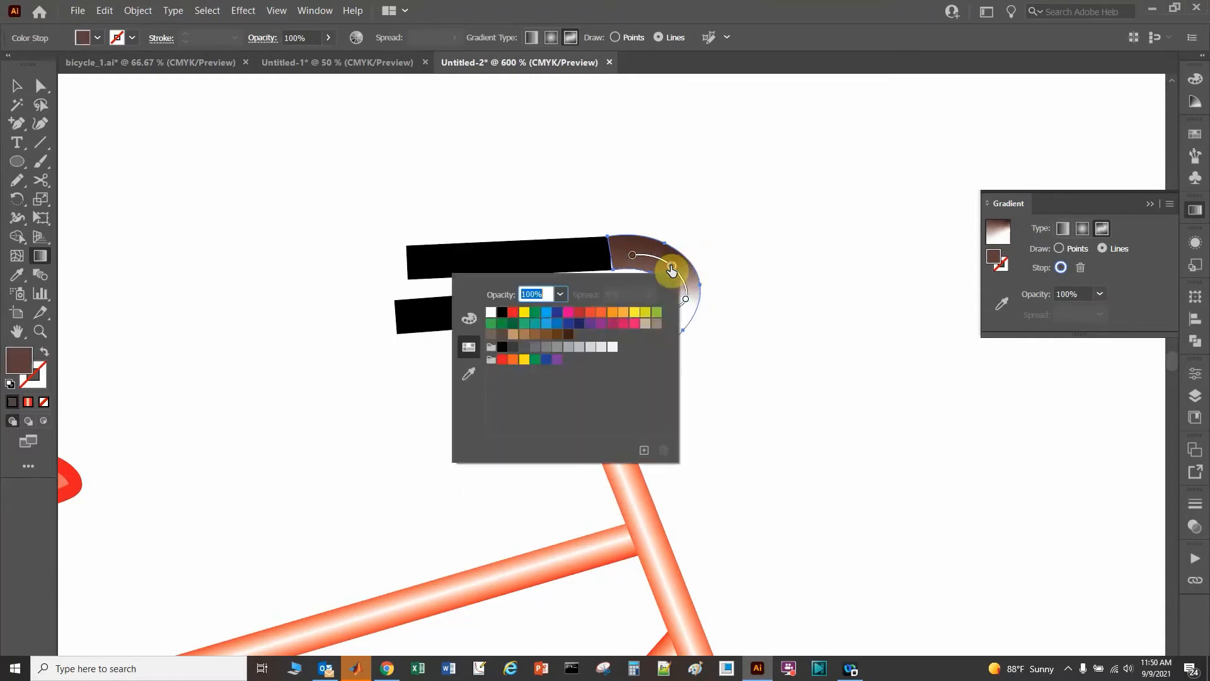
click(633, 253)
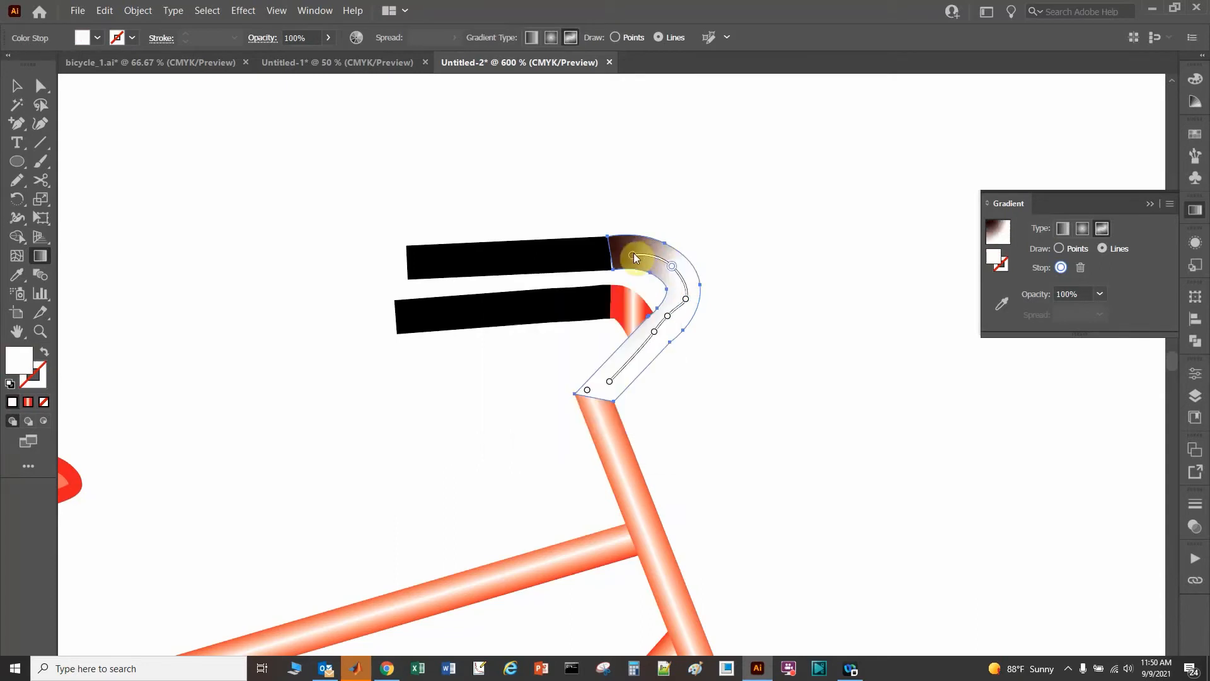
double_click(633, 255)
click(452, 302)
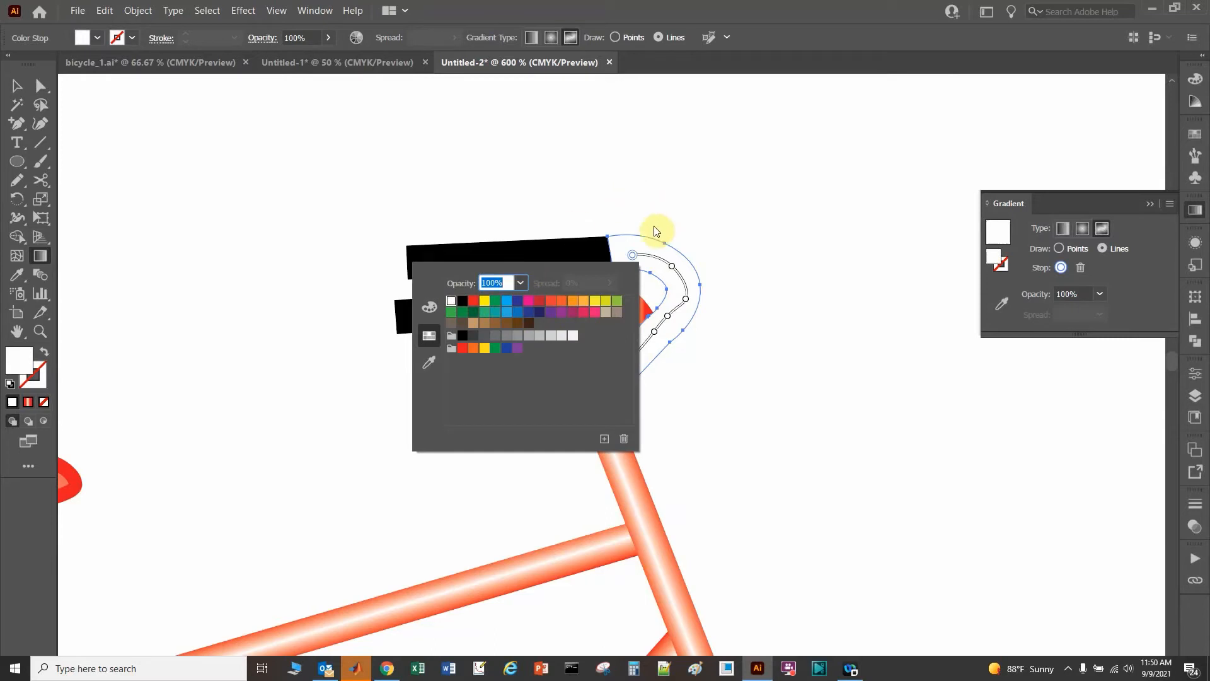
click(634, 243)
drag(628, 293, 631, 342)
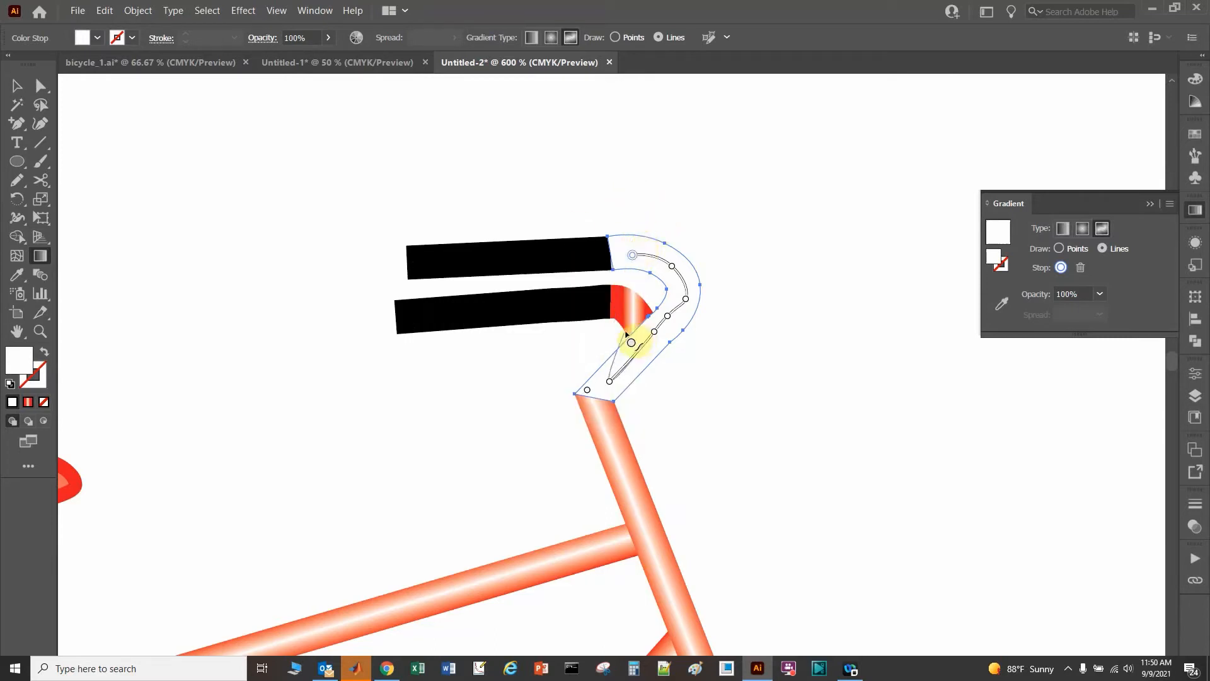
key(Escape)
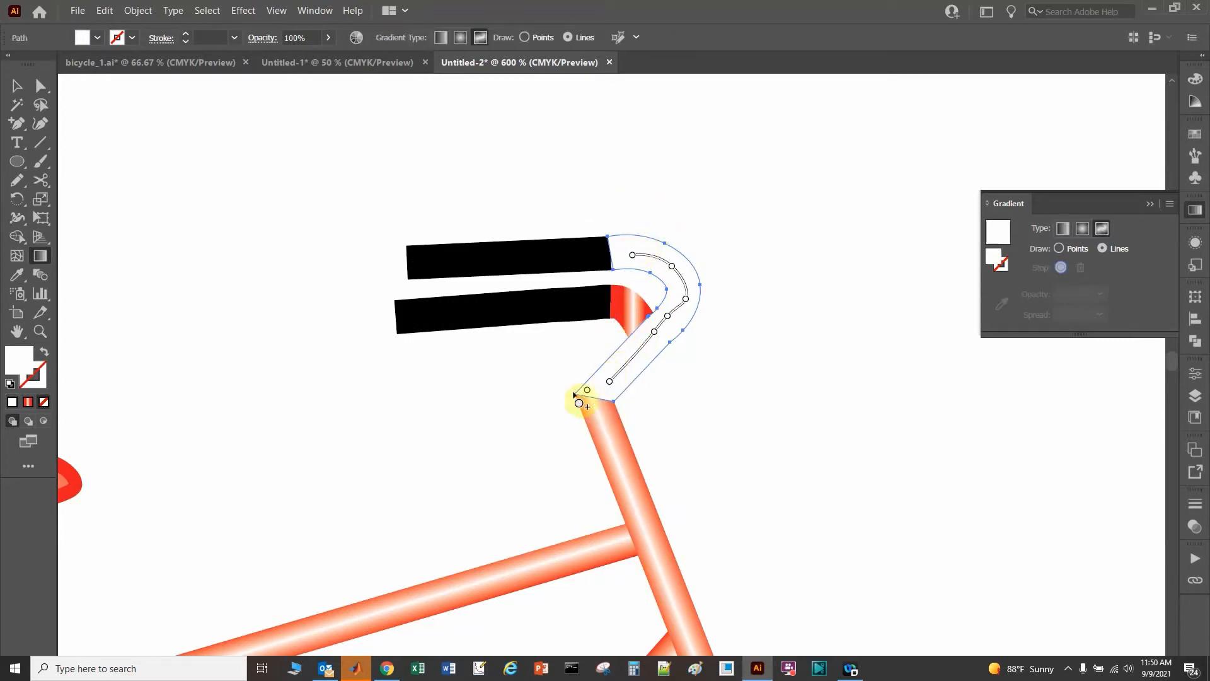
Recolor the separate stop at the handlebar tube's lower corner with the light red sampled from the edge of the fork tube
click(587, 392)
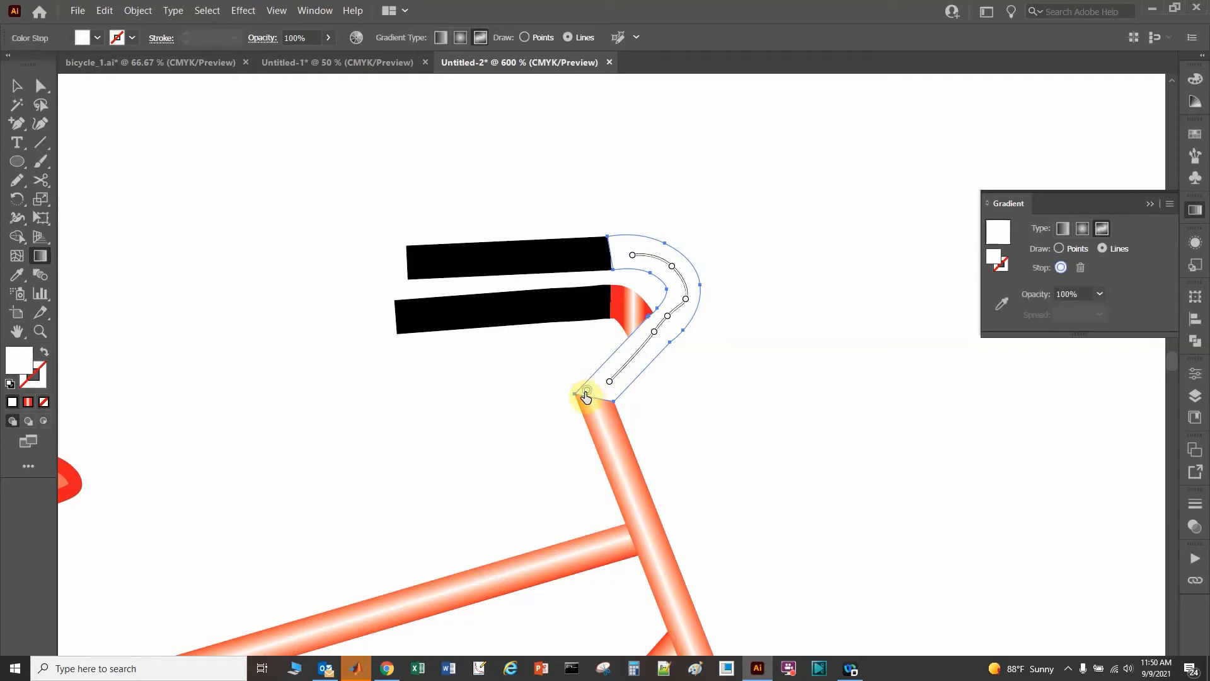
double_click(586, 394)
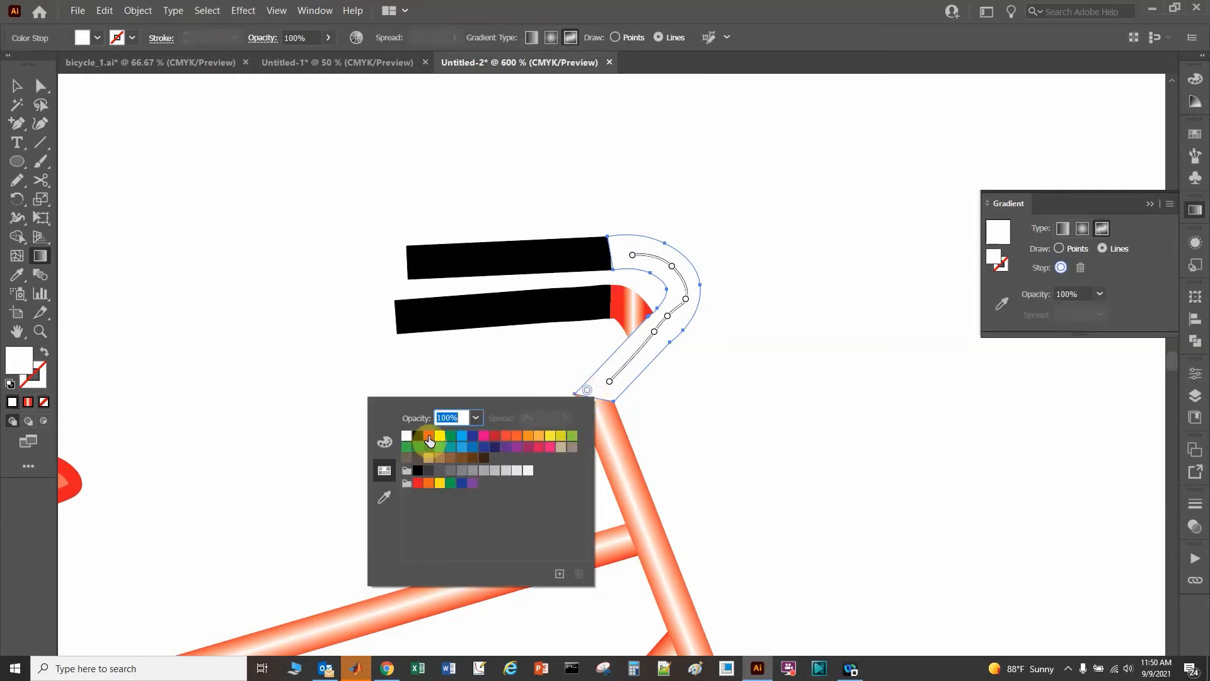
click(429, 438)
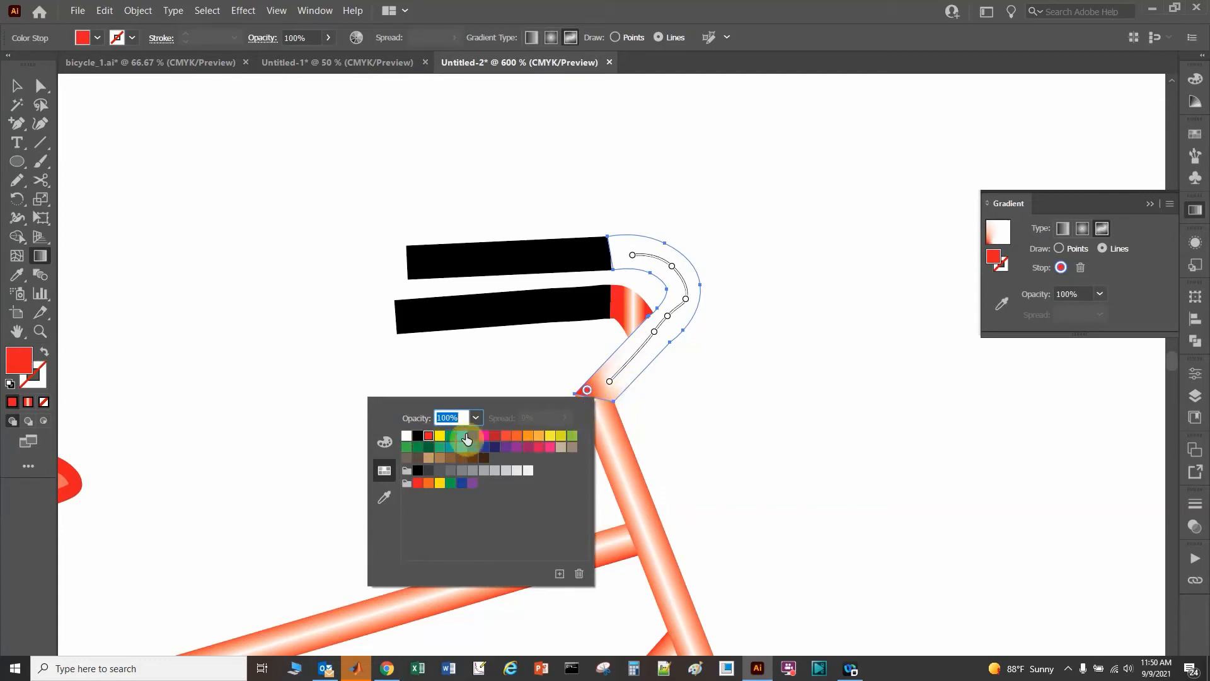
click(383, 499)
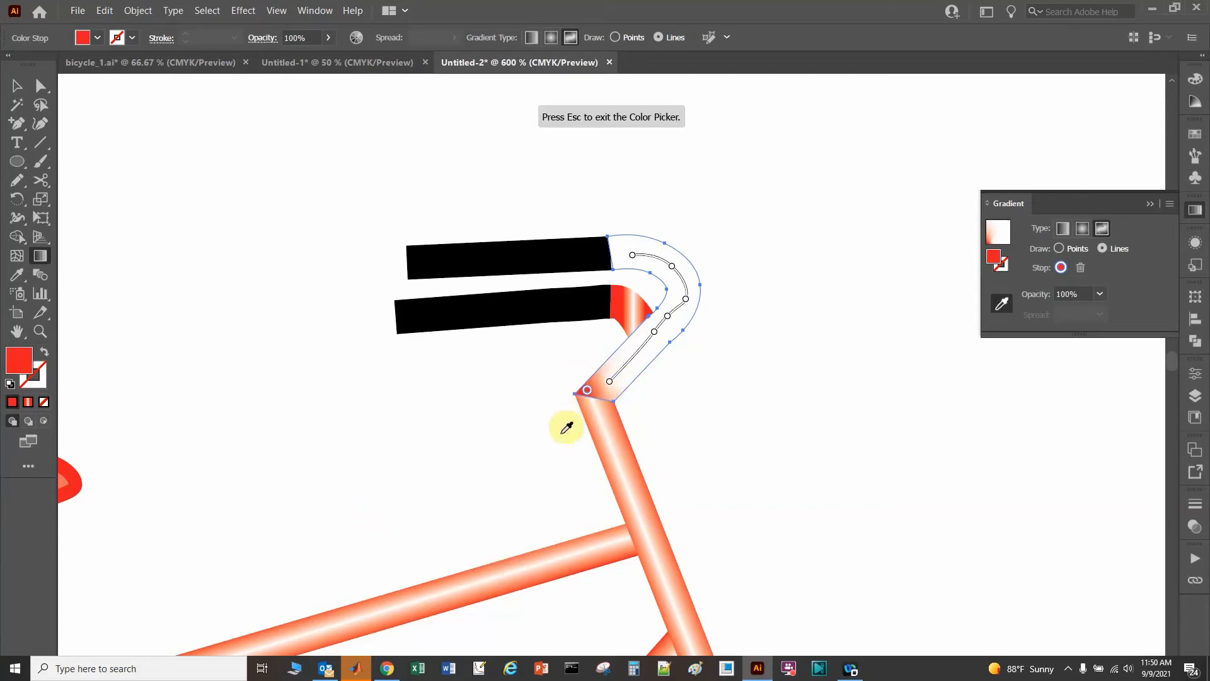
click(604, 437)
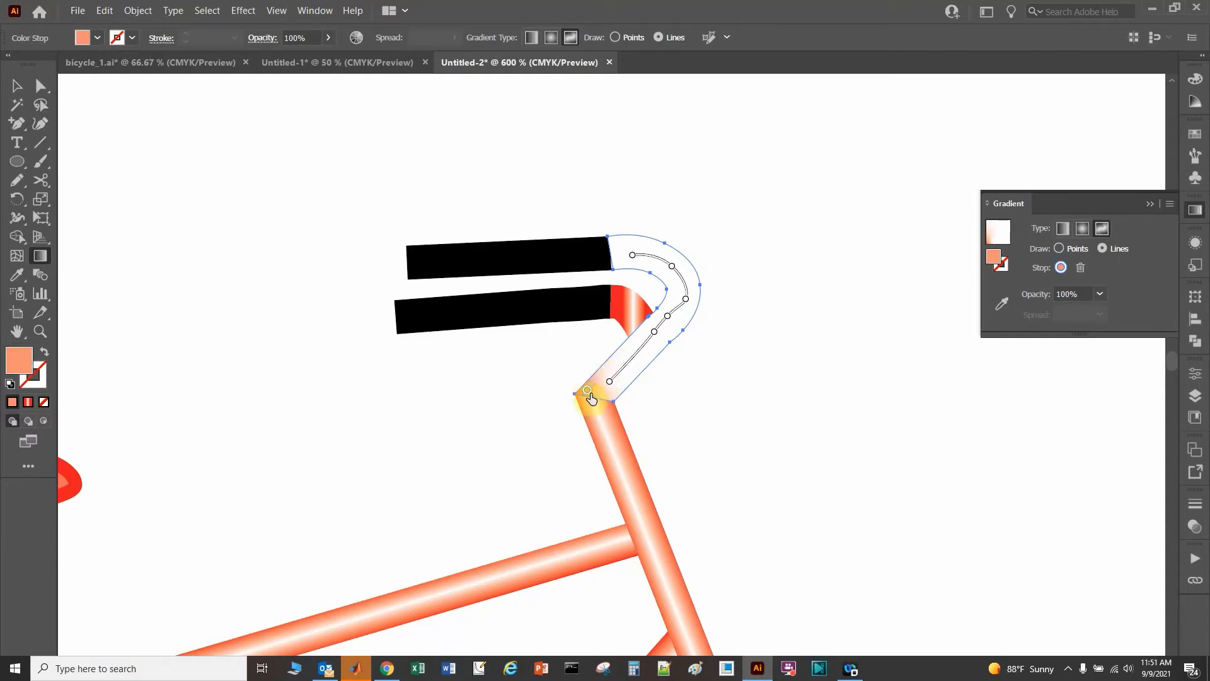
Draw a line of light red color stops along the handlebar tube's inner edge to the grip, and add a stop at its outer edge beside the grip
click(620, 351)
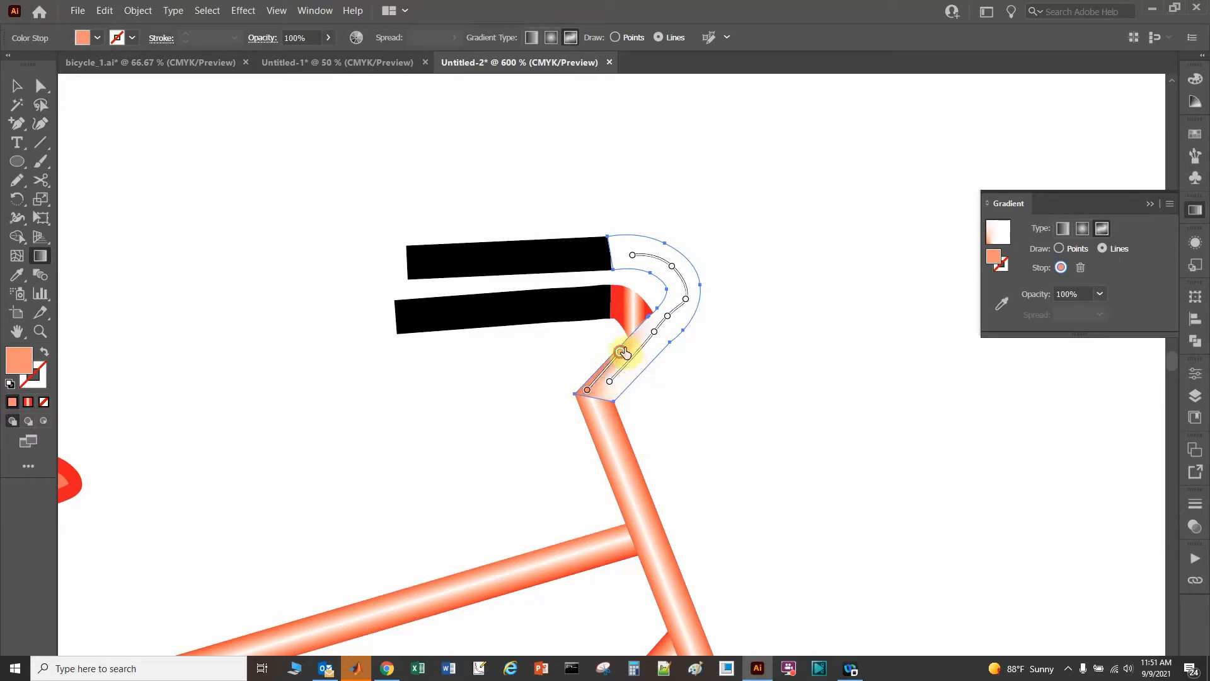
click(651, 319)
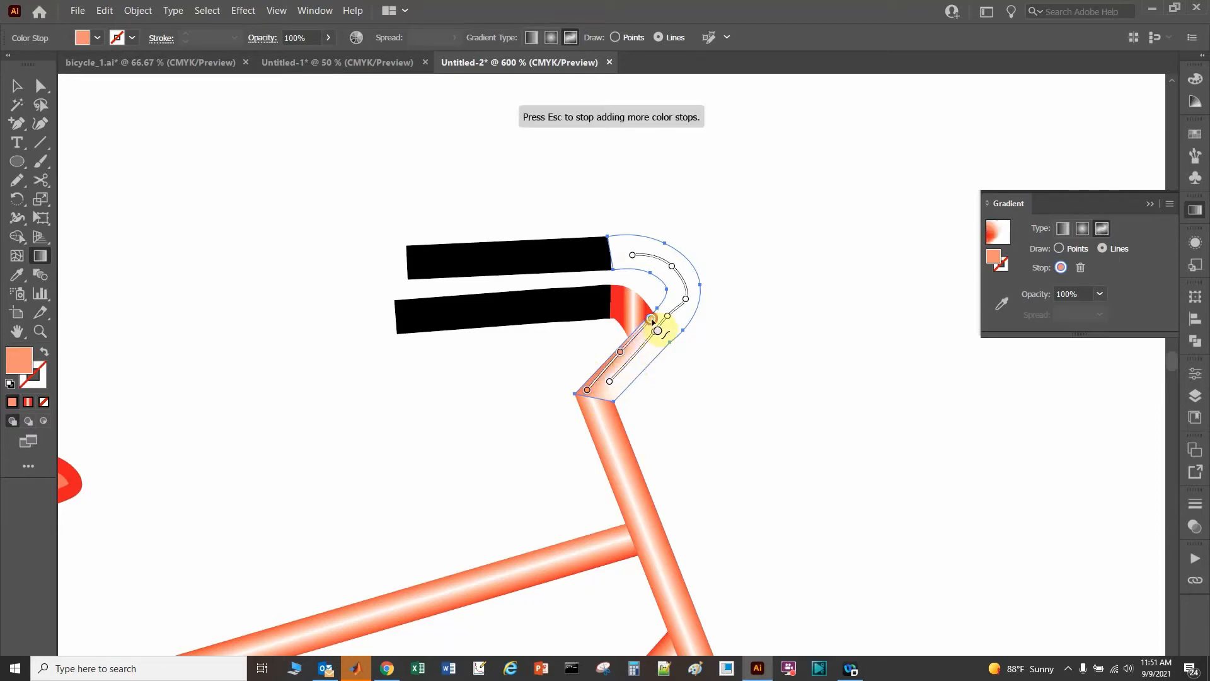
click(673, 290)
click(655, 268)
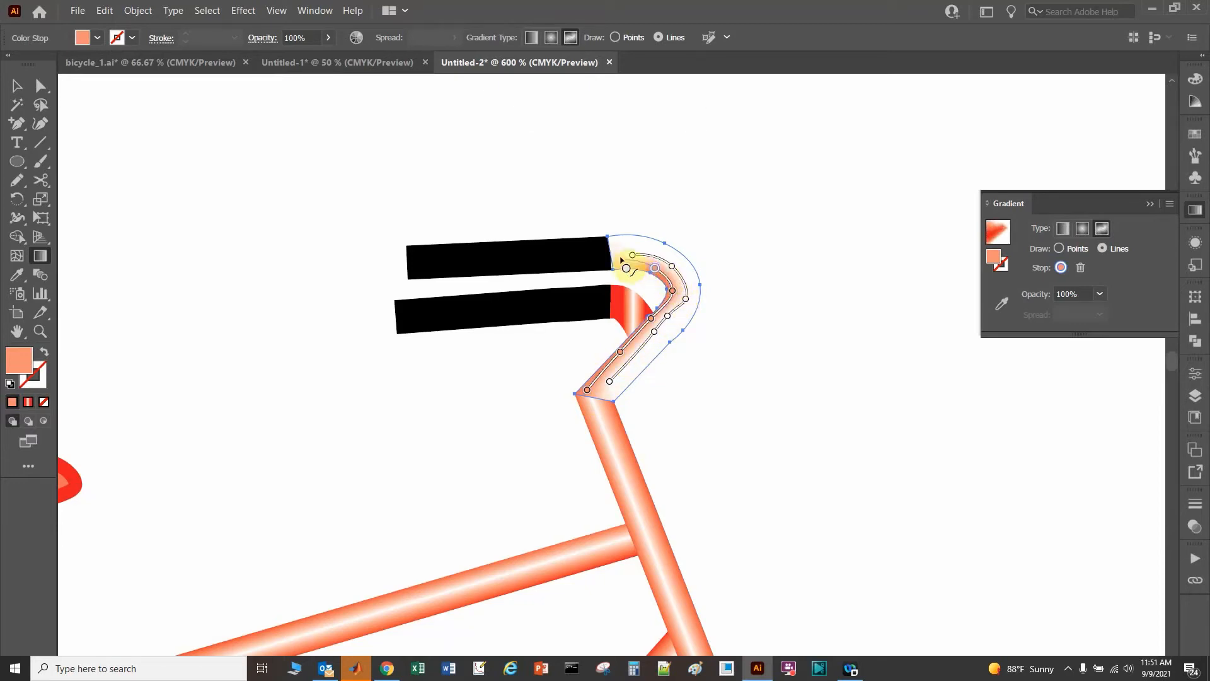
click(615, 264)
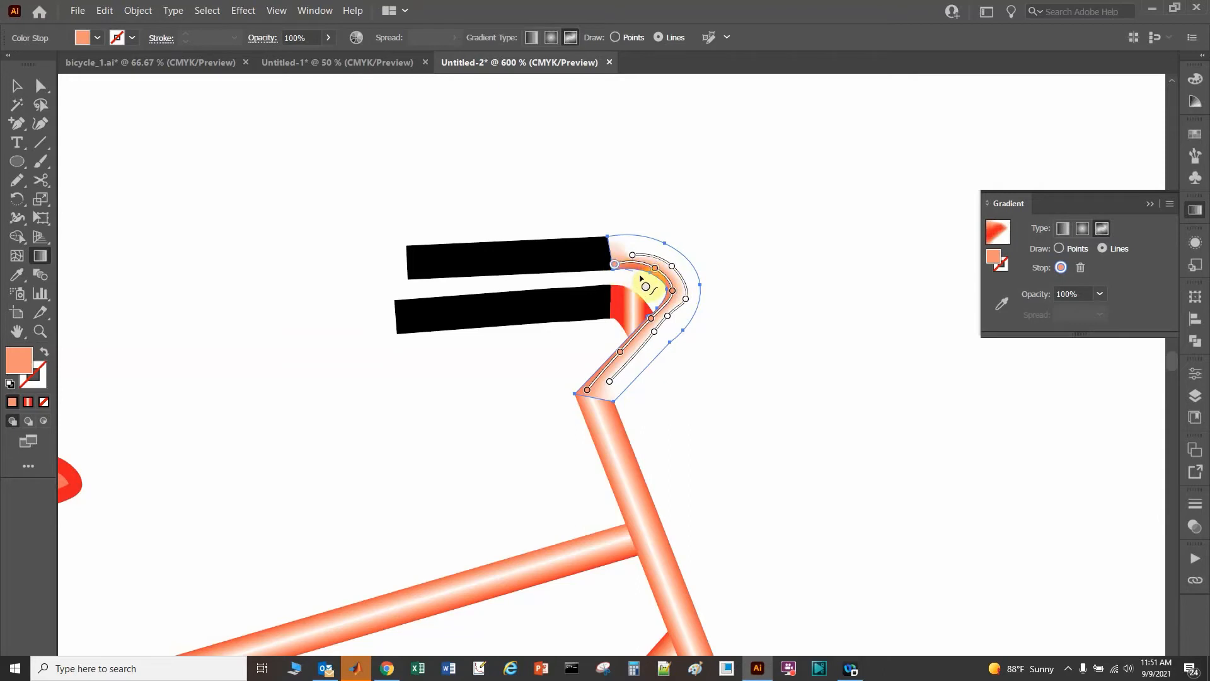
key(Escape)
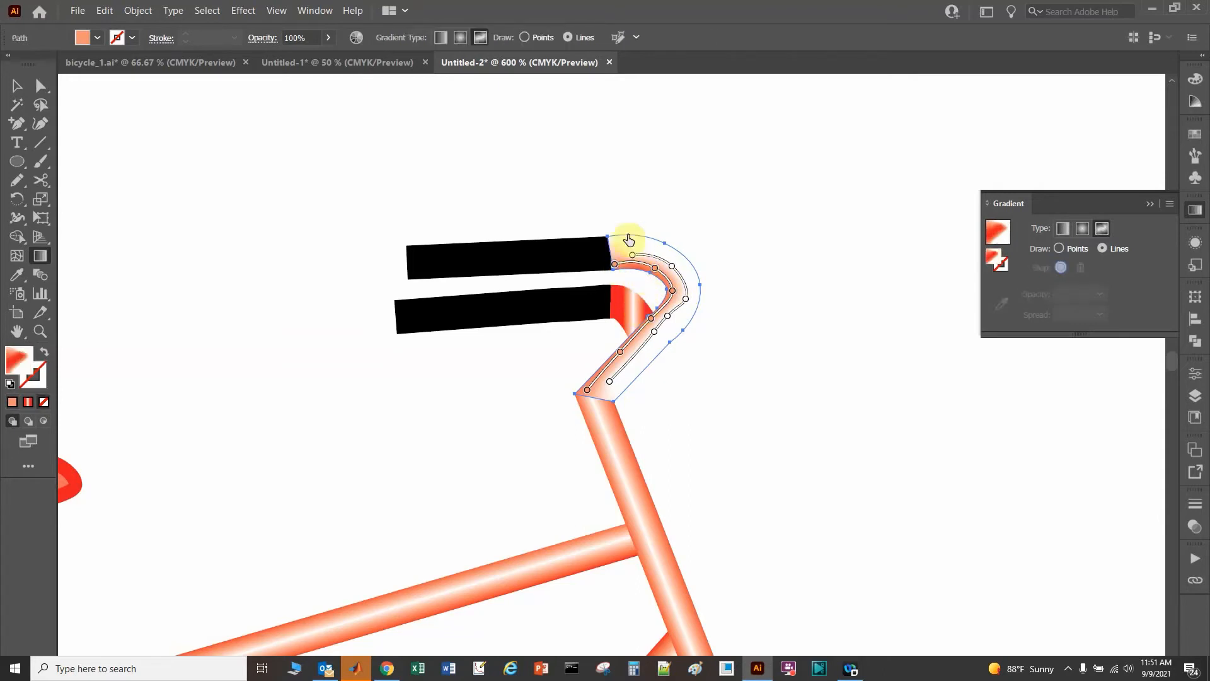
click(615, 238)
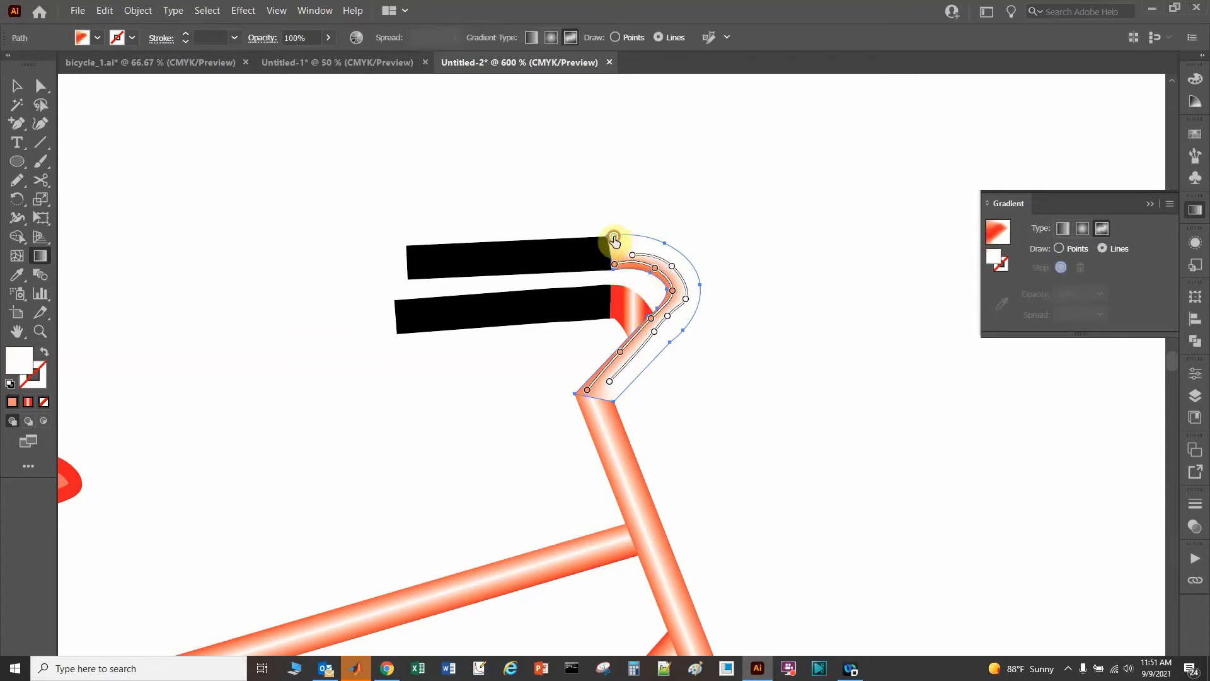
click(661, 242)
click(688, 264)
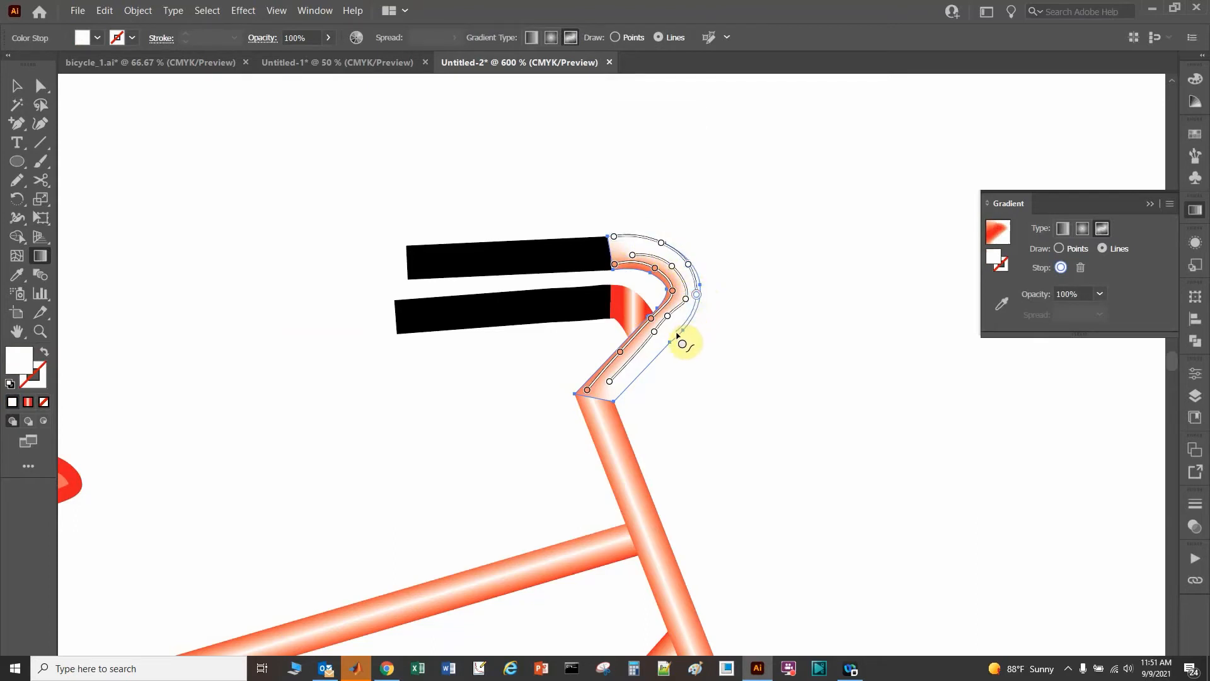
click(696, 295)
key(Escape)
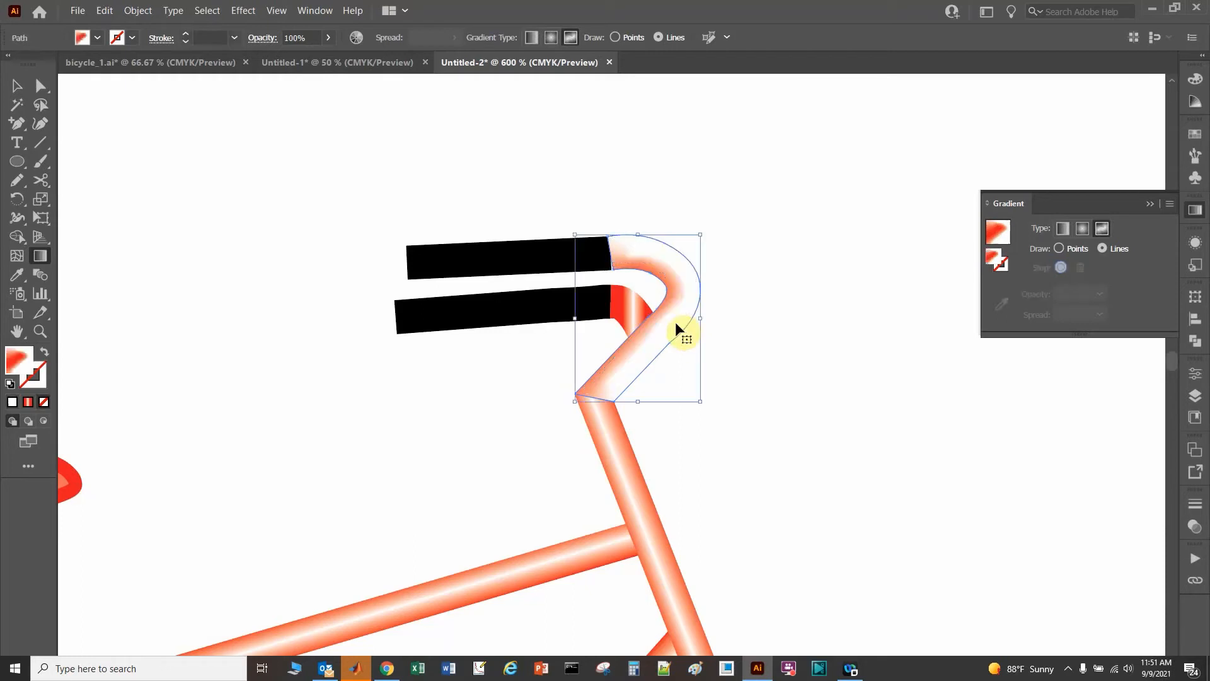
key(ctrl+z)
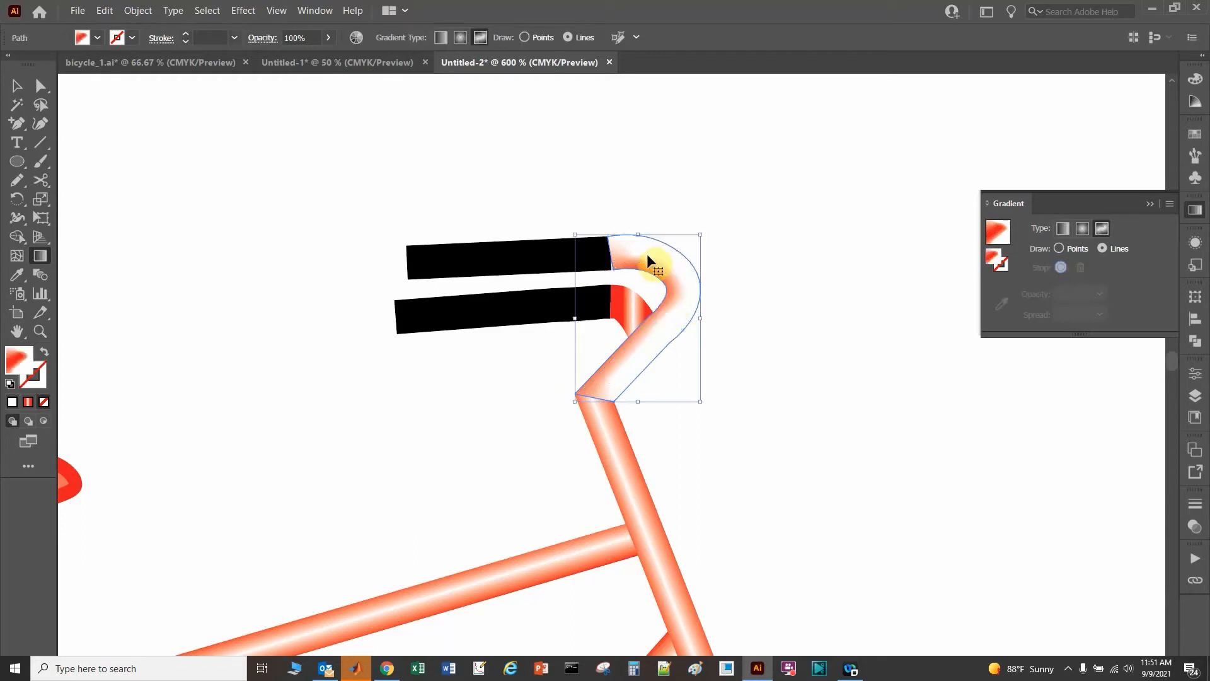
key(ctrl+z)
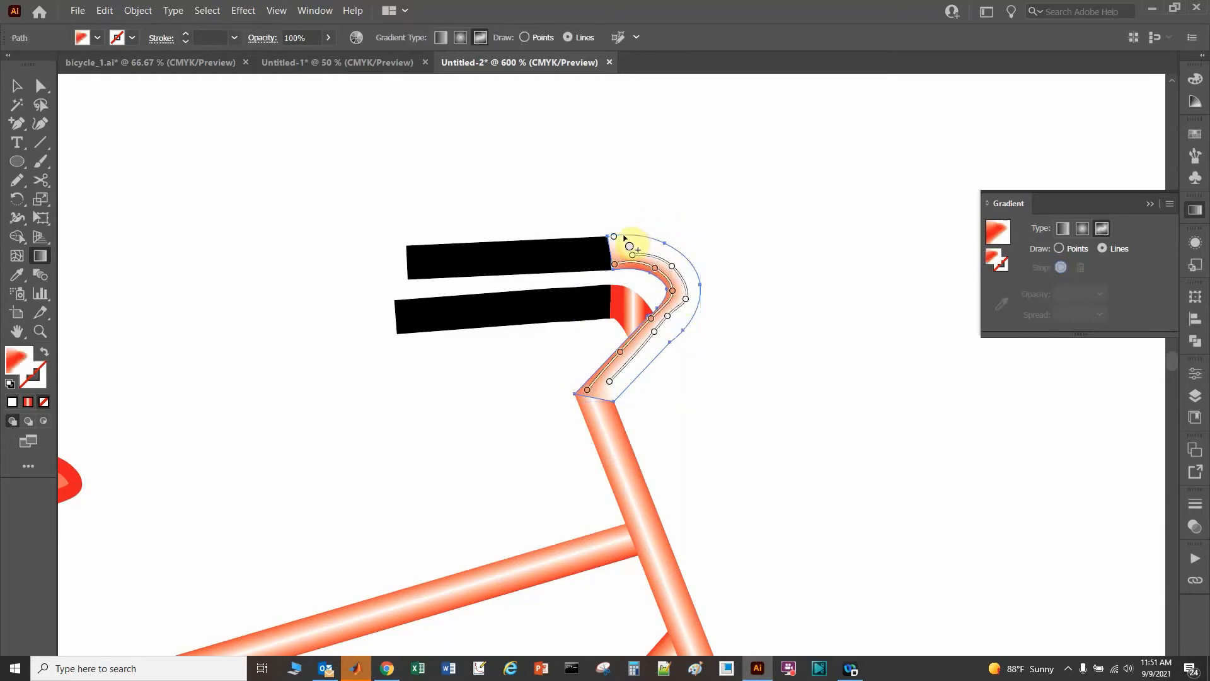
Recolor the outer-edge stop beside the grip with the light red sampled from the edge of the fork tube
double_click(614, 237)
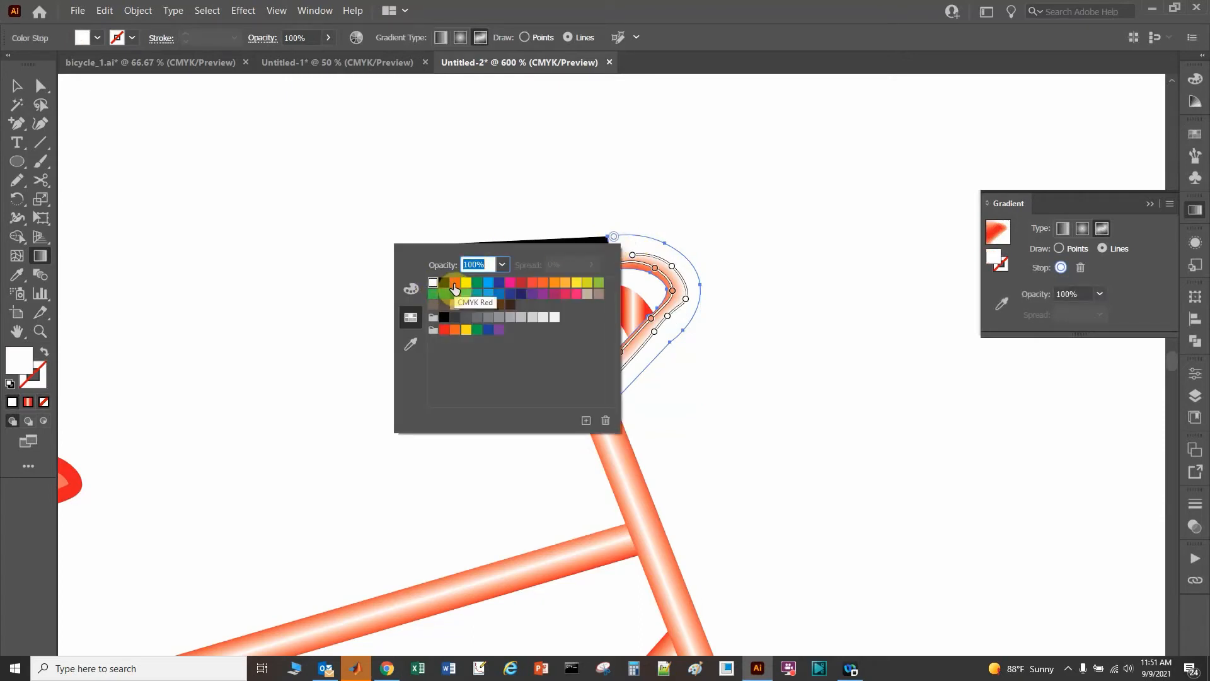
click(416, 355)
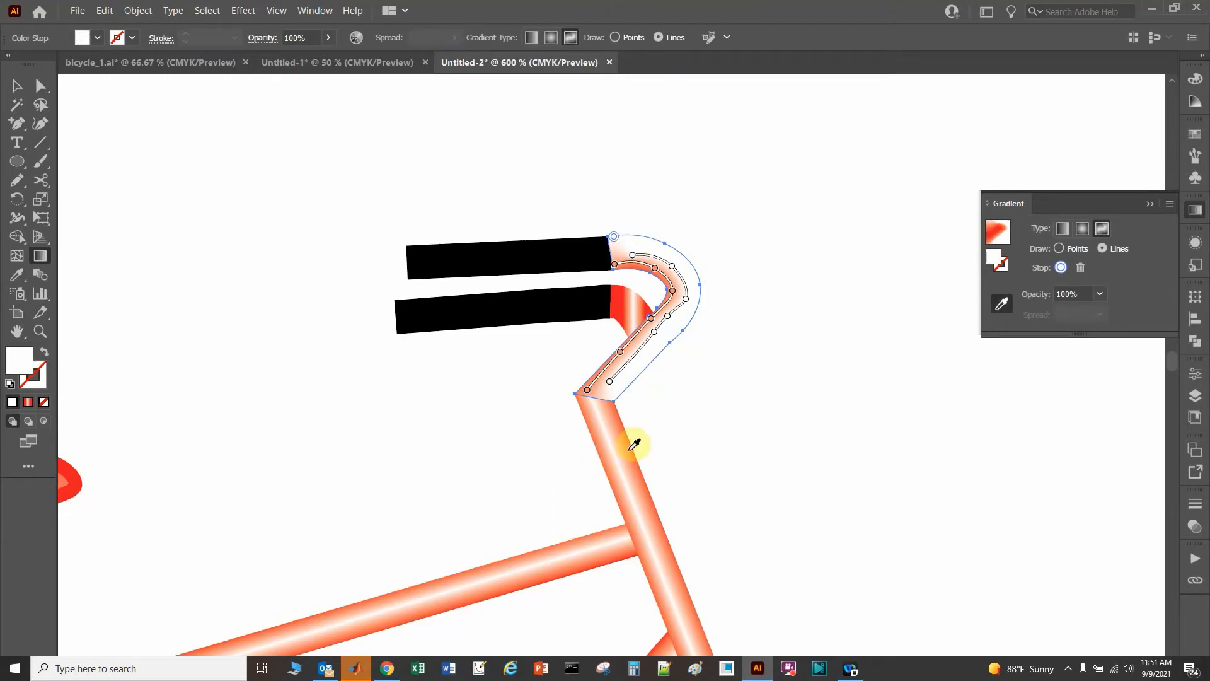
click(632, 445)
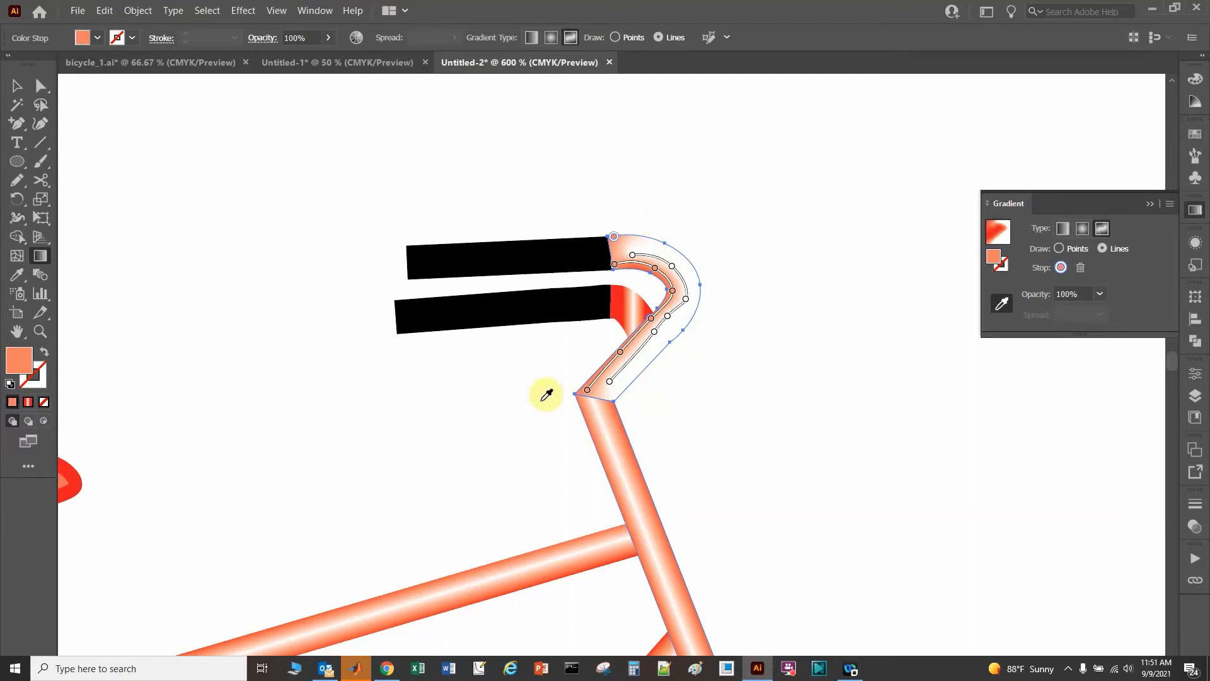
Extend the light red line of color stops along the handlebar's outer edge, around the bend and down to the stem base, and finish editing
click(646, 240)
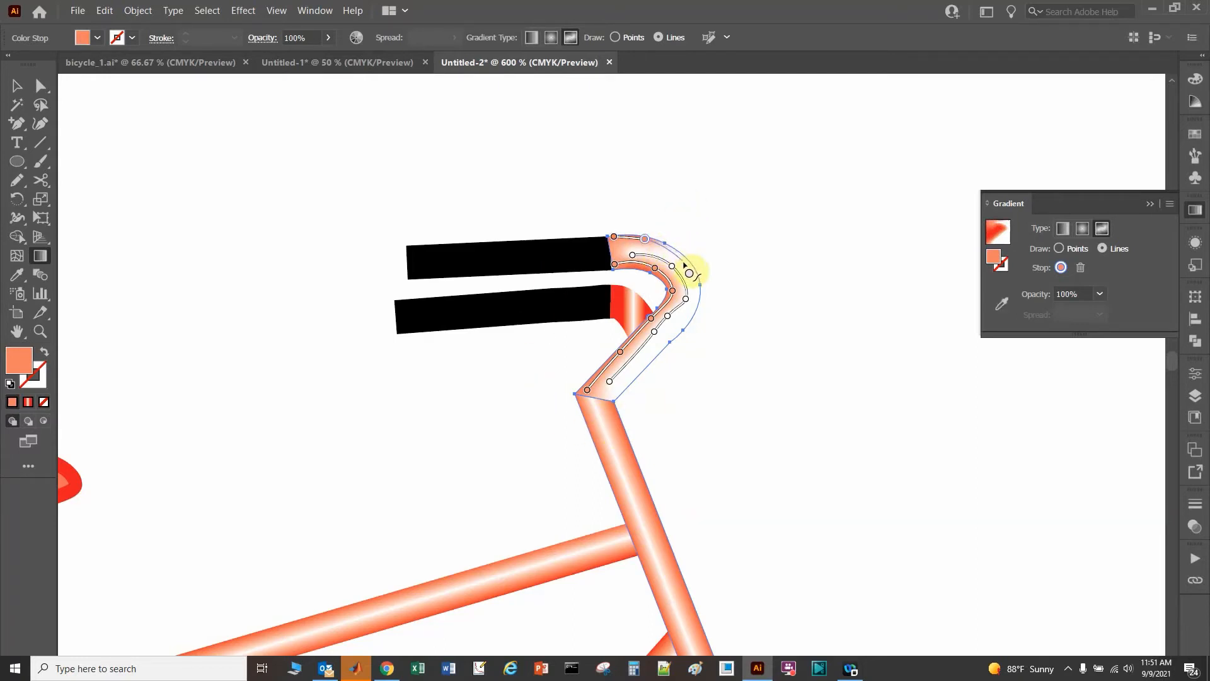
click(684, 262)
click(696, 295)
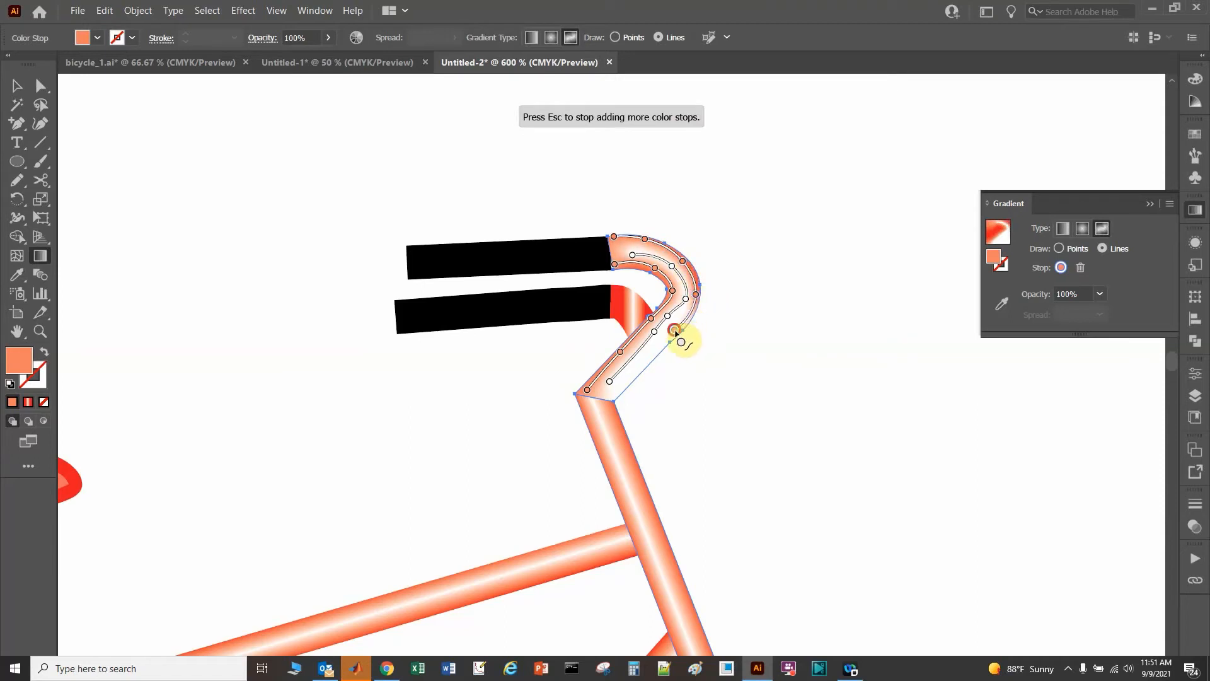
click(636, 374)
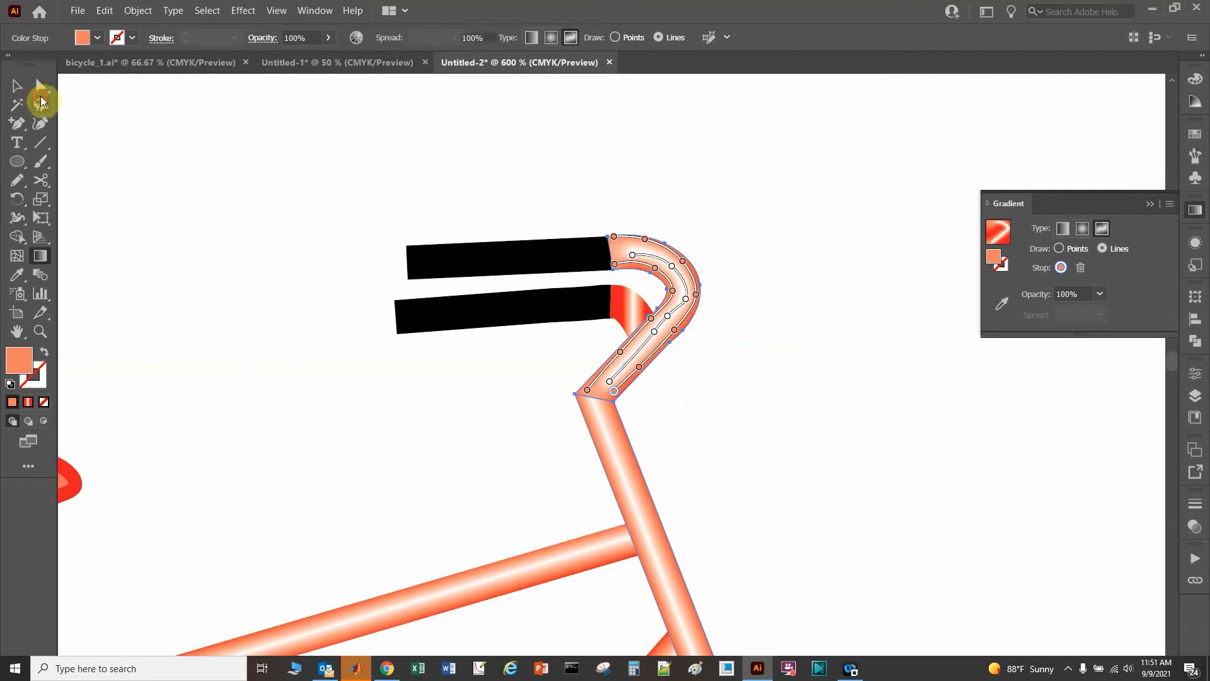
click(41, 86)
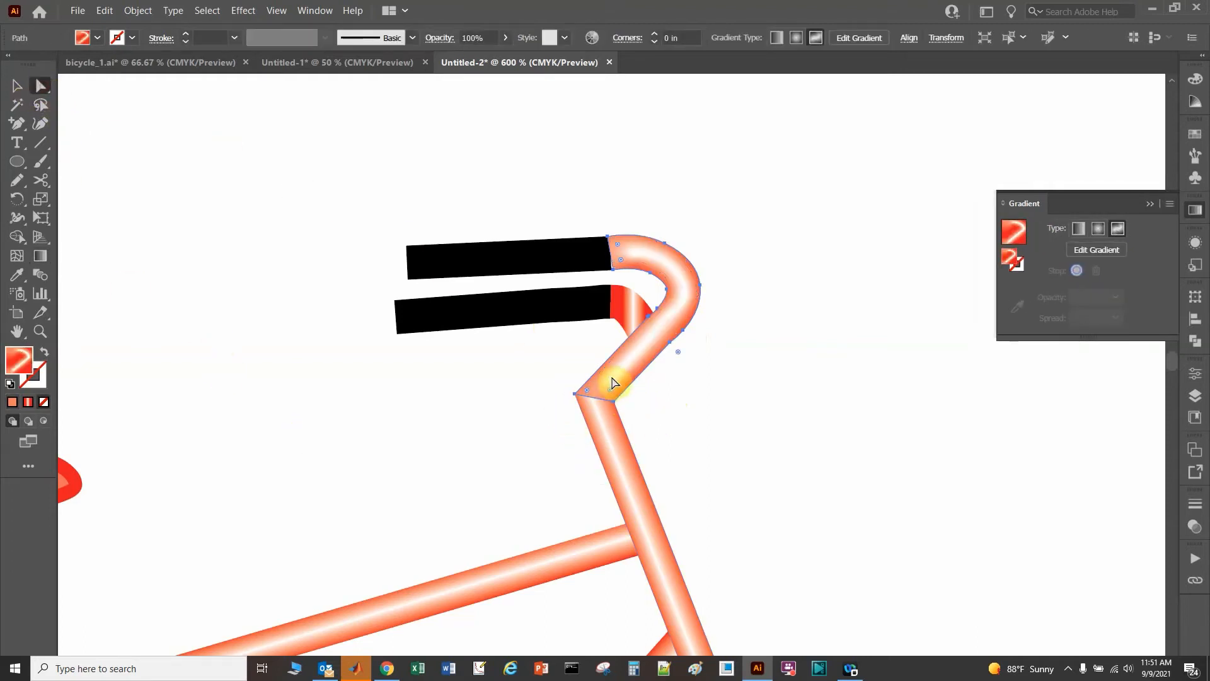
Reopen the handlebar's freeform gradient and move the center line's lowest white stop down to the joint with the fork tube
click(1100, 249)
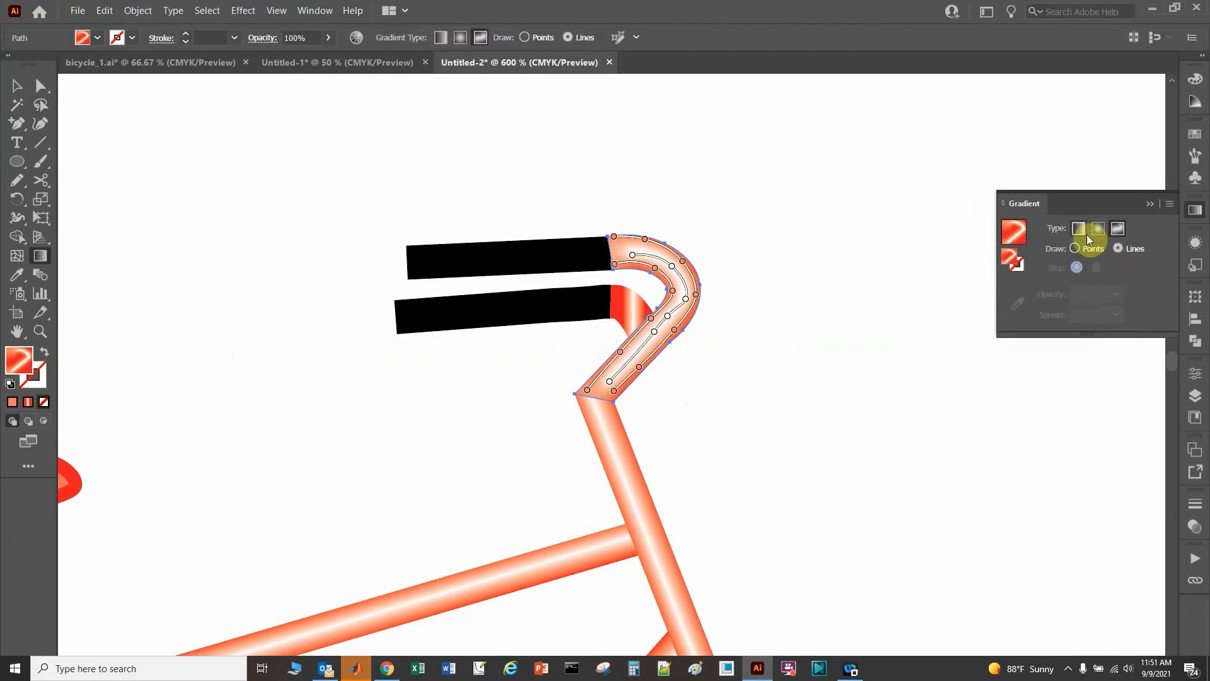
click(609, 385)
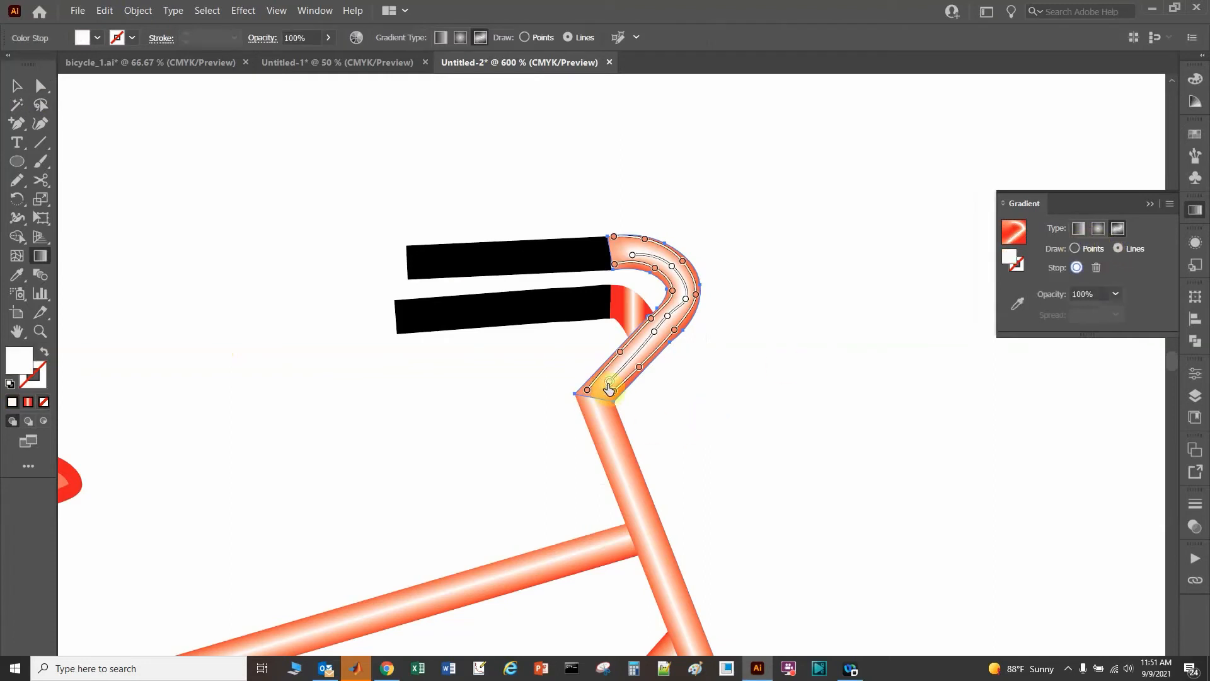
click(596, 398)
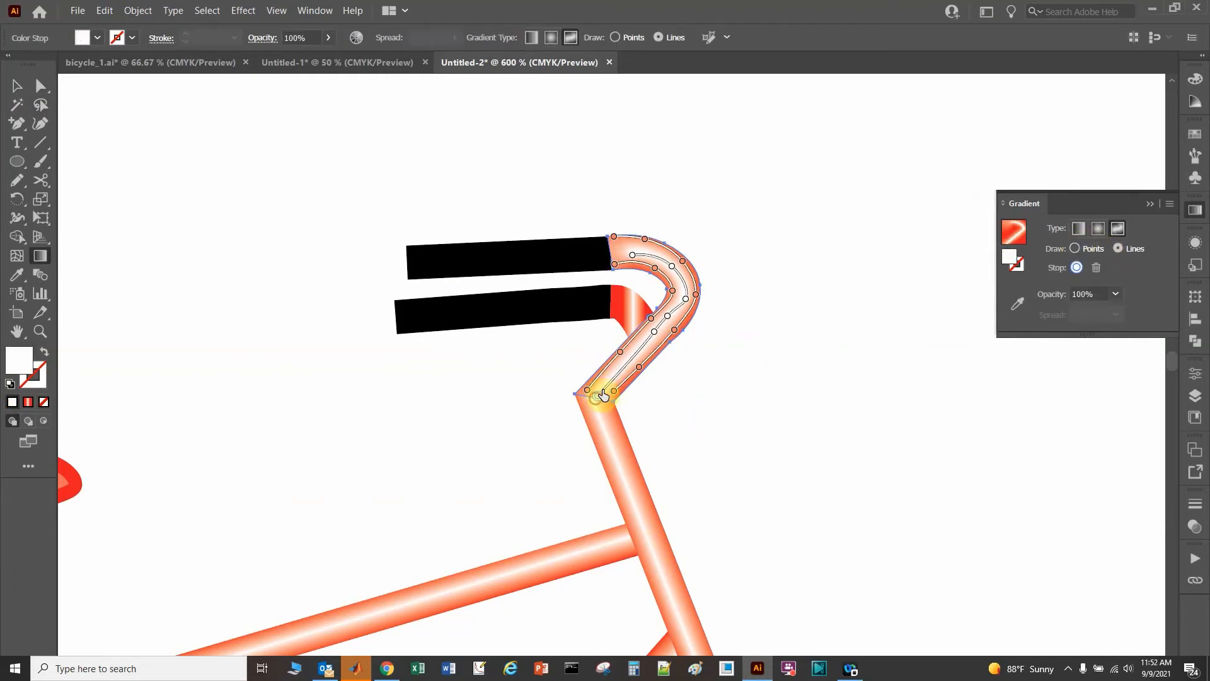
Try to move the center line's topmost white stop closer to the grip
click(633, 258)
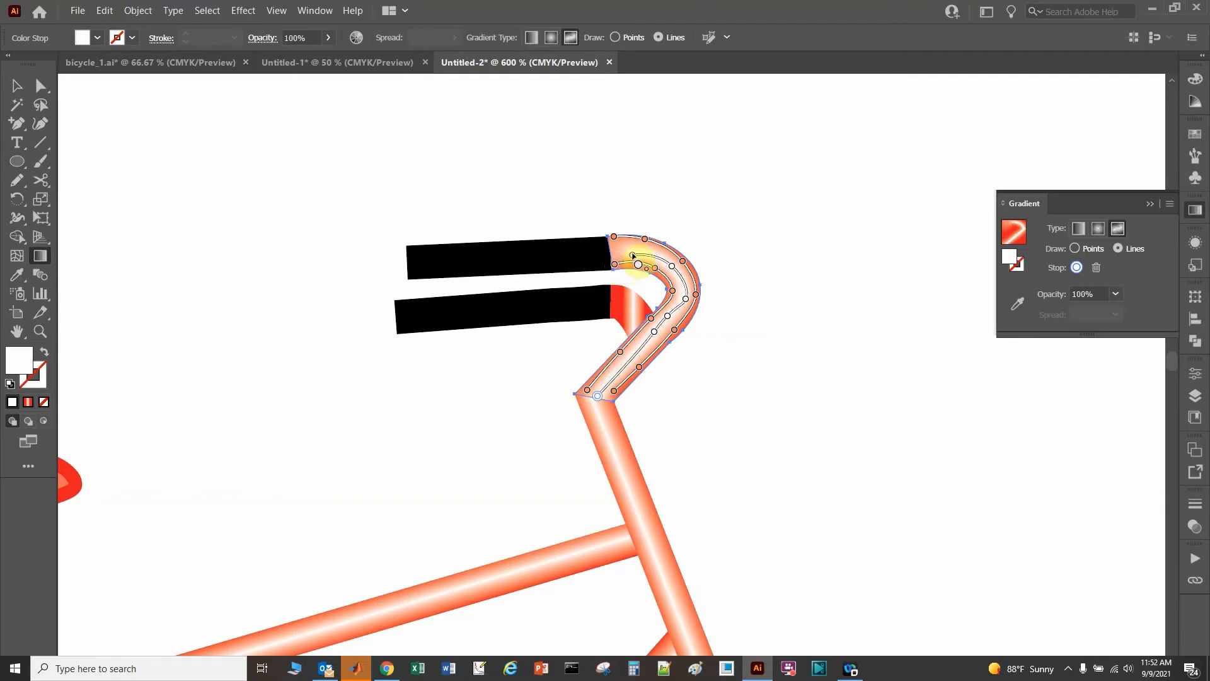
drag(633, 256, 615, 243)
click(756, 365)
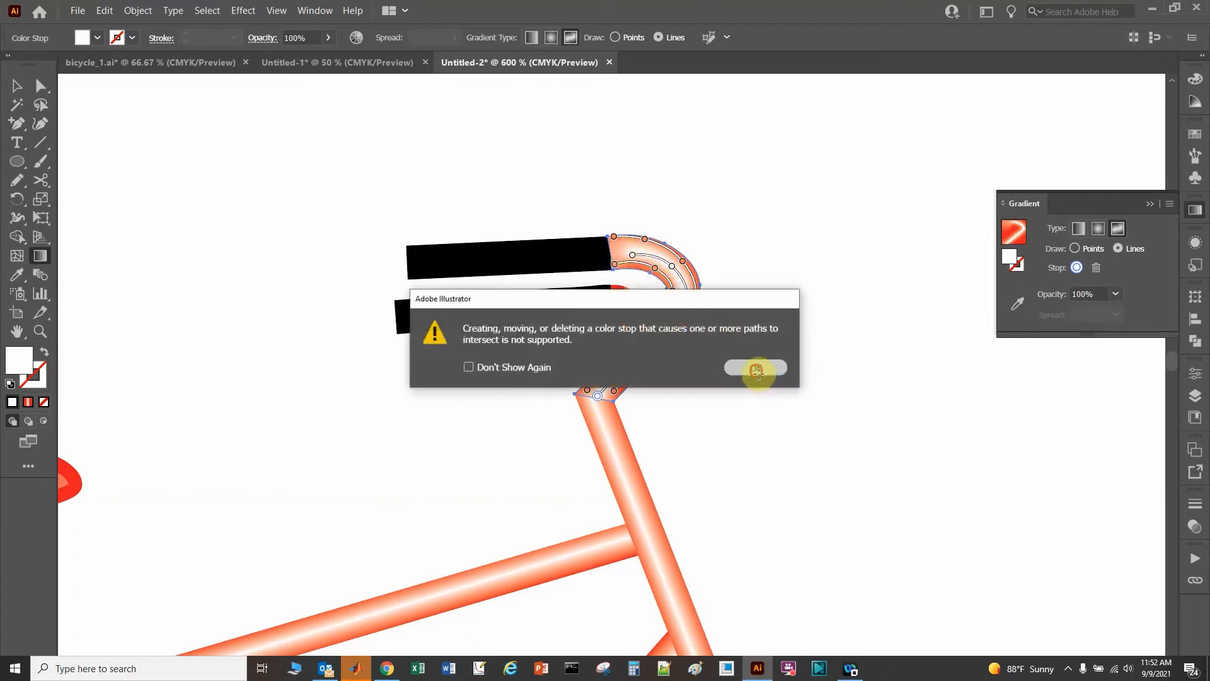
click(633, 257)
click(767, 365)
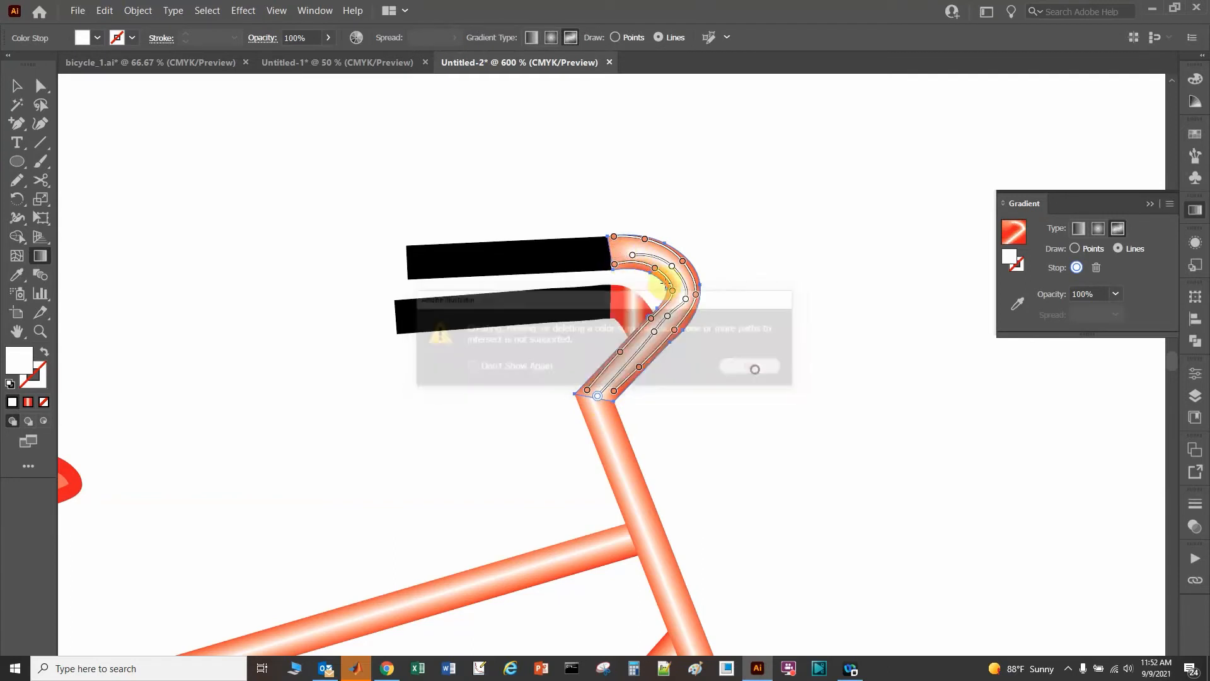
click(633, 255)
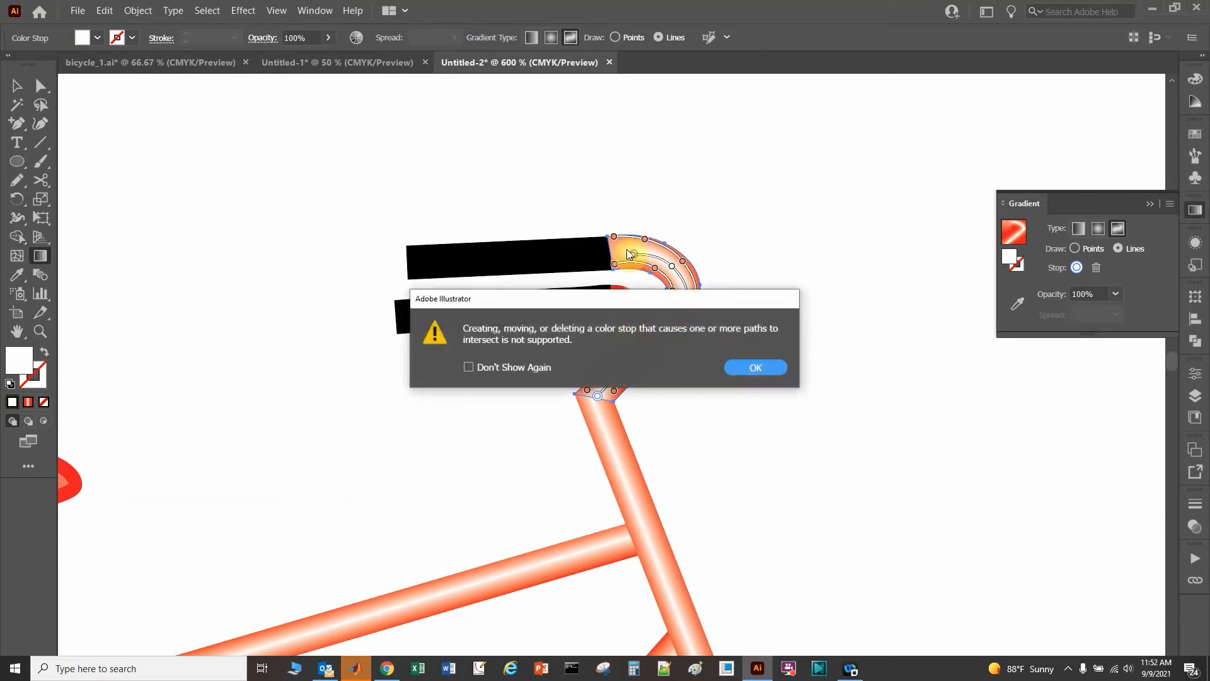
click(754, 367)
mouse_move(638, 258)
mouse_down()
mouse_move(659, 305)
mouse_move(637, 276)
mouse_up()
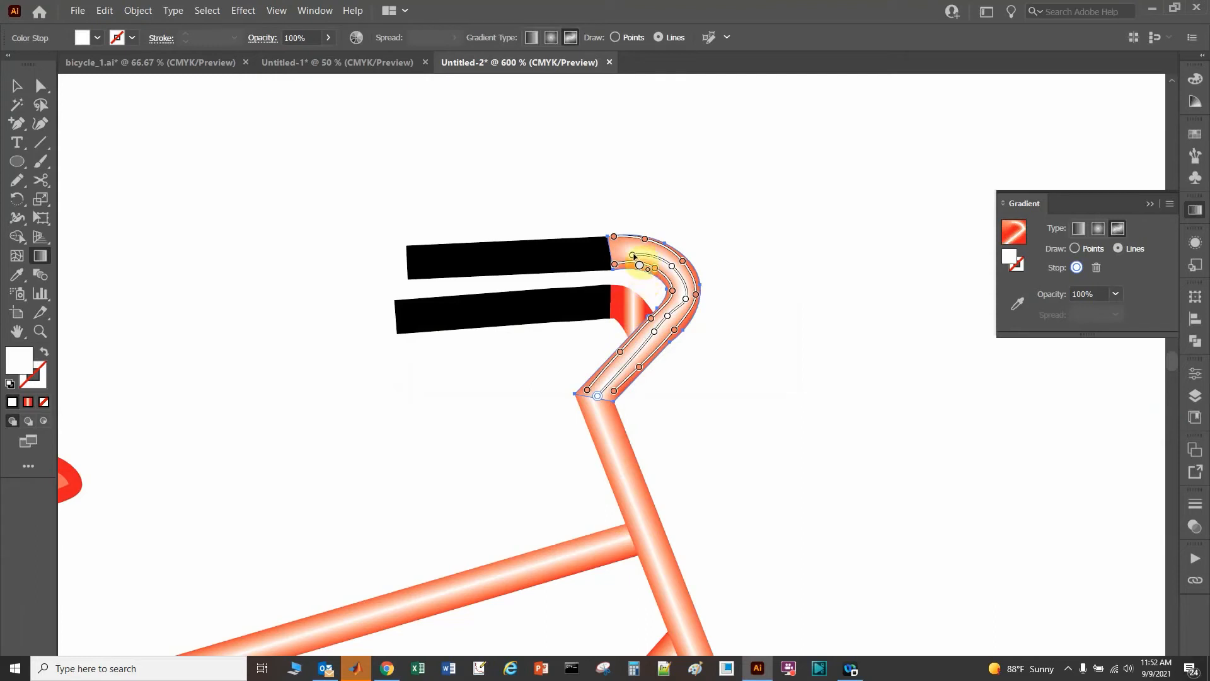
click(597, 396)
drag(633, 256, 624, 255)
click(750, 368)
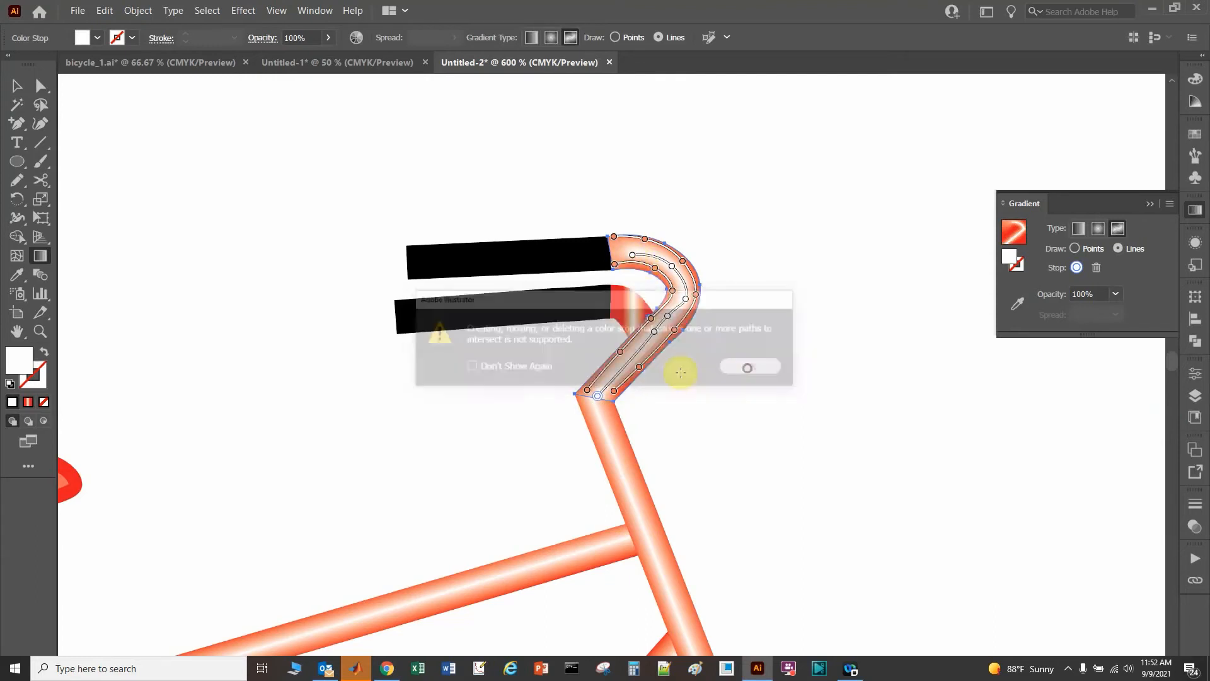
Move the center line's topmost white stop to the grip's edge, midway between the two light red lines, and deselect the handlebar
click(633, 256)
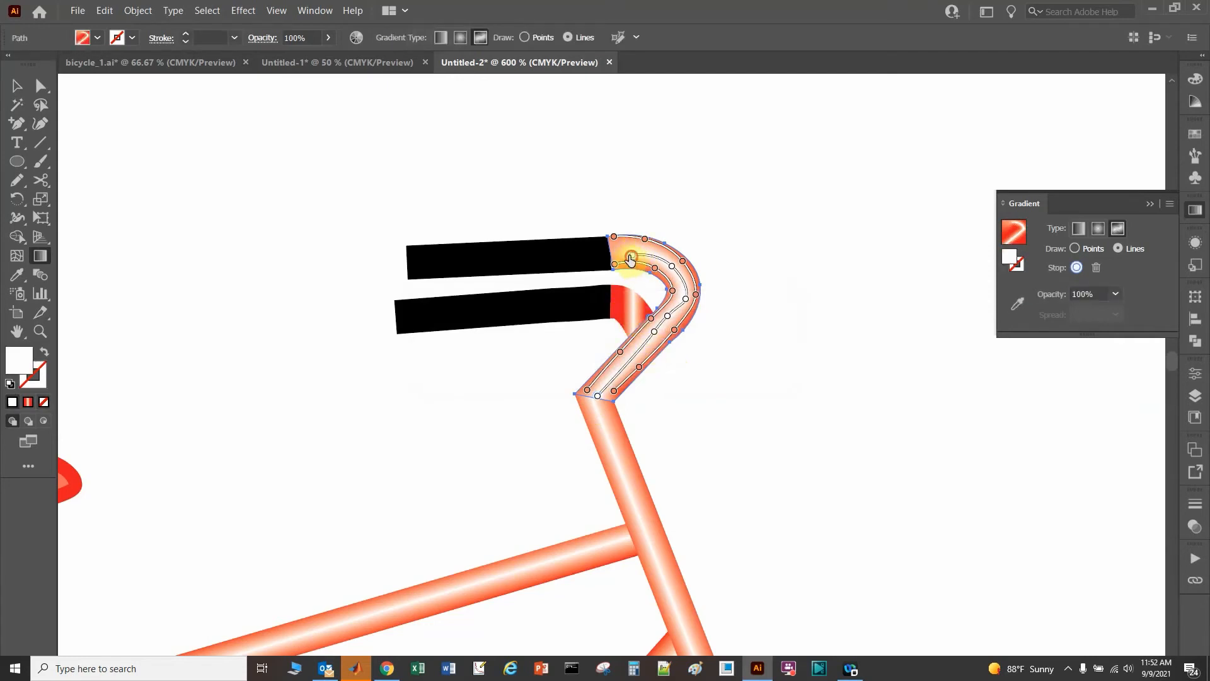
drag(632, 258, 616, 250)
click(667, 322)
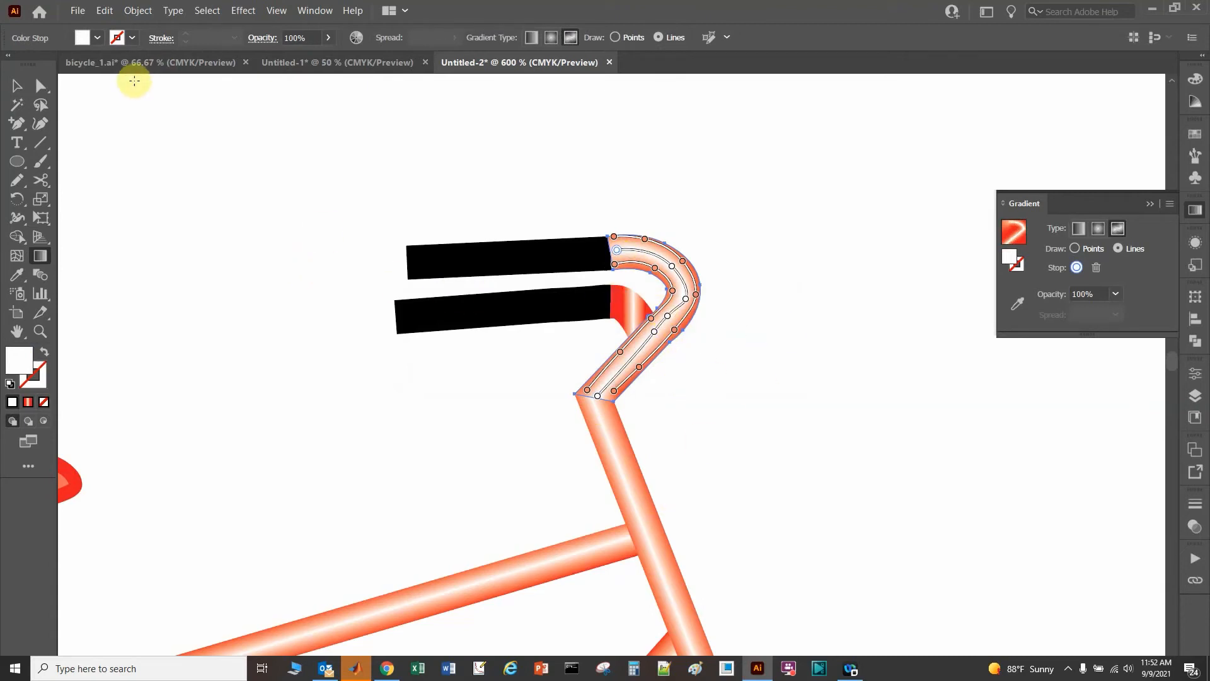
click(16, 85)
click(616, 184)
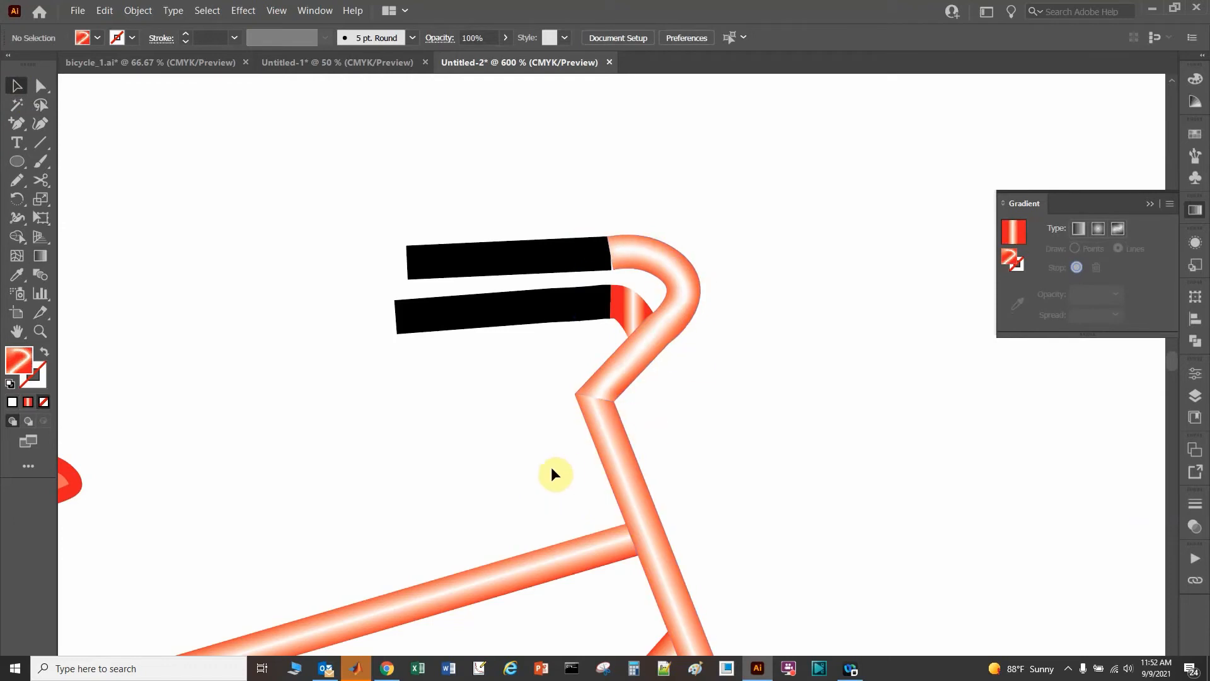
Angle the rear handlebar tube's linear gradient to about 49° and spread its red stops to the gradient's start and about 83%
click(626, 314)
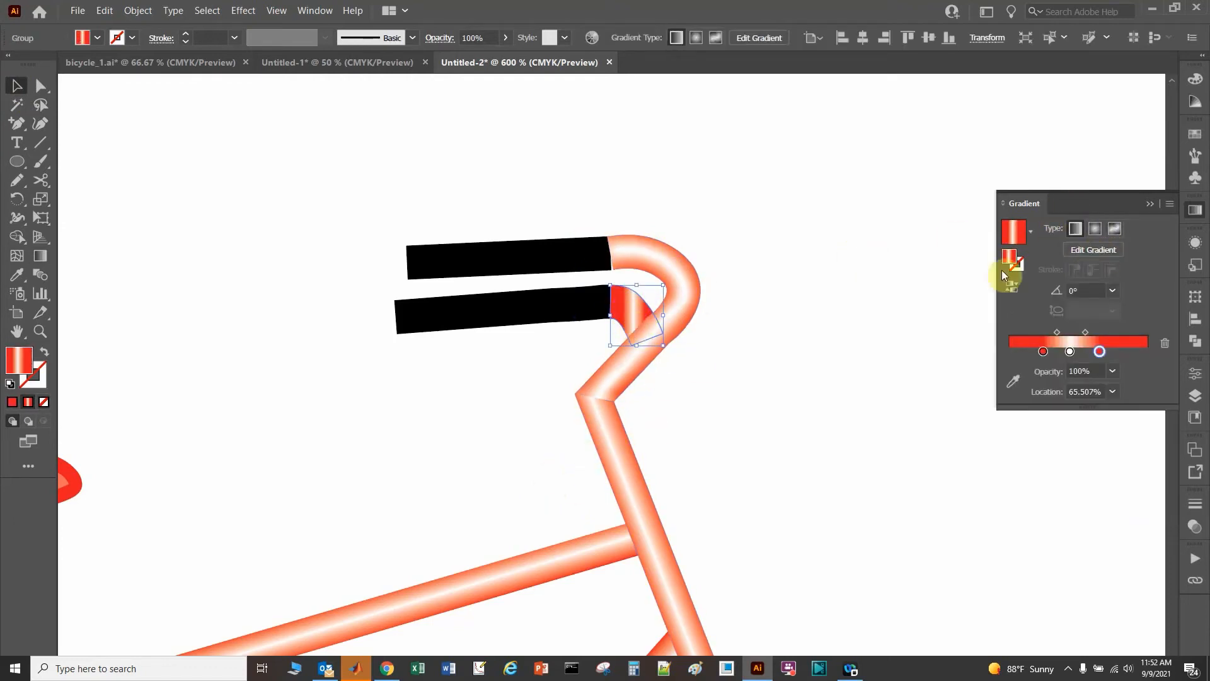
click(1117, 250)
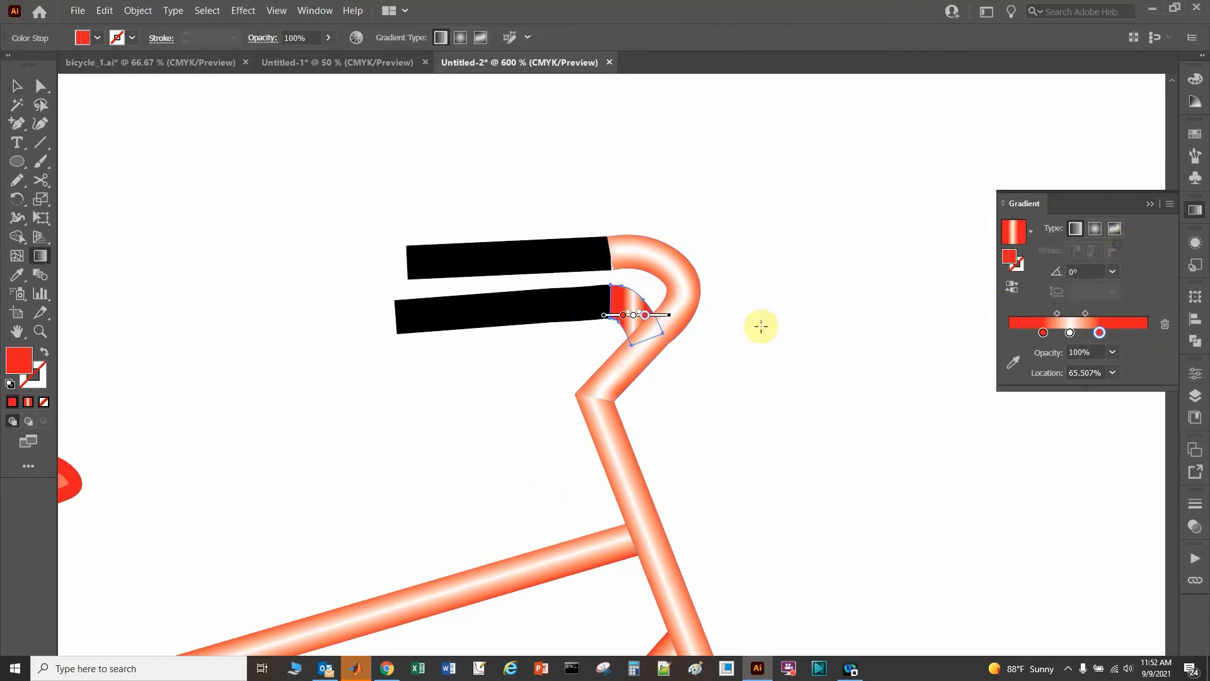
drag(673, 315, 647, 288)
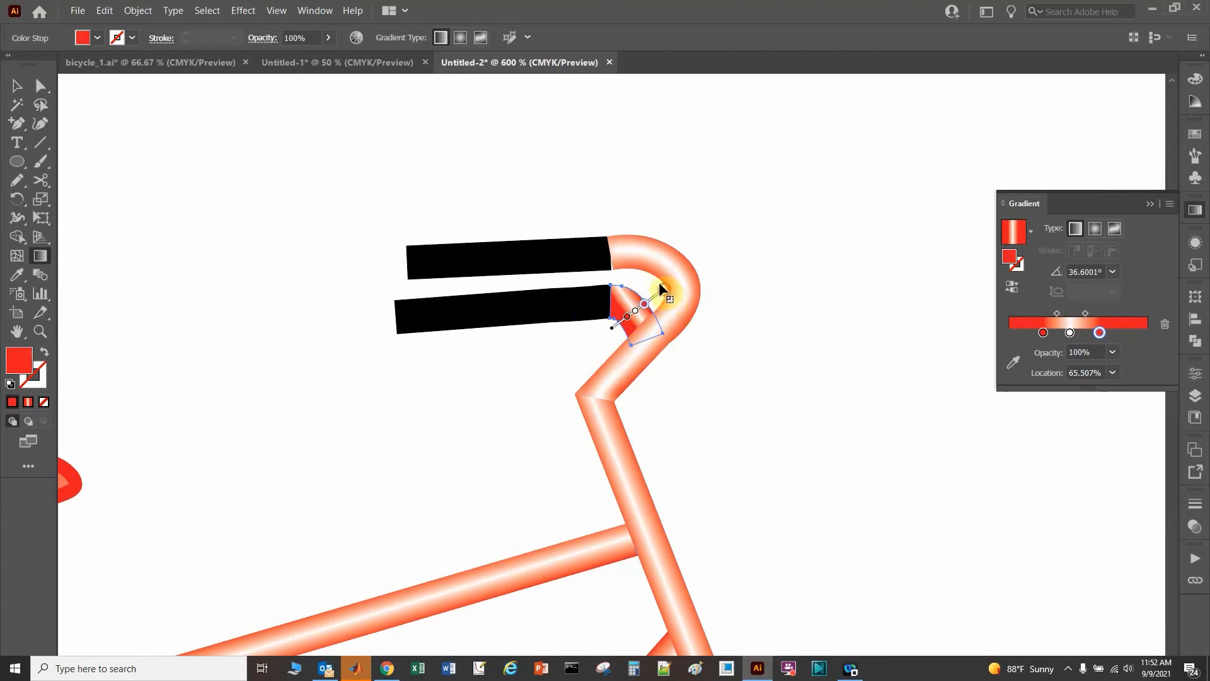
mouse_move(665, 285)
mouse_down()
mouse_move(657, 279)
mouse_move(621, 329)
mouse_move(652, 300)
mouse_up()
click(647, 303)
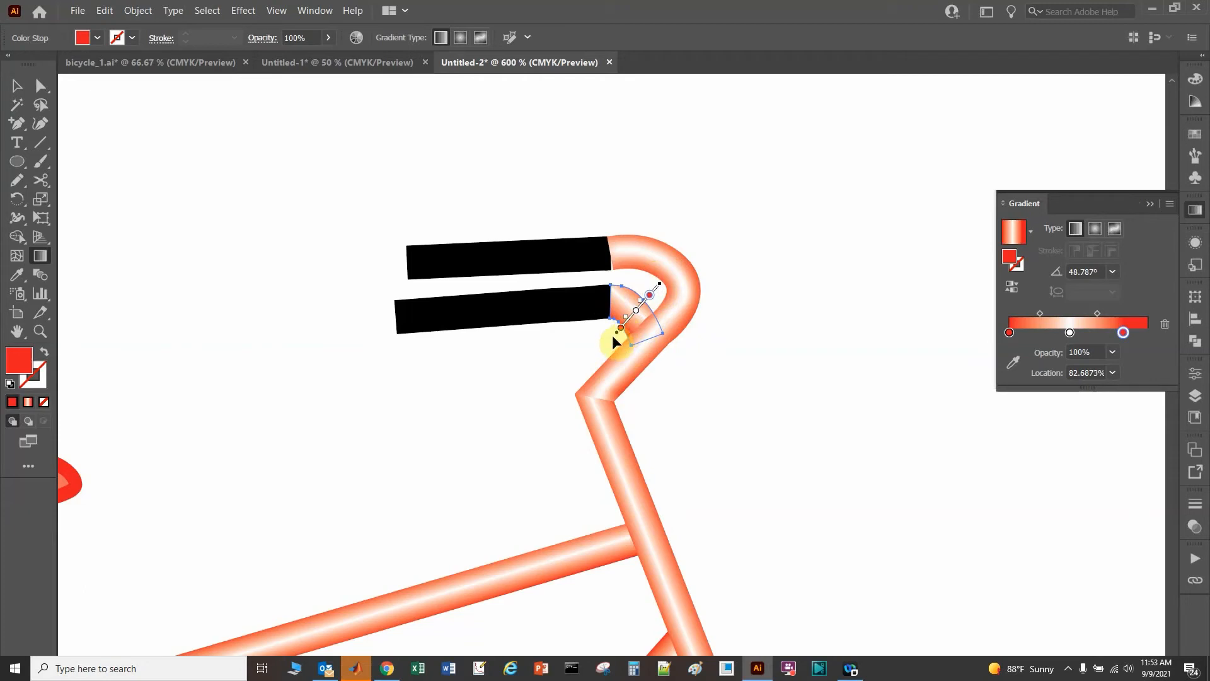
drag(614, 331, 612, 335)
click(17, 85)
click(405, 167)
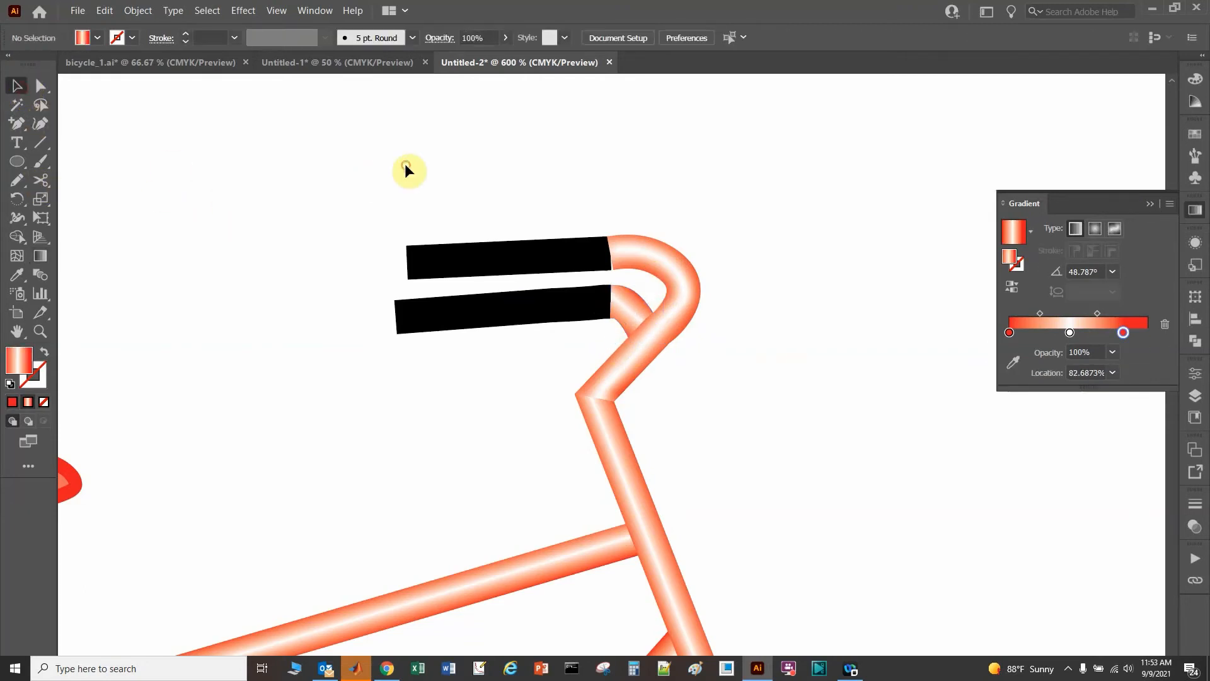
scroll(467, 354, down, 6)
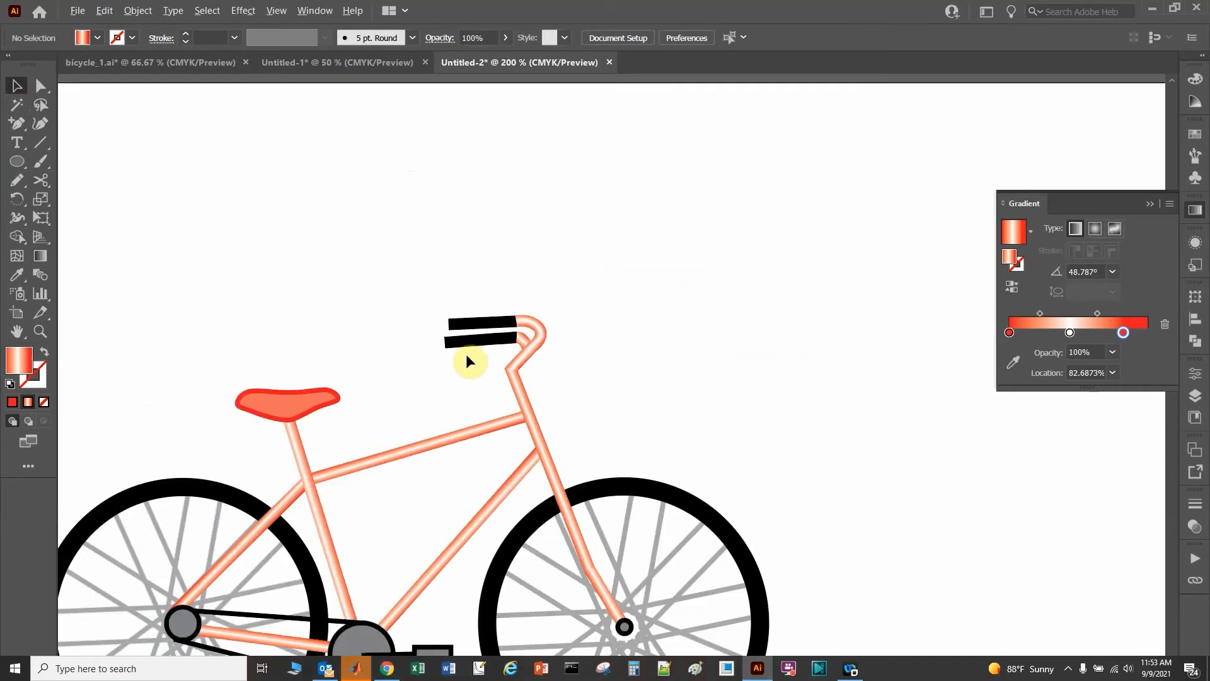
Change the bicycle saddle's outline color to black
drag(407, 353, 660, 198)
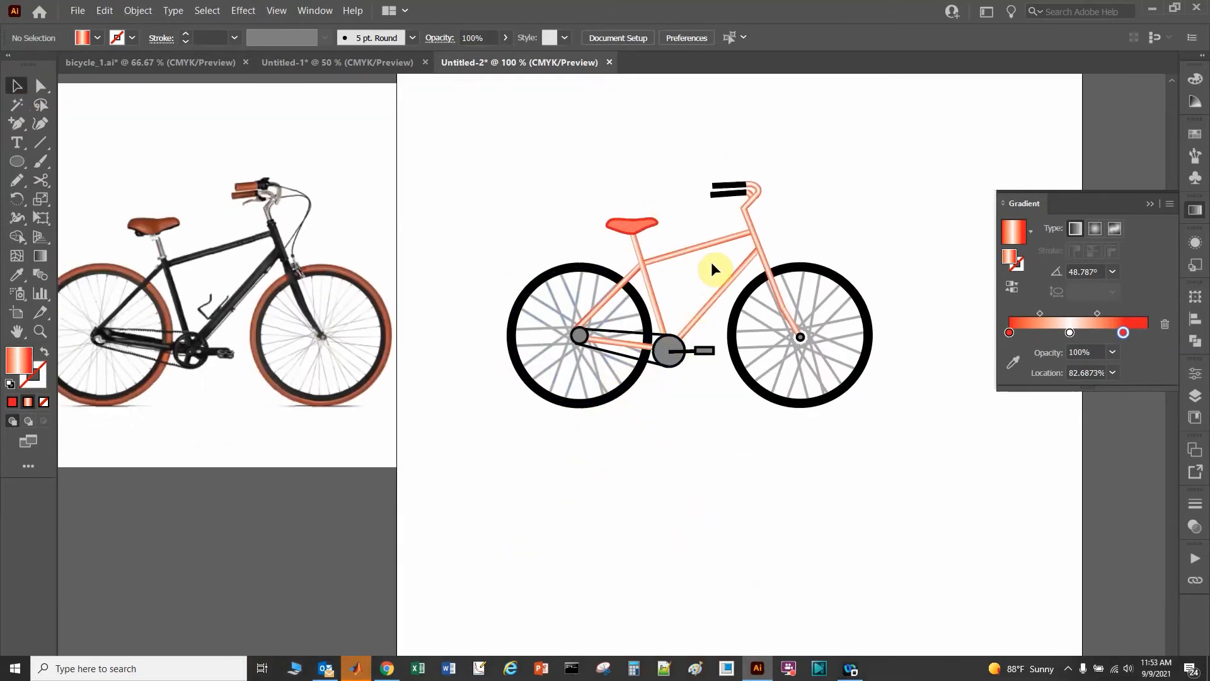
scroll(711, 262, up, 1)
drag(730, 275, 661, 317)
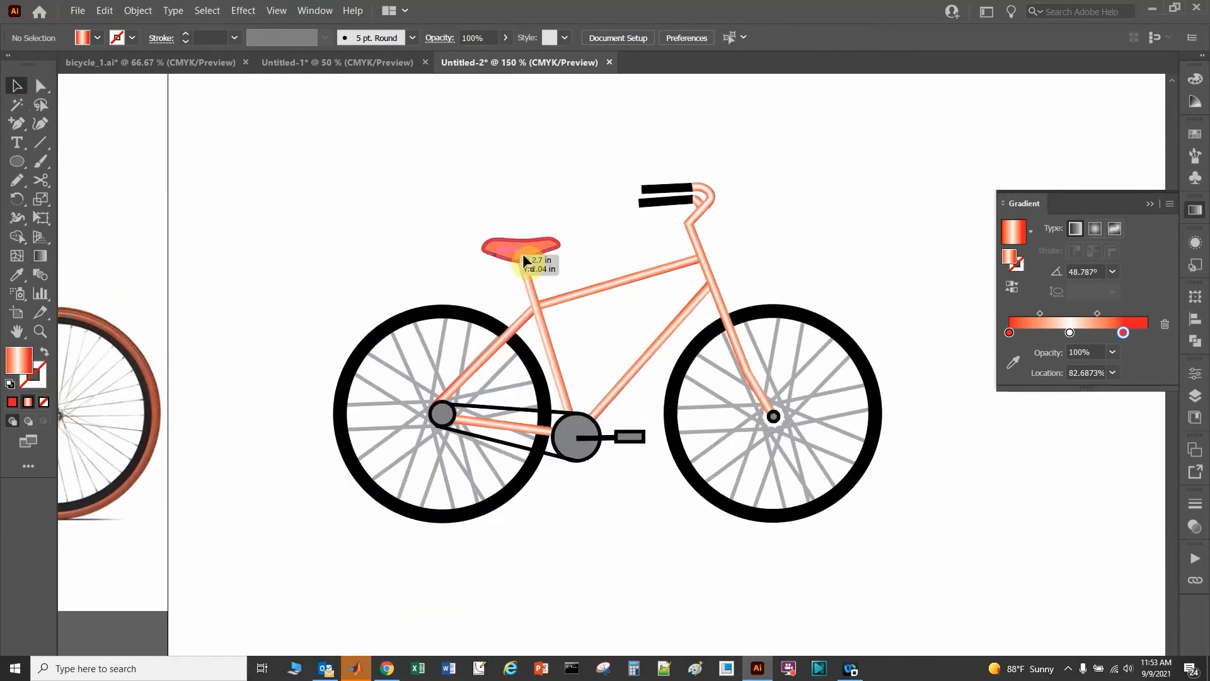
scroll(517, 268, up, 4)
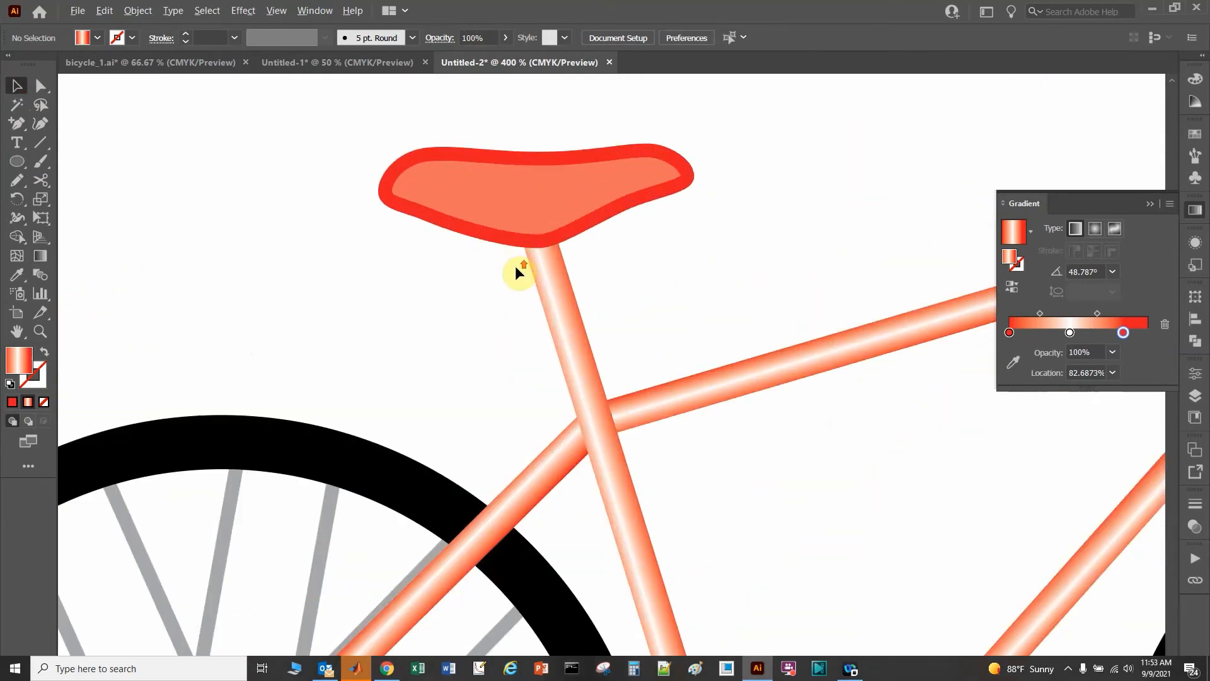
click(504, 213)
click(133, 38)
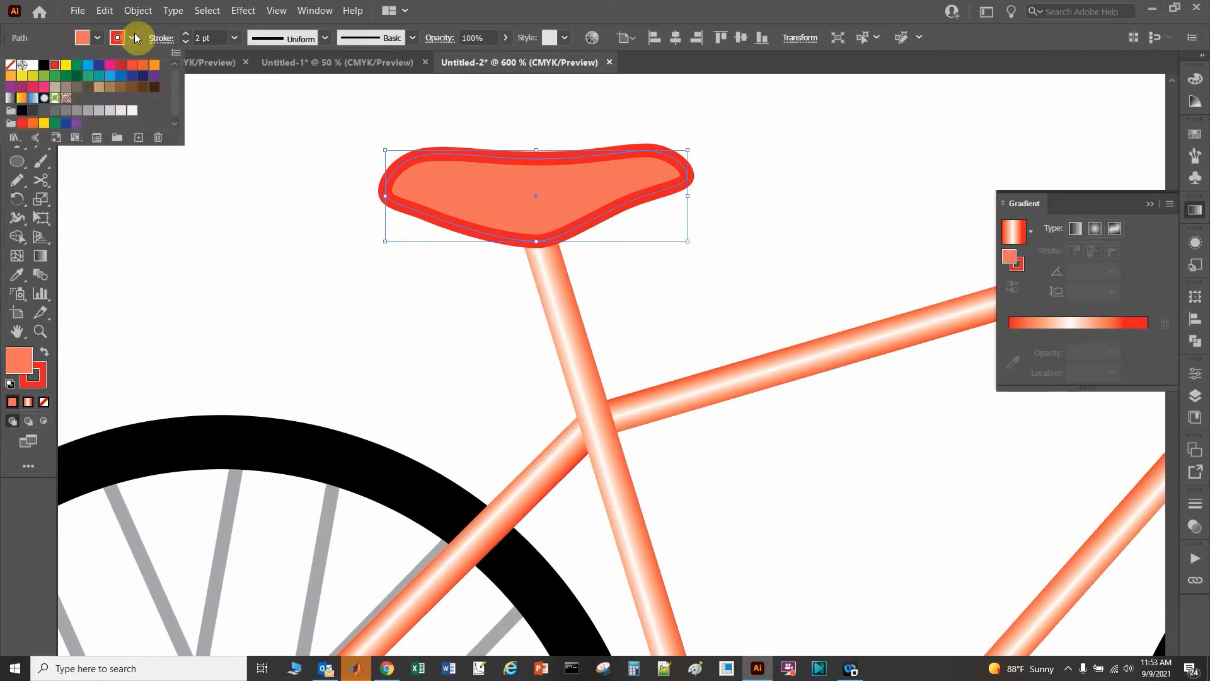
click(46, 62)
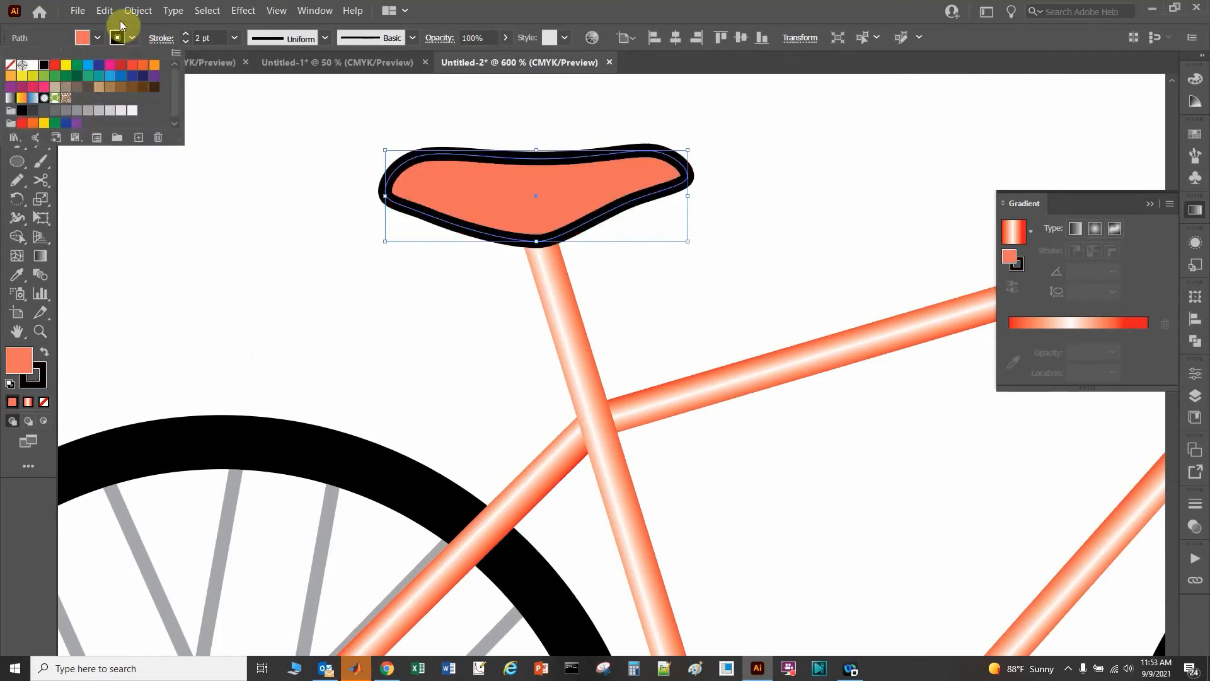
Fill the saddle with medium gray and set its stroke weight to 1 pt
click(119, 39)
click(96, 37)
click(65, 110)
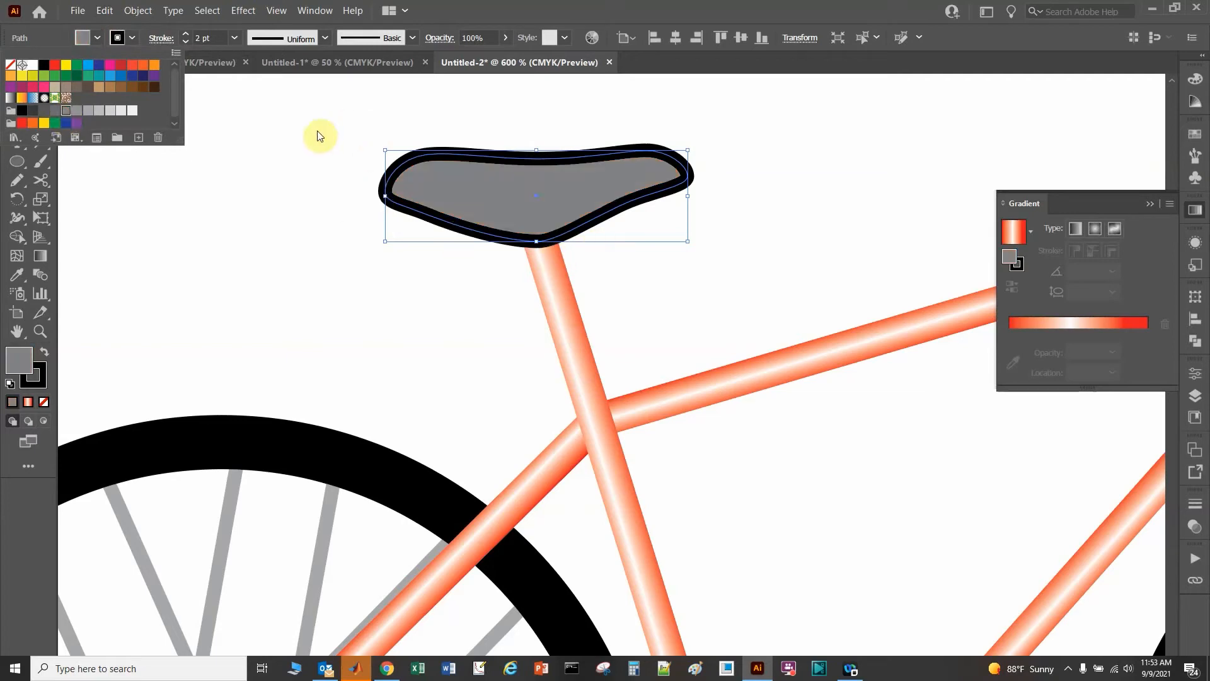
click(49, 39)
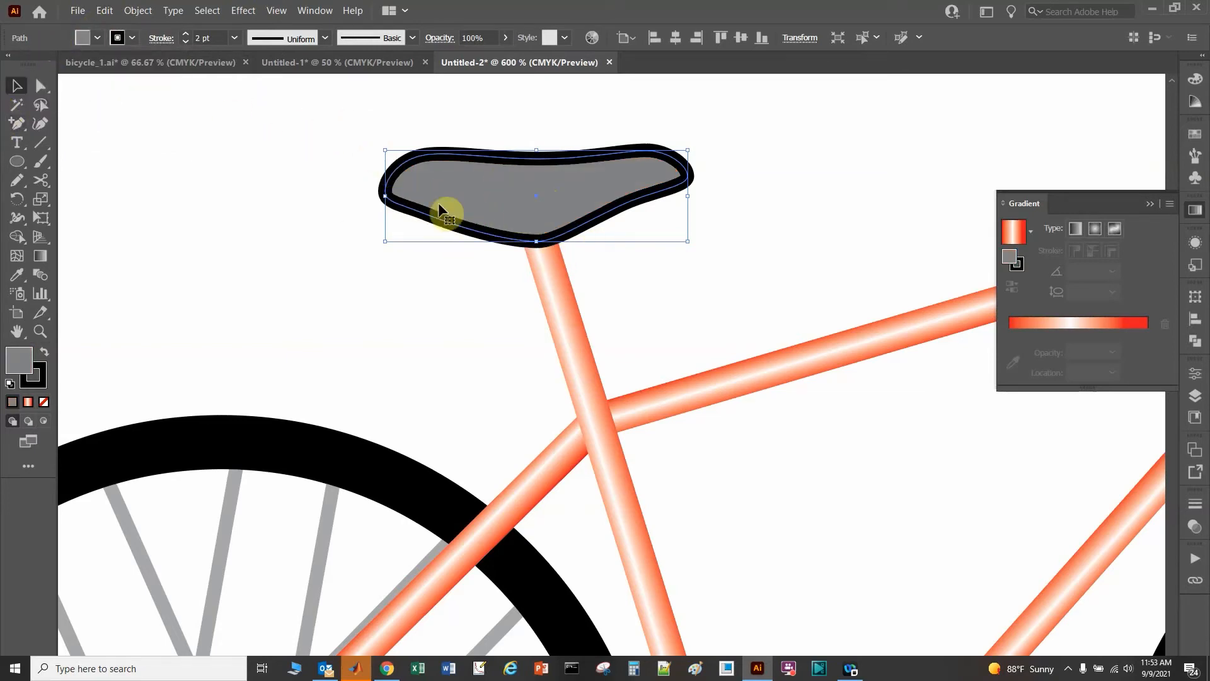
click(187, 40)
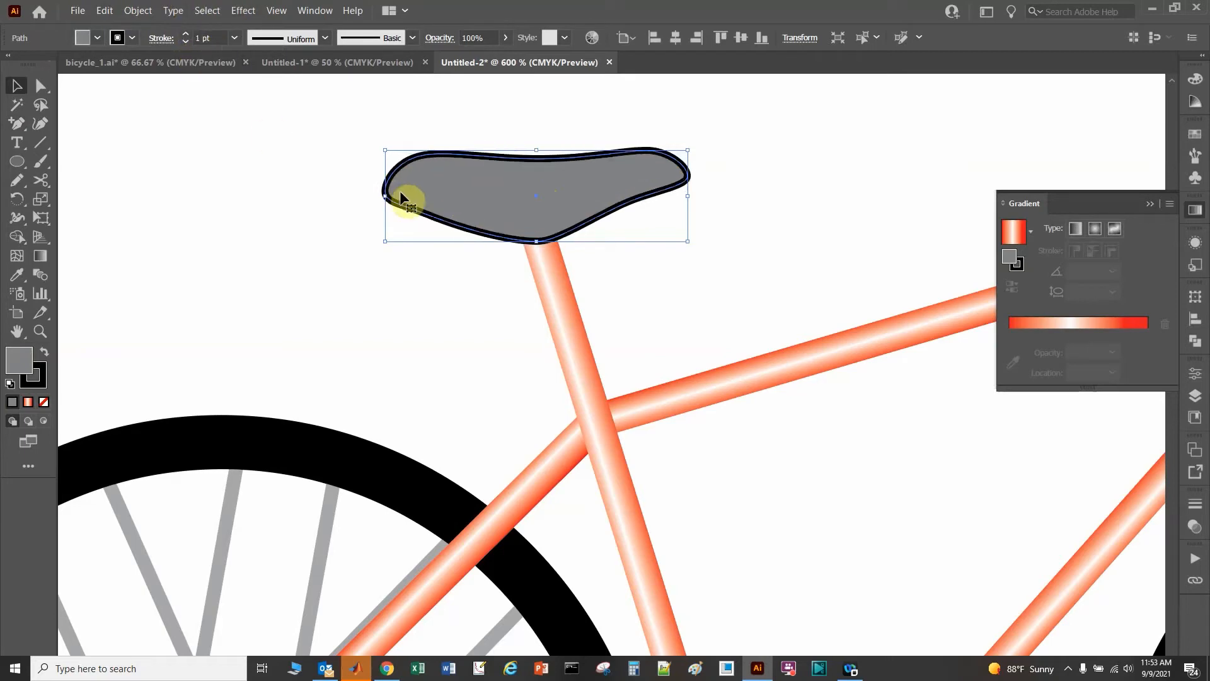
Apply a freeform gradient to the saddle, move its front reddish stop slightly inward and remove the black stop at the front tip
click(1117, 228)
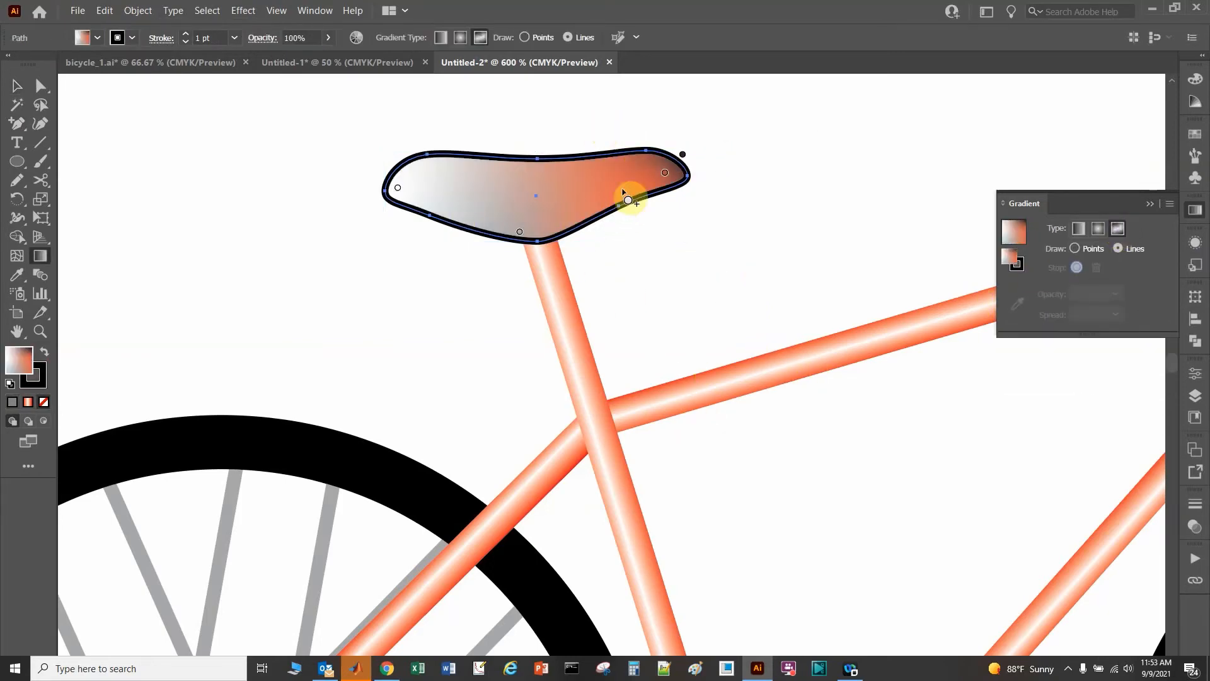
drag(666, 179, 644, 177)
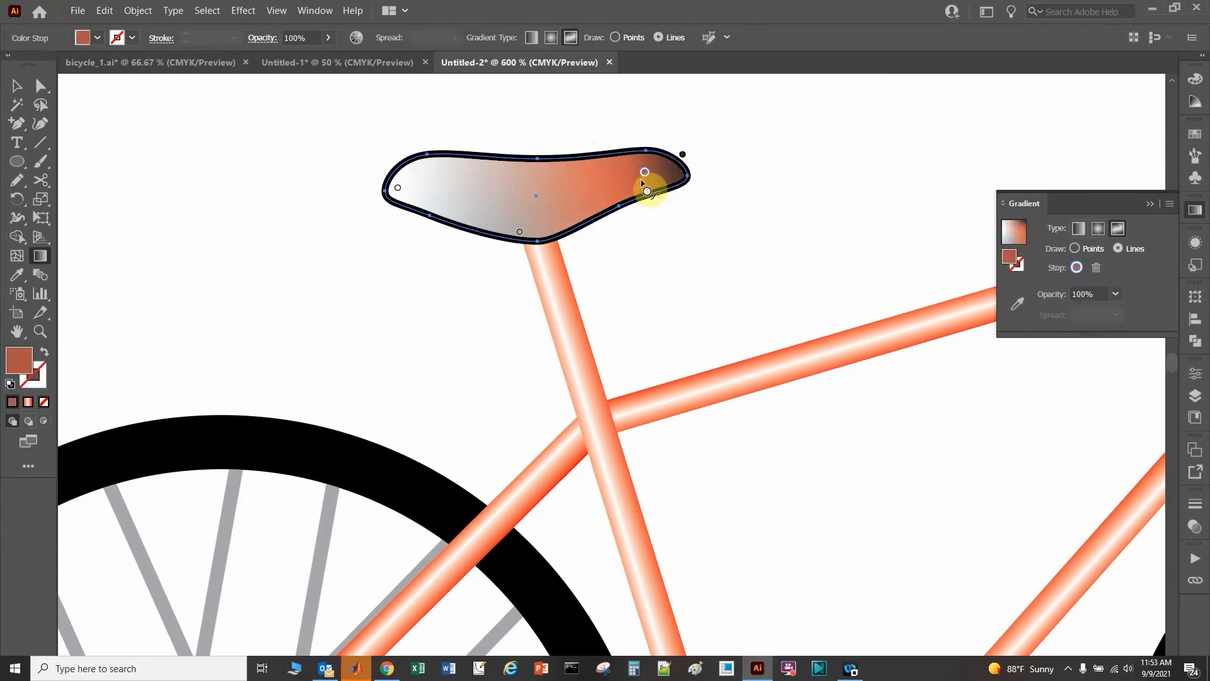
click(642, 174)
click(677, 173)
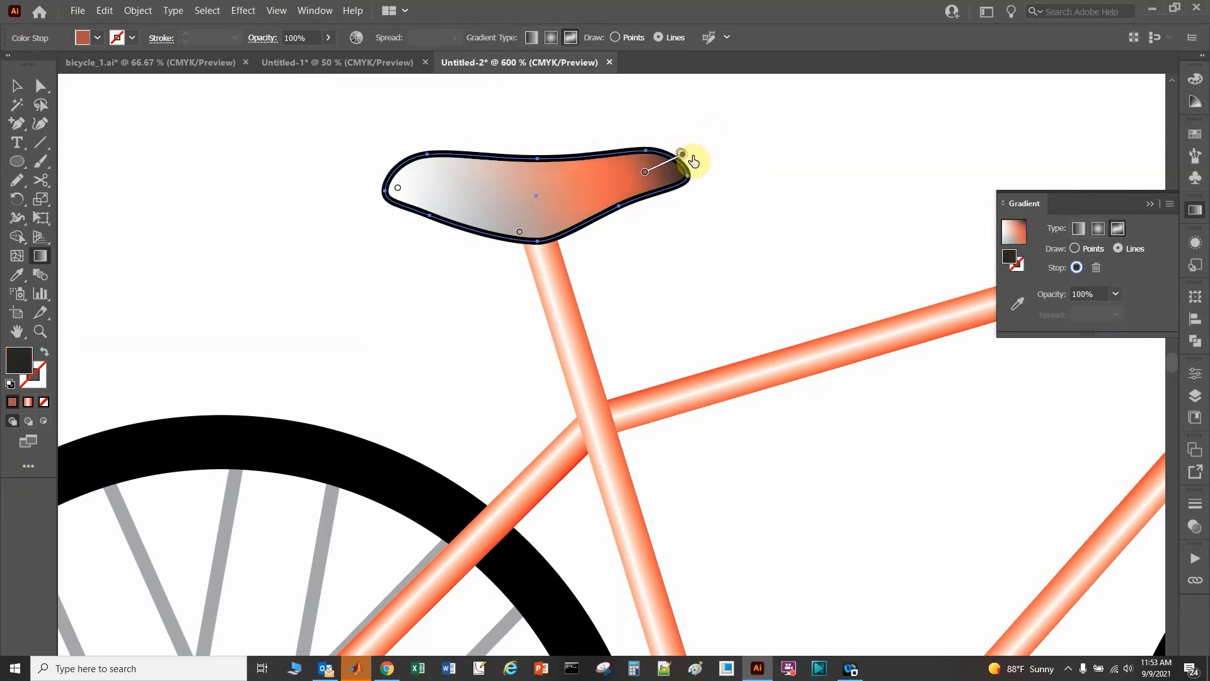
drag(674, 165, 733, 151)
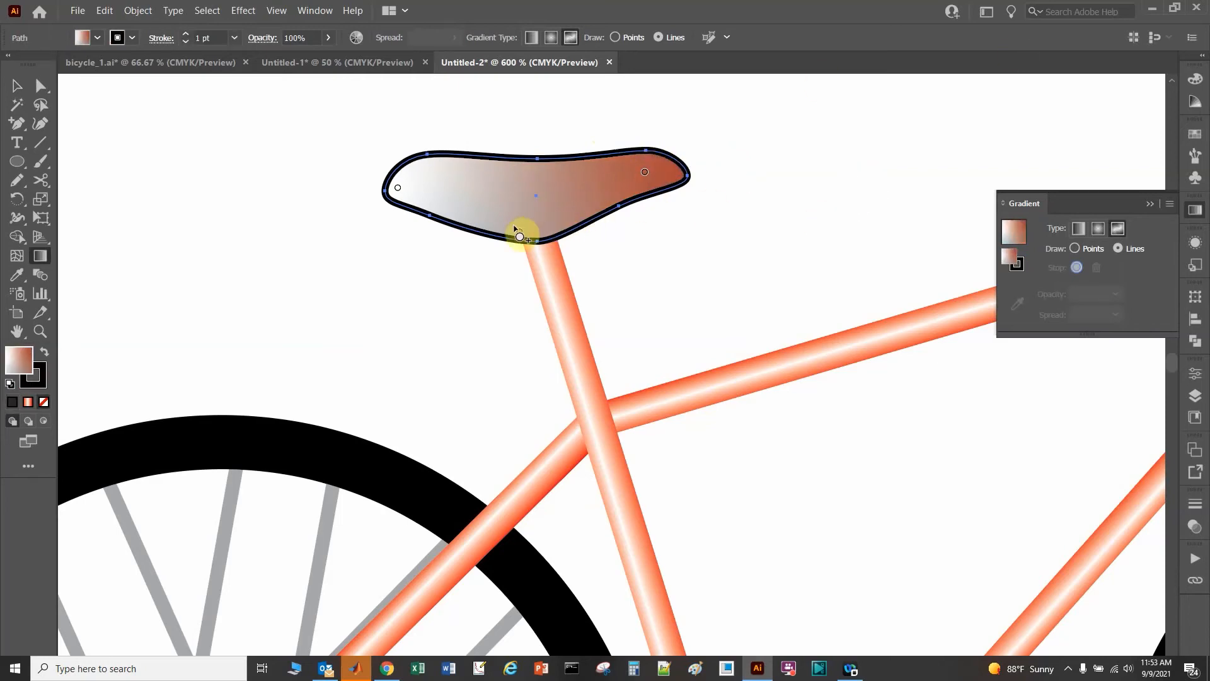
Recolor the saddle gradient's front and rear stops dark gray, switching the gradient's draw mode from Lines to Points
double_click(645, 175)
click(497, 254)
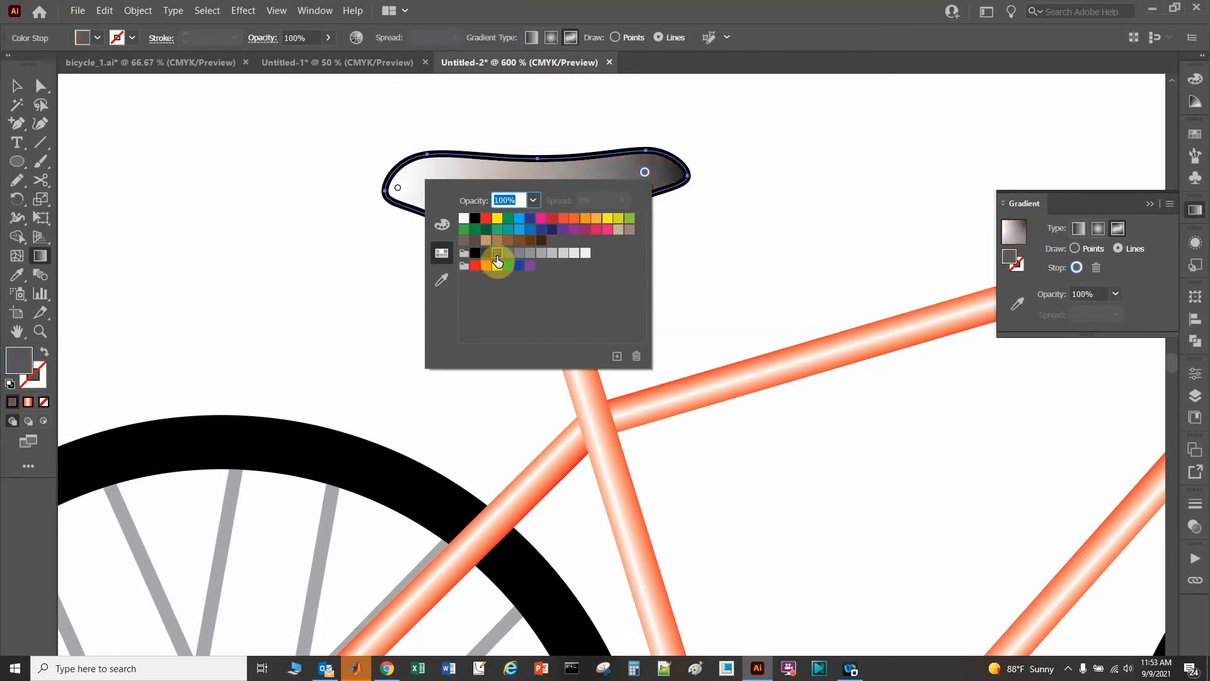
click(398, 191)
click(397, 191)
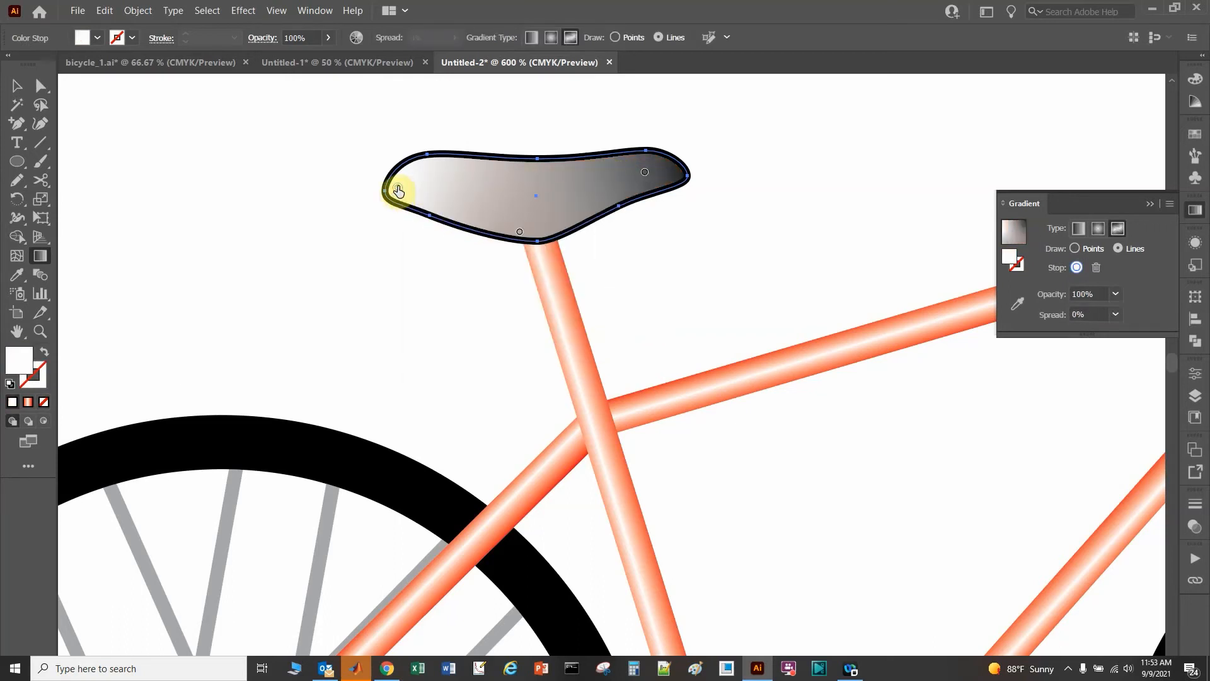
click(1095, 247)
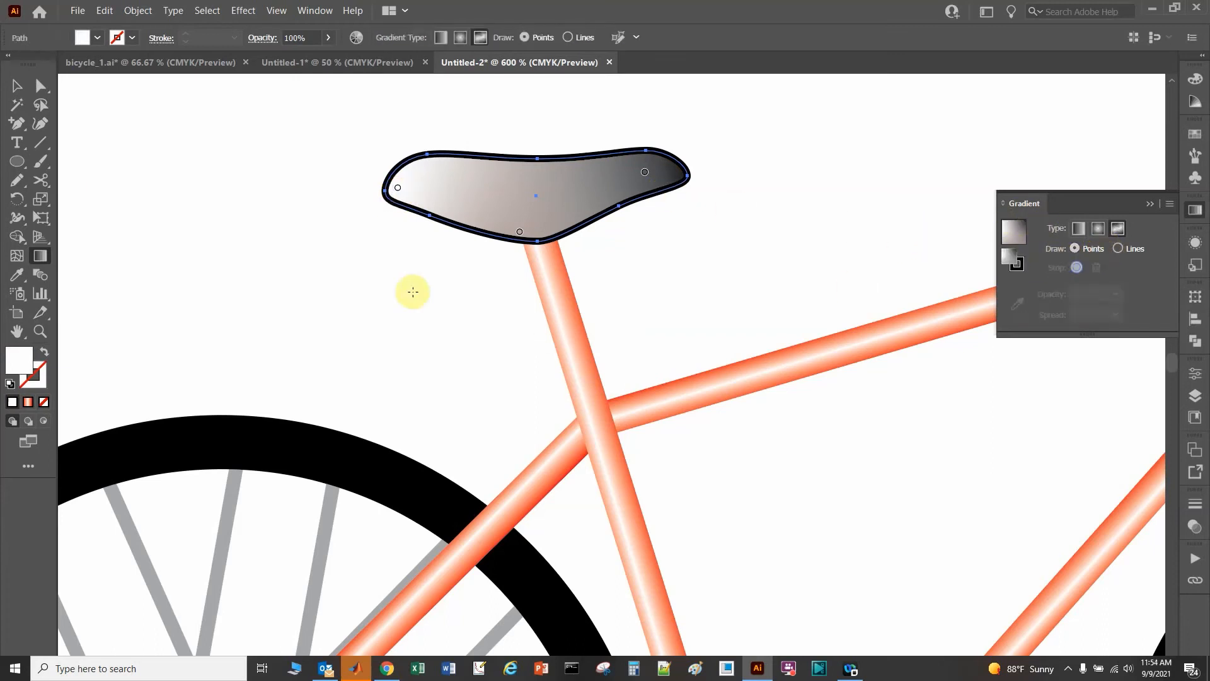
double_click(397, 191)
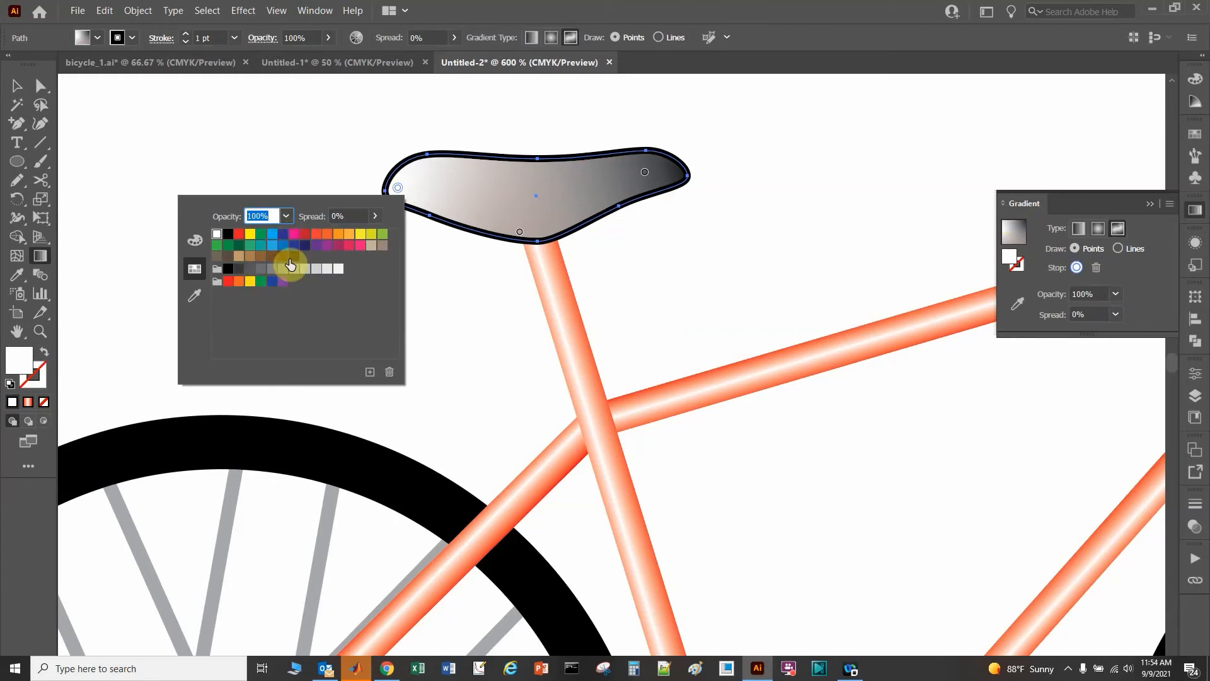
click(249, 269)
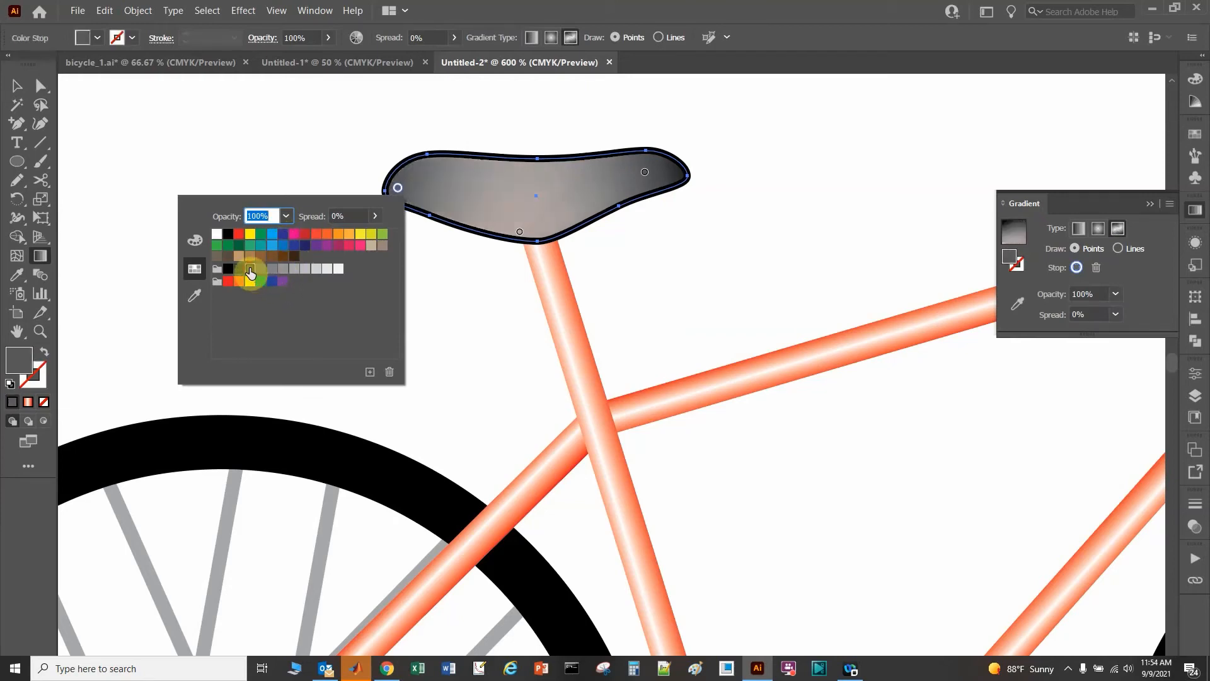
click(237, 269)
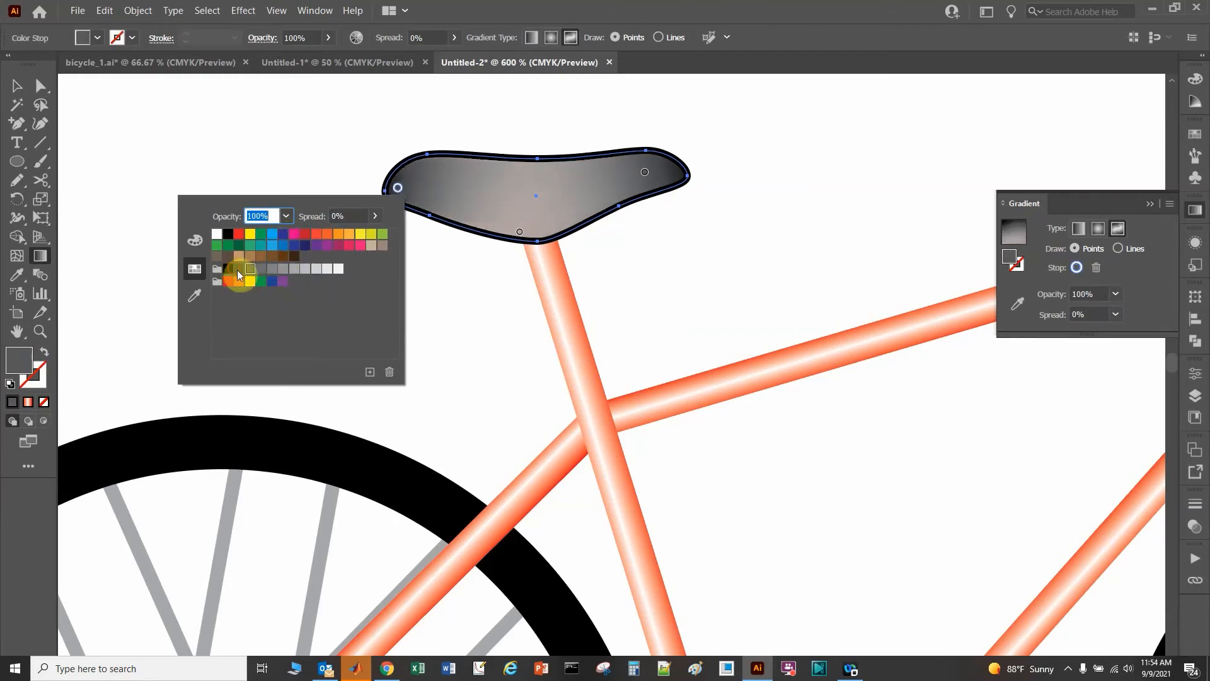
Set the saddle gradient's stop above the seat post to the C=0 M=0 Y=0 K=90 gray
click(520, 232)
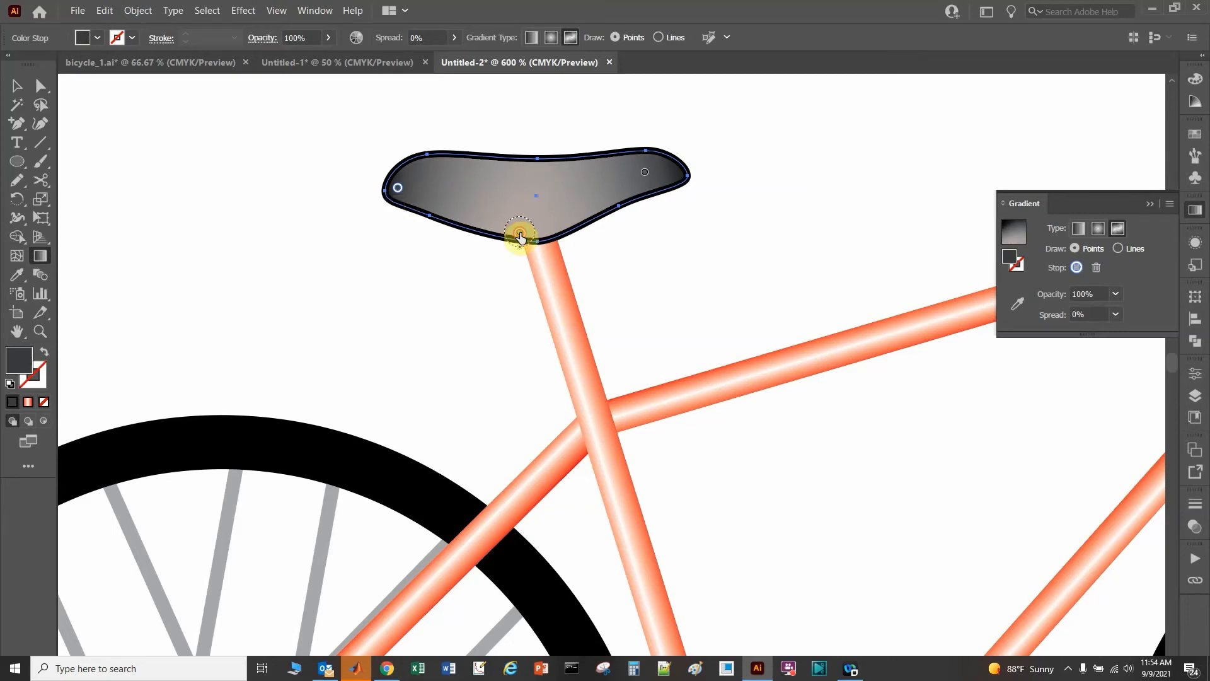
double_click(519, 234)
click(361, 314)
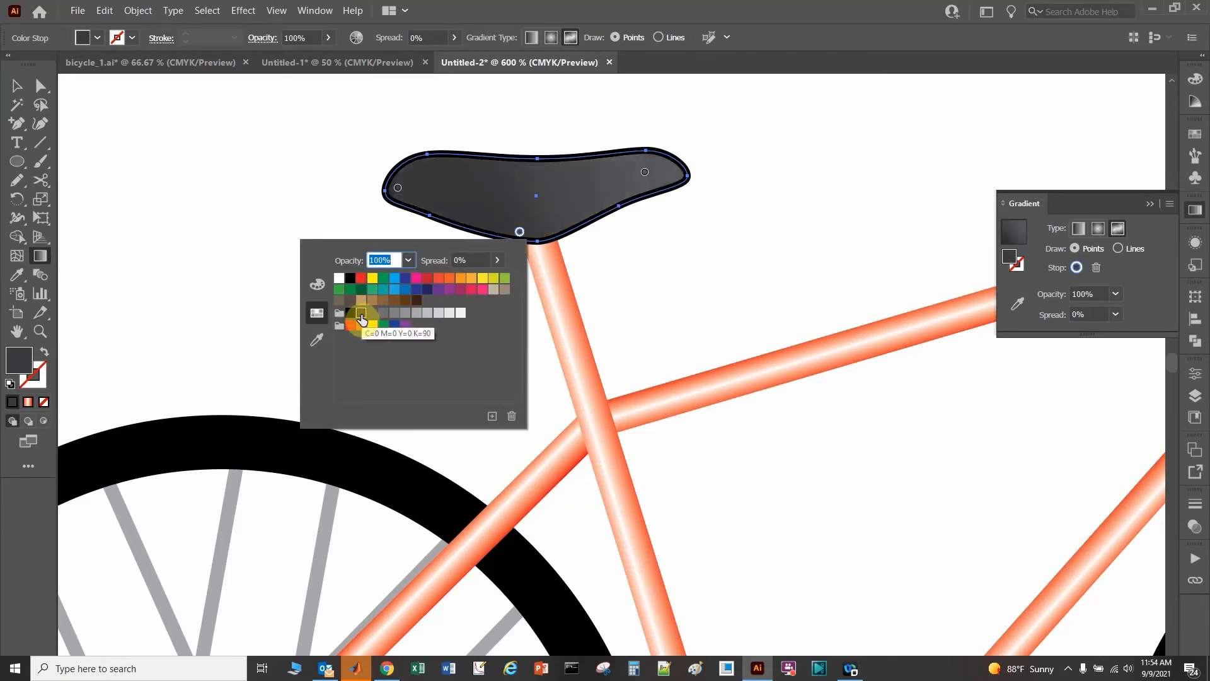
Add a medium gray highlight stop near the saddle's upper middle, finish editing the gradient and deselect the saddle
click(528, 188)
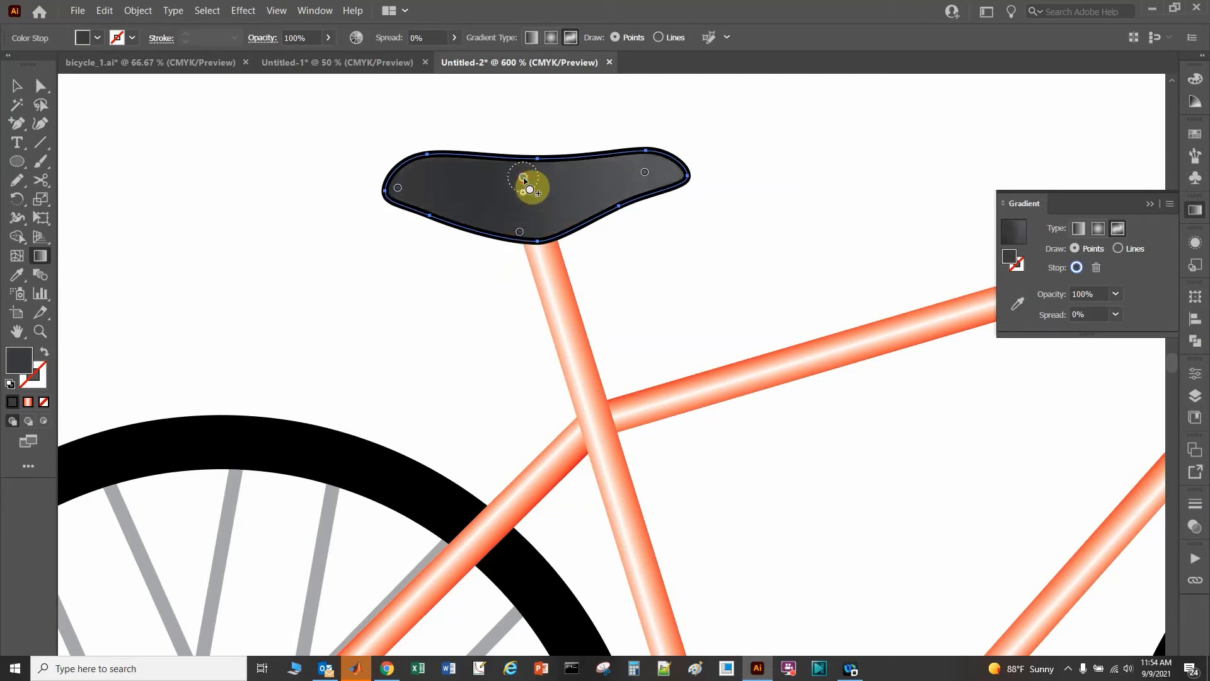
double_click(524, 182)
click(397, 258)
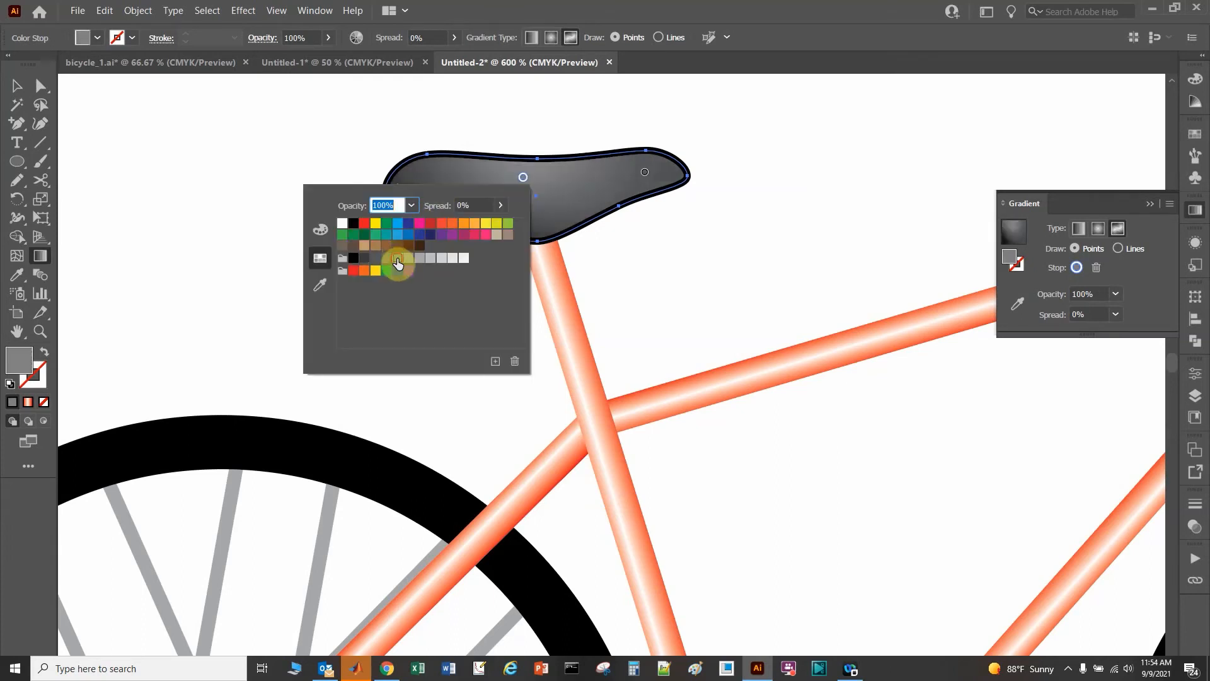
click(18, 85)
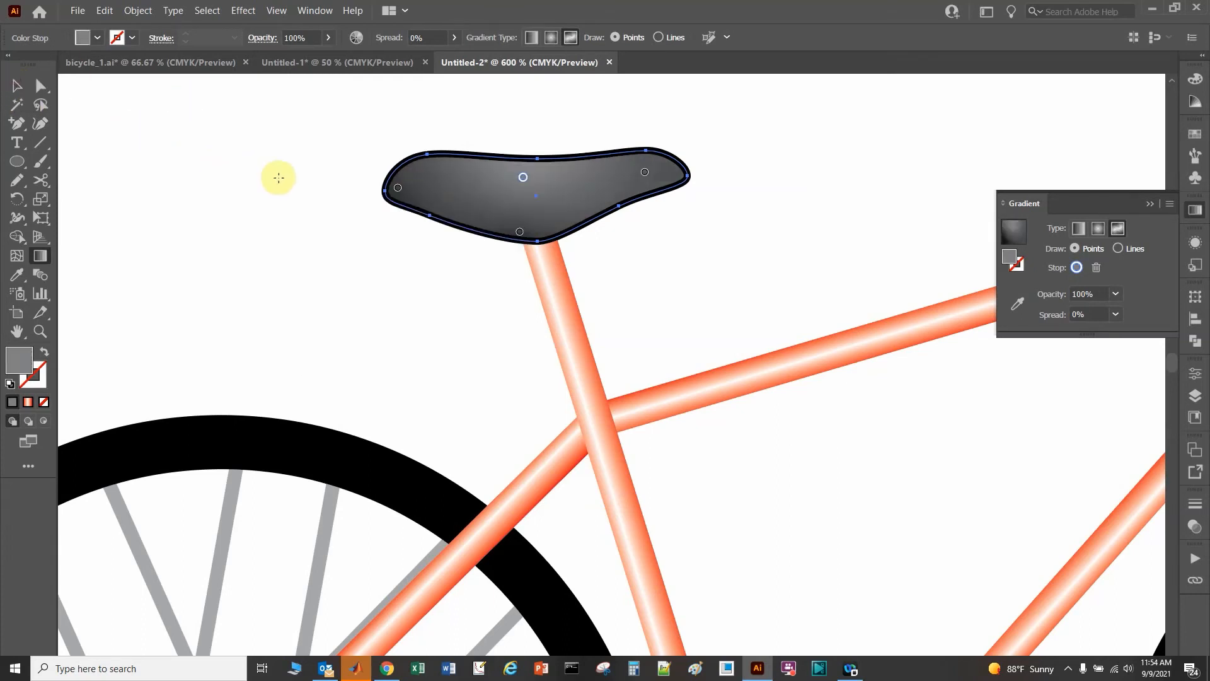
click(278, 177)
click(17, 86)
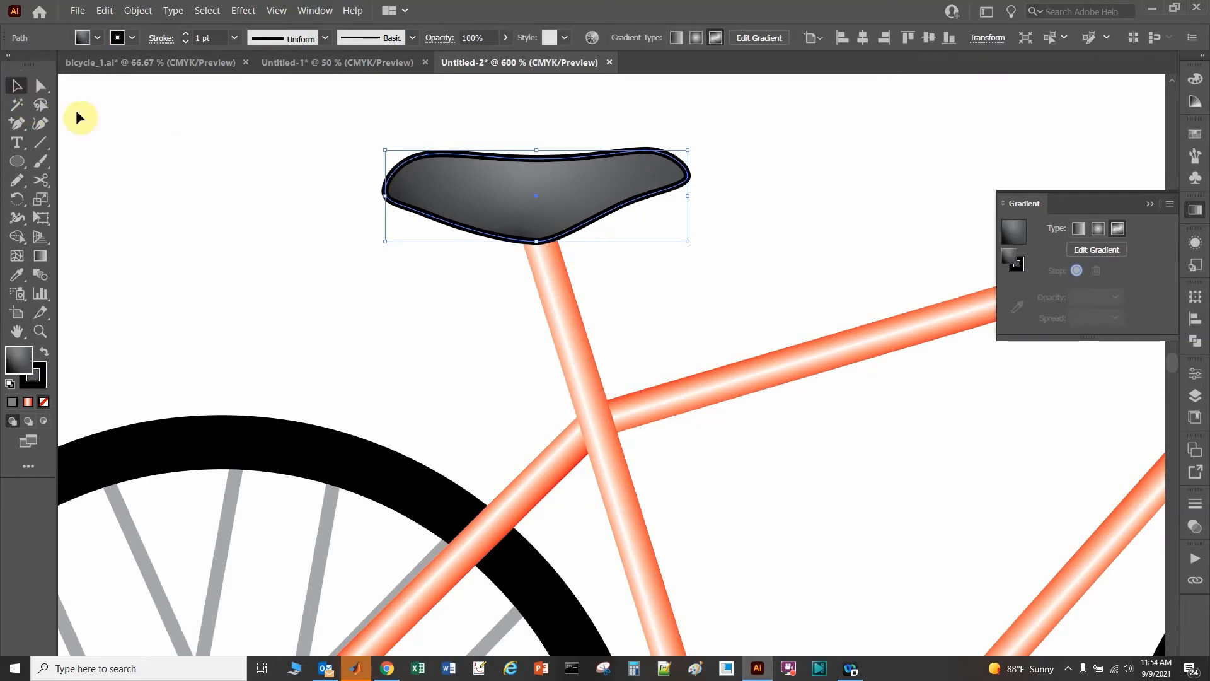
click(233, 170)
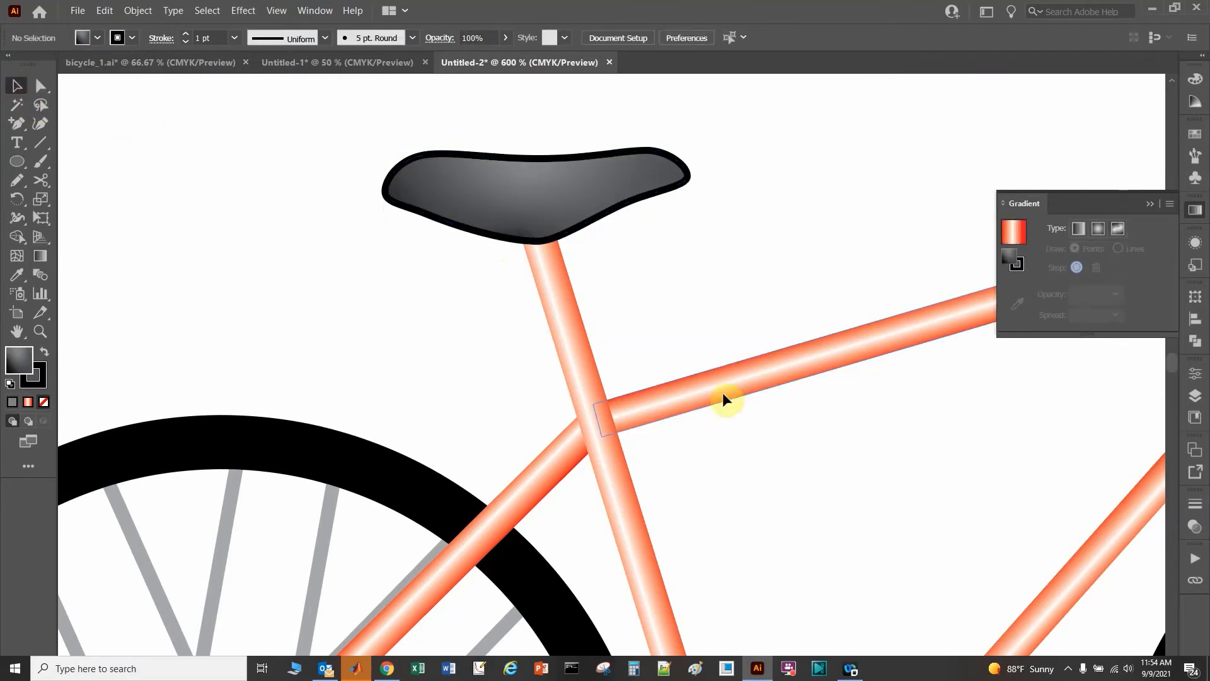
Select the whole bicycle, open Recolor Artwork in color wheel editing and reset it to the artwork colors
scroll(744, 392, down, 2)
scroll(743, 390, down, 2)
drag(771, 305, 609, 179)
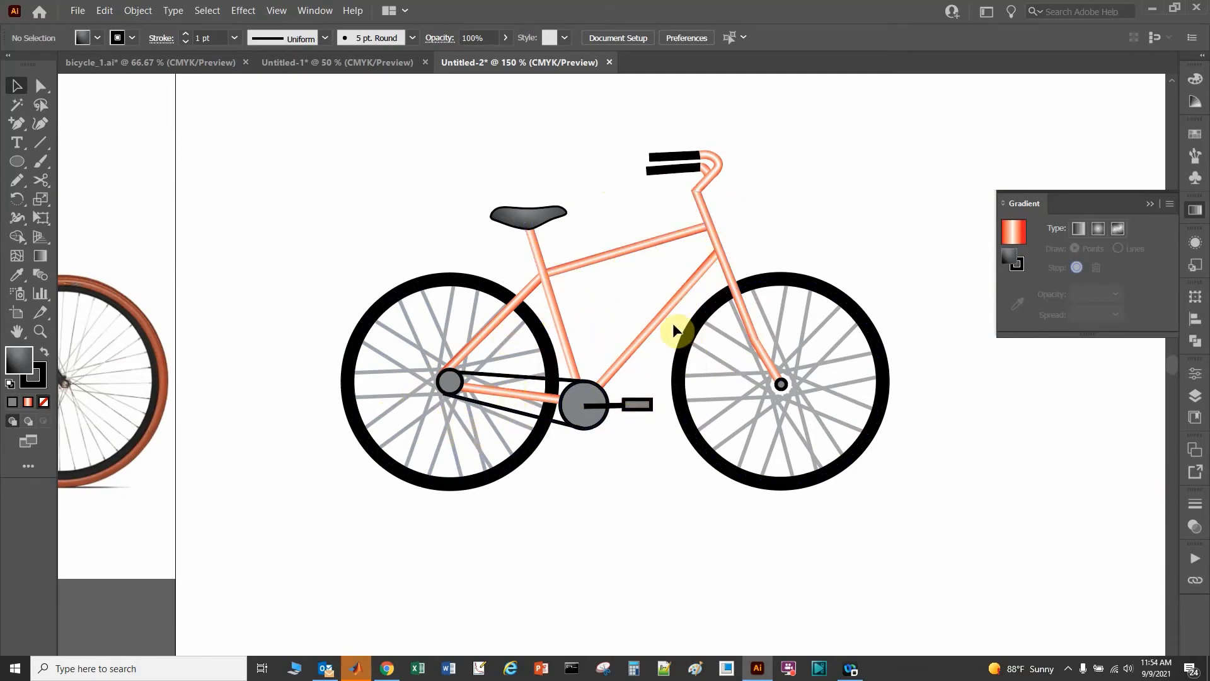
drag(289, 152, 927, 514)
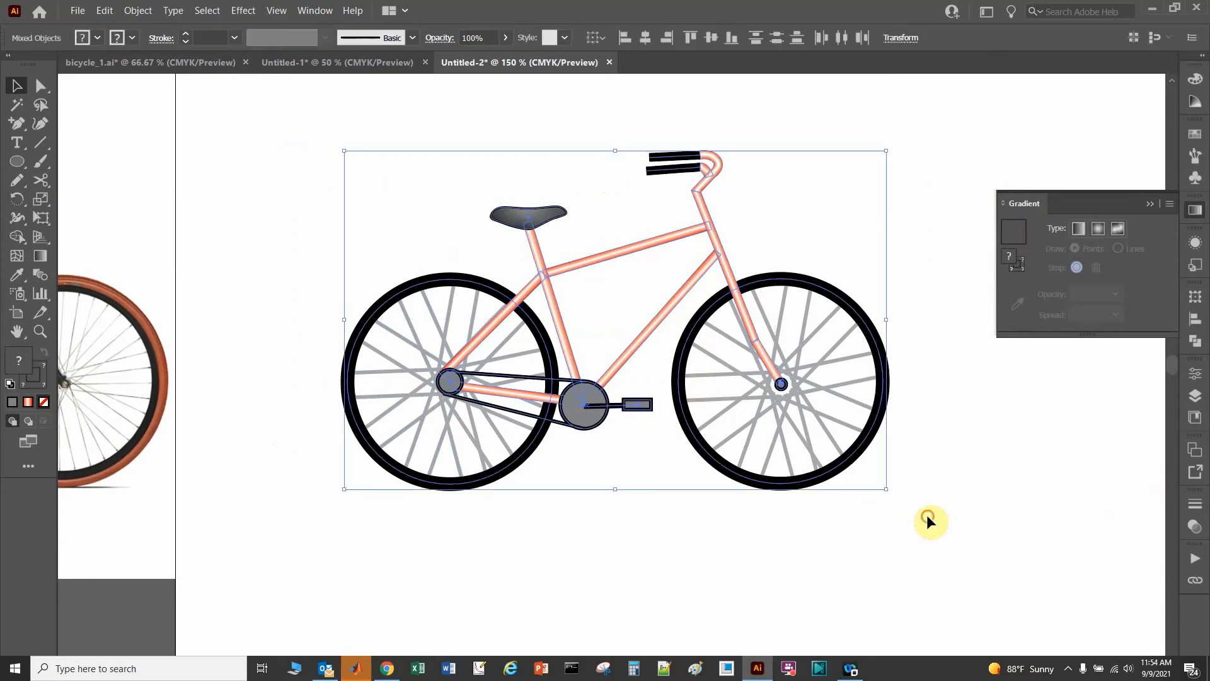
click(1191, 109)
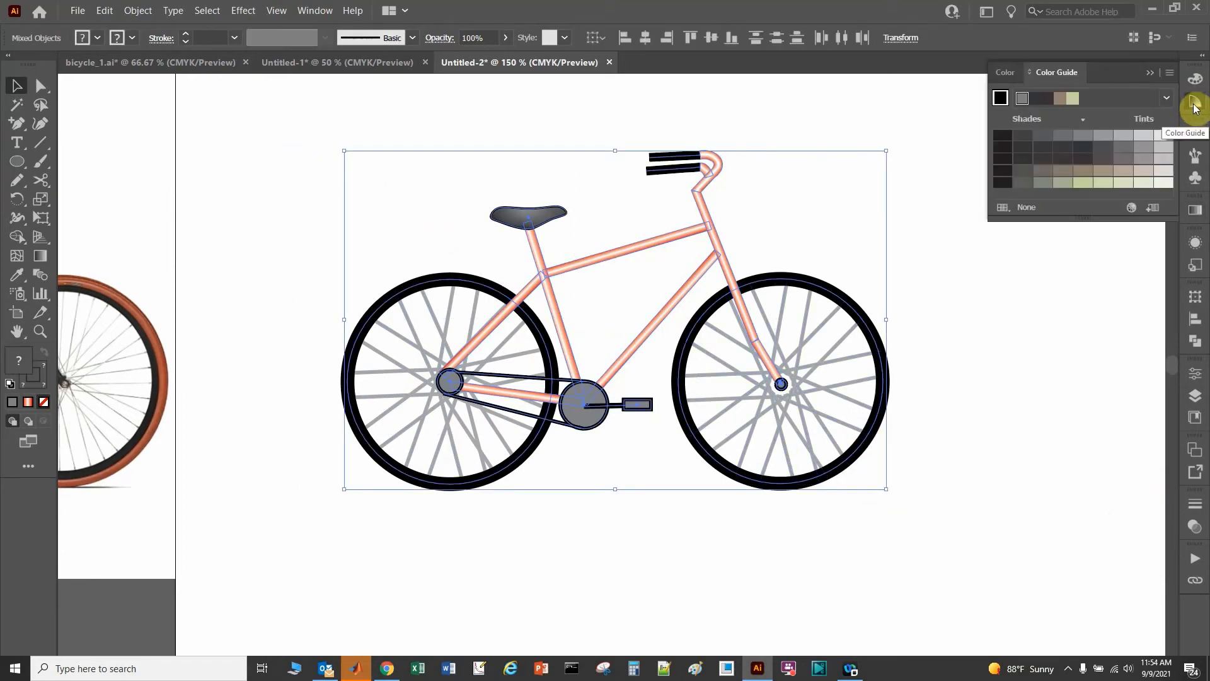
click(1128, 208)
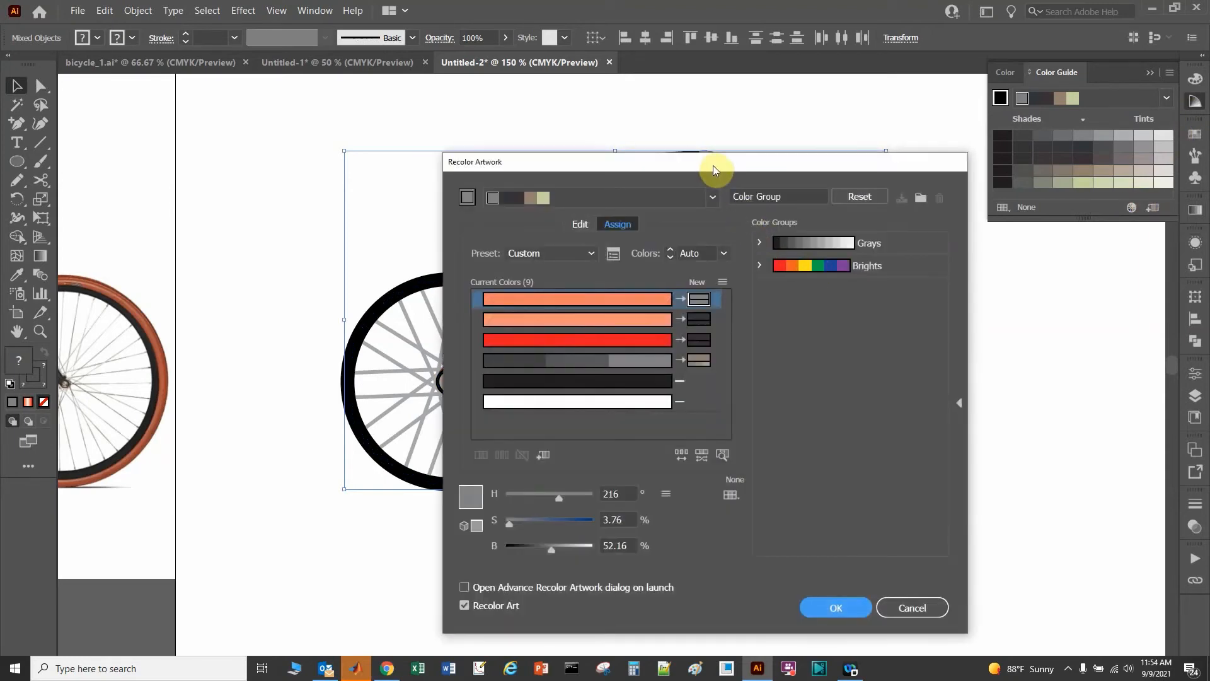
drag(713, 165, 892, 126)
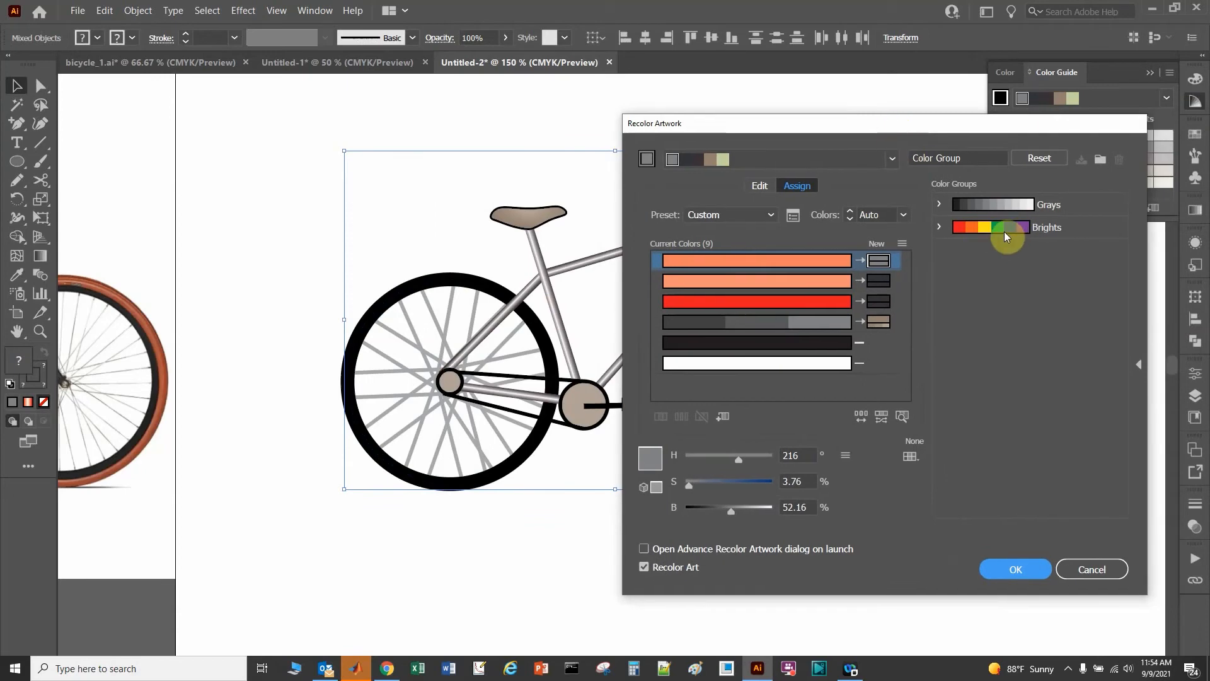
click(759, 186)
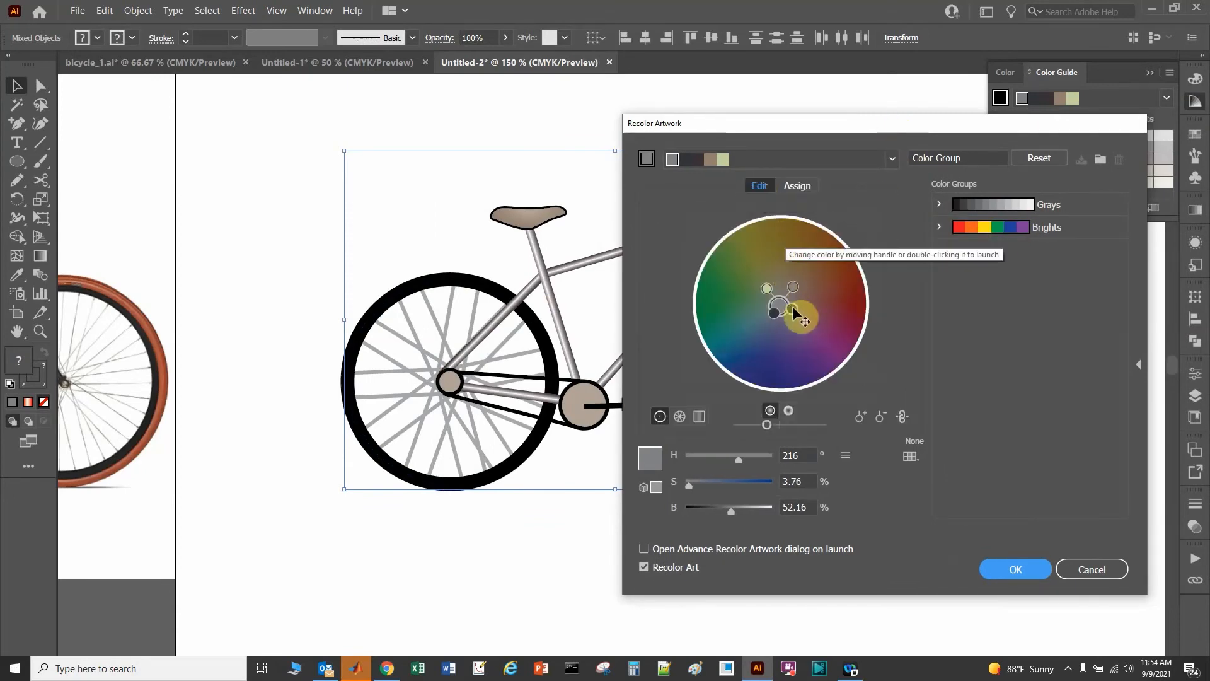
click(1037, 158)
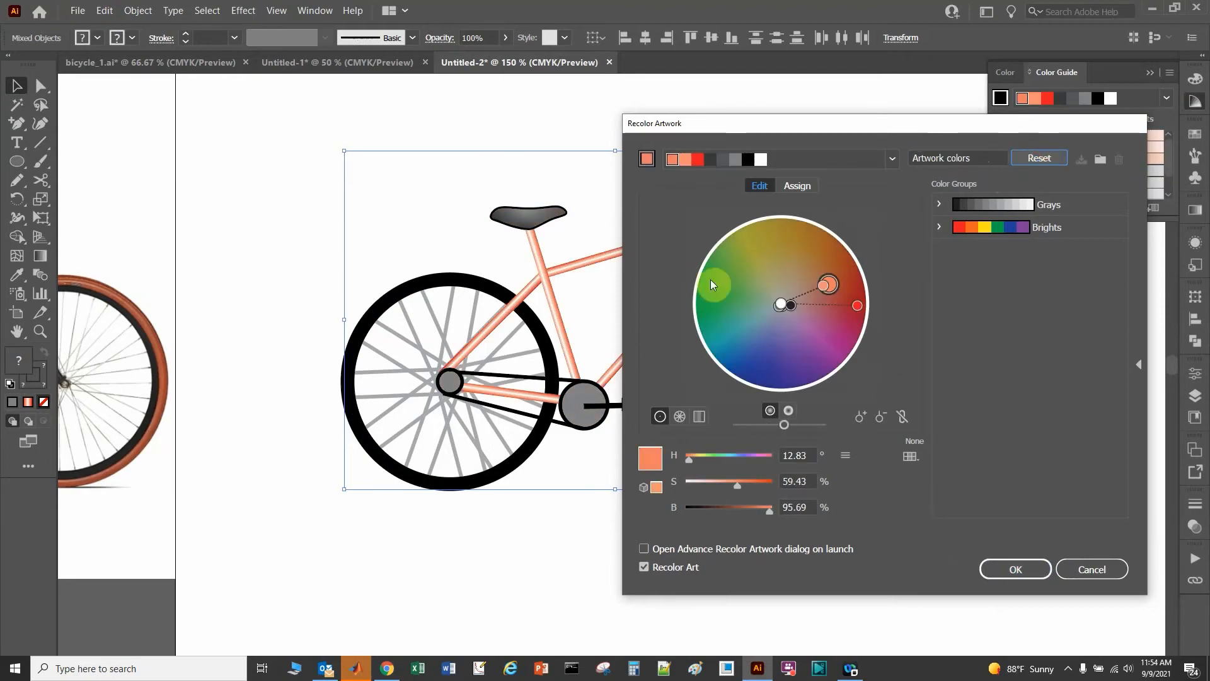
Try more saturated orange hues for the two light red artwork colors on the color wheel
mouse_move(828, 284)
mouse_down()
mouse_move(845, 266)
mouse_move(847, 285)
mouse_up()
click(827, 286)
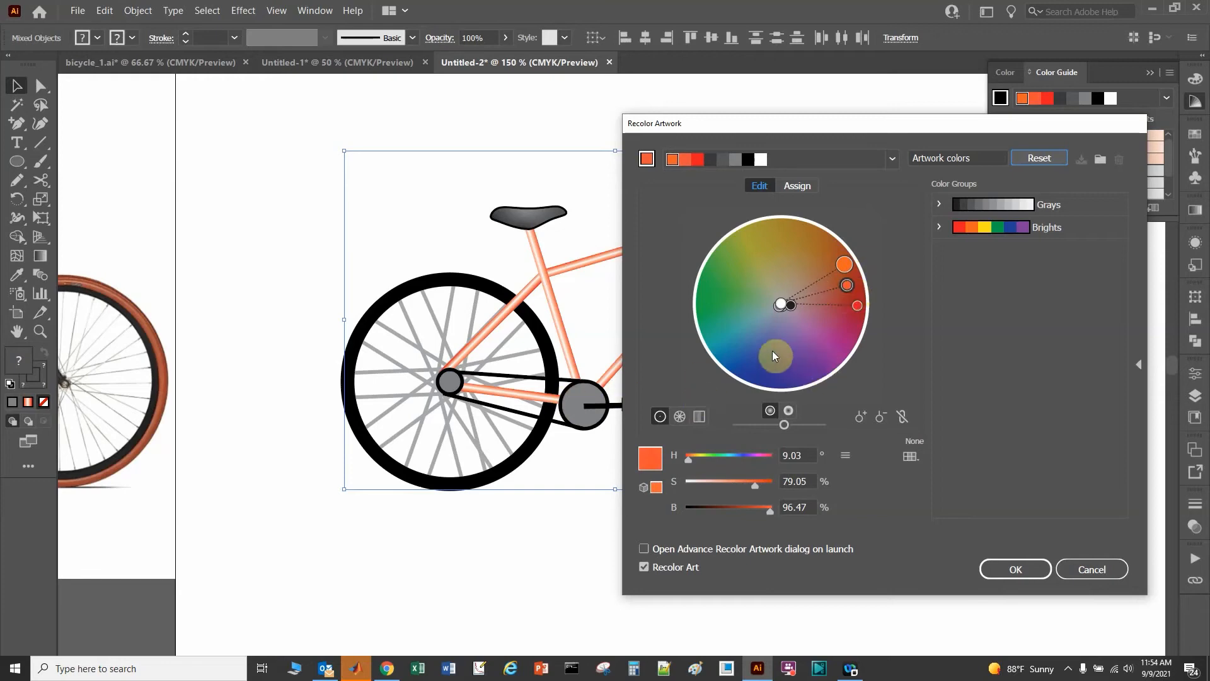
key(space)
Try pink hues with slightly lower brightness for the red artwork colors, cancelling the recolor and deselecting the bicycle
drag(857, 306, 785, 366)
drag(828, 285, 810, 362)
drag(824, 285, 798, 335)
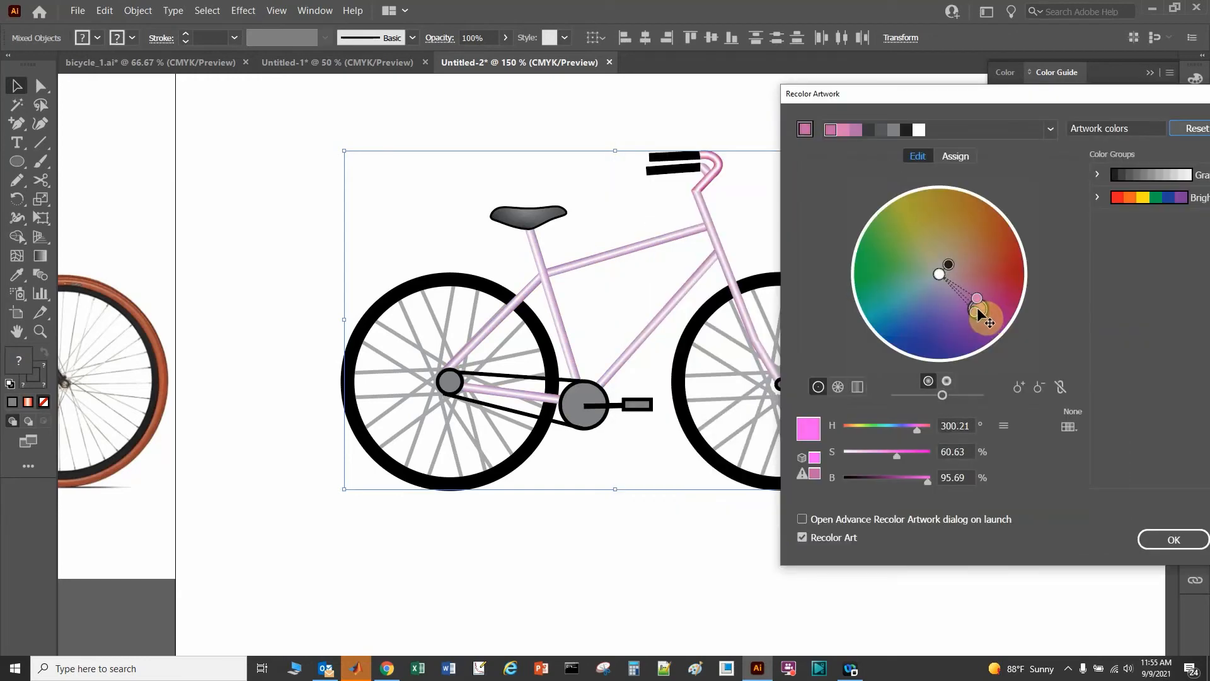
drag(979, 309, 969, 311)
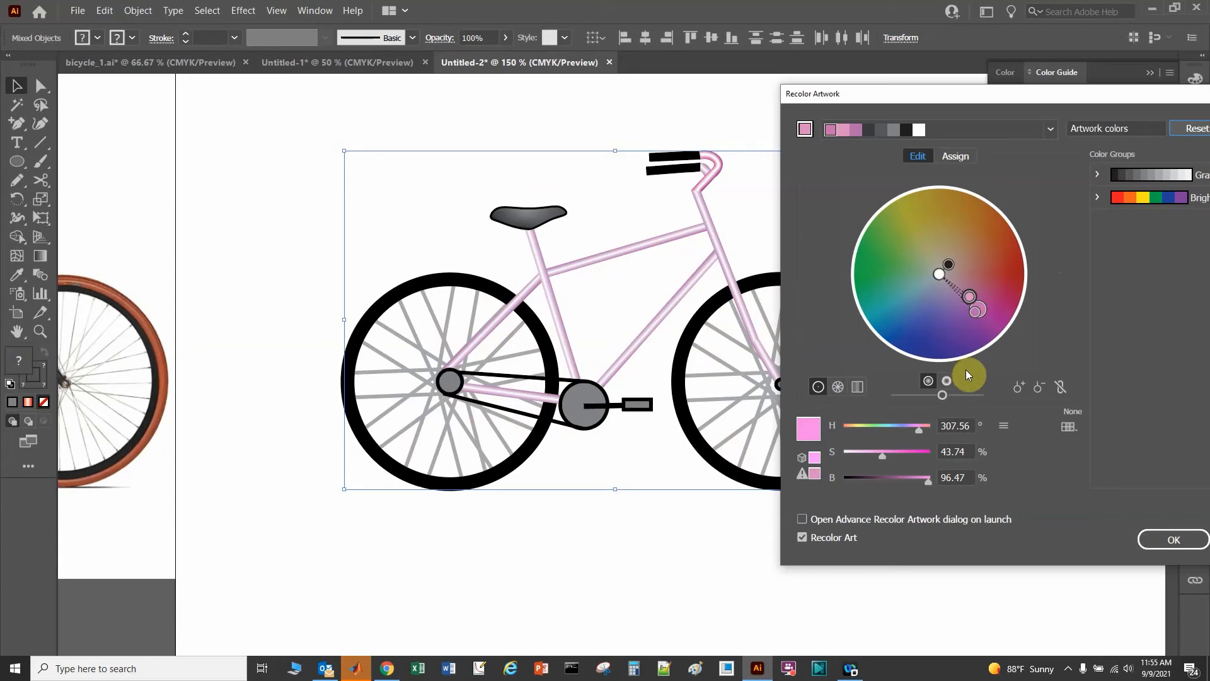
mouse_move(943, 398)
mouse_down()
mouse_move(959, 394)
mouse_move(914, 386)
mouse_move(938, 394)
mouse_up()
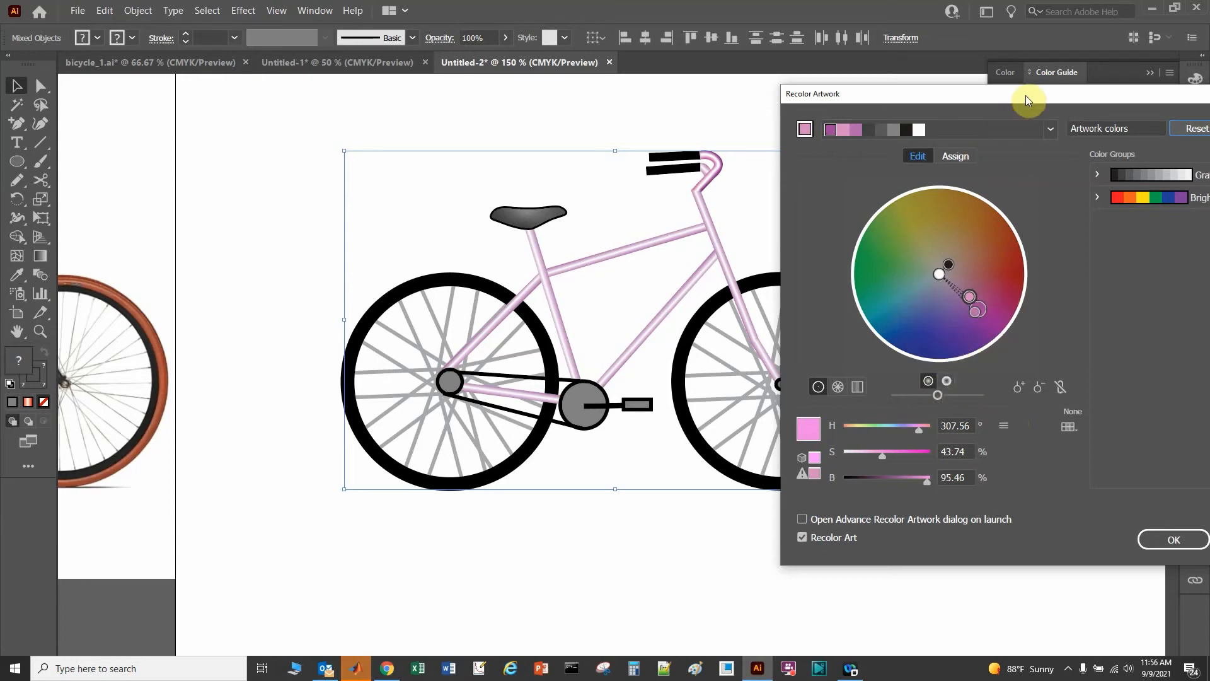
drag(1027, 96, 841, 102)
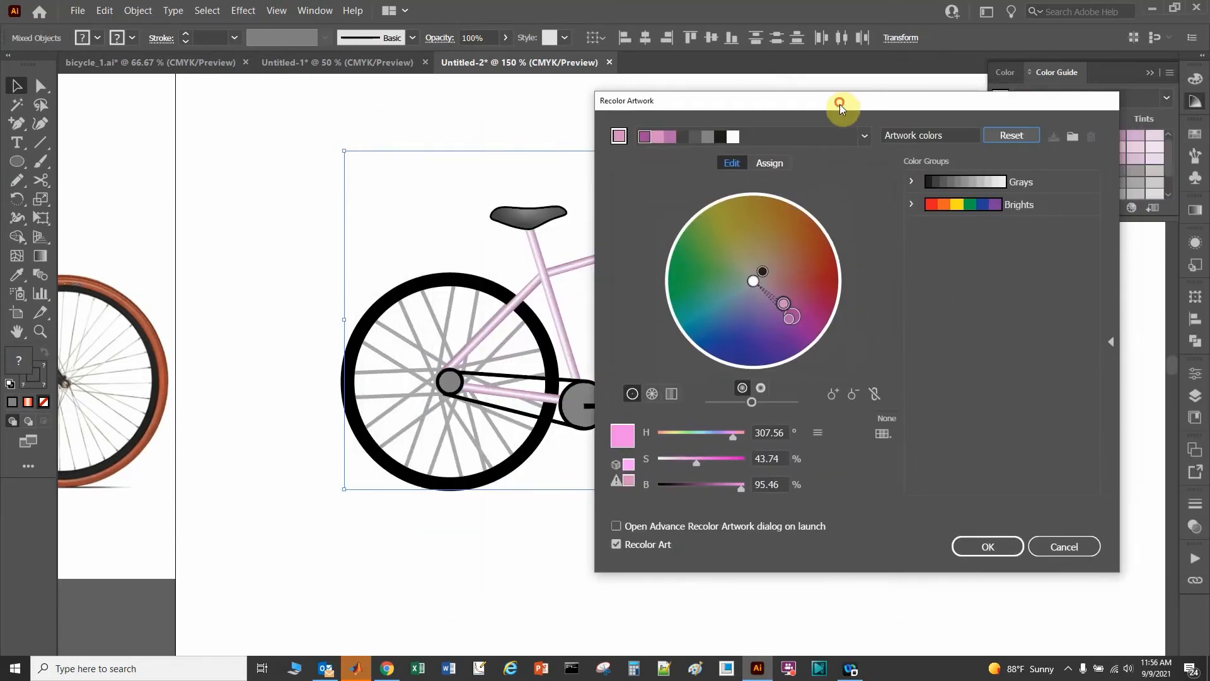
click(1050, 545)
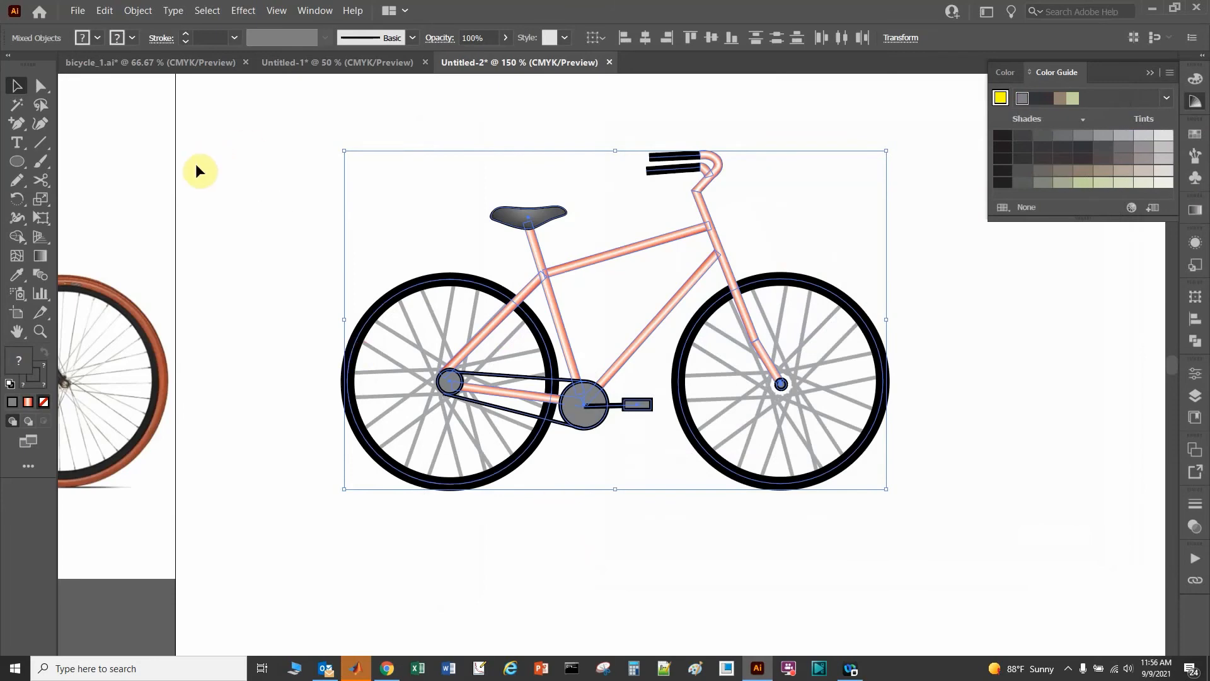
click(223, 171)
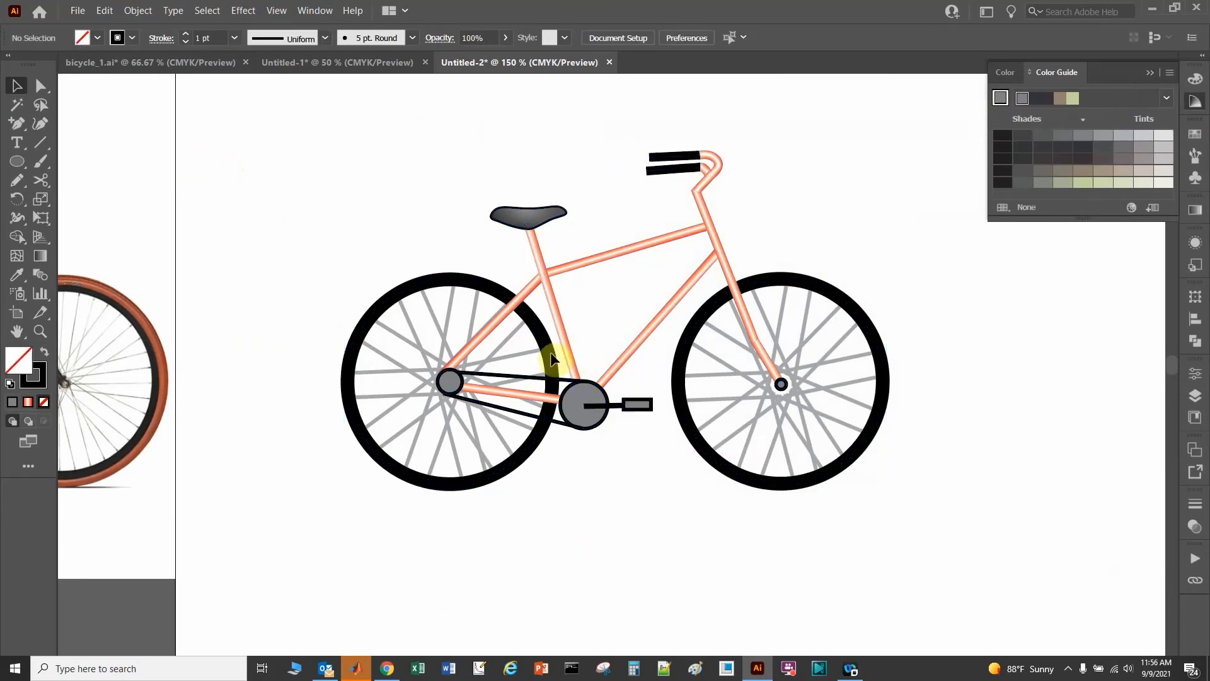
Draw a circle matching the rear wheel's outer edge and fill it with the C=0 M=0 Y=0 K=40 gray
scroll(624, 441, down, 2)
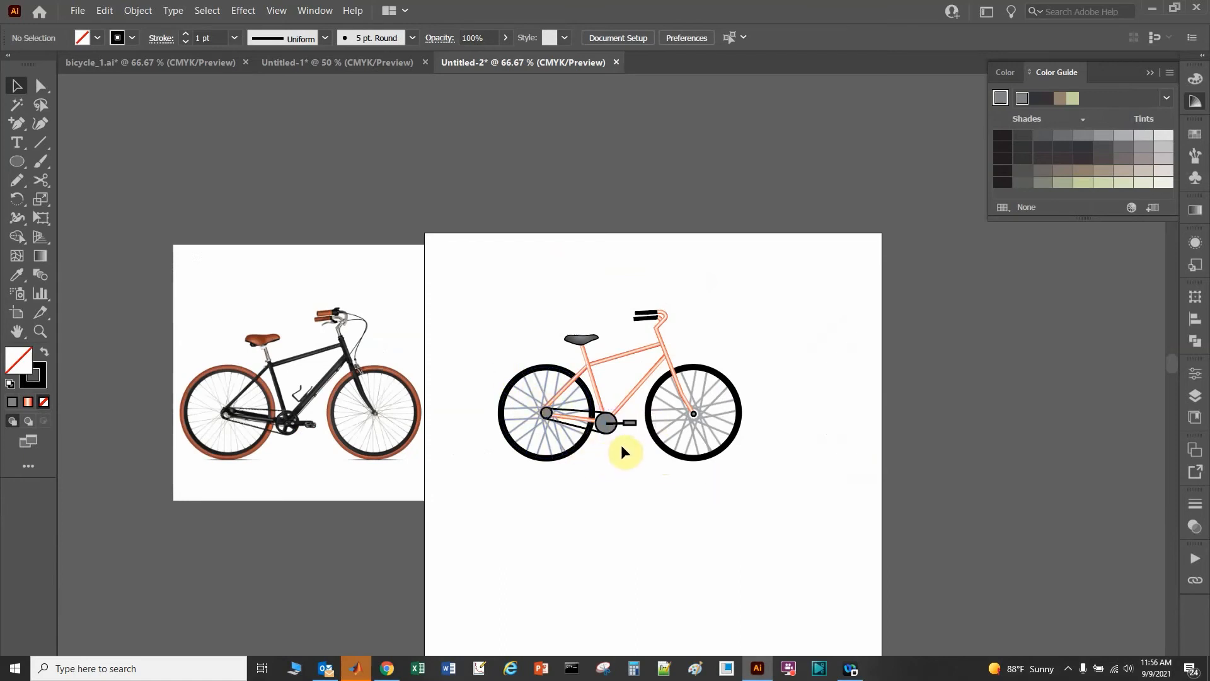
scroll(589, 435, up, 2)
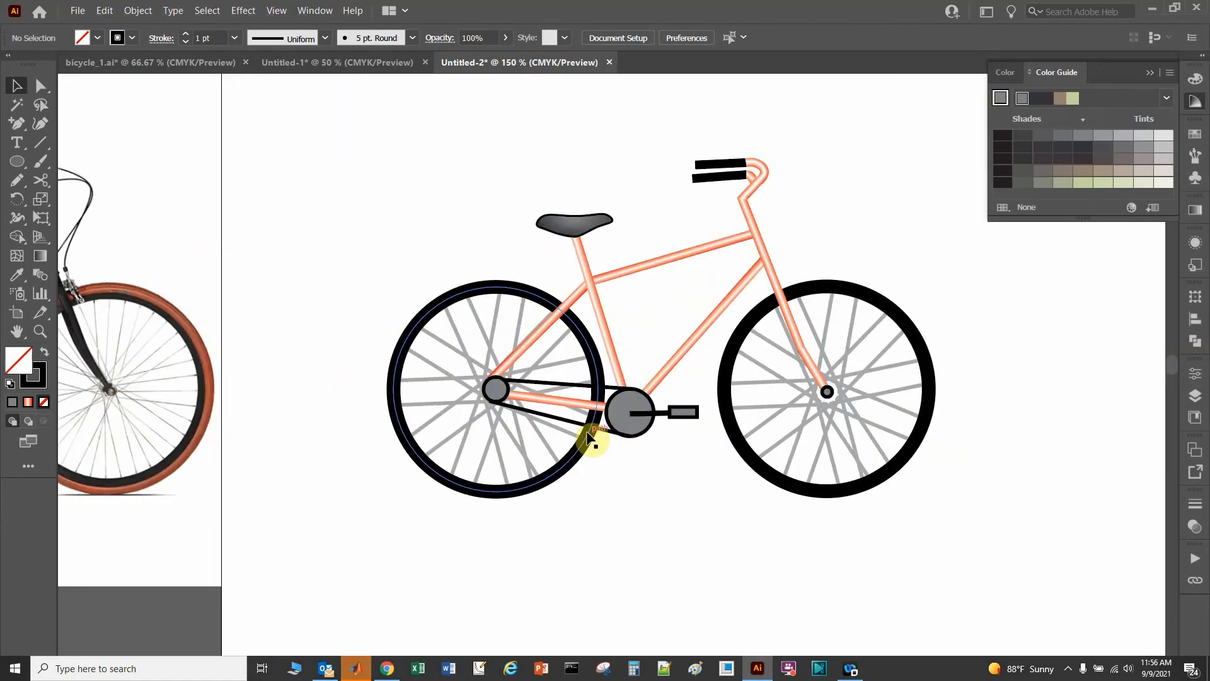
click(25, 161)
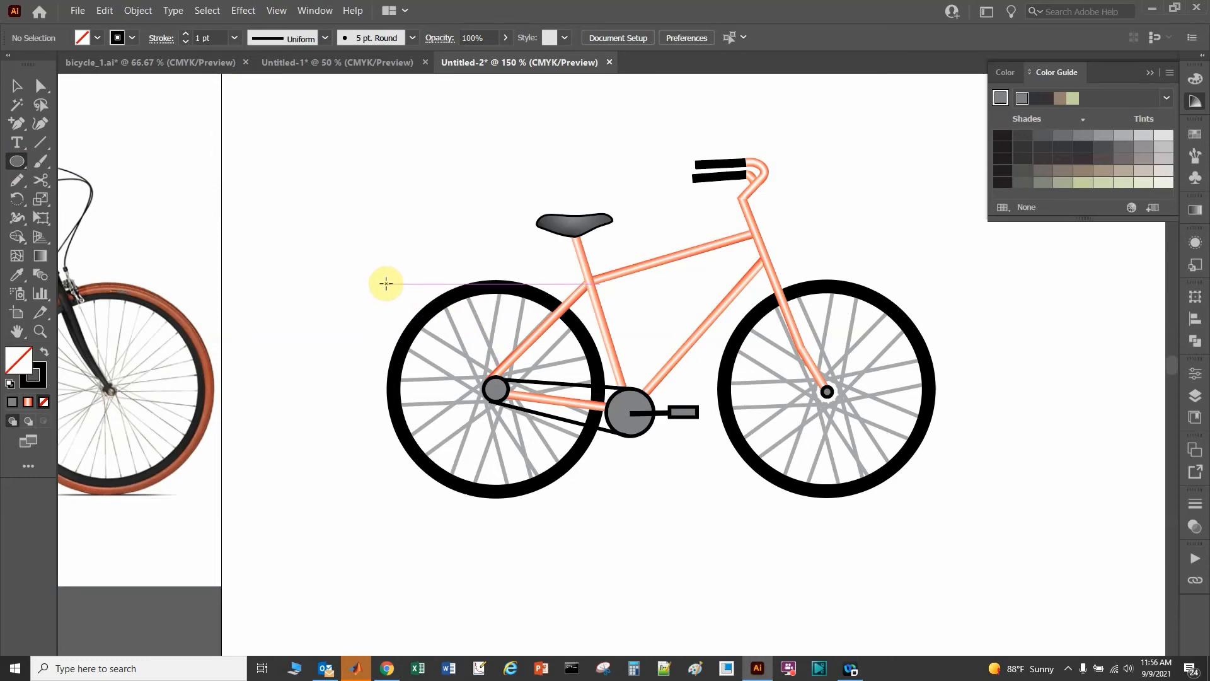
drag(386, 283, 599, 474)
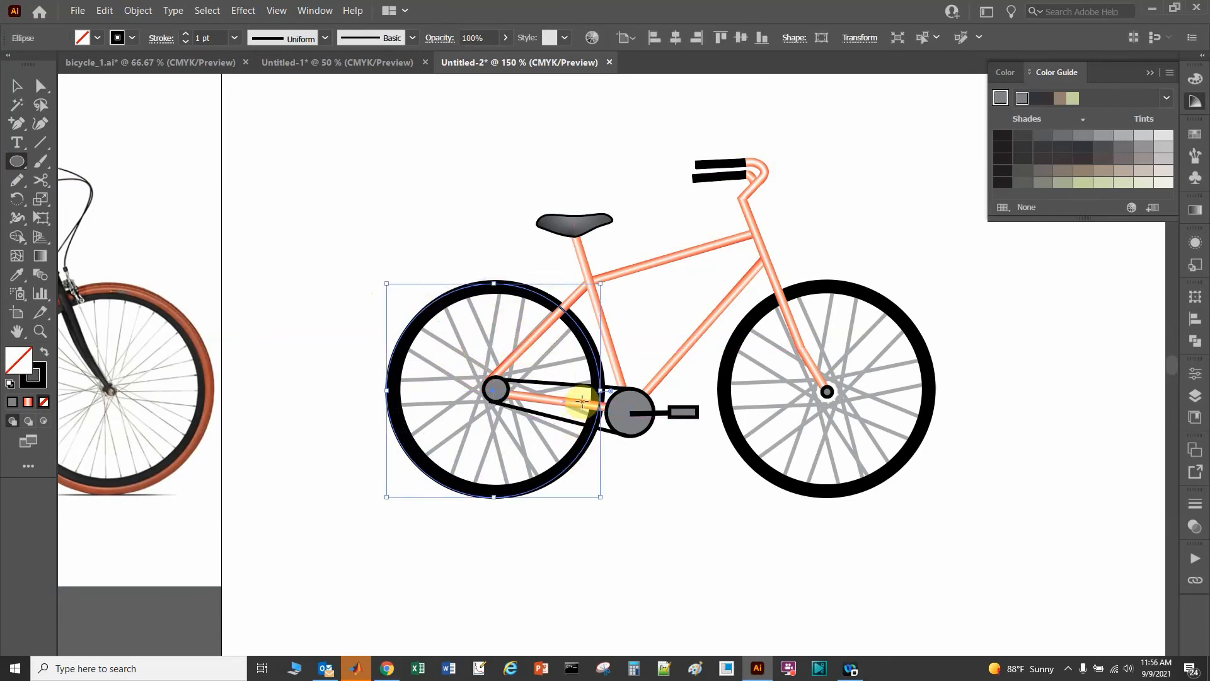
click(97, 38)
click(89, 111)
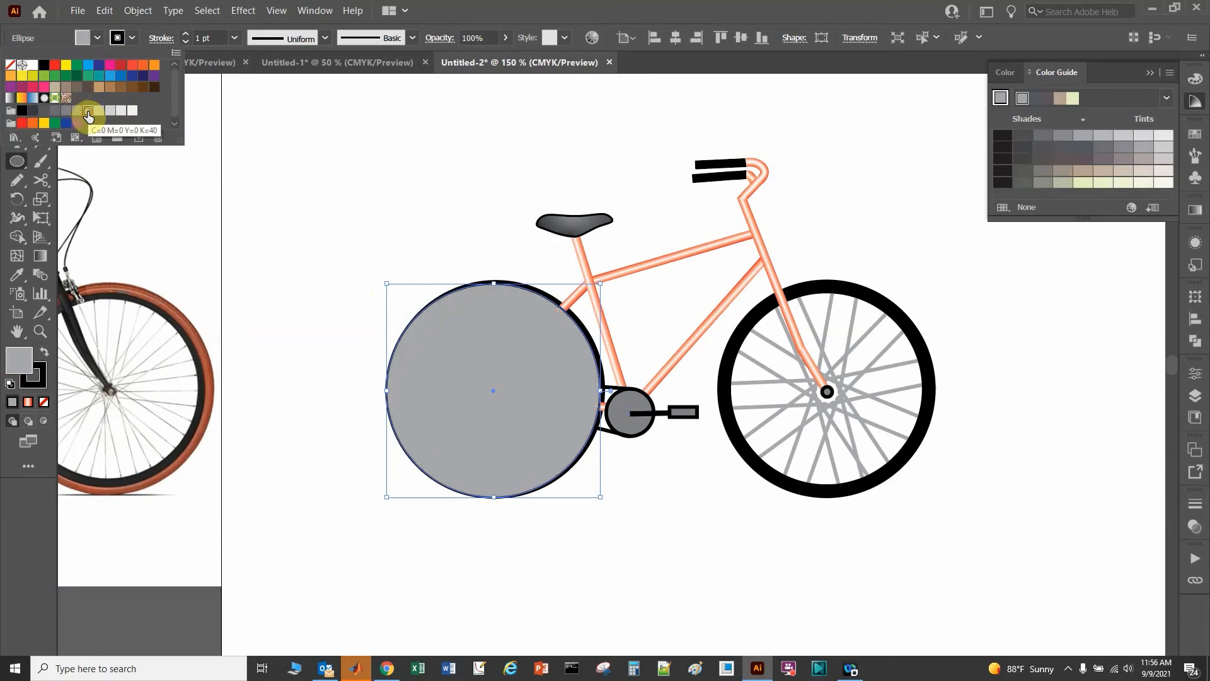
click(62, 41)
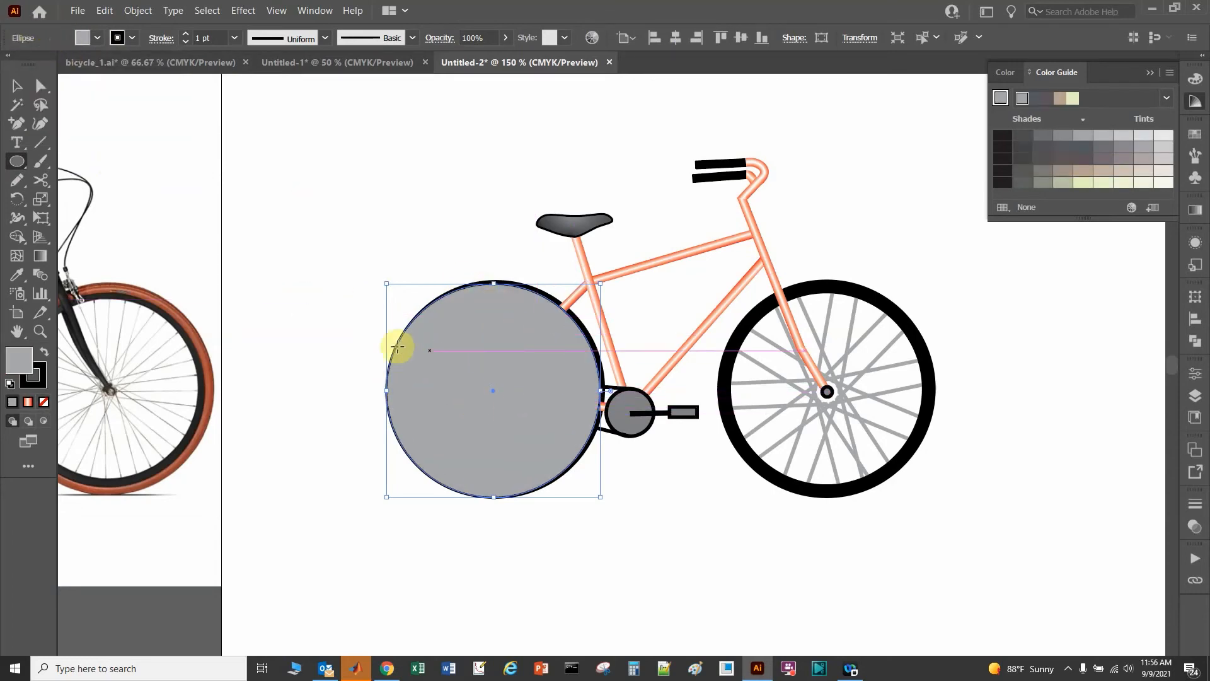
Pull the gray circle's left anchor outward and lengthen the top and bottom anchors' left handles to bulge its left side
click(38, 93)
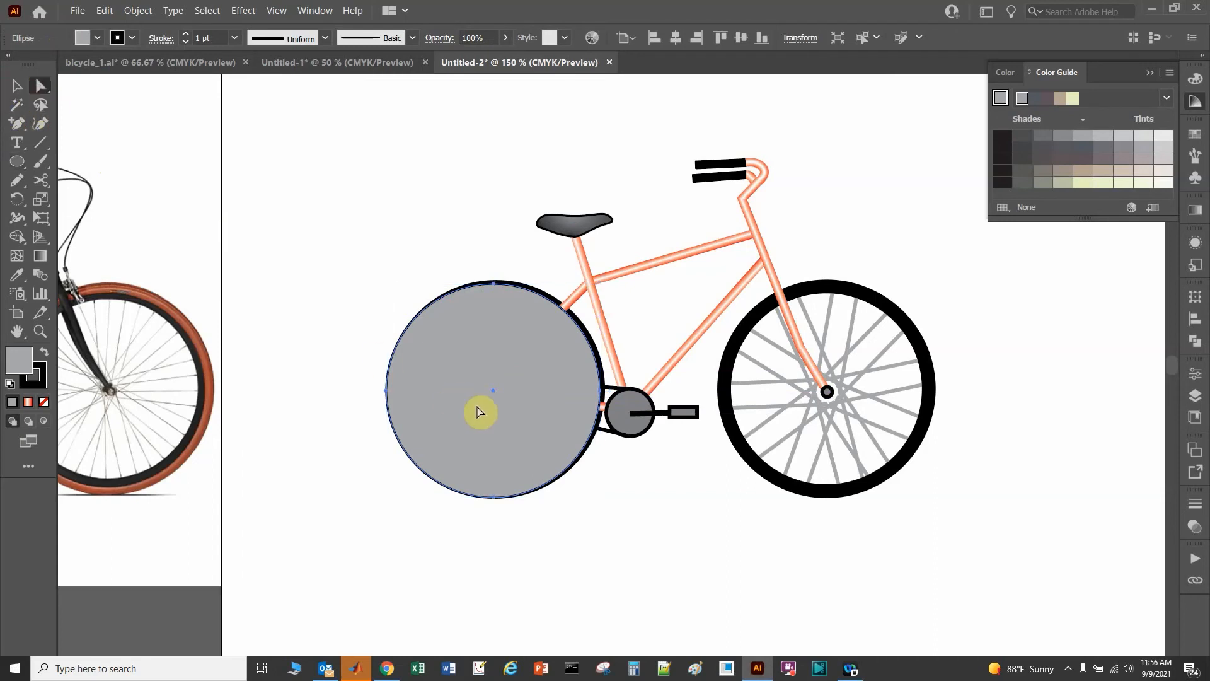
drag(386, 387, 369, 396)
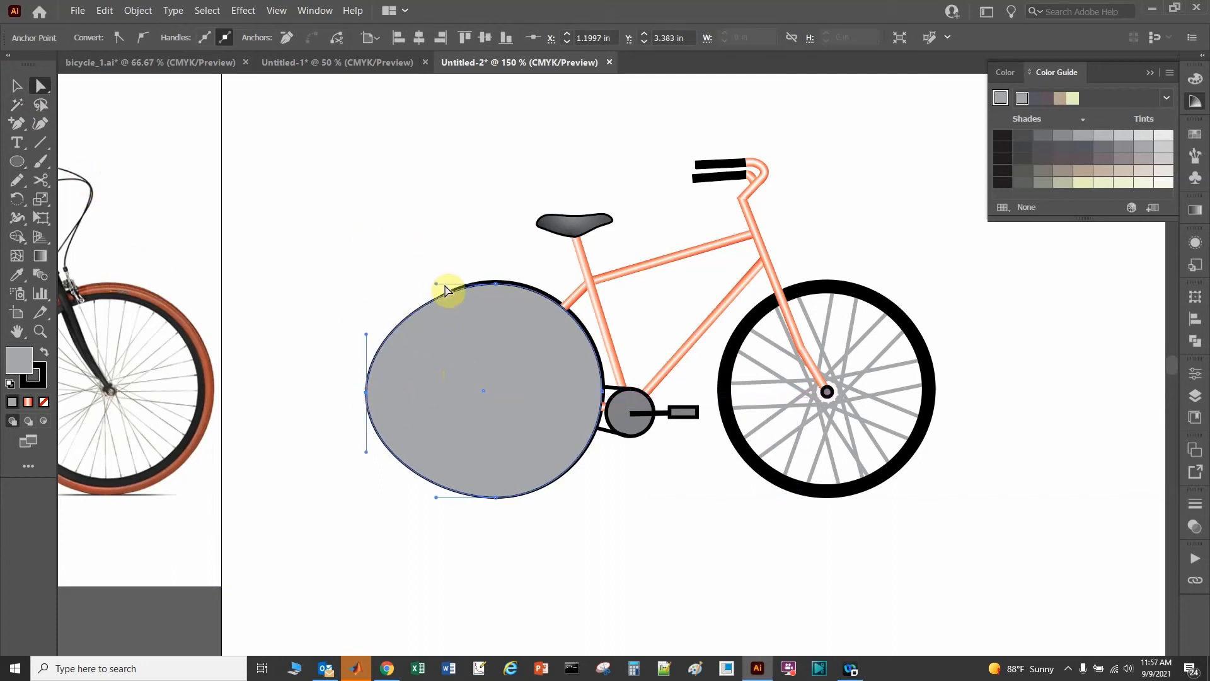
drag(439, 285, 286, 282)
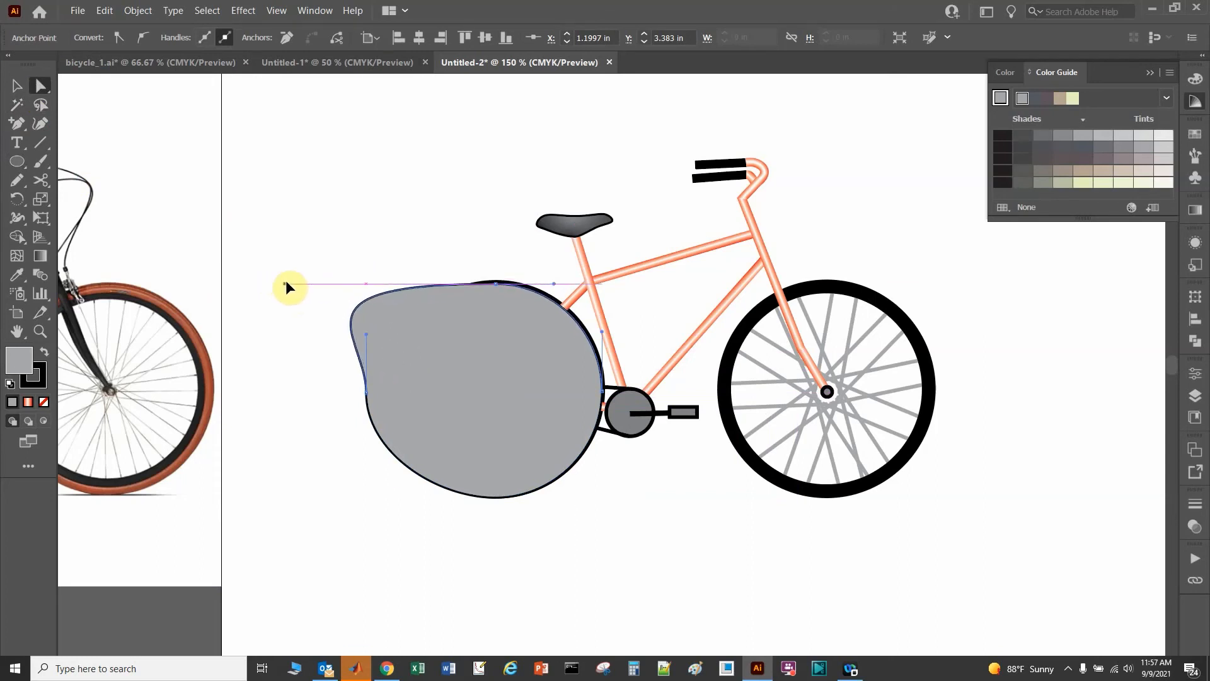
click(518, 468)
click(496, 497)
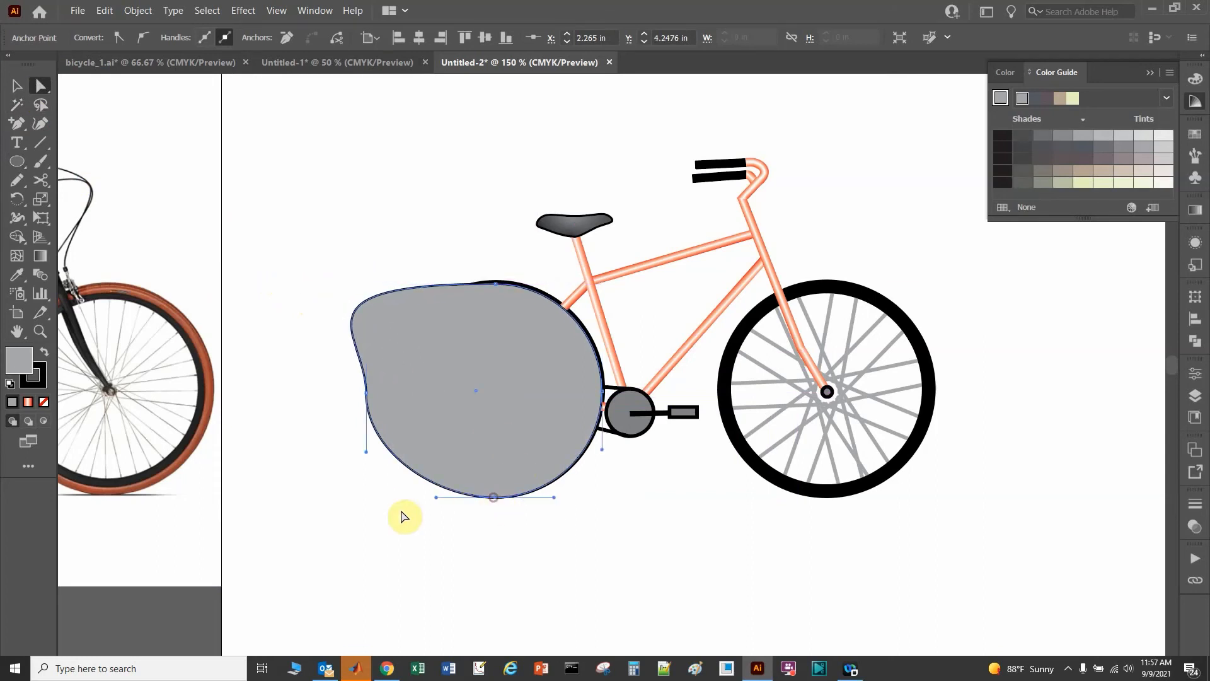
drag(435, 496, 282, 501)
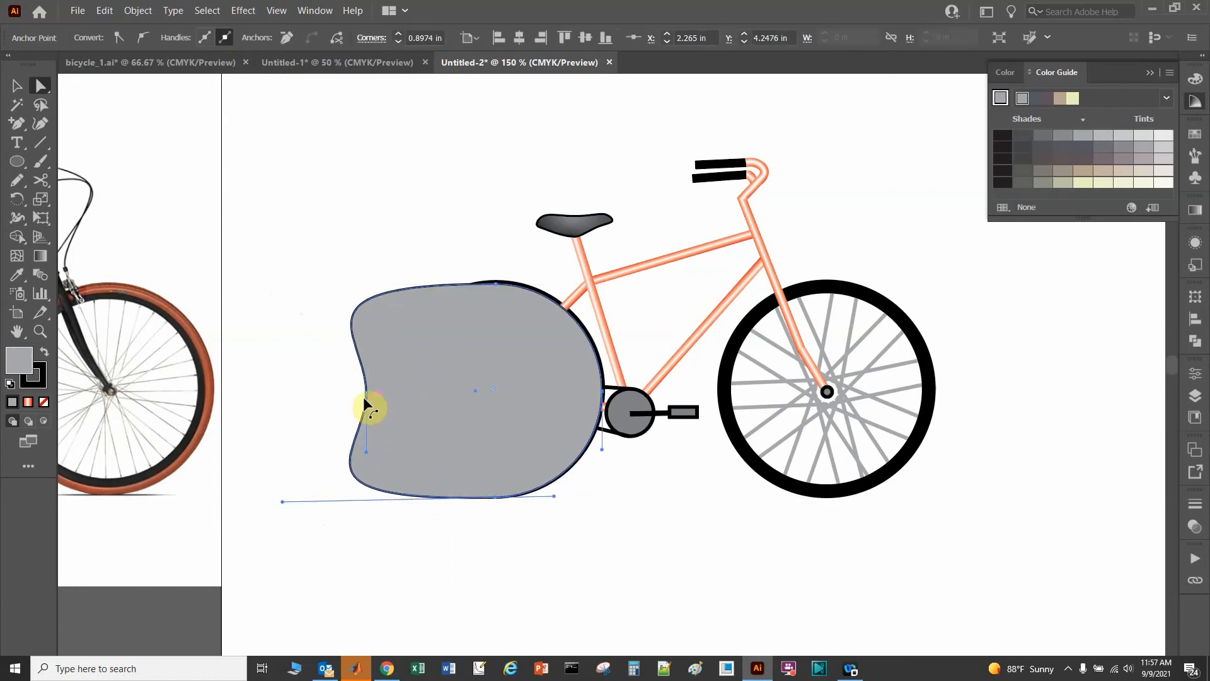
Move the gray shape's left middle anchor back in to the wheel's edge to deepen the notch
drag(367, 396, 391, 383)
drag(391, 331, 388, 338)
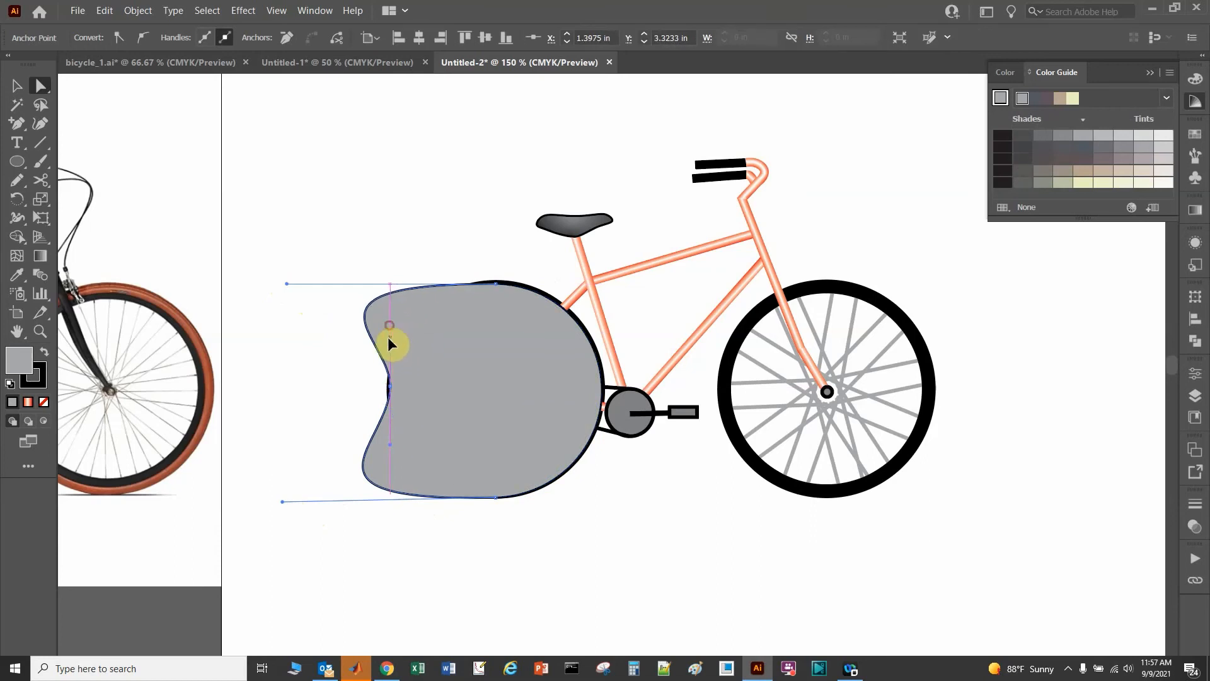
click(394, 448)
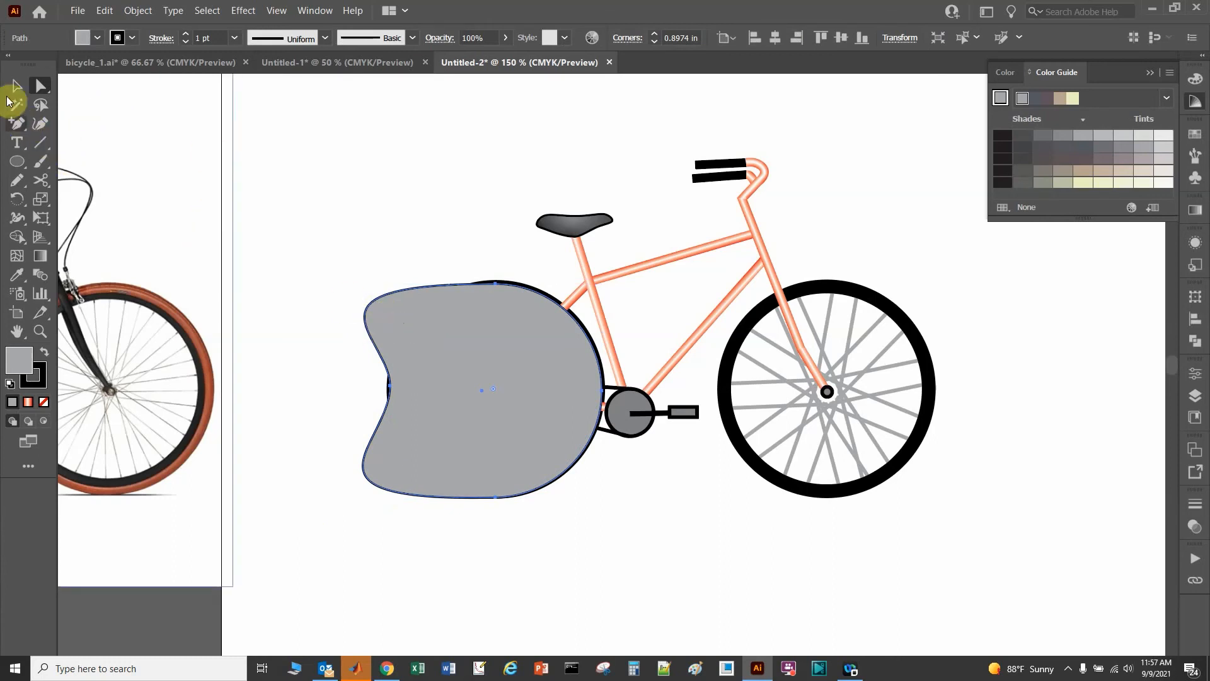
Add anchor points at the gray shape's upper left and lower left corners
click(17, 124)
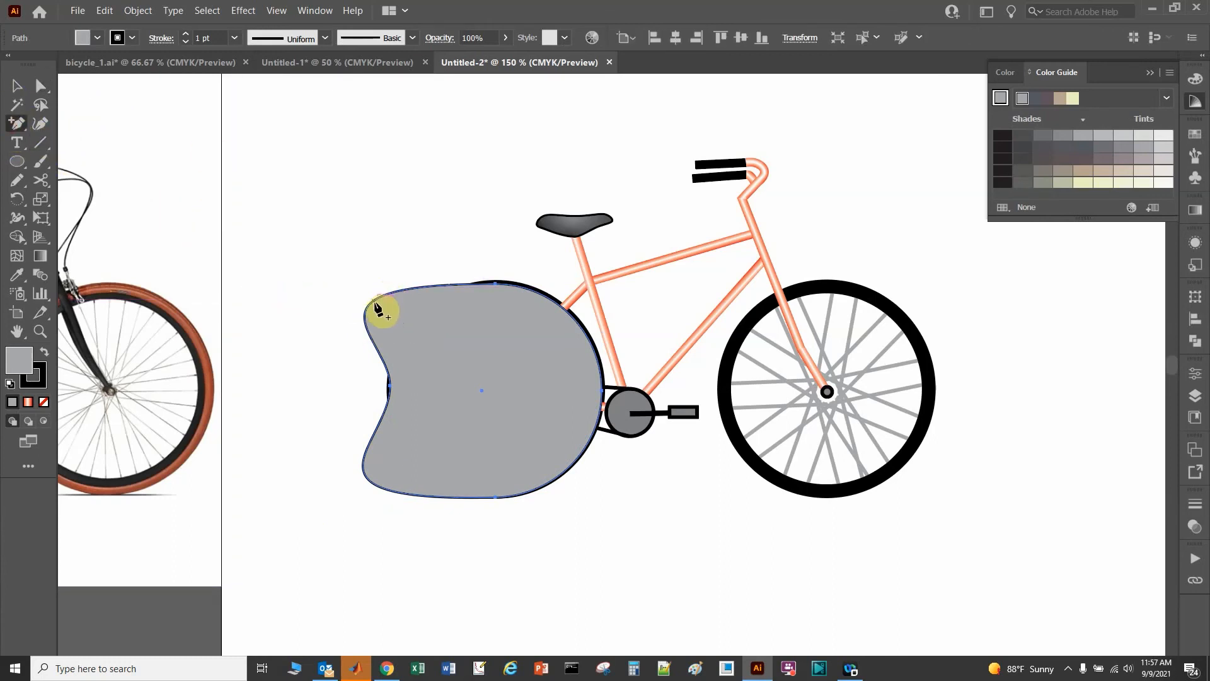
click(378, 301)
click(368, 479)
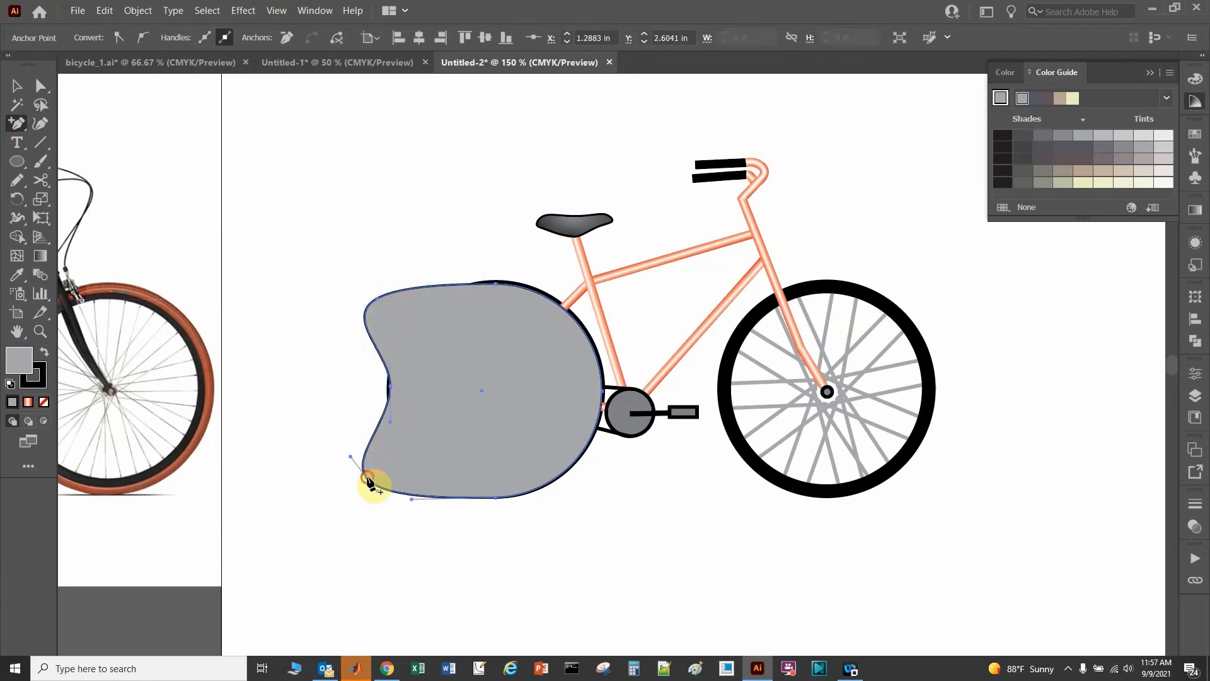
Pull the two new corner anchors outward and shorten the upper one's lower handle to sharpen the shape's left tips
click(41, 86)
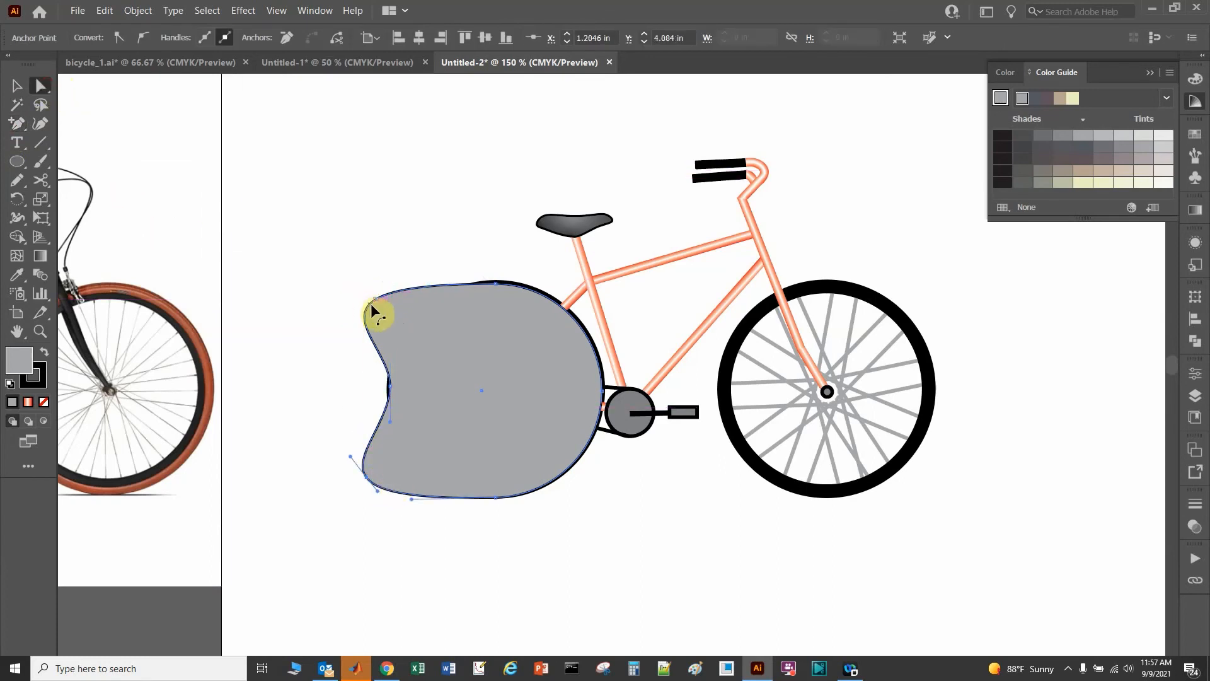
drag(378, 300, 361, 292)
click(360, 490)
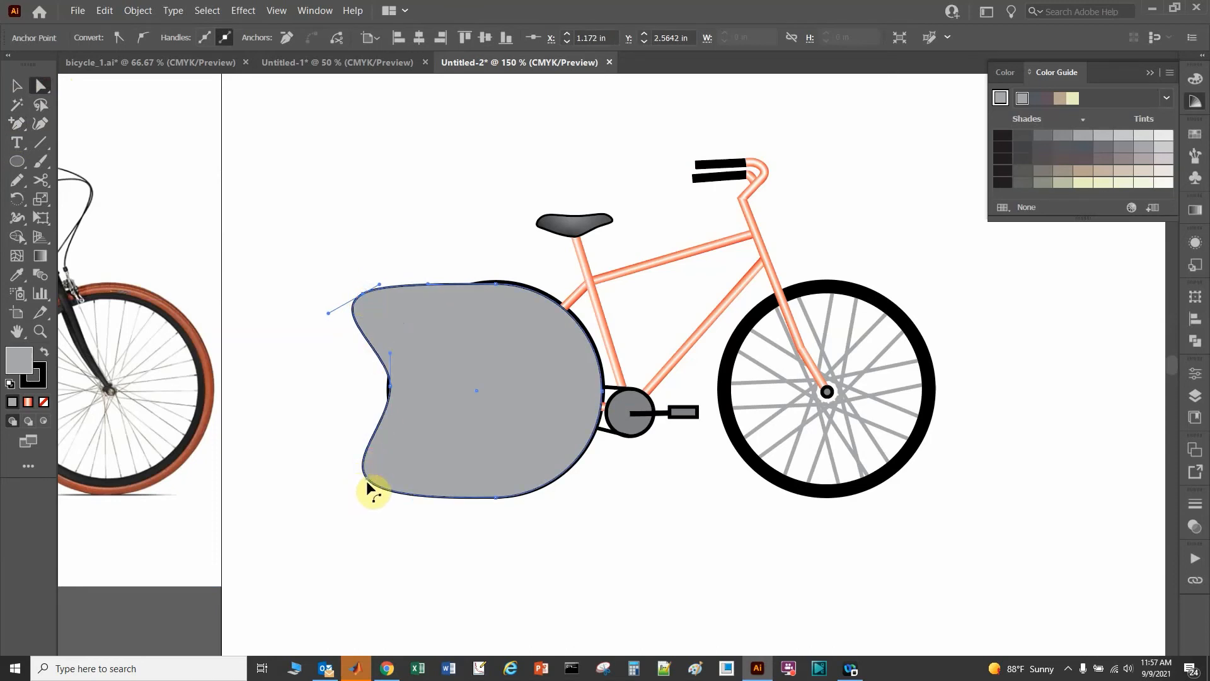
drag(367, 483, 341, 476)
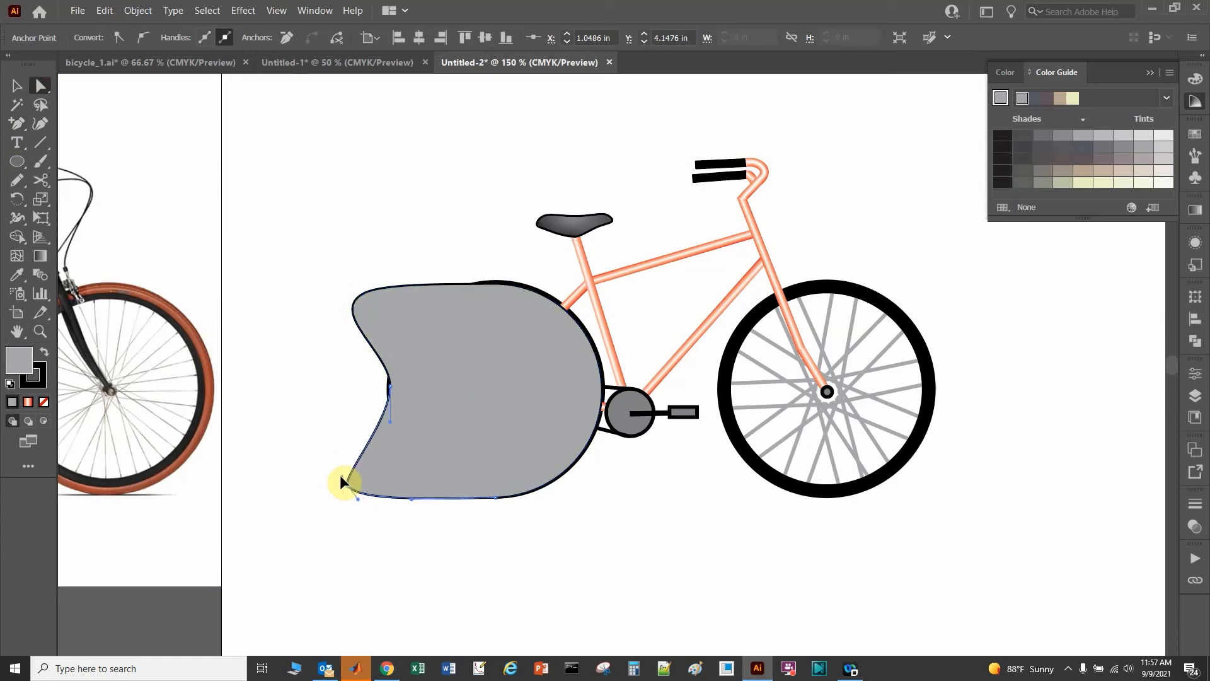
click(362, 294)
drag(328, 315, 343, 306)
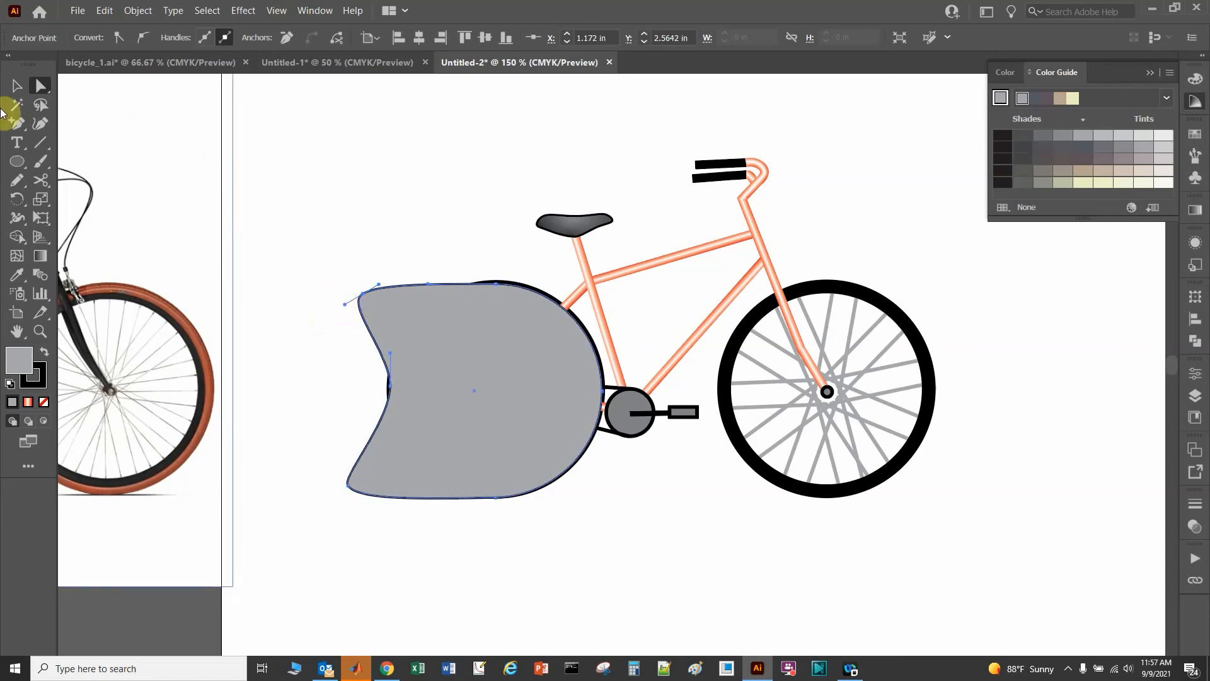
Remove the stroke from the gray shape over the rear wheel
click(17, 88)
click(300, 135)
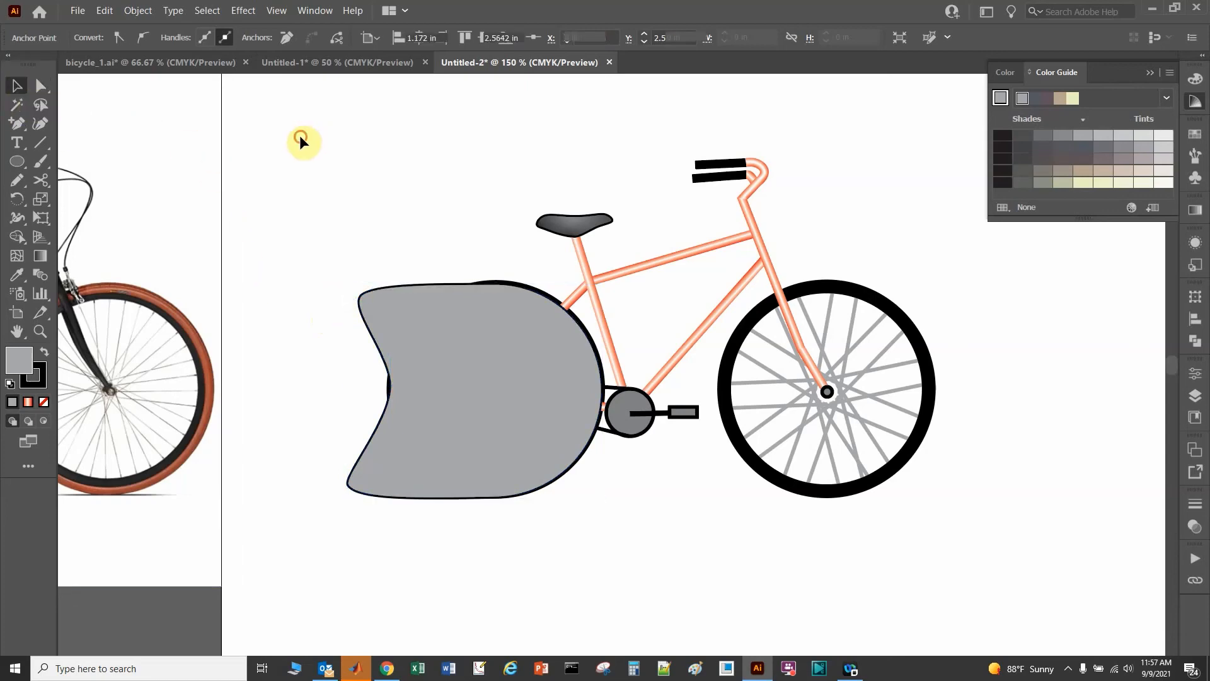
click(408, 297)
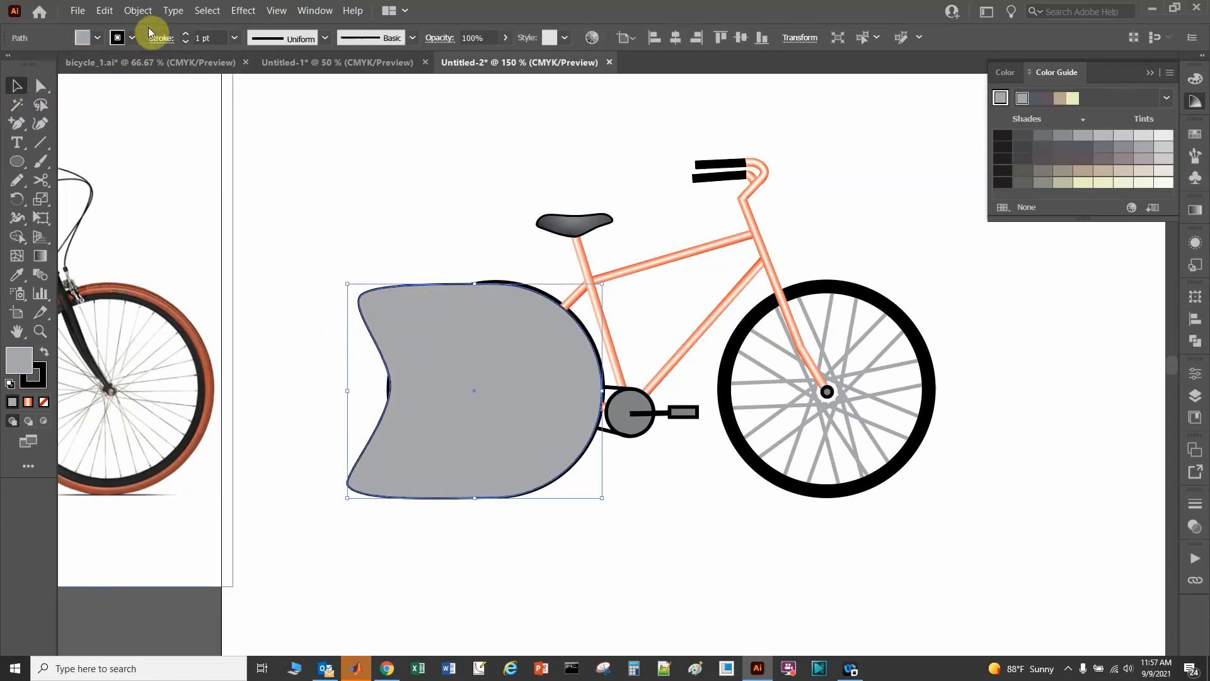
click(133, 37)
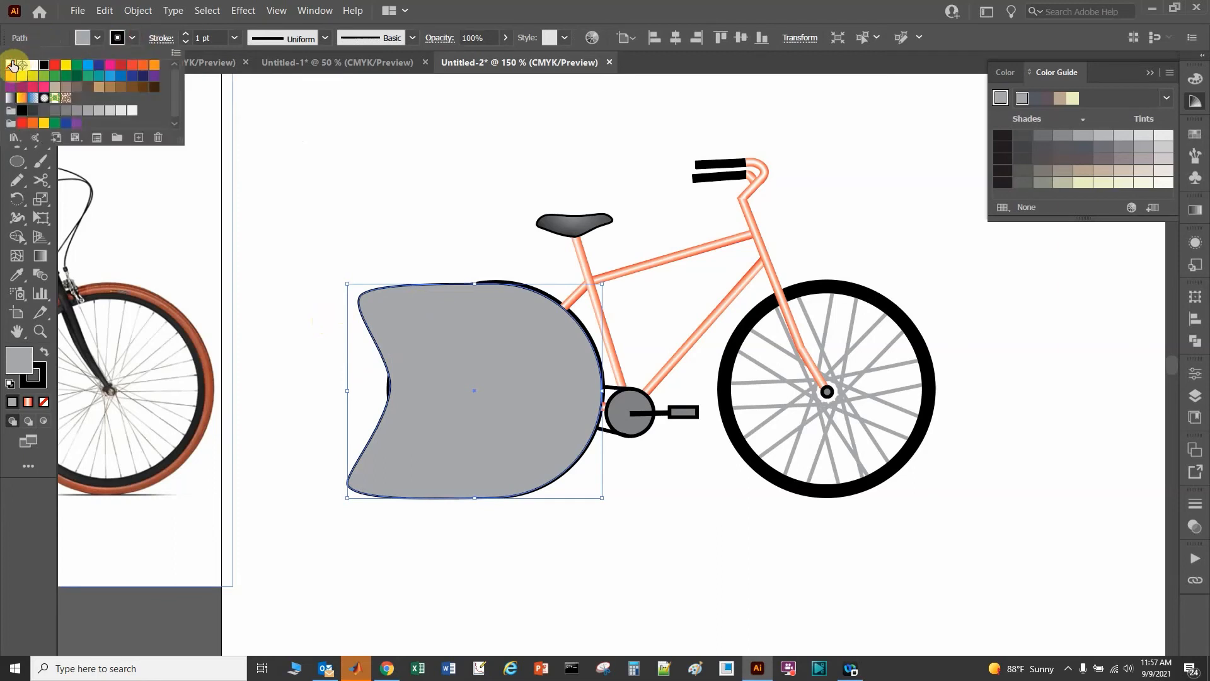
click(12, 65)
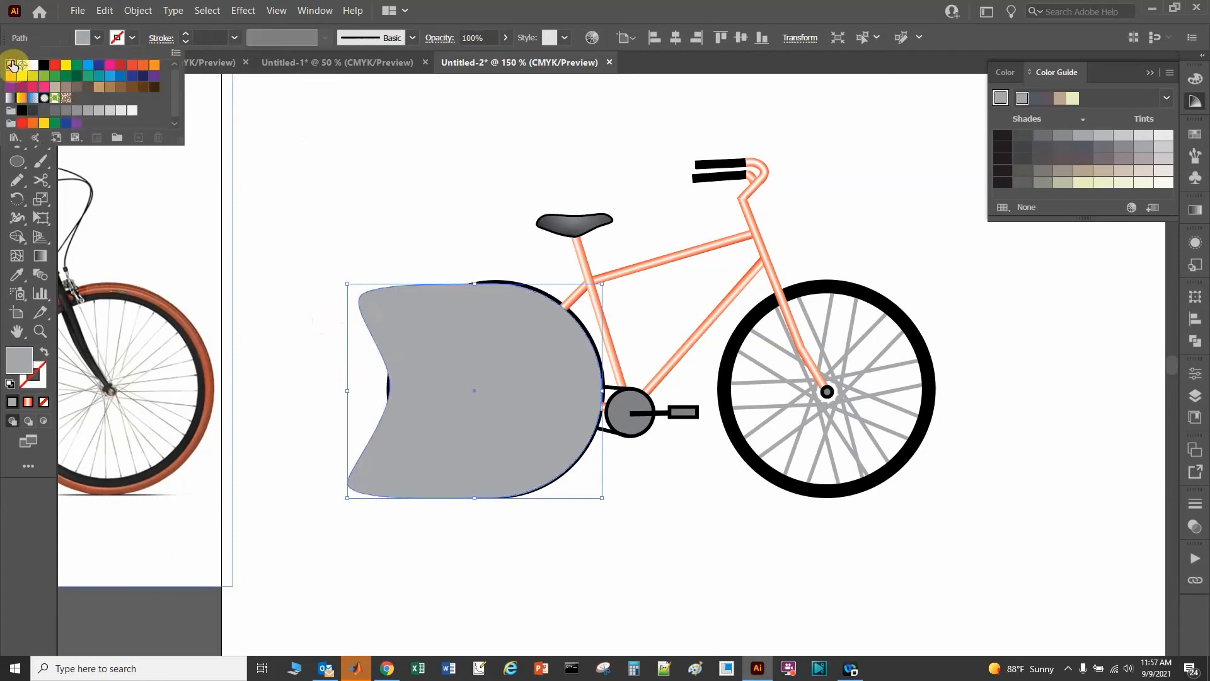
Apply a linear gradient fill to the shape over the rear wheel
click(1197, 212)
click(1196, 211)
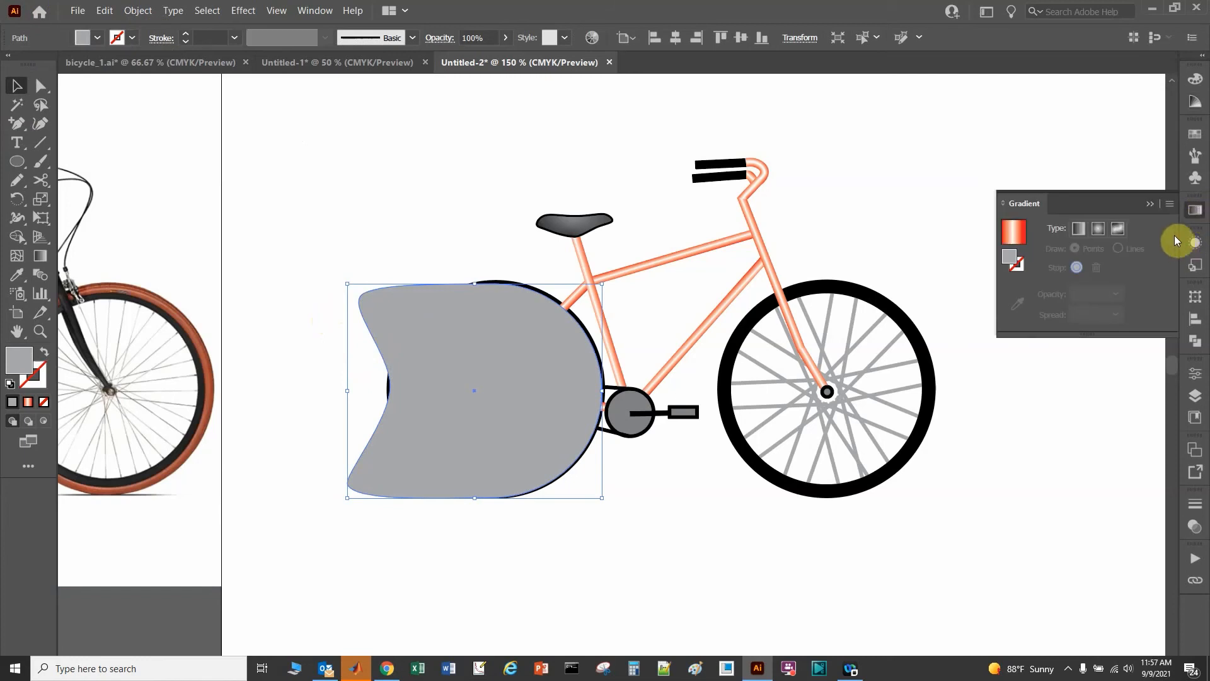
click(1084, 229)
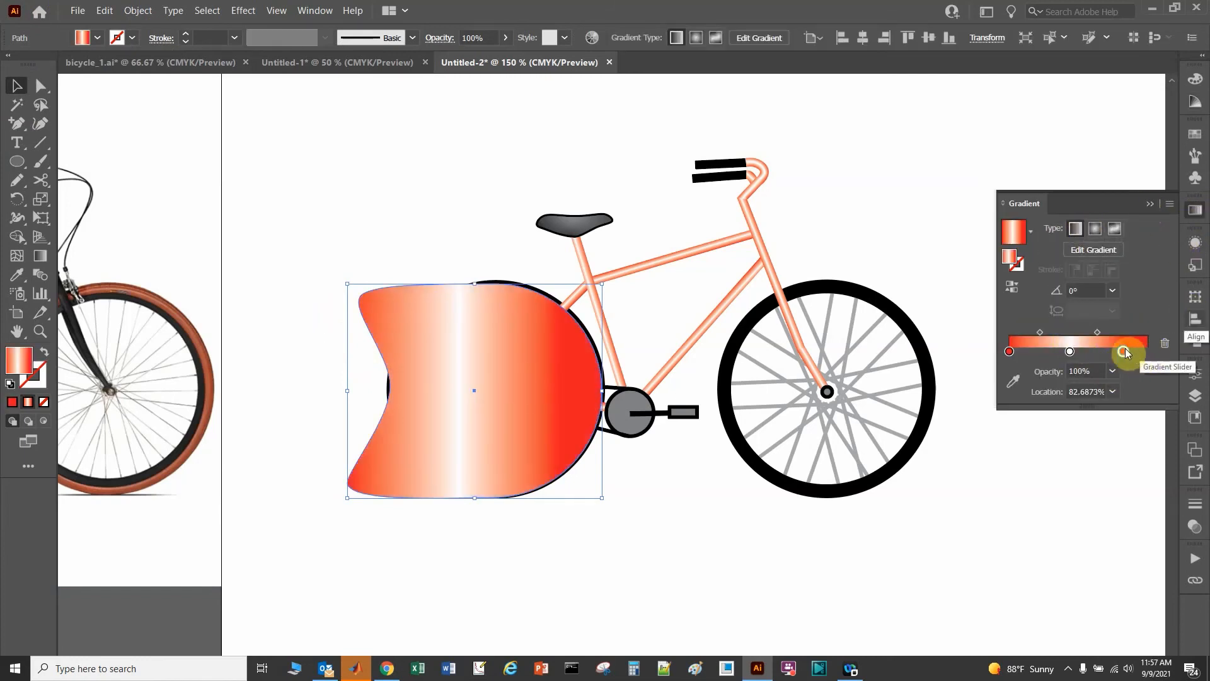
Remove the gradient's right red stop and move the white stop to the 100% location
drag(1123, 351, 1112, 466)
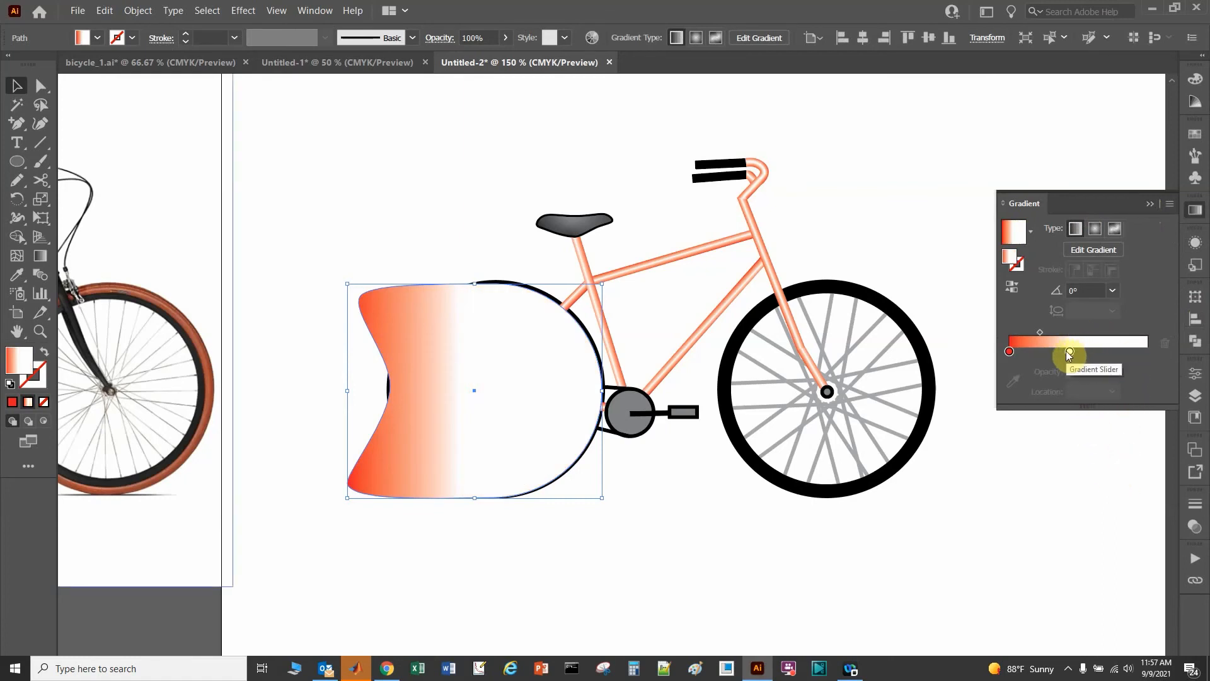
drag(1067, 353, 1146, 345)
drag(1062, 353, 1162, 341)
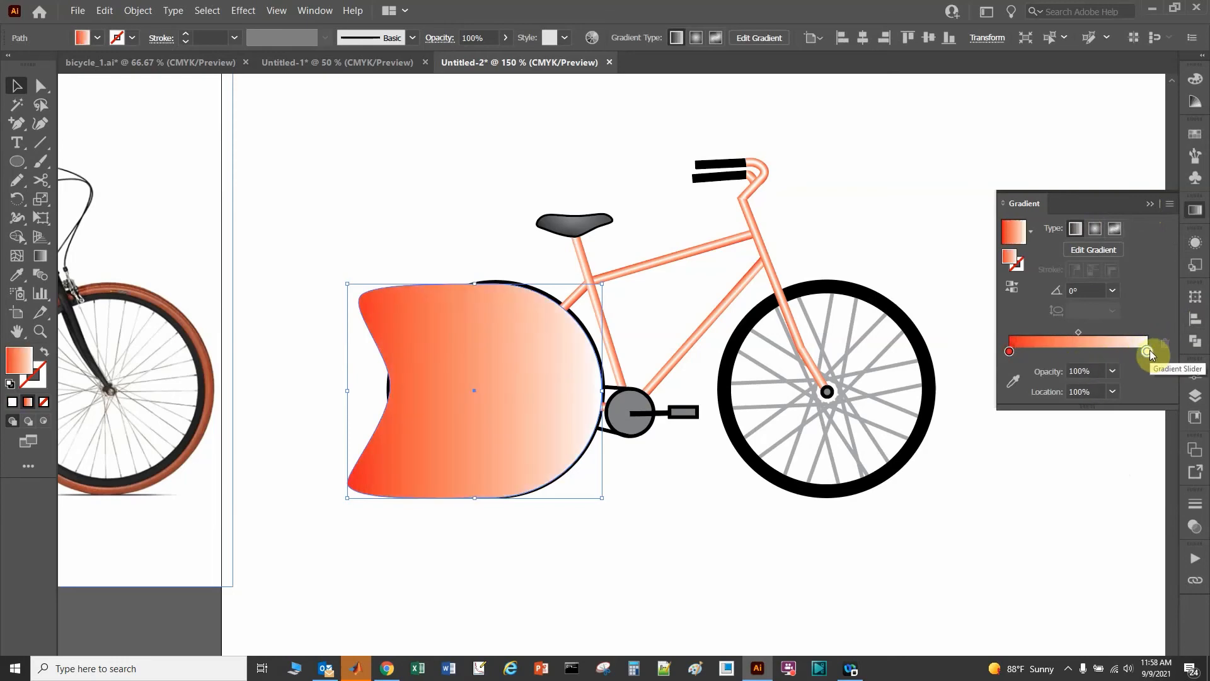
Change the gradient's white end stop to a medium gray swatch
double_click(1147, 351)
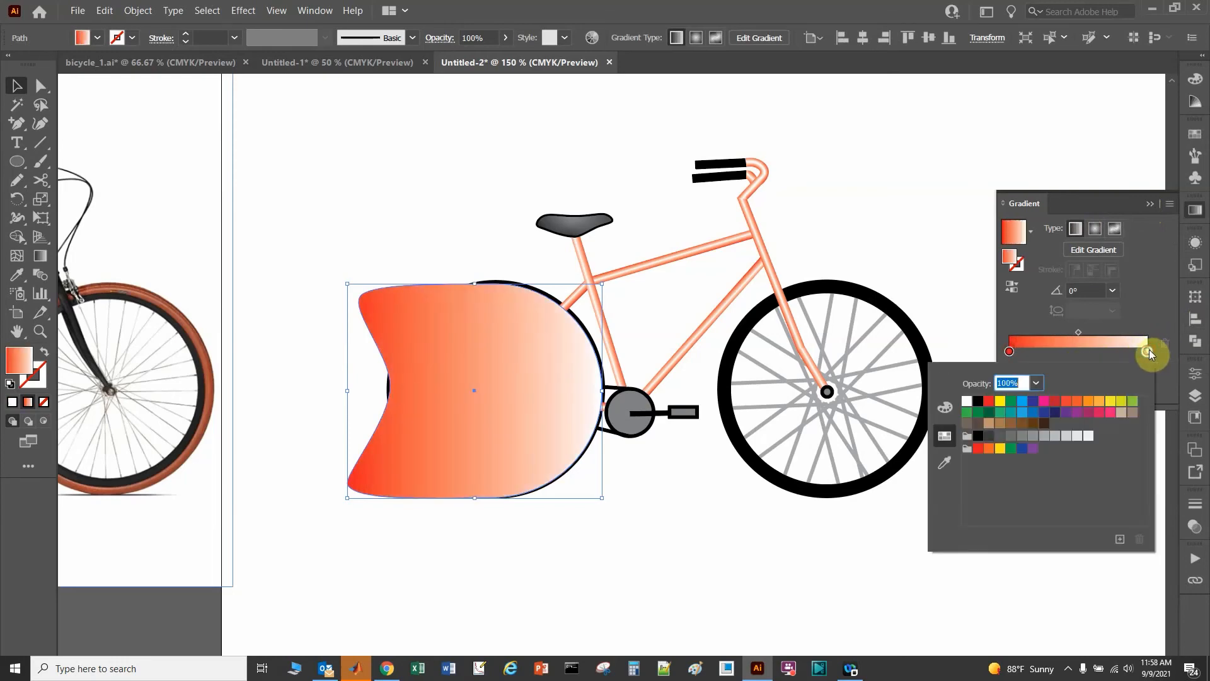
click(1023, 437)
click(1033, 436)
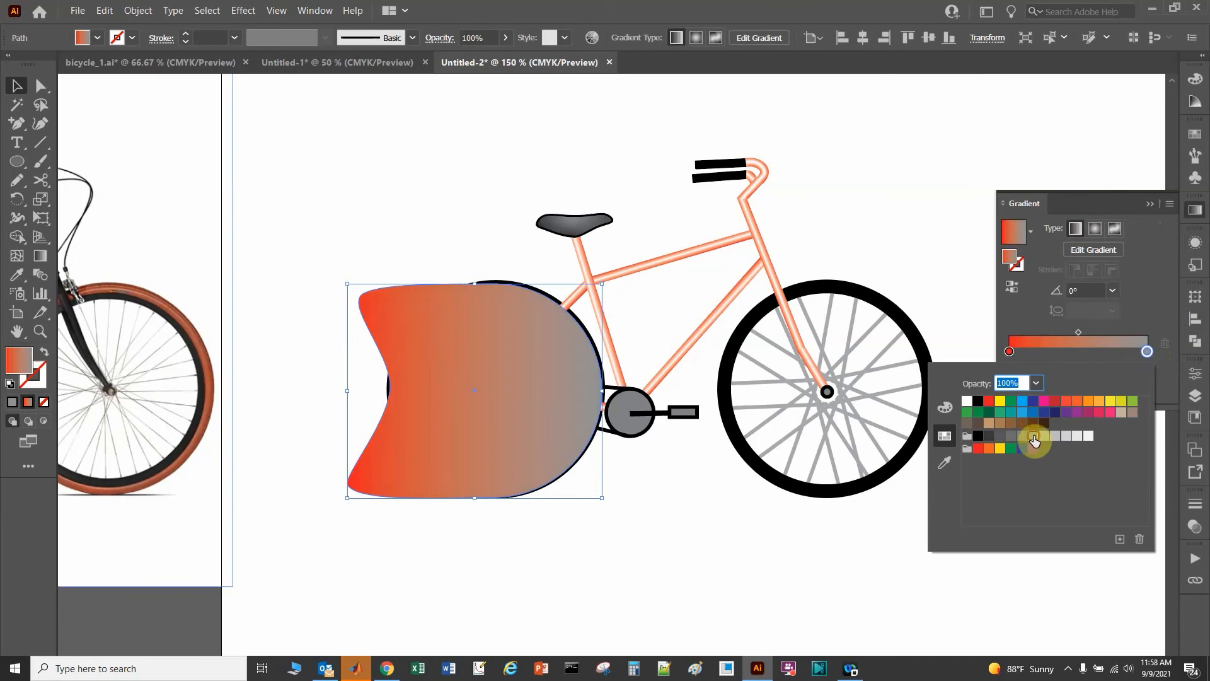
Change the gradient's red start stop to white with 0% opacity
click(1010, 351)
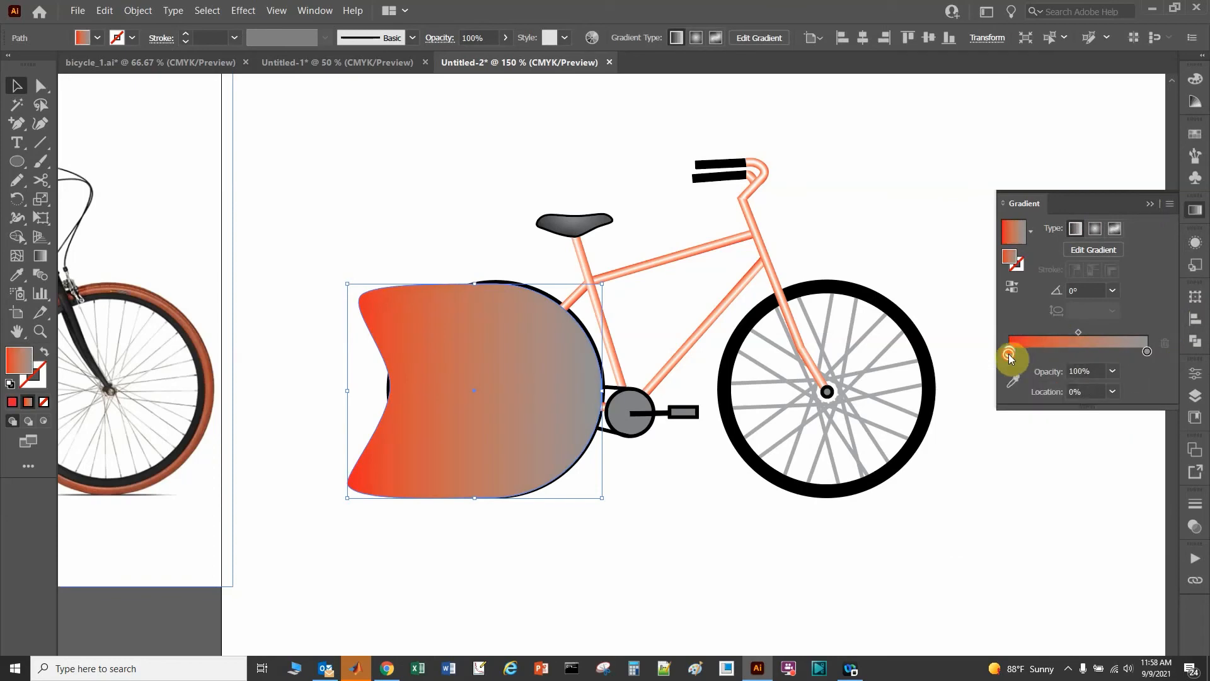
double_click(1010, 350)
click(969, 402)
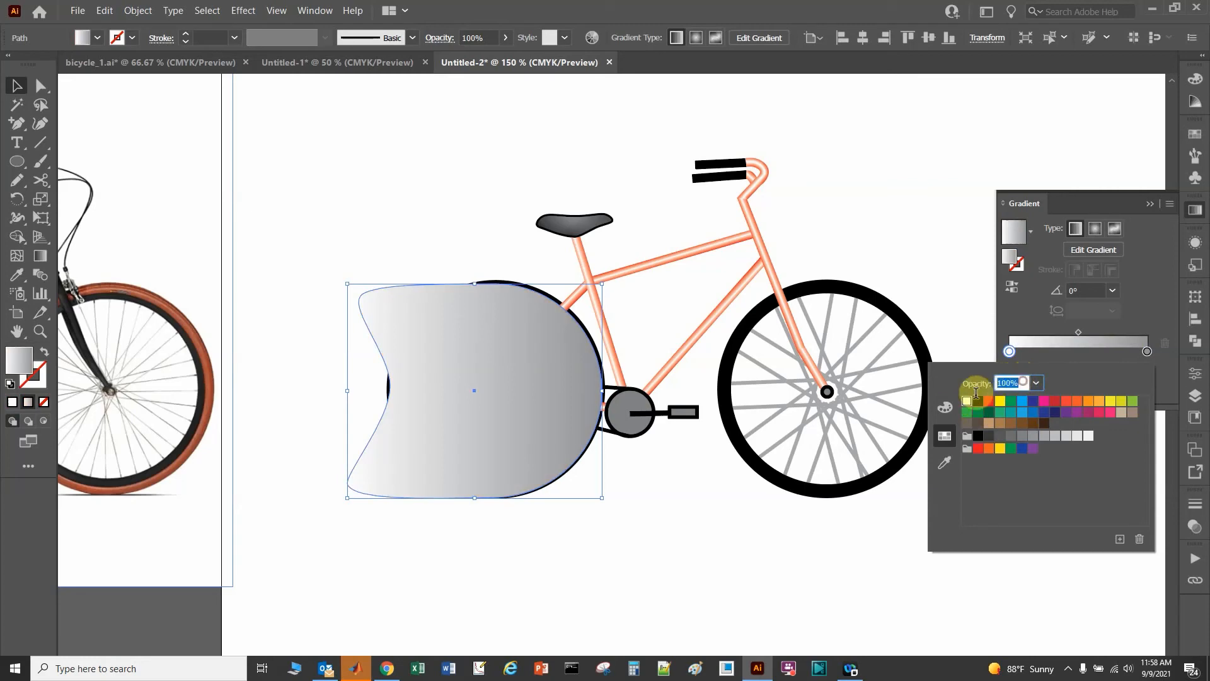
text(0)
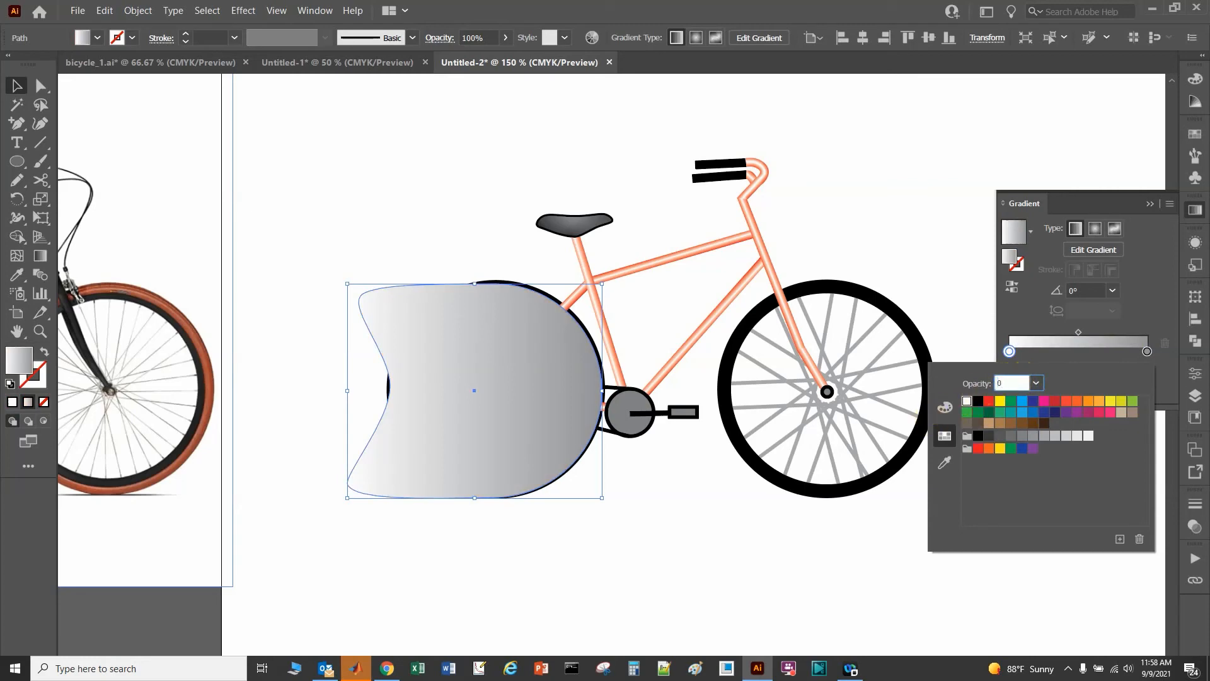
key(Return)
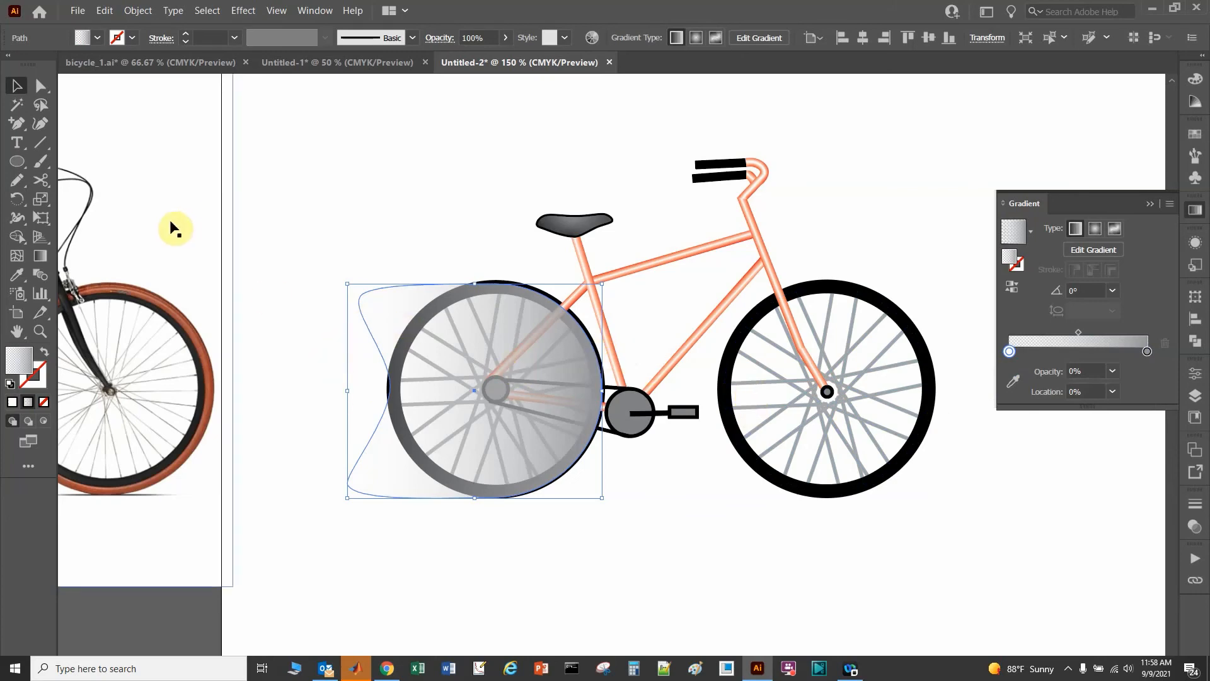
click(245, 116)
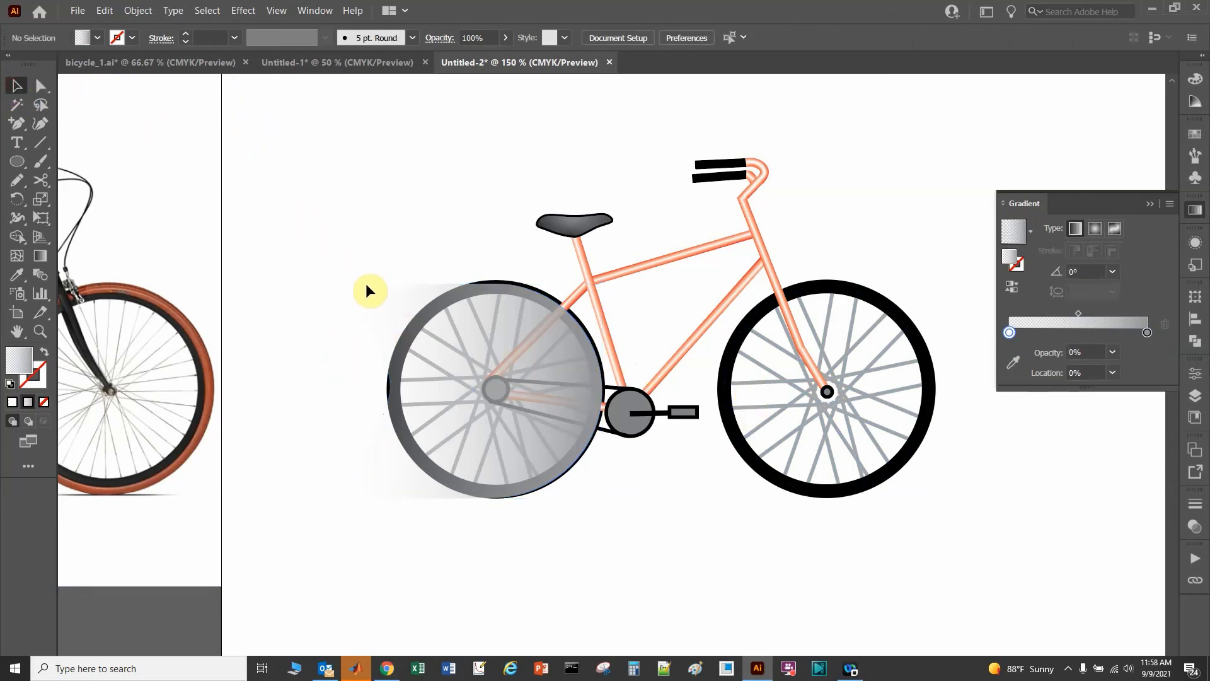
Send the gradient shape behind the rear wheel to the back of the artwork
click(392, 304)
right_click(391, 304)
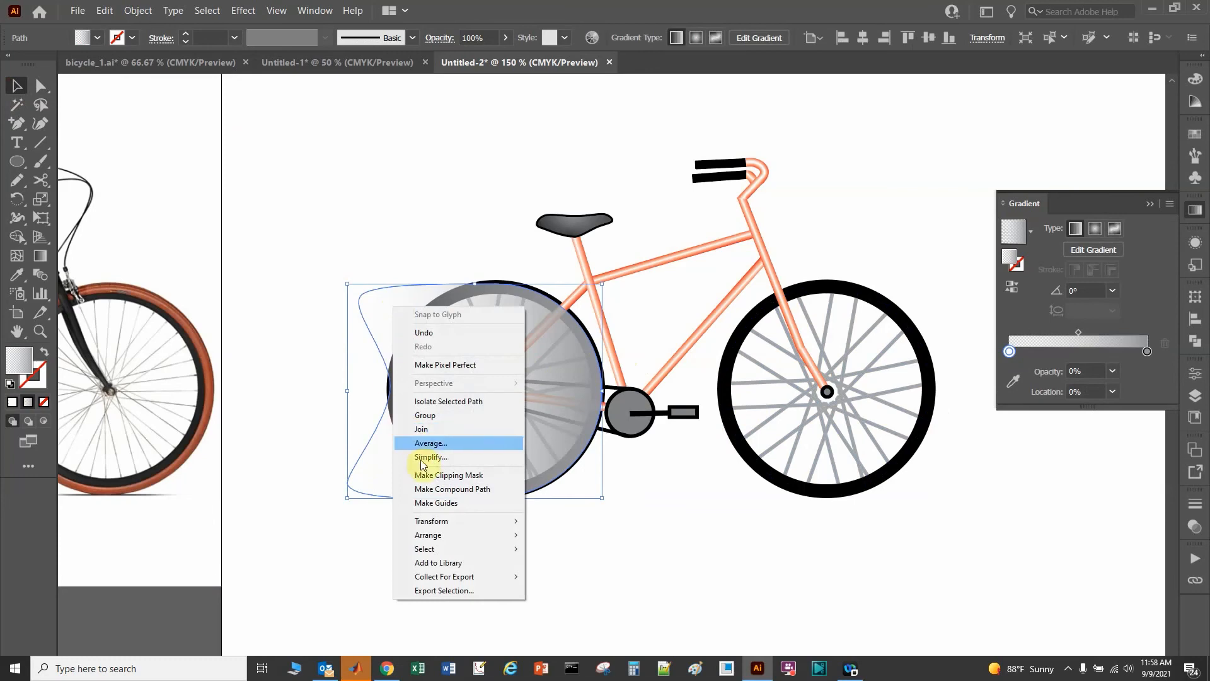
mouse_move(451, 536)
click(621, 579)
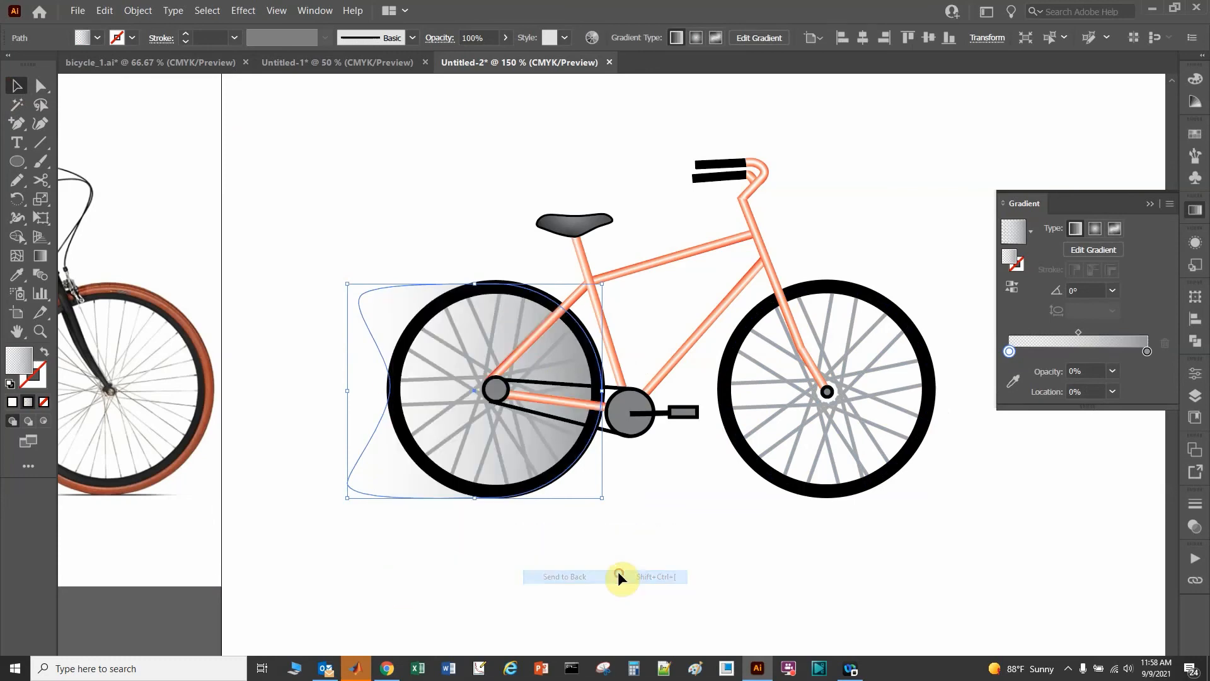
click(534, 568)
Stretch the shape's upper and lower tail points farther out behind the rear wheel
click(371, 327)
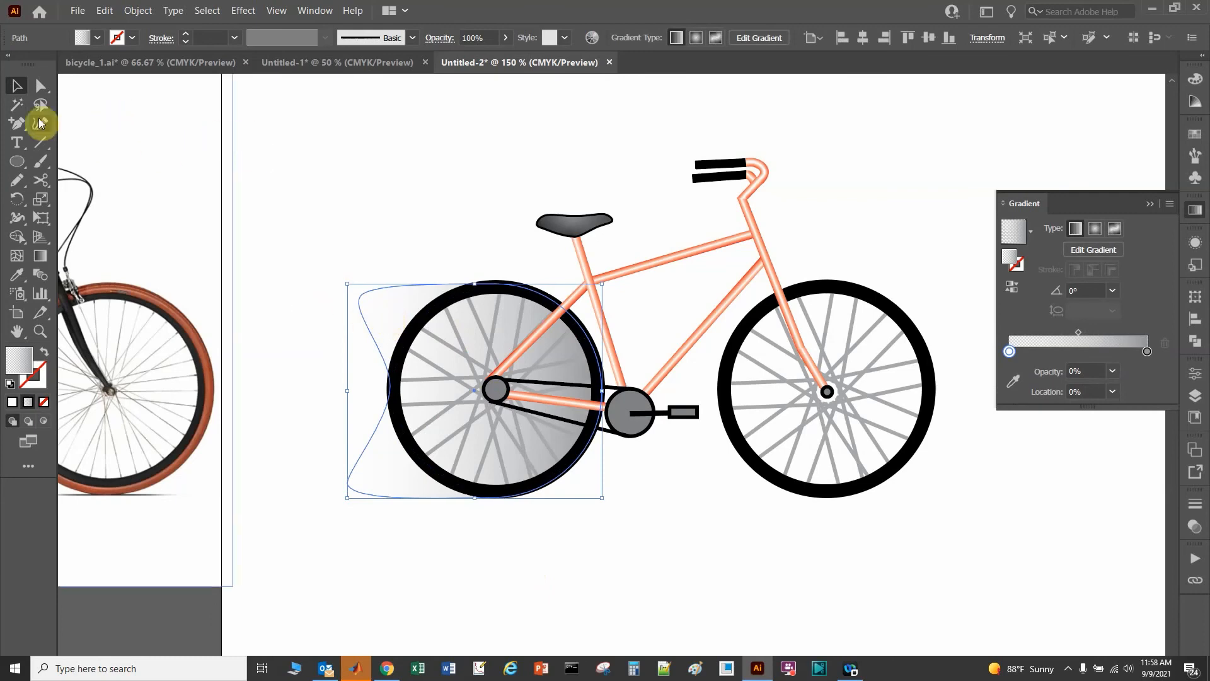
click(39, 87)
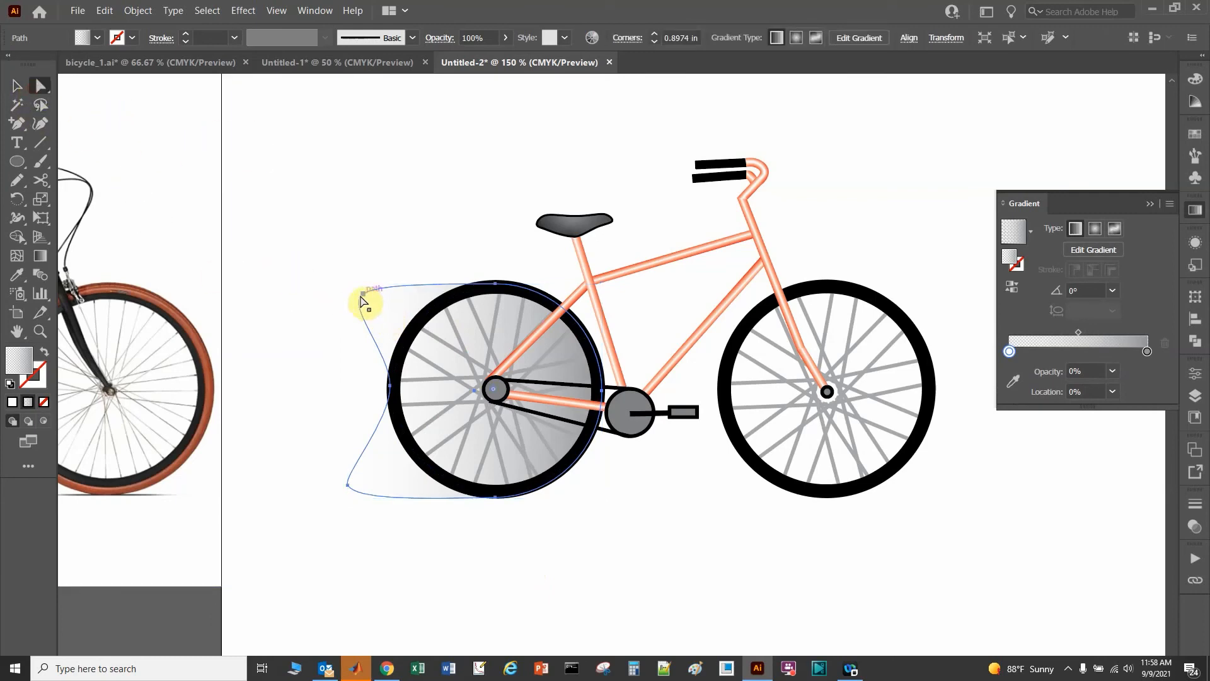
drag(362, 302, 302, 291)
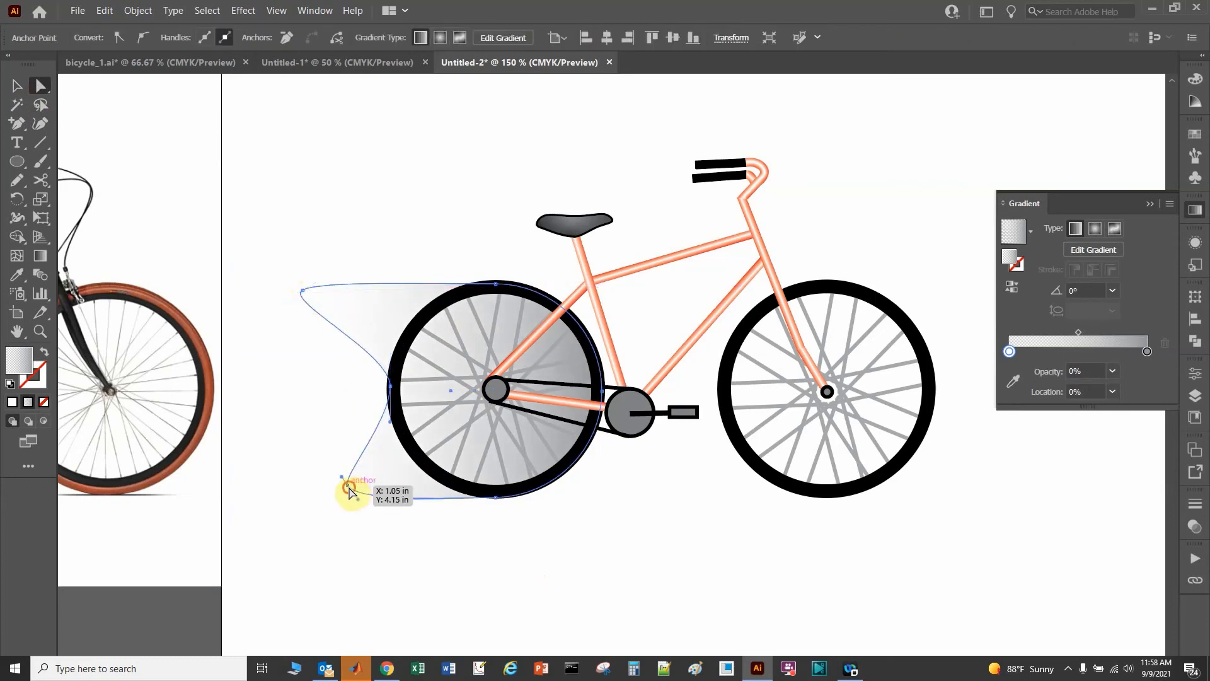
drag(349, 489, 285, 487)
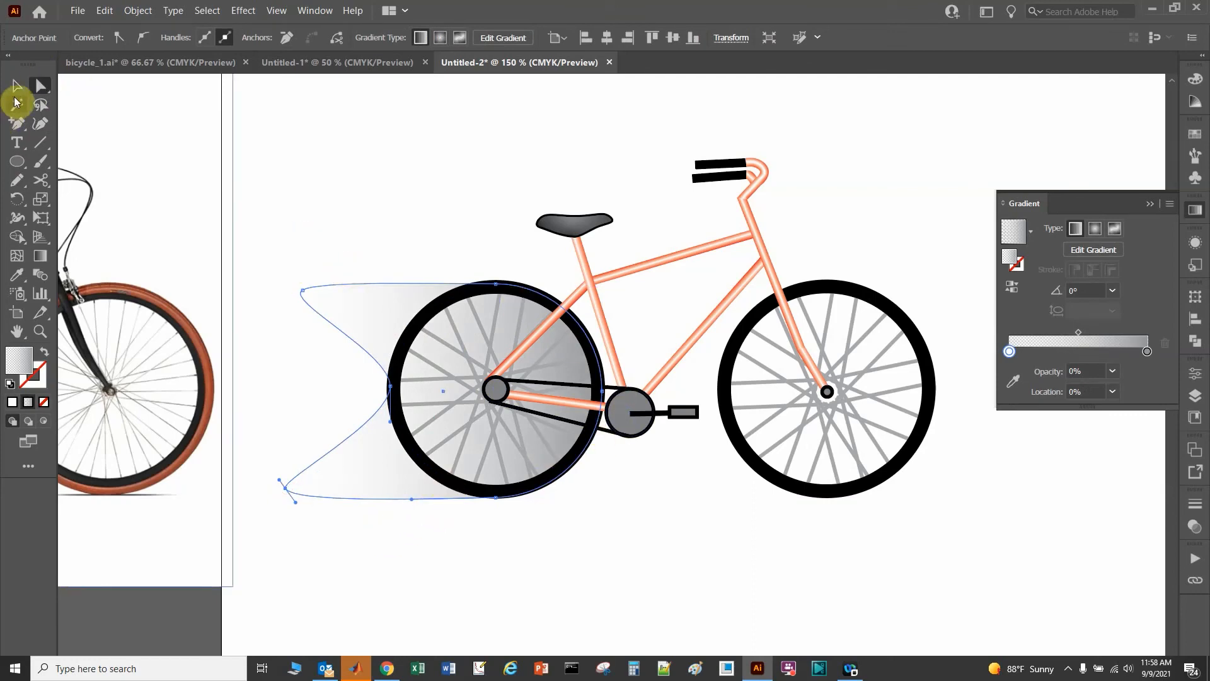
click(302, 292)
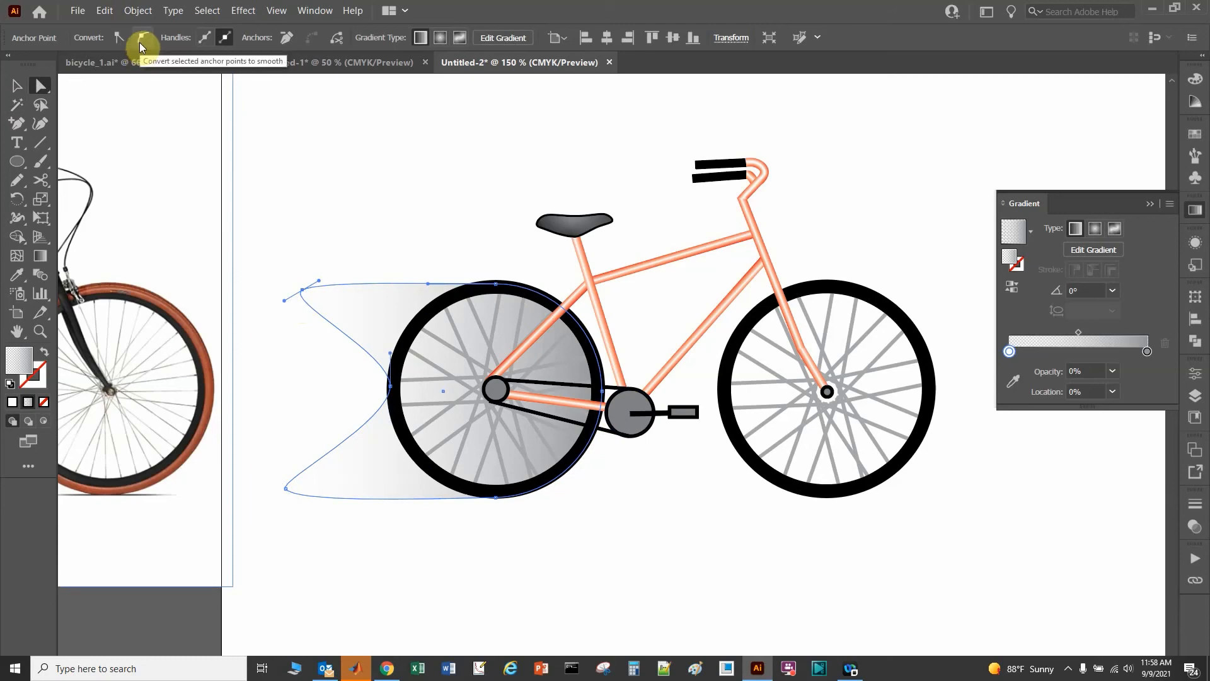
click(16, 85)
click(379, 208)
Change the tail shape's gray gradient end stop to a lighter gray swatch
scroll(407, 299, down, 2)
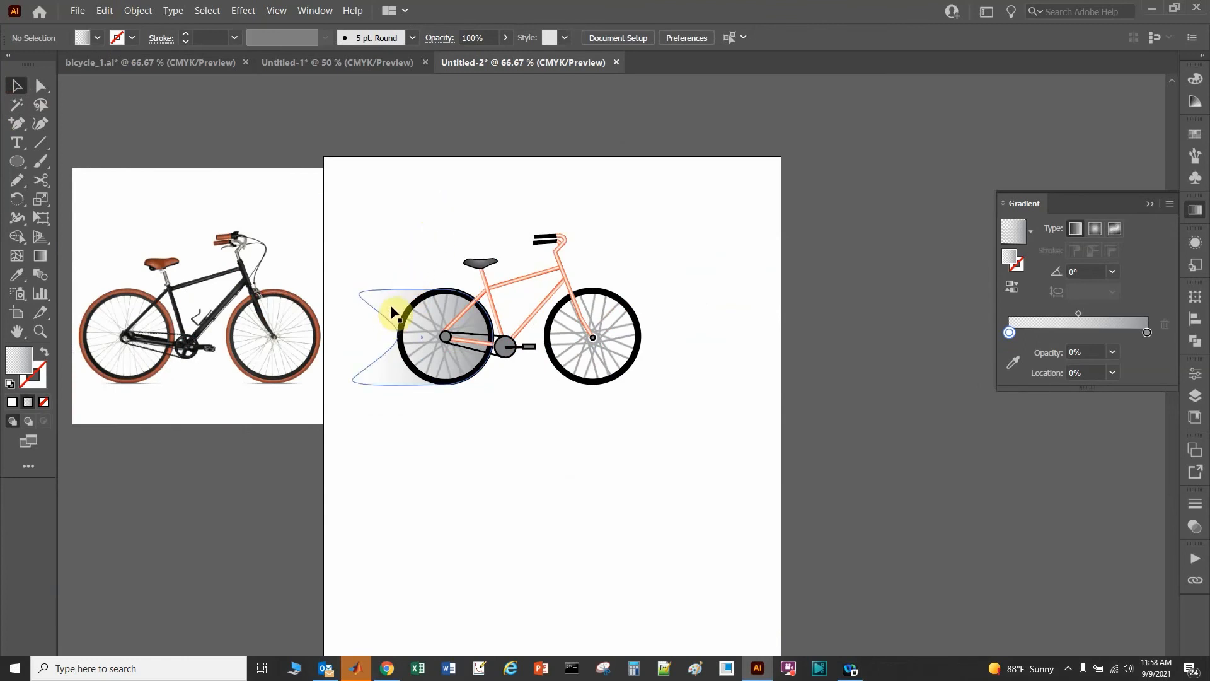
click(392, 310)
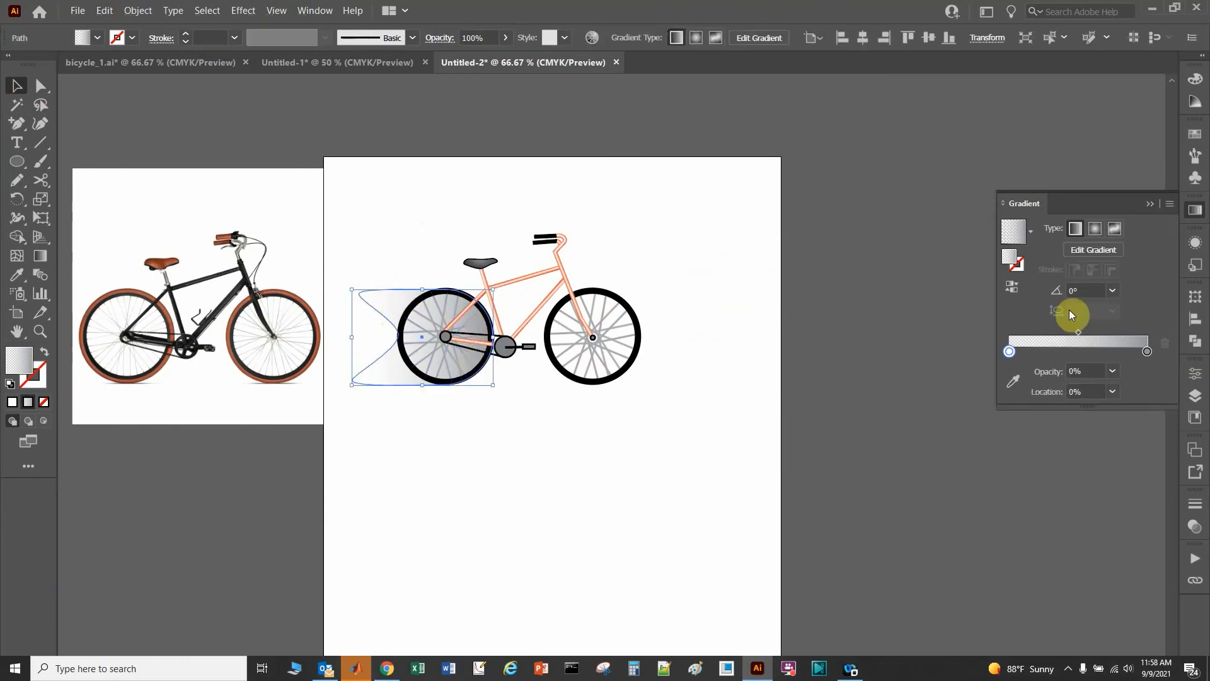
double_click(1148, 351)
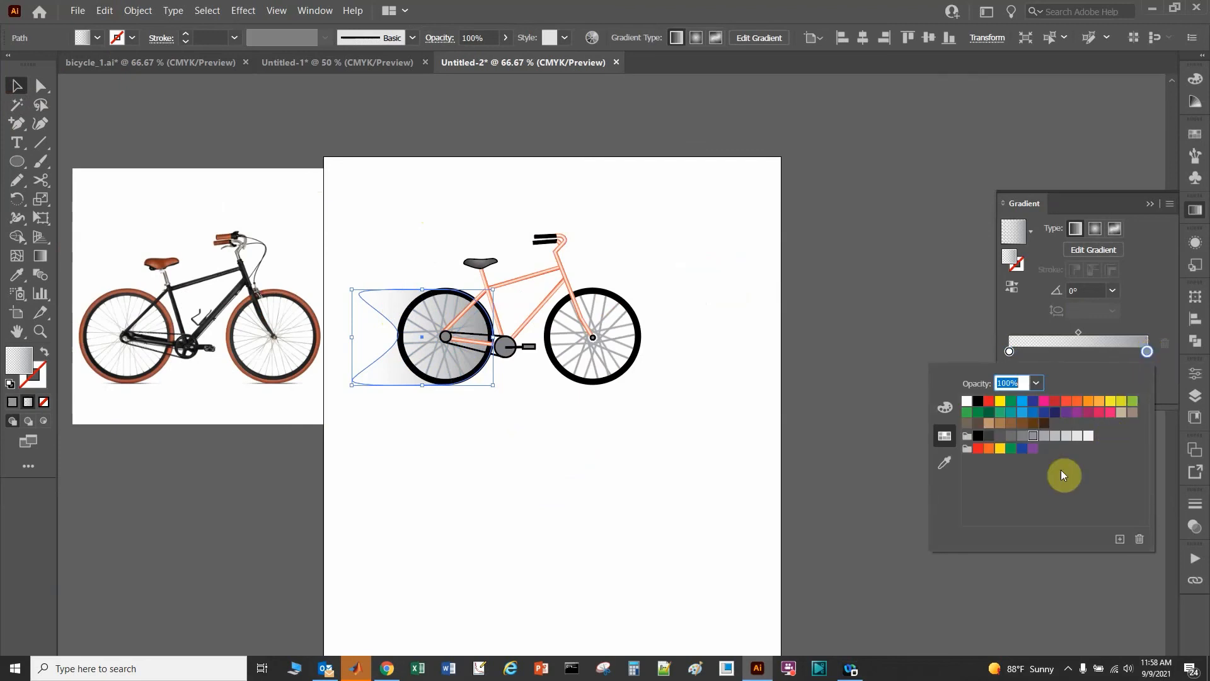
click(1054, 436)
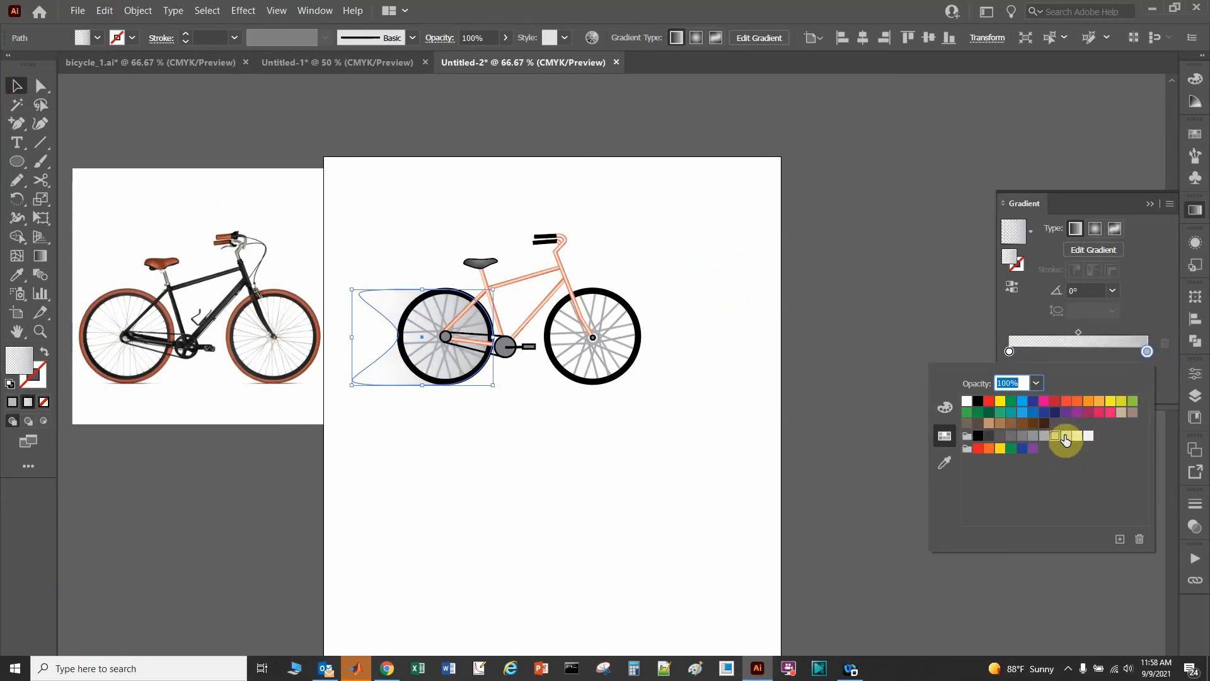
click(1066, 436)
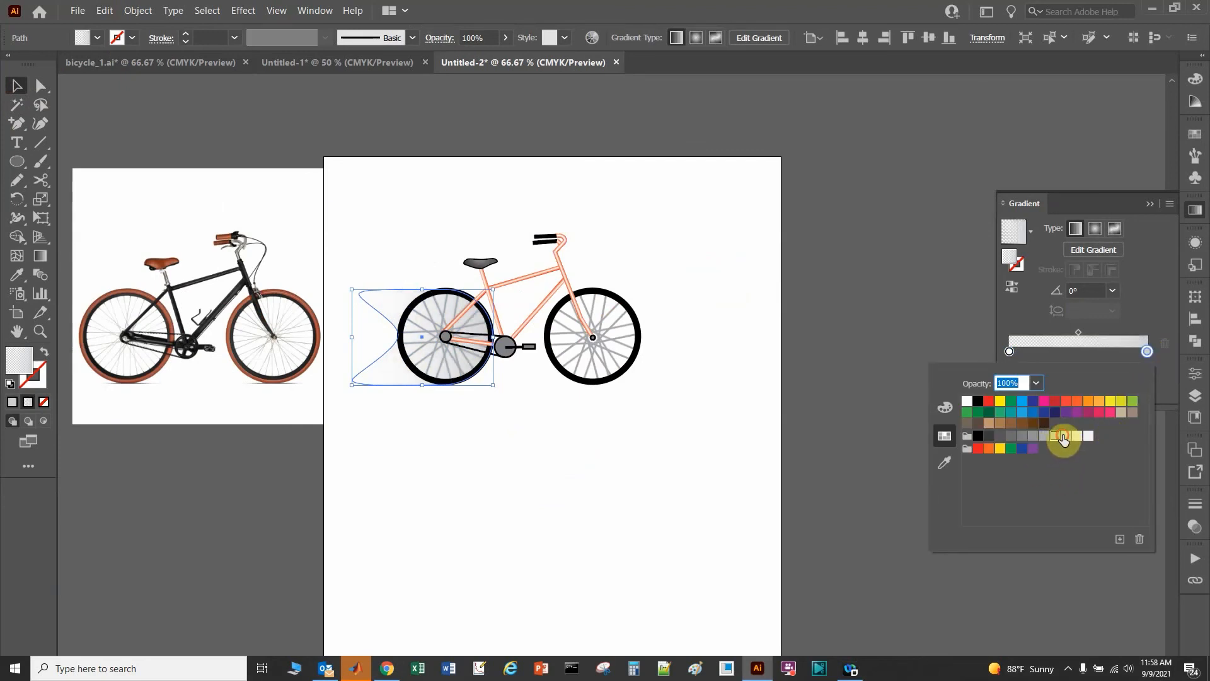
click(315, 153)
click(391, 132)
Switch the tail shape to a freeform gradient and draw a four-stop line around the rear wheel's front curve to the lower tail
scroll(435, 341, up, 1)
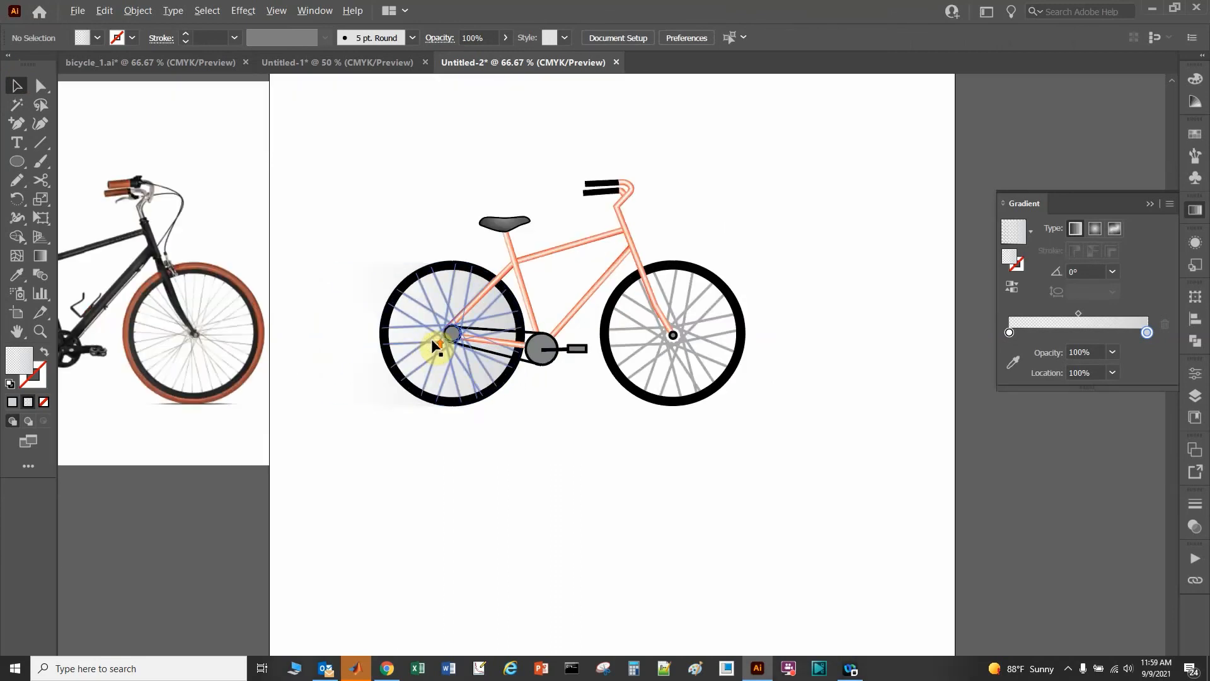
click(368, 276)
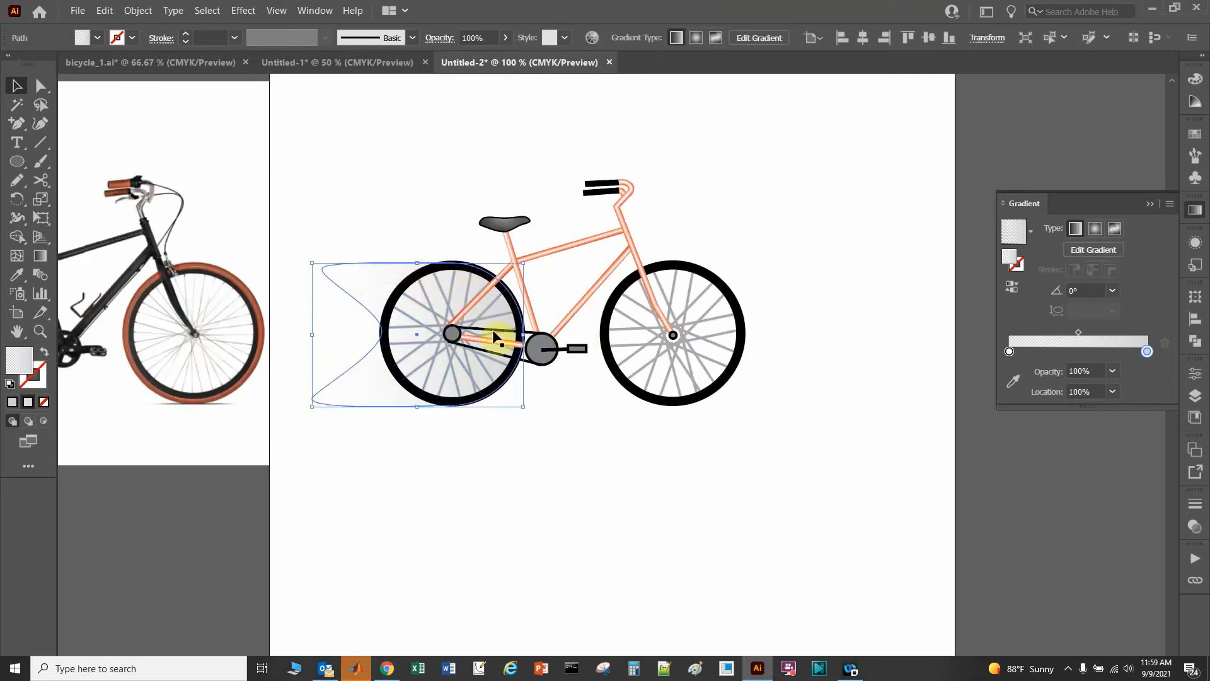
click(1115, 229)
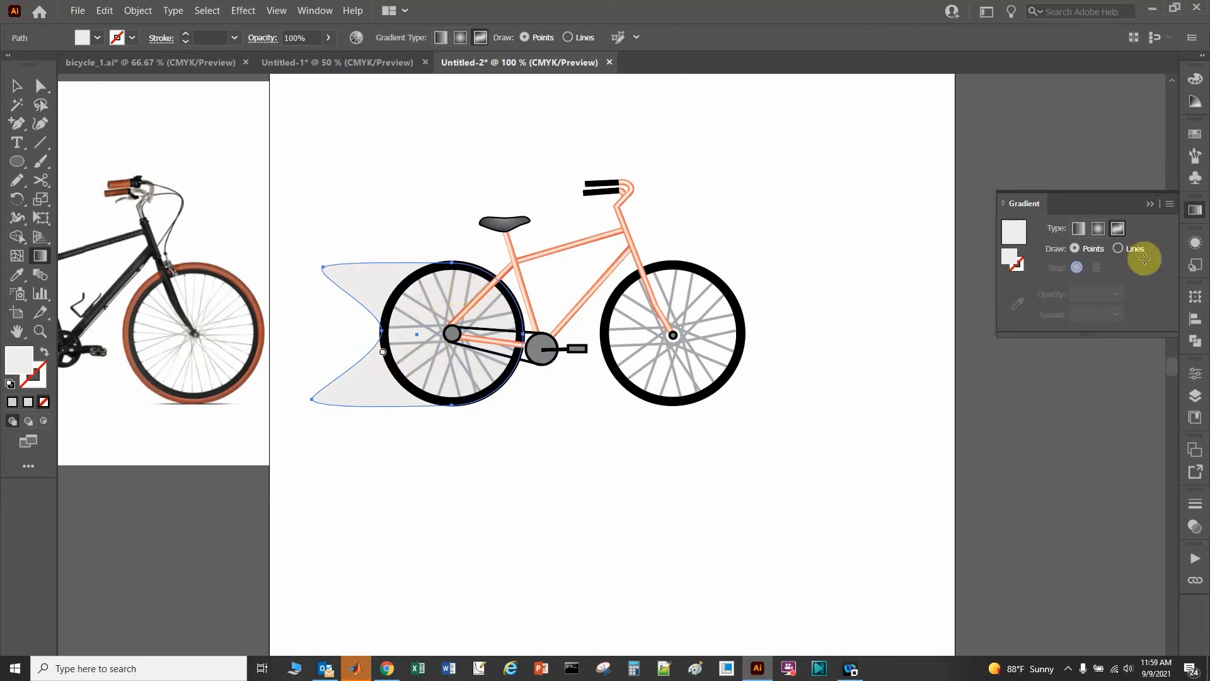
click(457, 276)
click(502, 322)
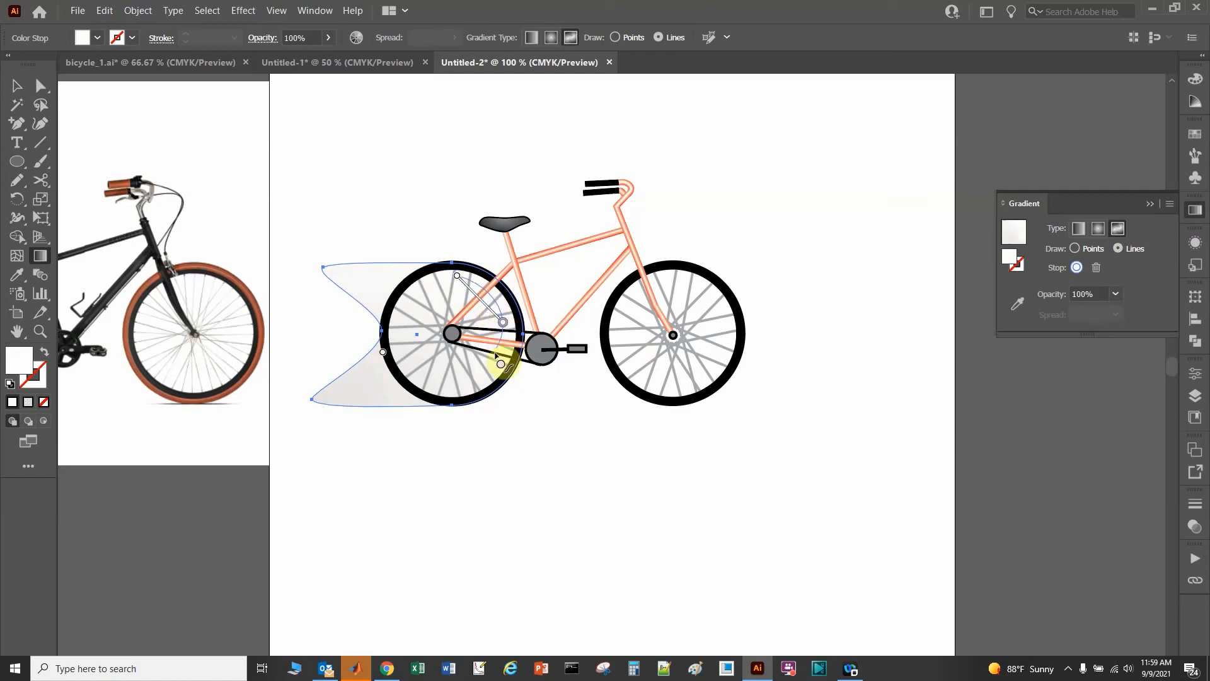
click(452, 392)
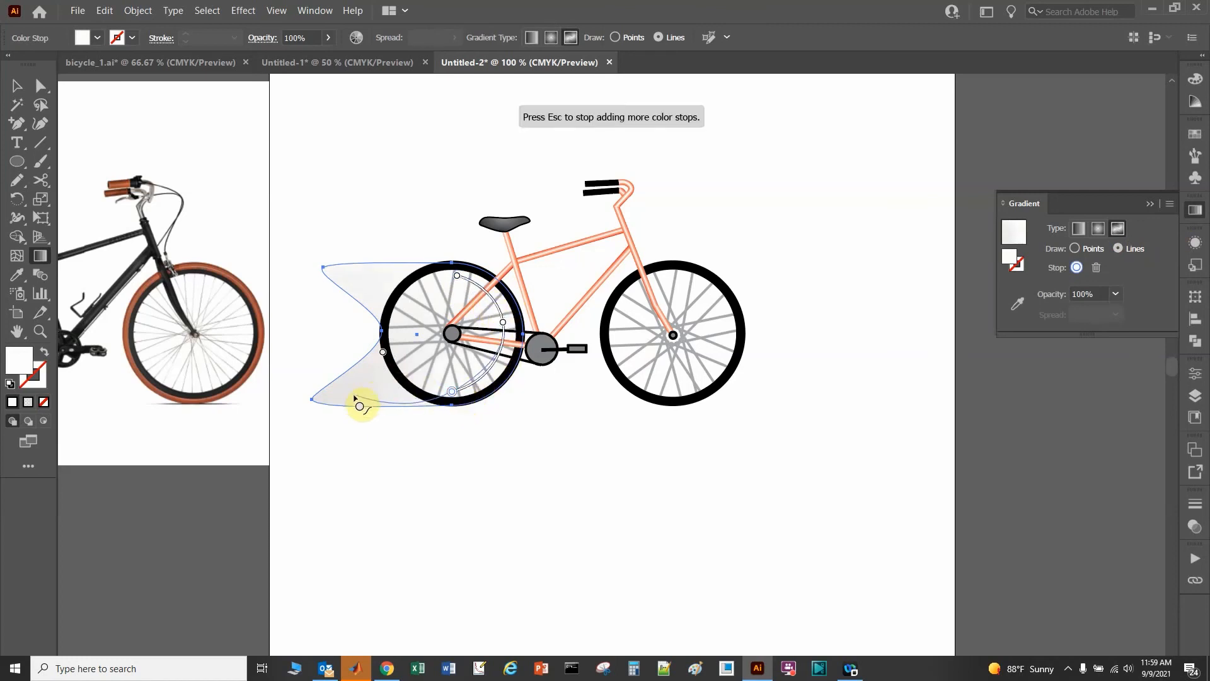
click(370, 390)
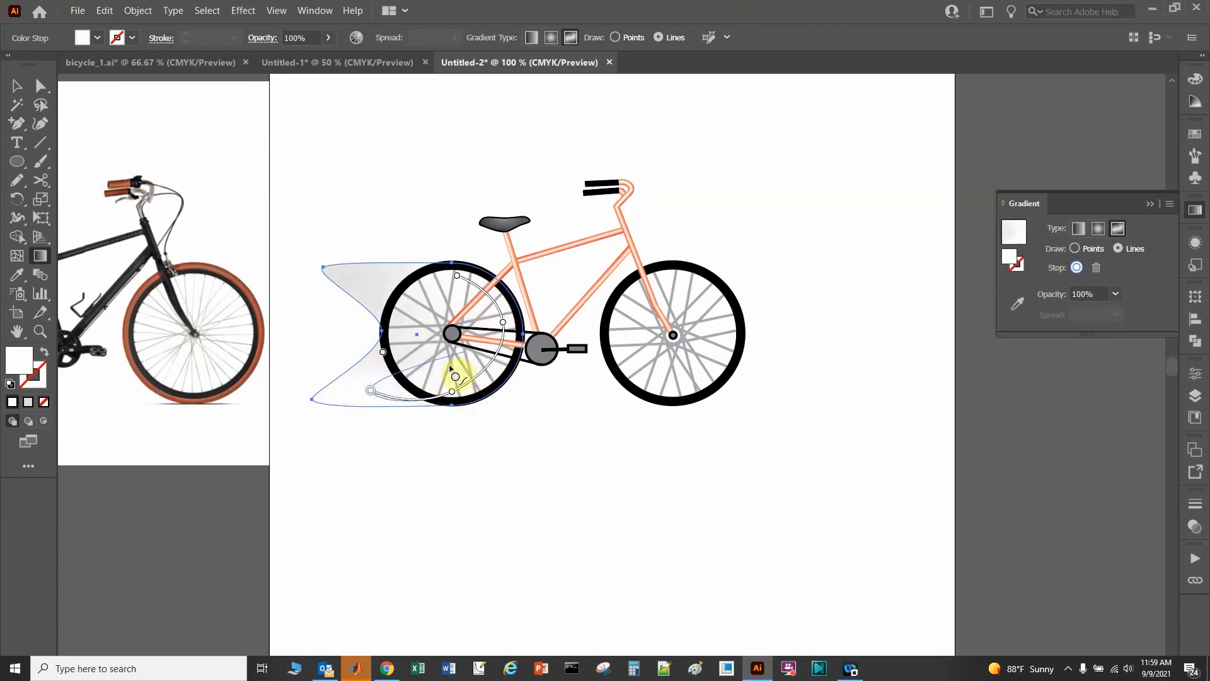
key(Escape)
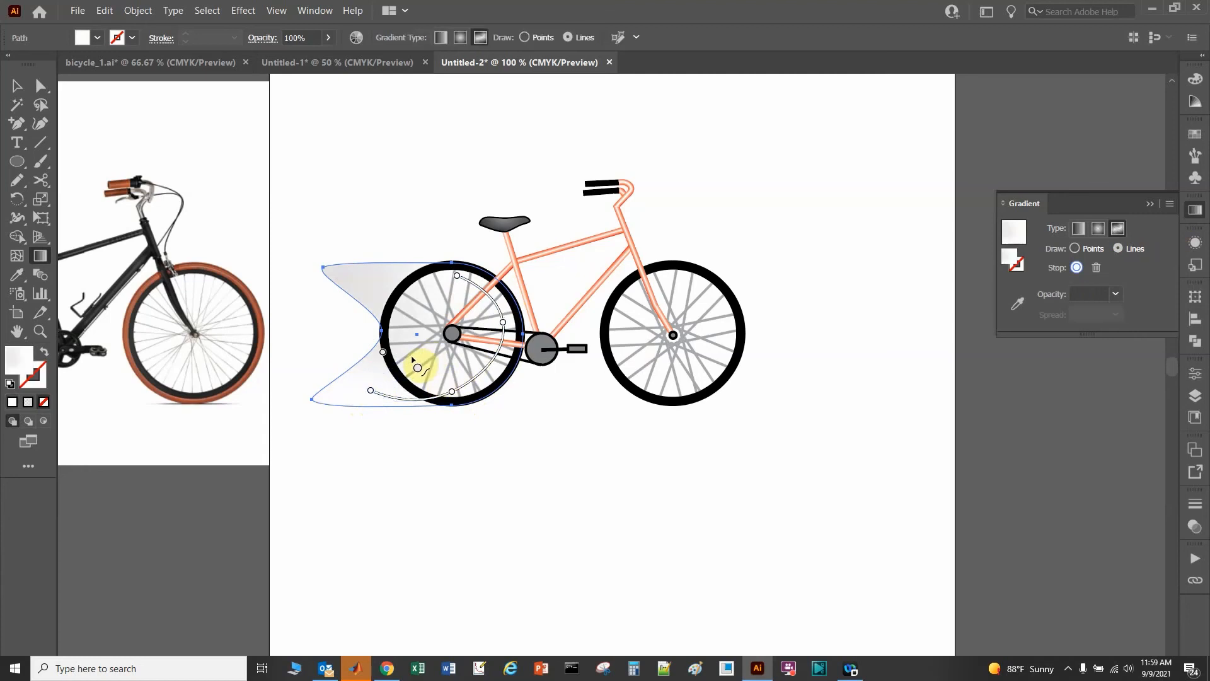
Extend the freeform gradient line from its uppermost stop with another stop in the upper tail
click(457, 276)
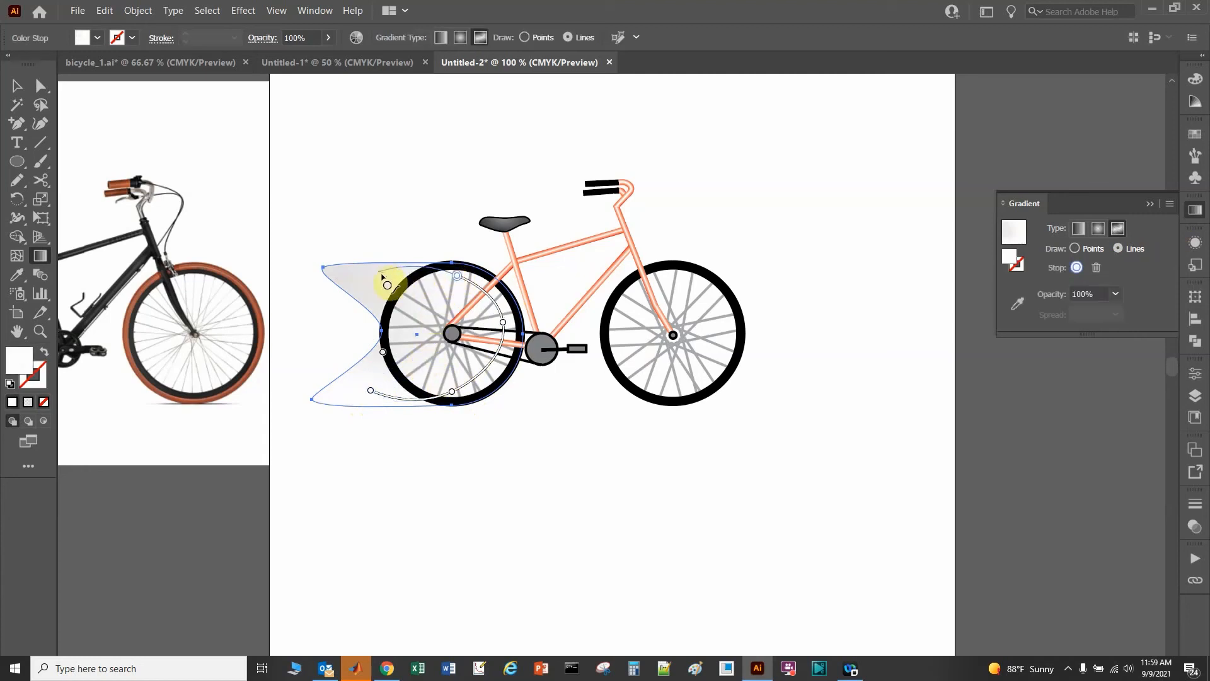
click(388, 278)
key(Escape)
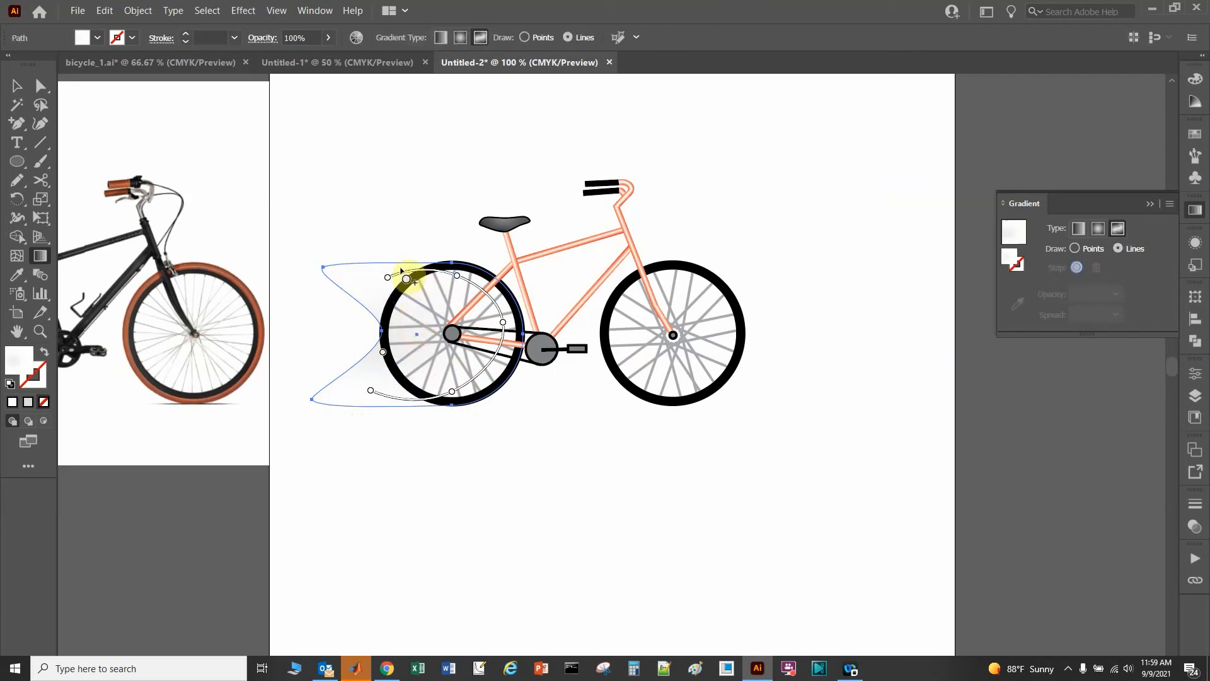
Give the upper tail stop the lightest gray swatch at 0% opacity and move it closer to the tail's tip
double_click(388, 278)
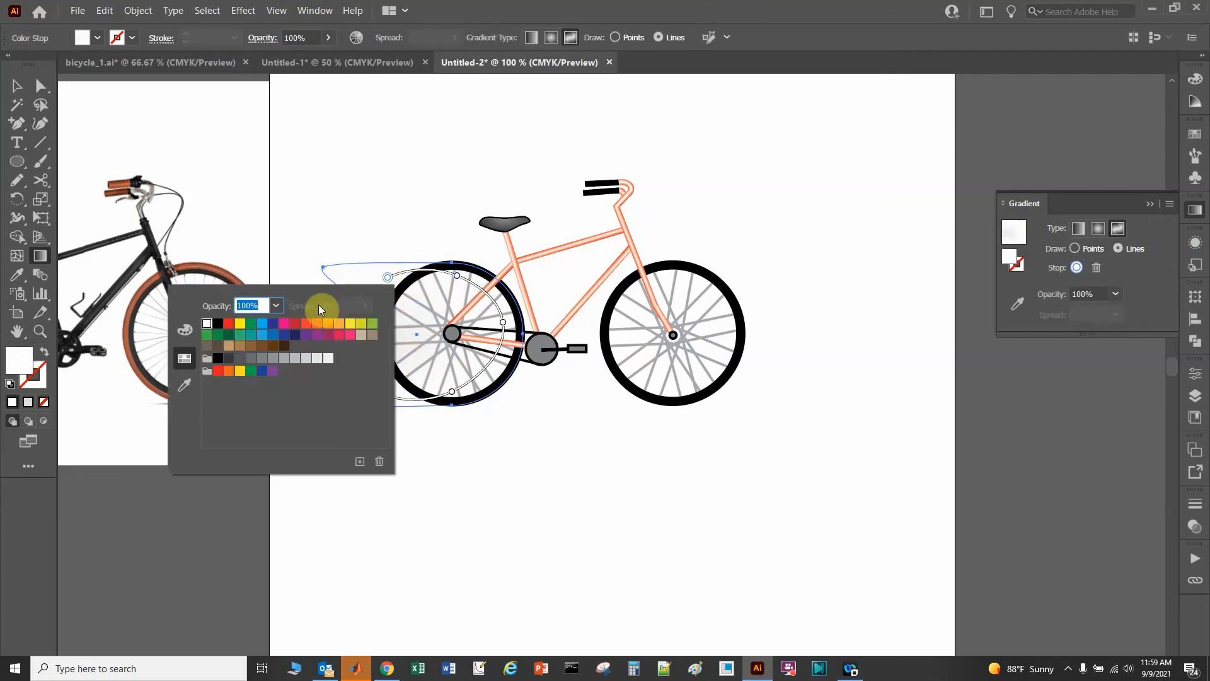
click(283, 359)
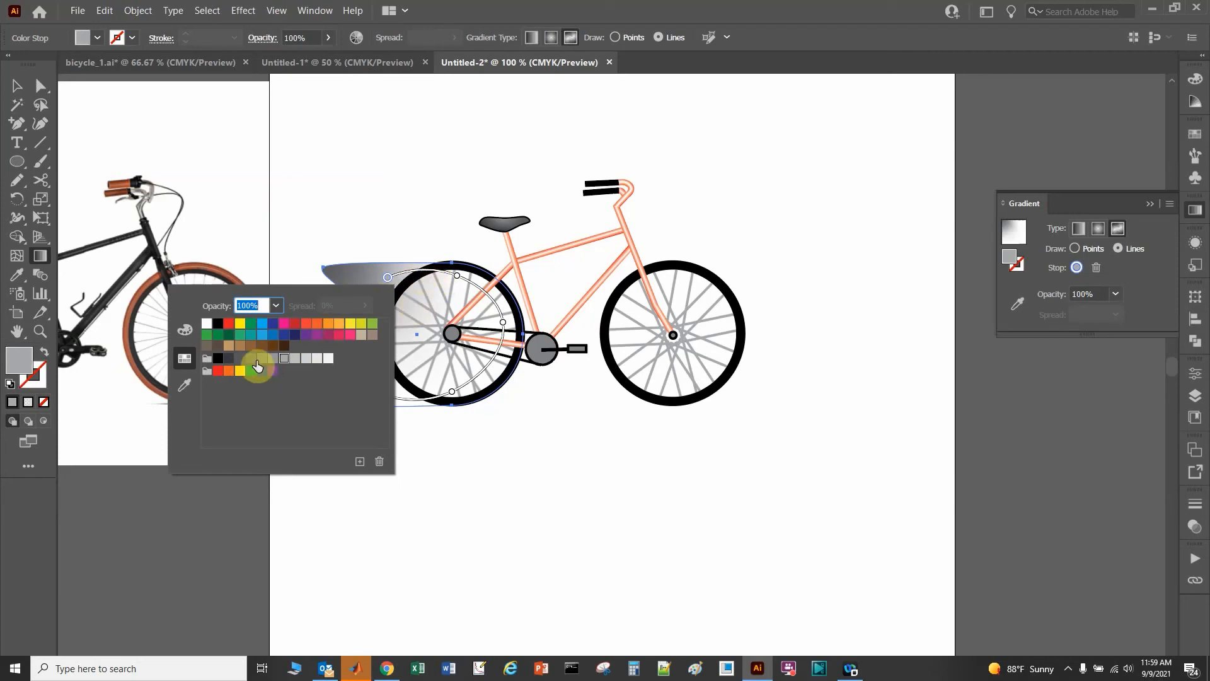
click(329, 358)
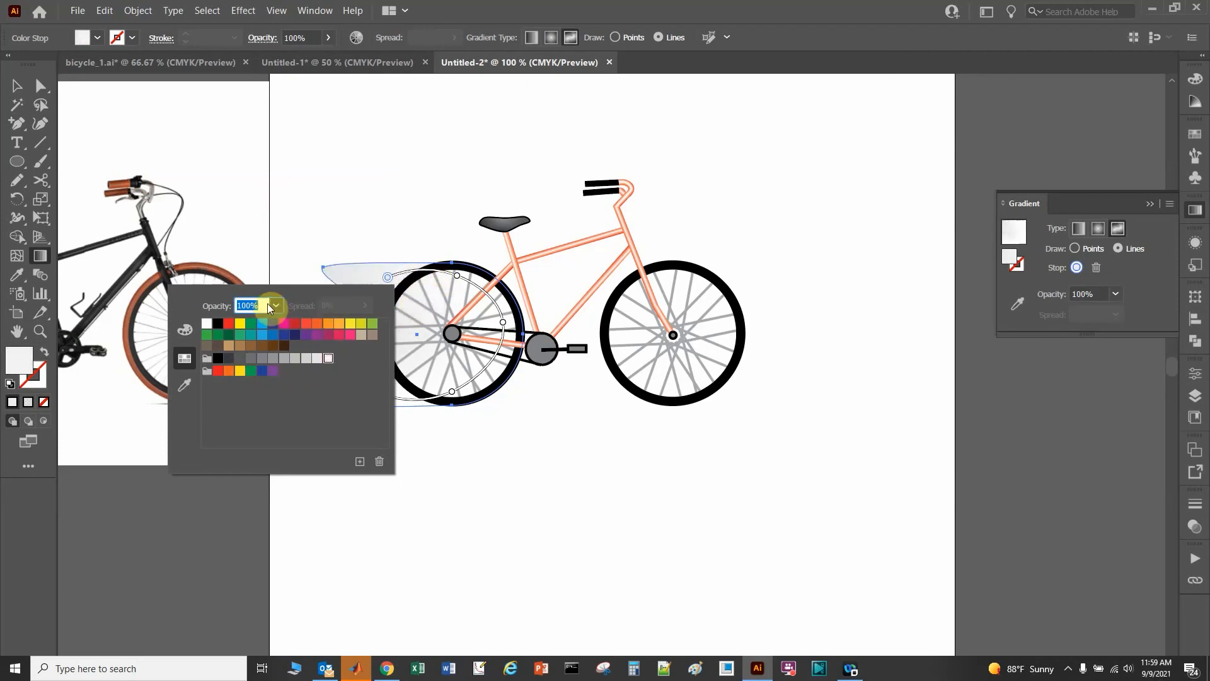
text(0)
key(Return)
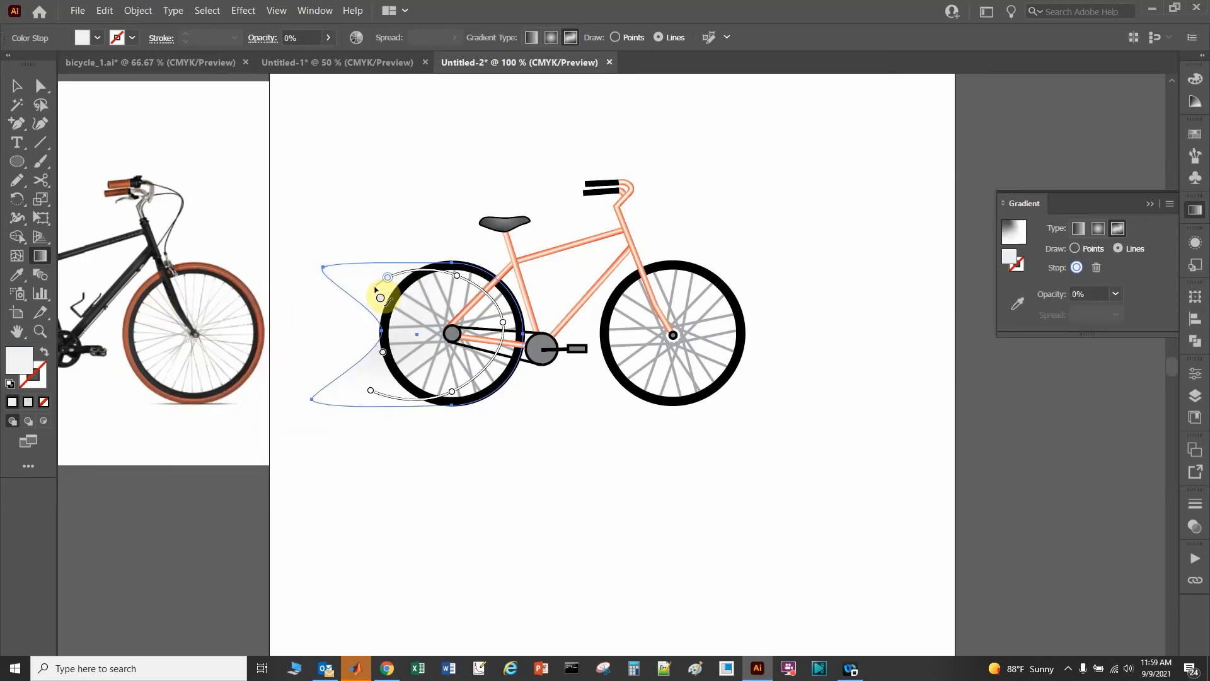
drag(387, 283, 339, 275)
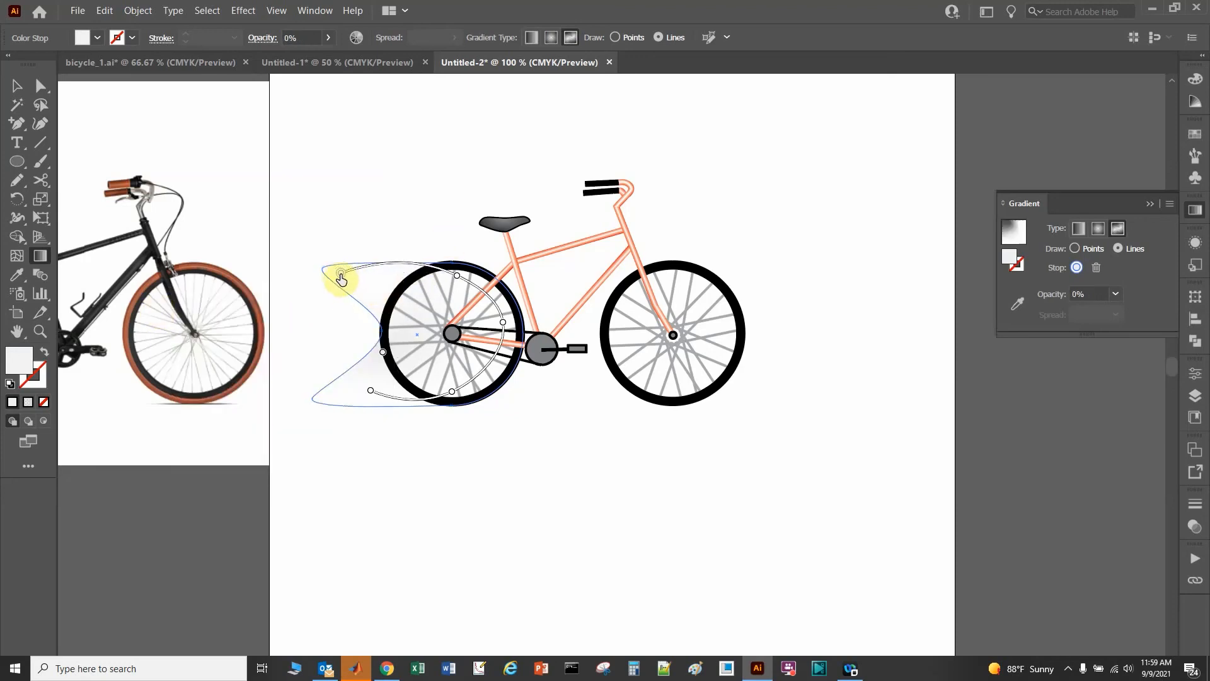
Shift the stop near the top of the rear wheel slightly toward the tail and color it light gray
mouse_move(458, 276)
mouse_down()
mouse_move(430, 288)
mouse_move(438, 278)
mouse_up()
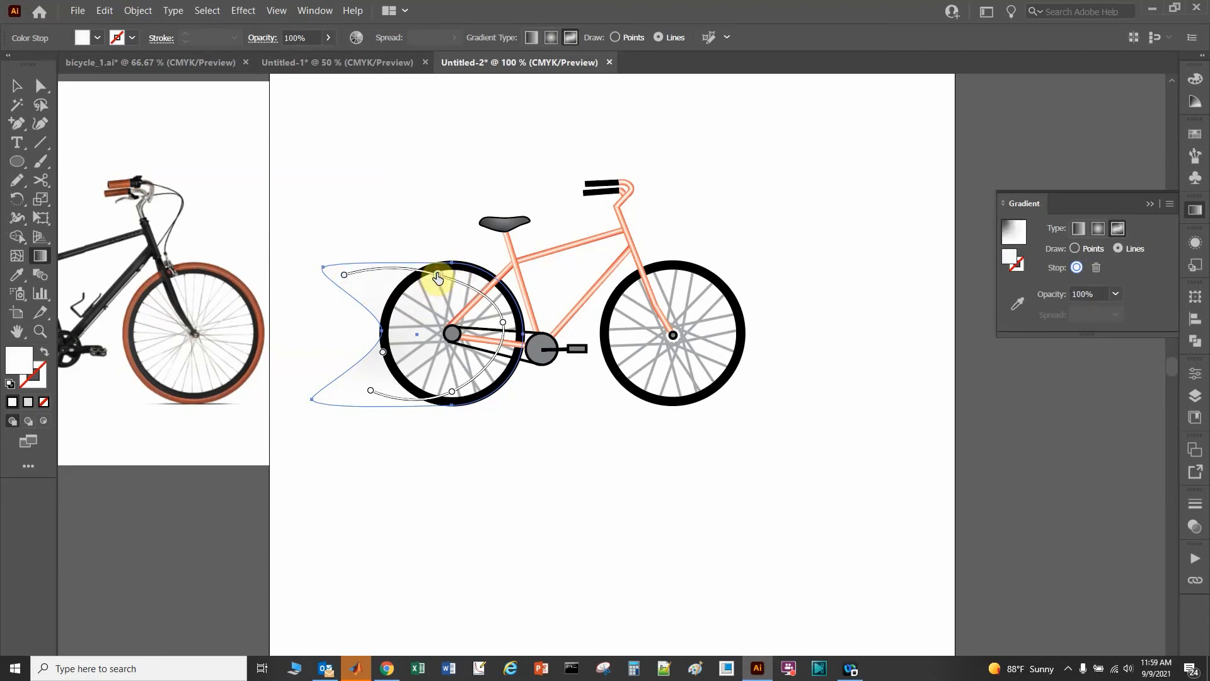
double_click(438, 278)
click(334, 357)
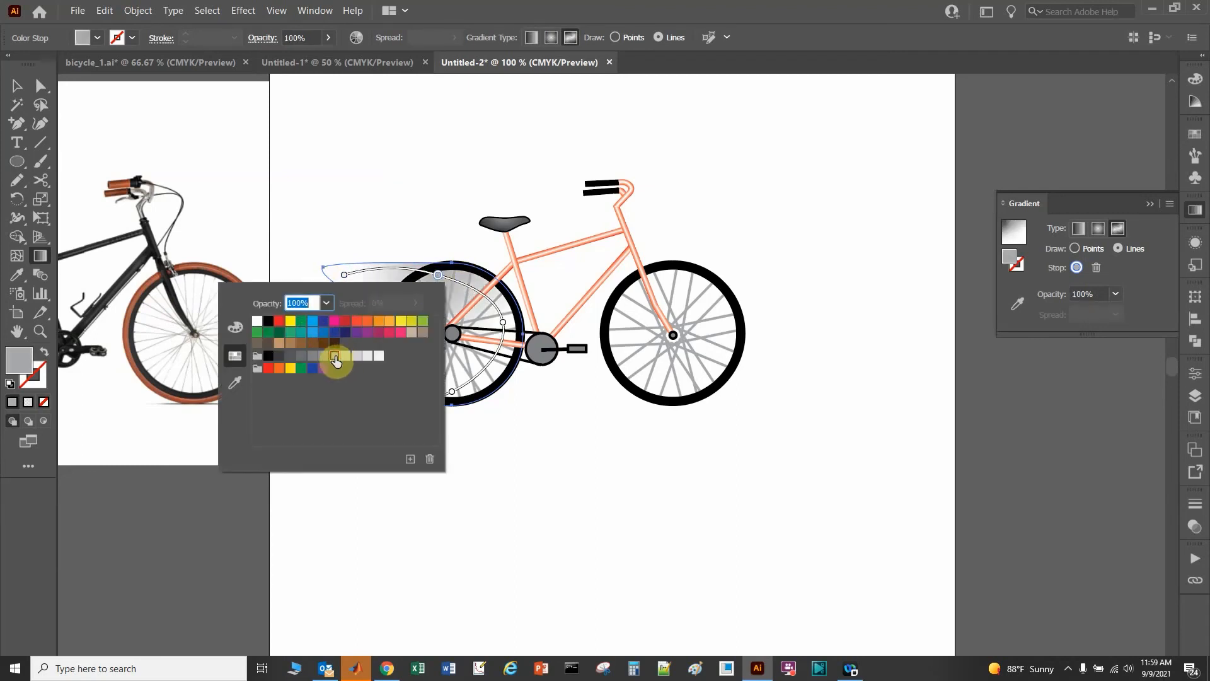
click(346, 356)
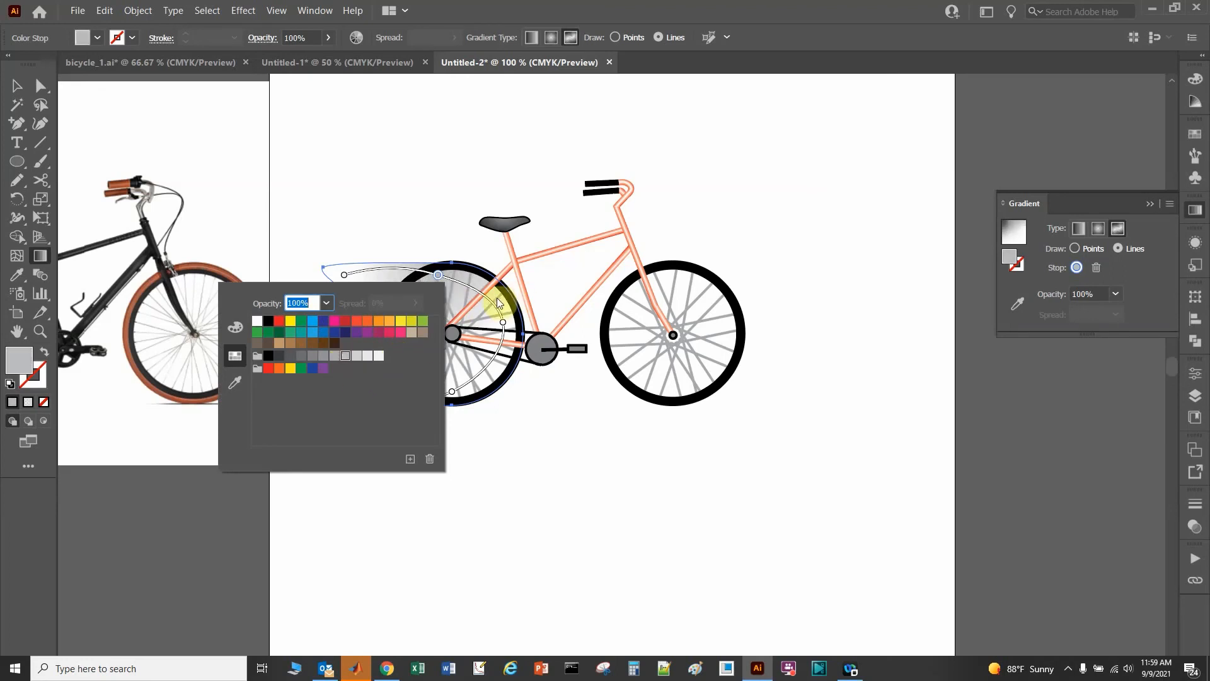
Color the freeform gradient stop at the rear wheel's front curve with the light gray C=0 M=0 Y=0 K=30 swatch
click(504, 324)
double_click(503, 324)
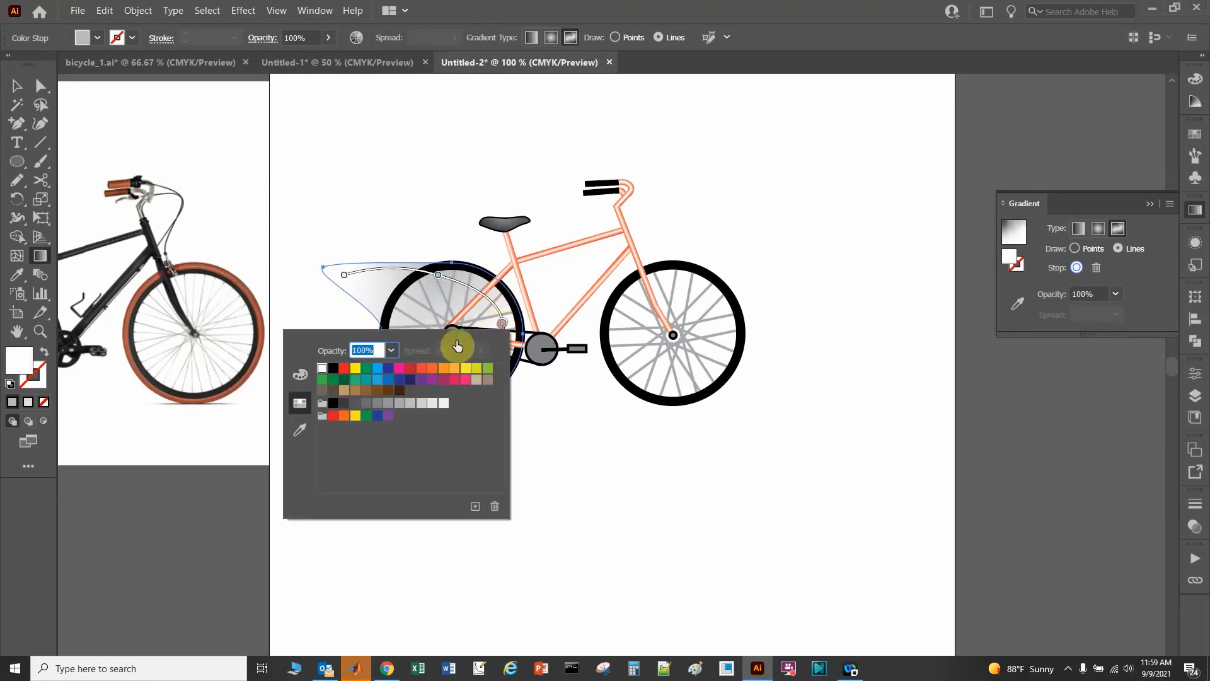
click(399, 402)
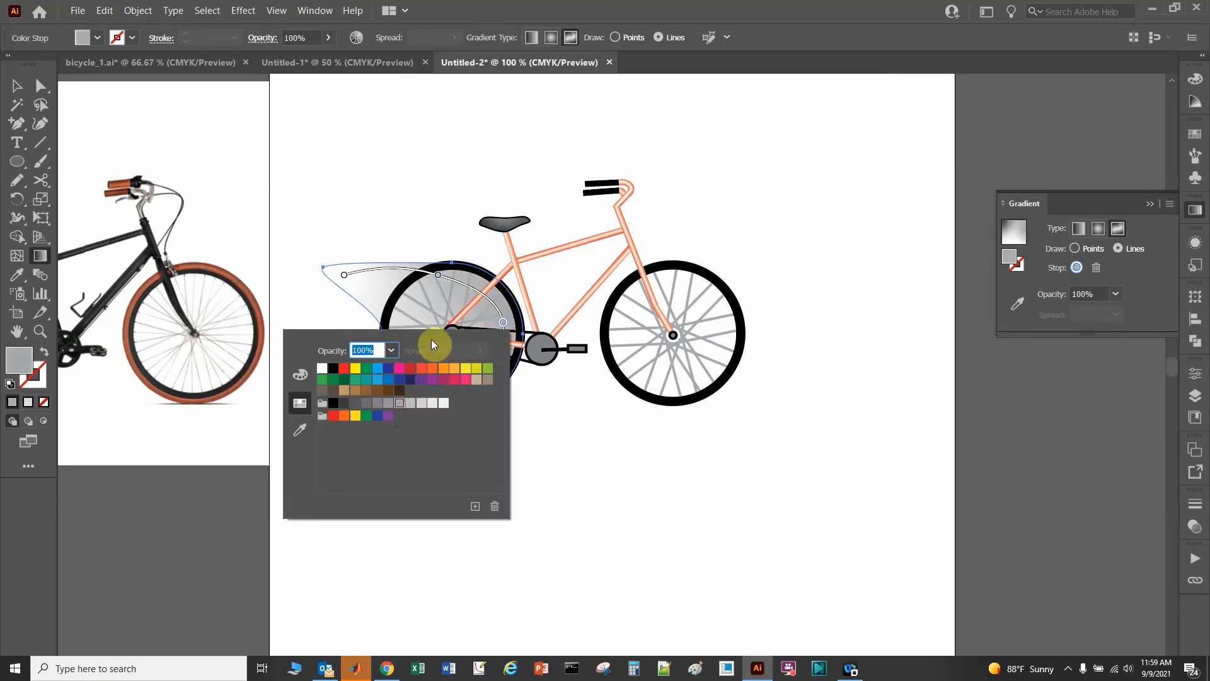
click(410, 404)
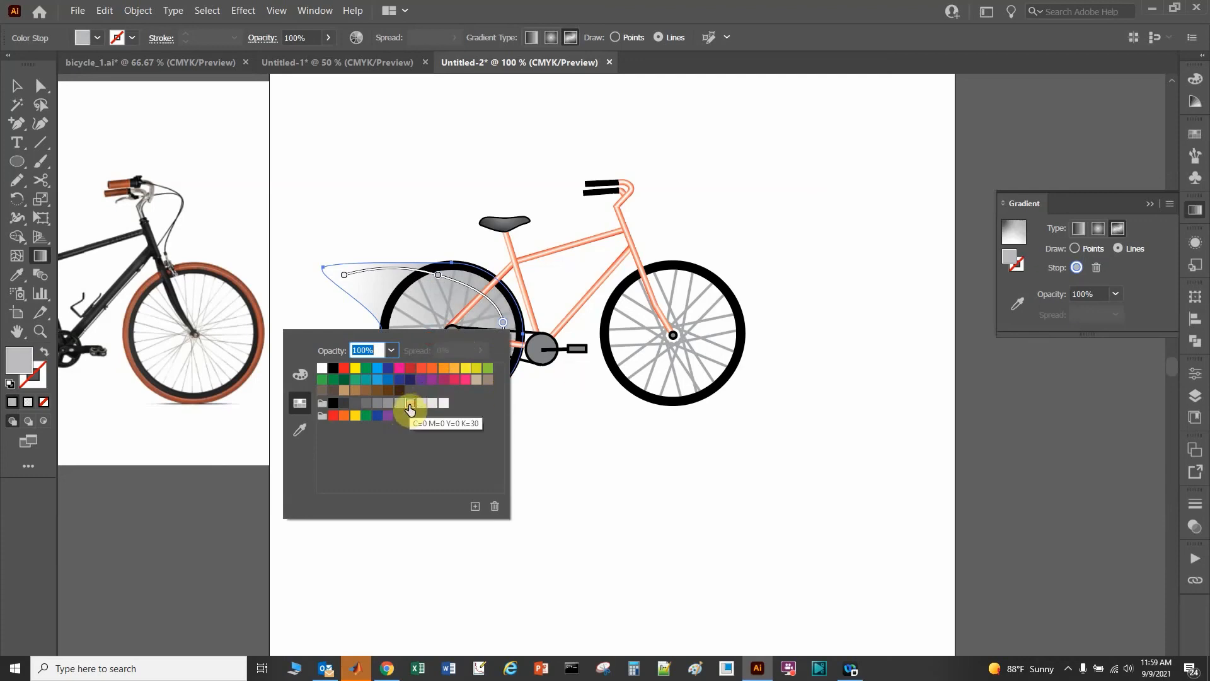
click(445, 289)
Color the freeform gradient stop near the bottom of the rear wheel light gray
click(451, 394)
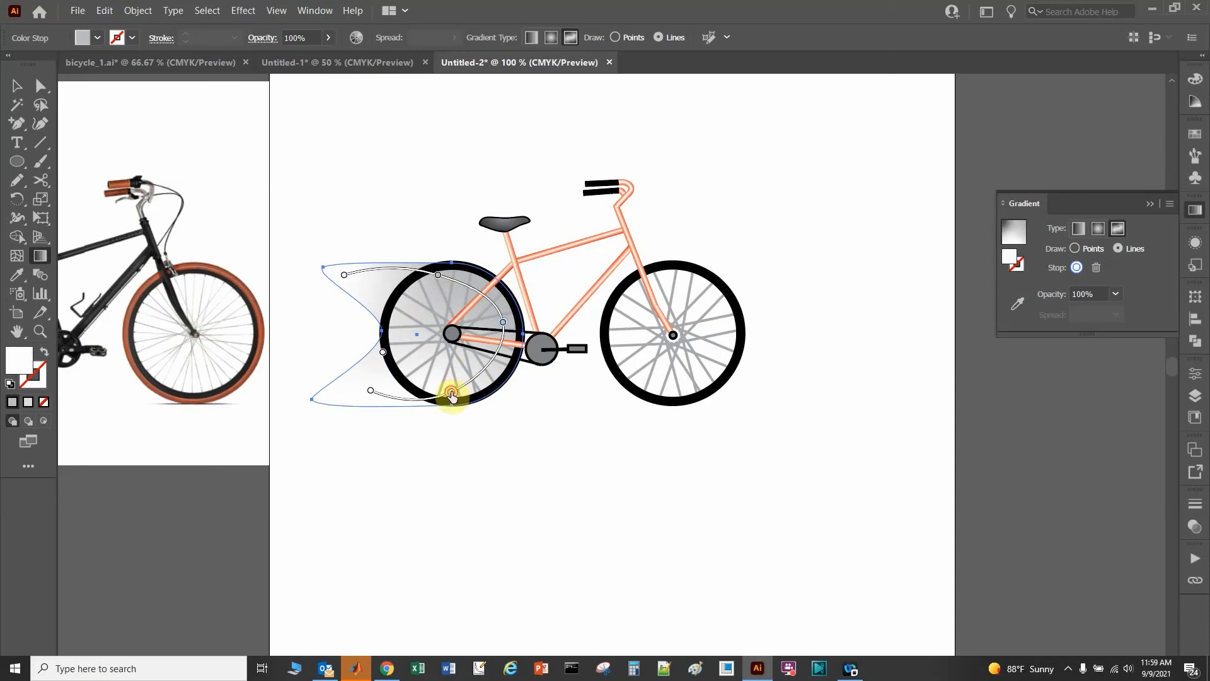
double_click(451, 394)
click(371, 473)
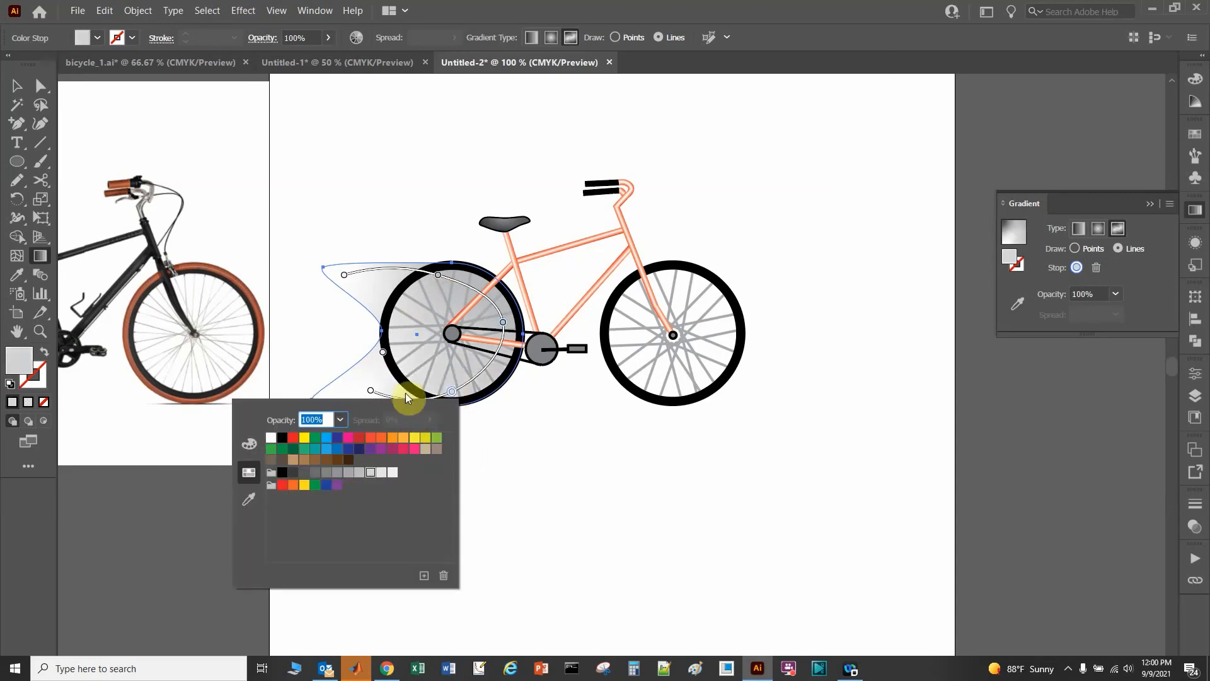
Make the lower tail stop white at 0% opacity, move it closer to the tail's lower tip, and deselect the trail
click(369, 390)
double_click(370, 391)
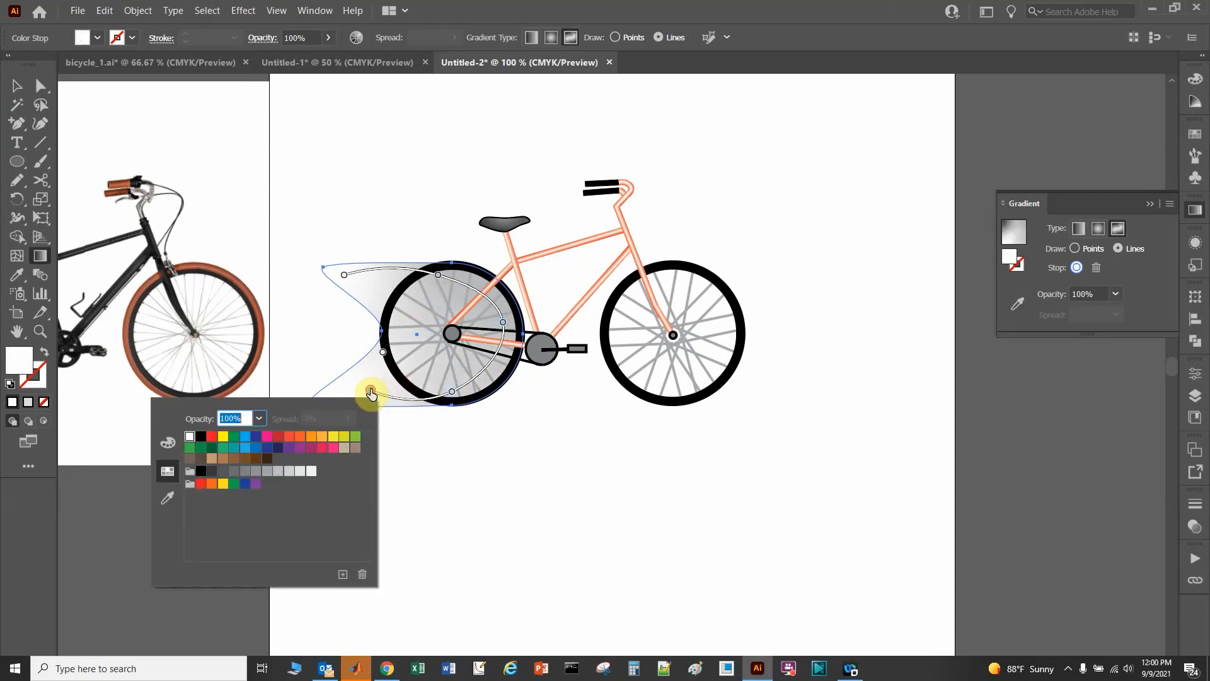
click(280, 474)
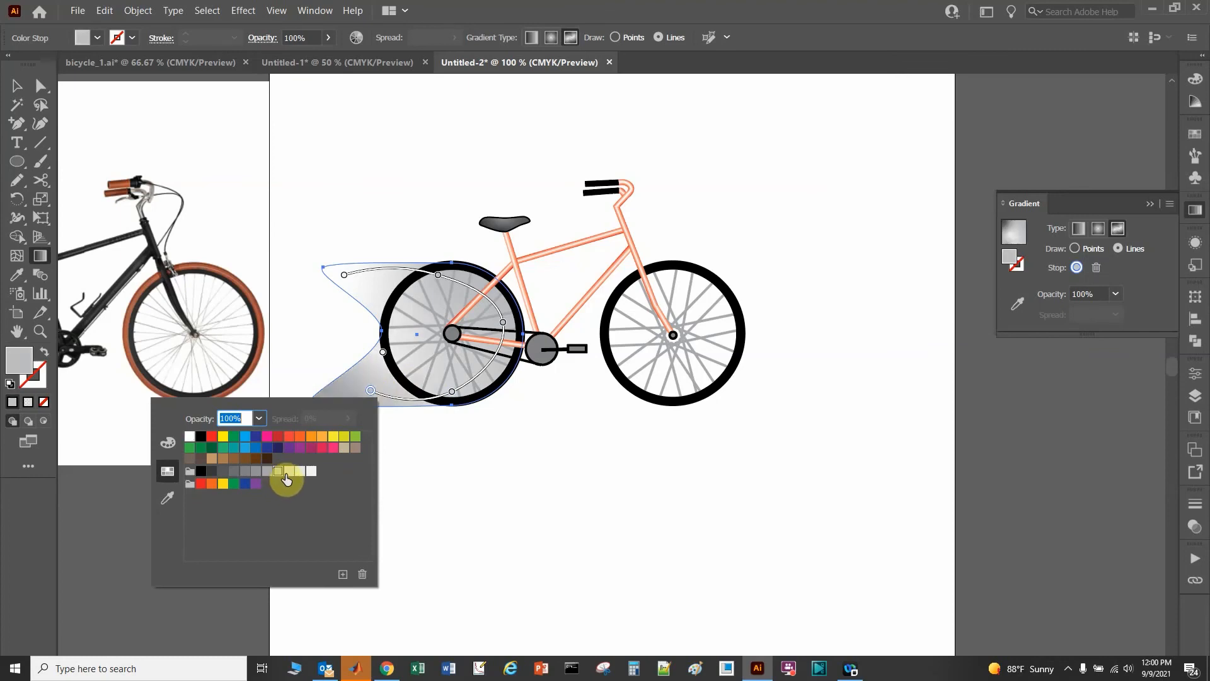
click(288, 474)
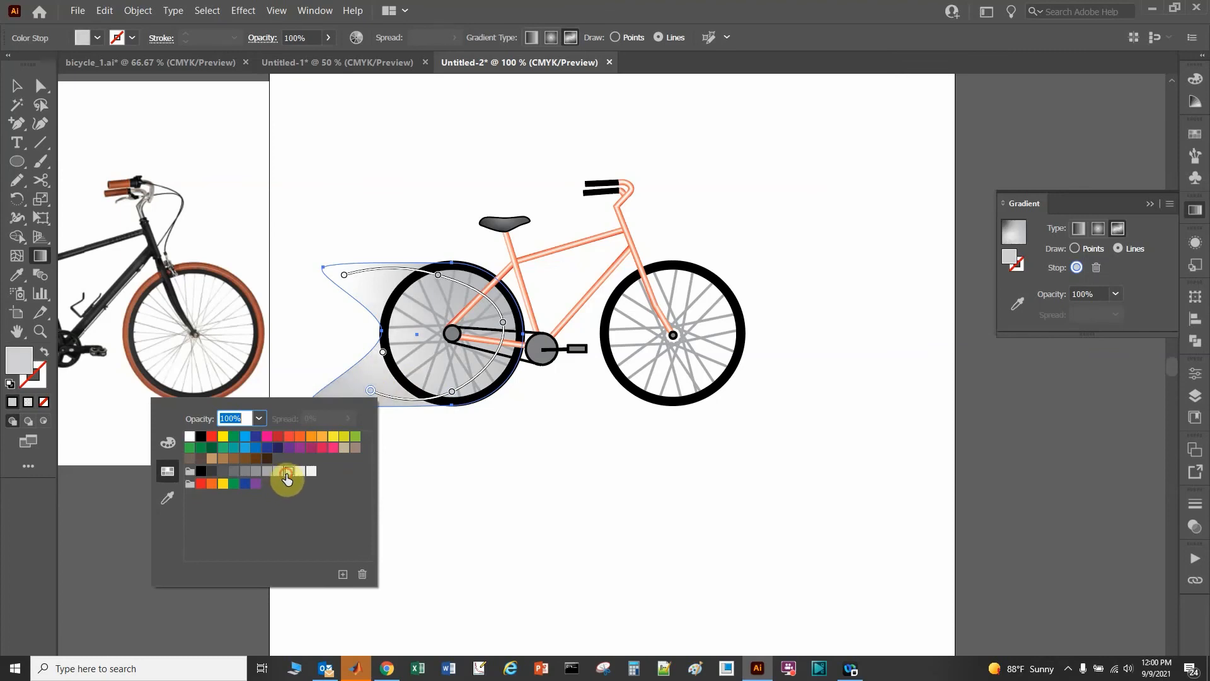
click(190, 437)
text(0)
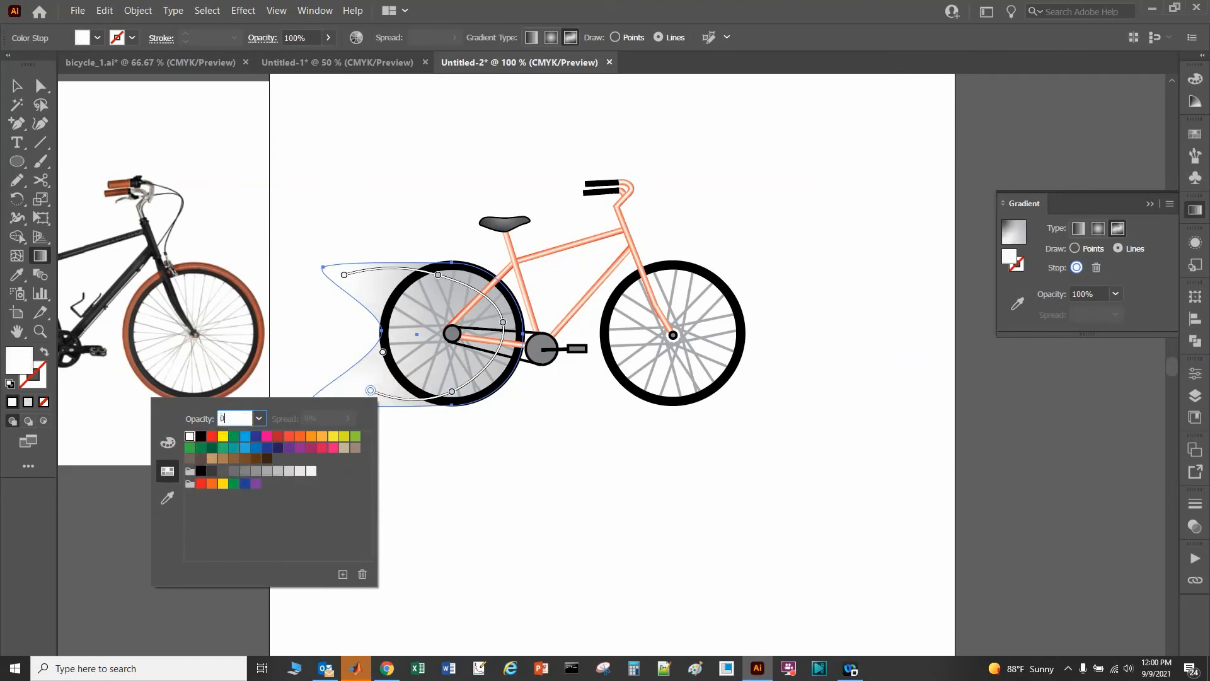
key(Return)
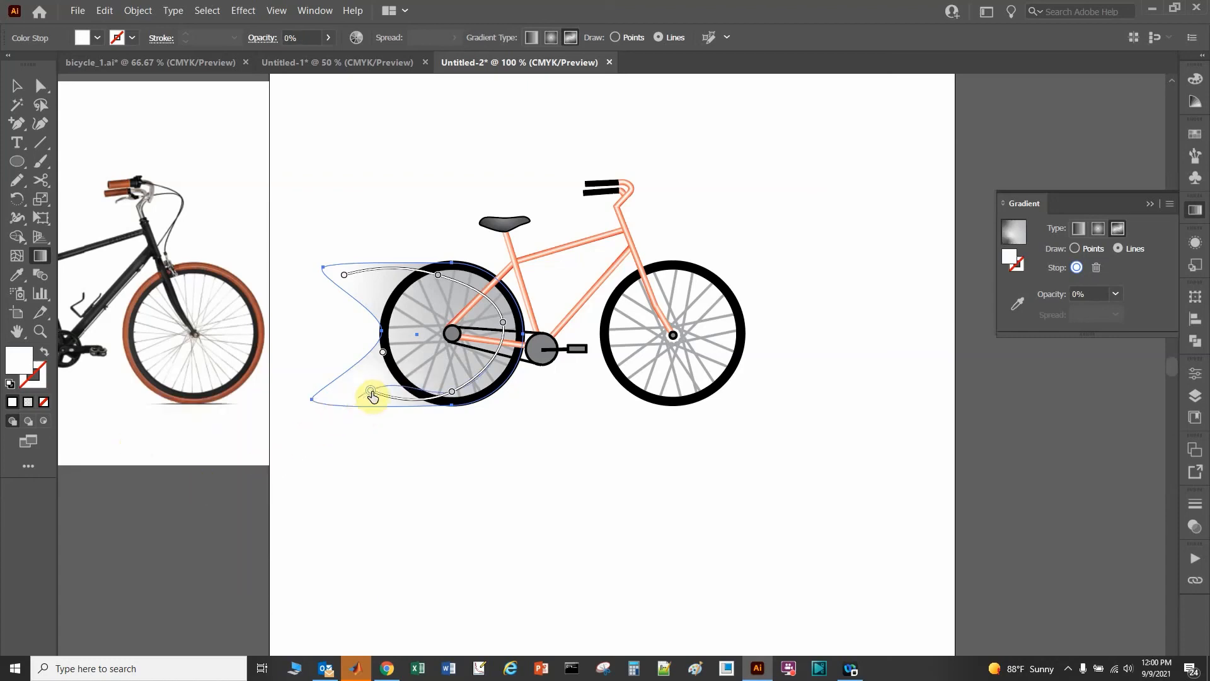
drag(370, 392, 339, 397)
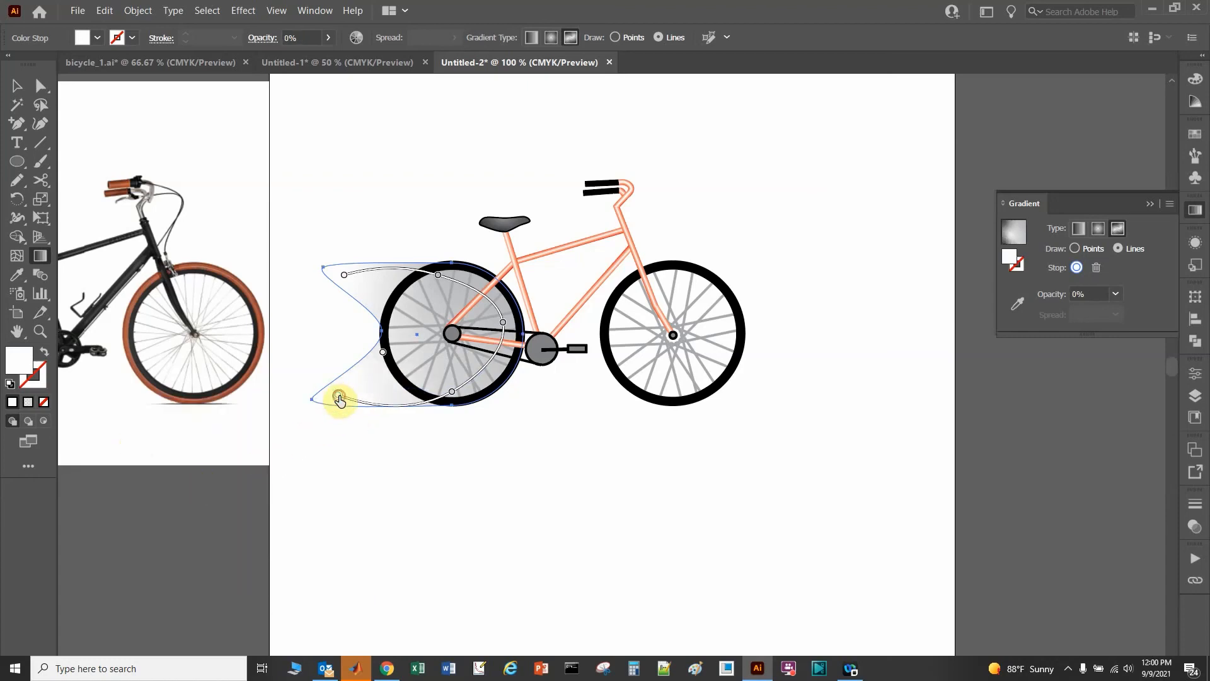
click(17, 86)
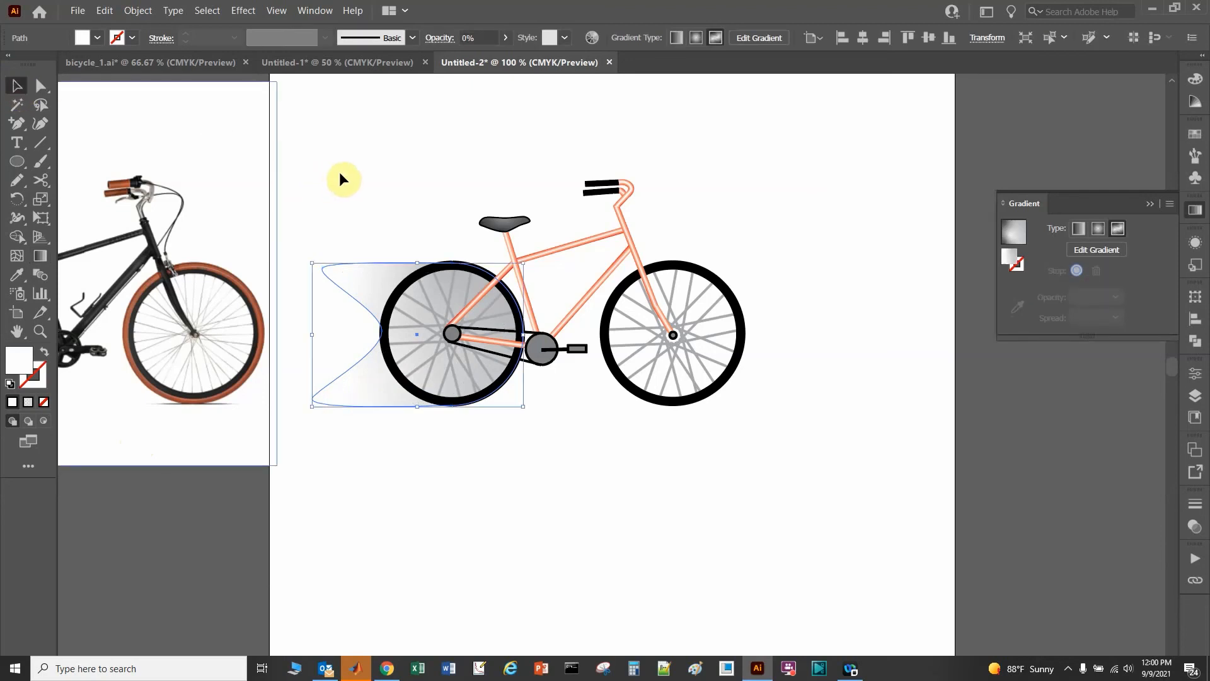
click(342, 177)
Place the rear wheel's motion trail at the front wheel and clear the selection
key(ctrl+minus)
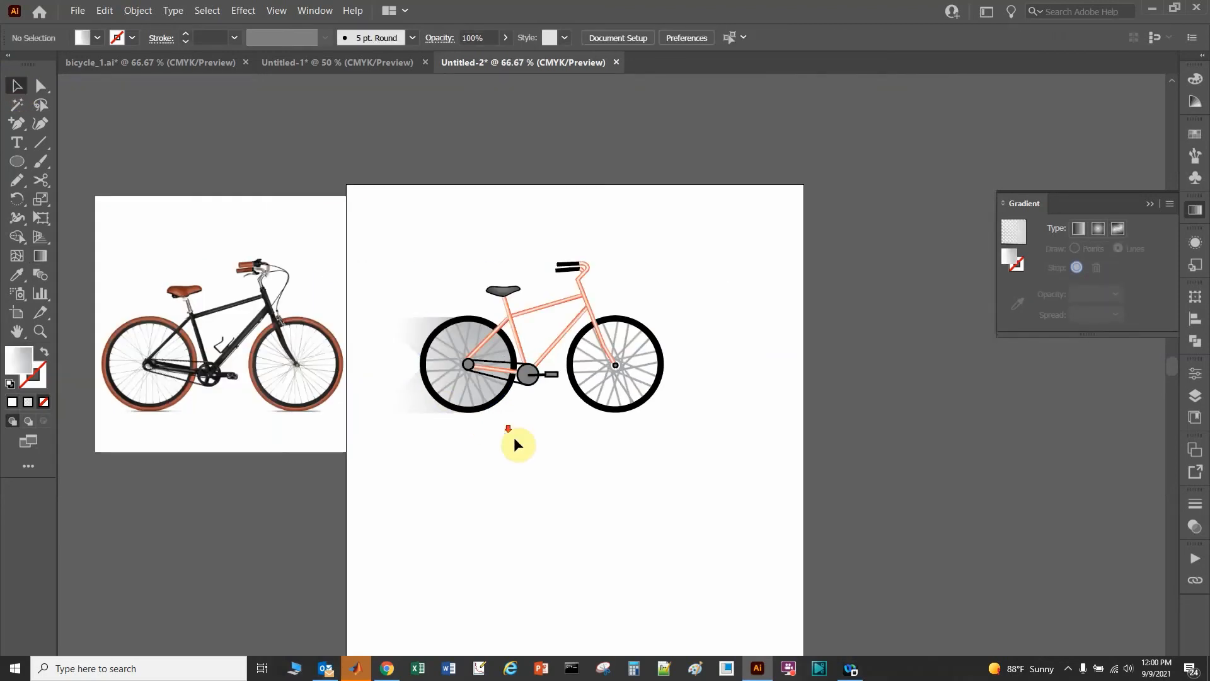
click(314, 376)
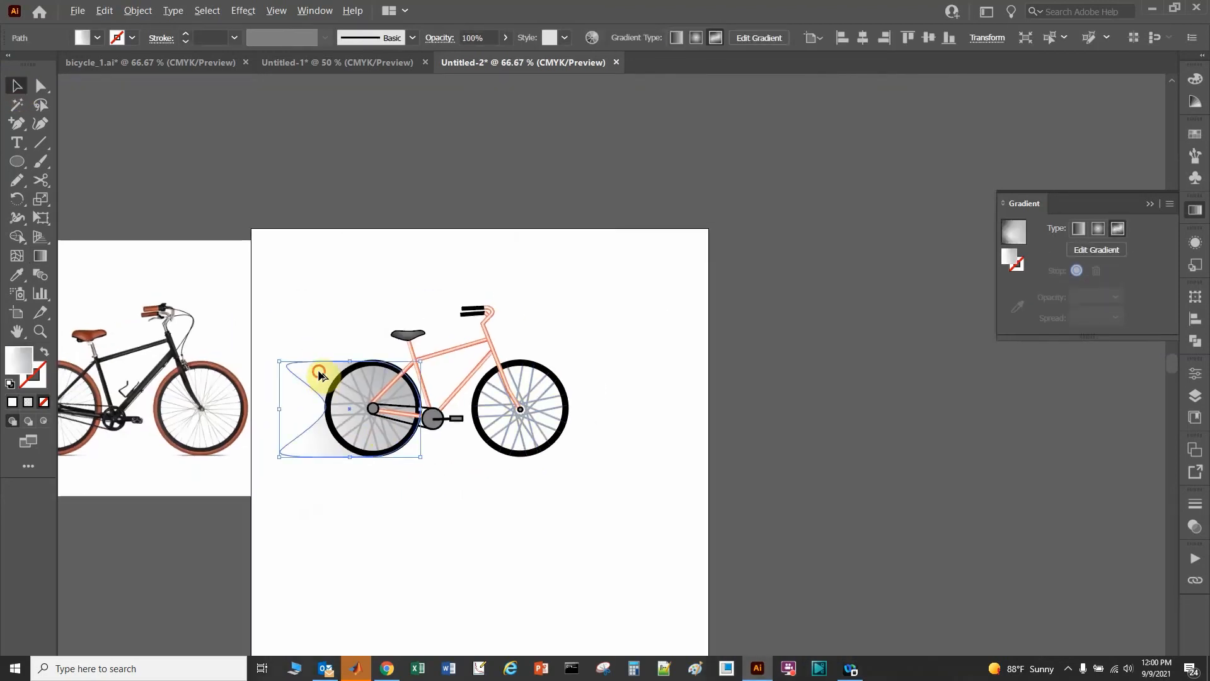
drag(324, 378, 464, 379)
click(445, 504)
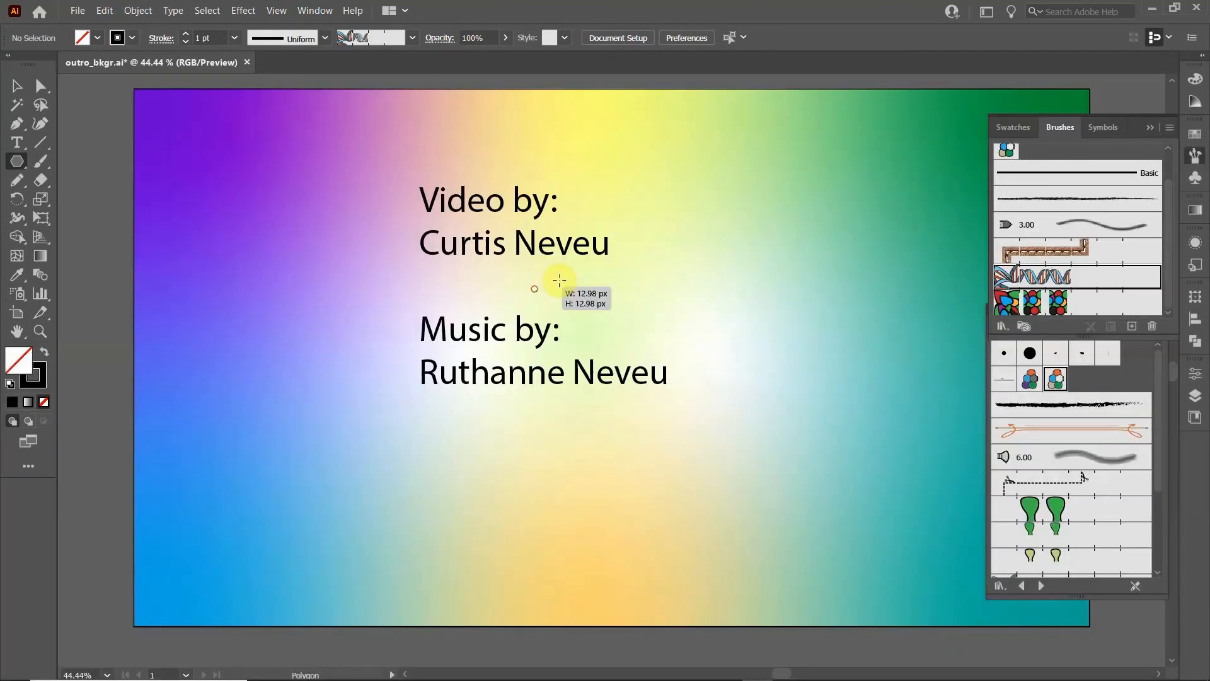
Draw a large polygon around the credits text on the outro artboard
drag(554, 278, 717, 213)
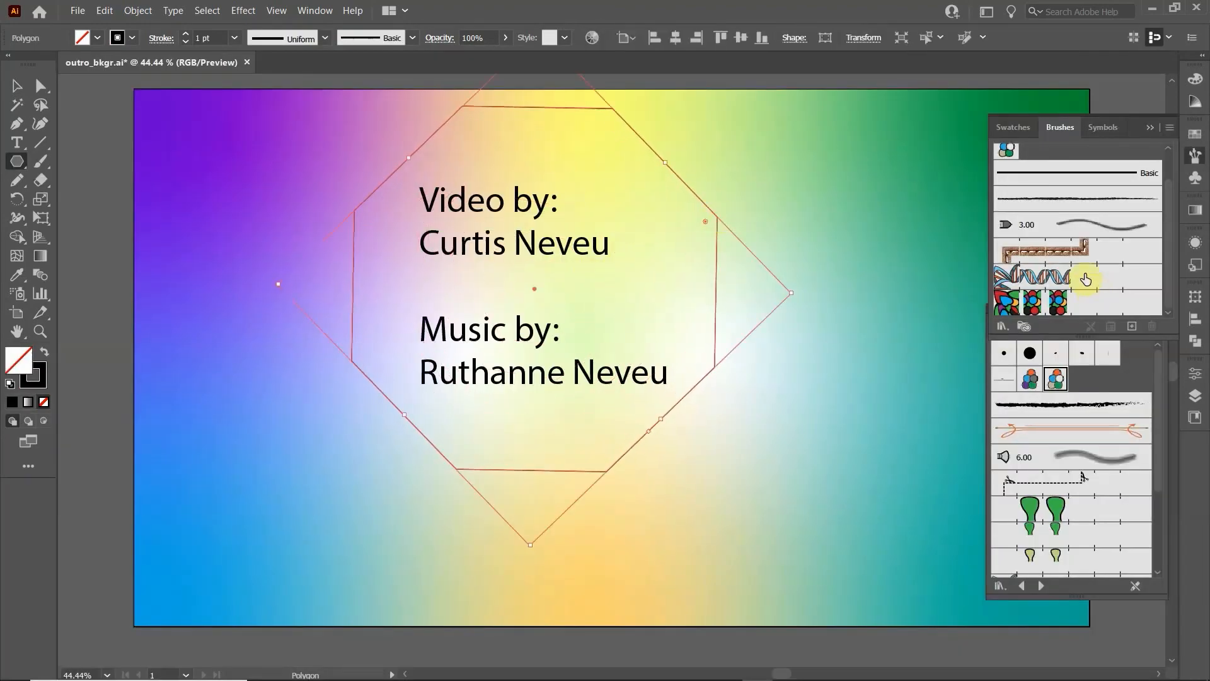